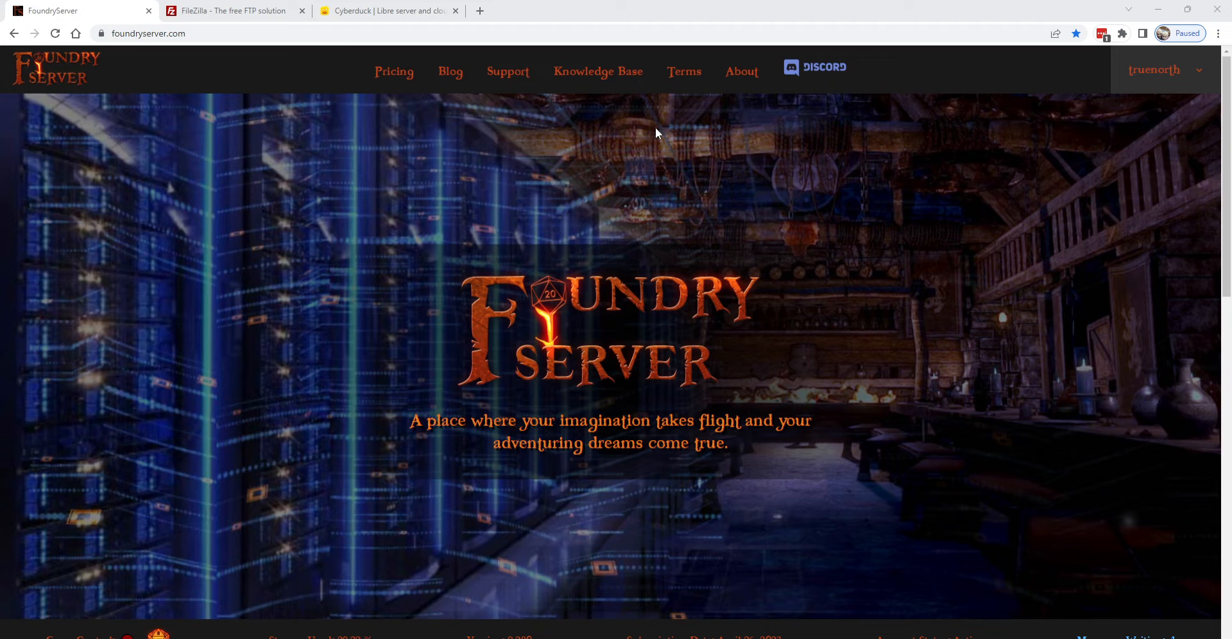
Switch Chrome to the Cyberduck tab to show the cyberduck.io homepage
click(417, 14)
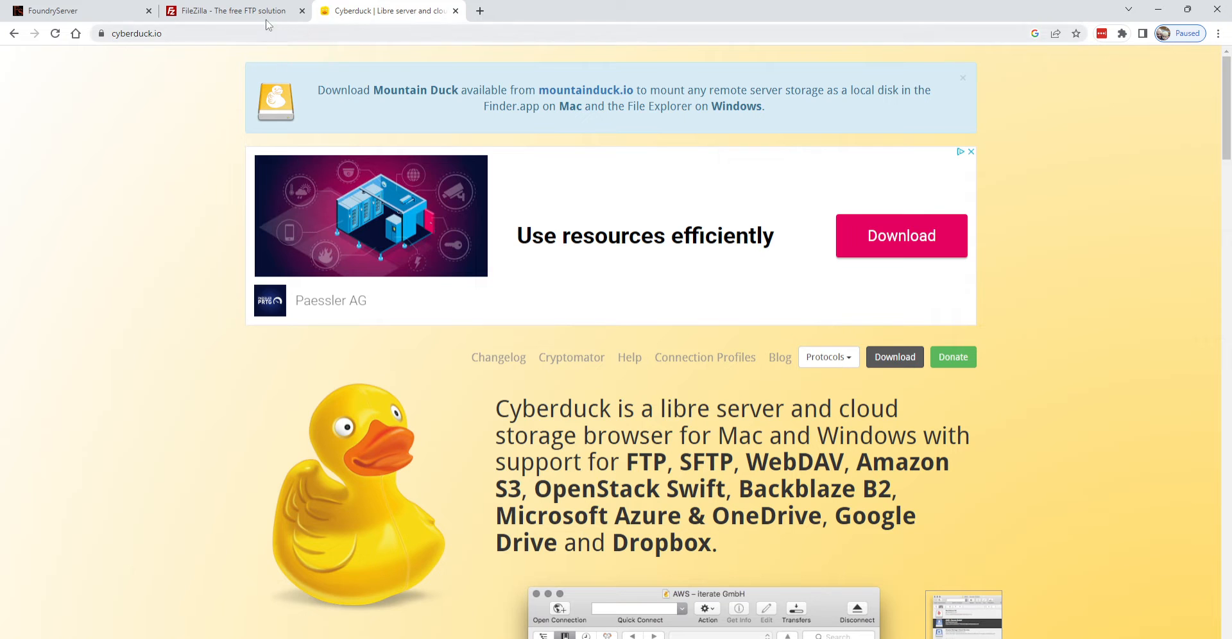
Switch Chrome to the FileZilla tab showing filezilla-project.org
click(242, 16)
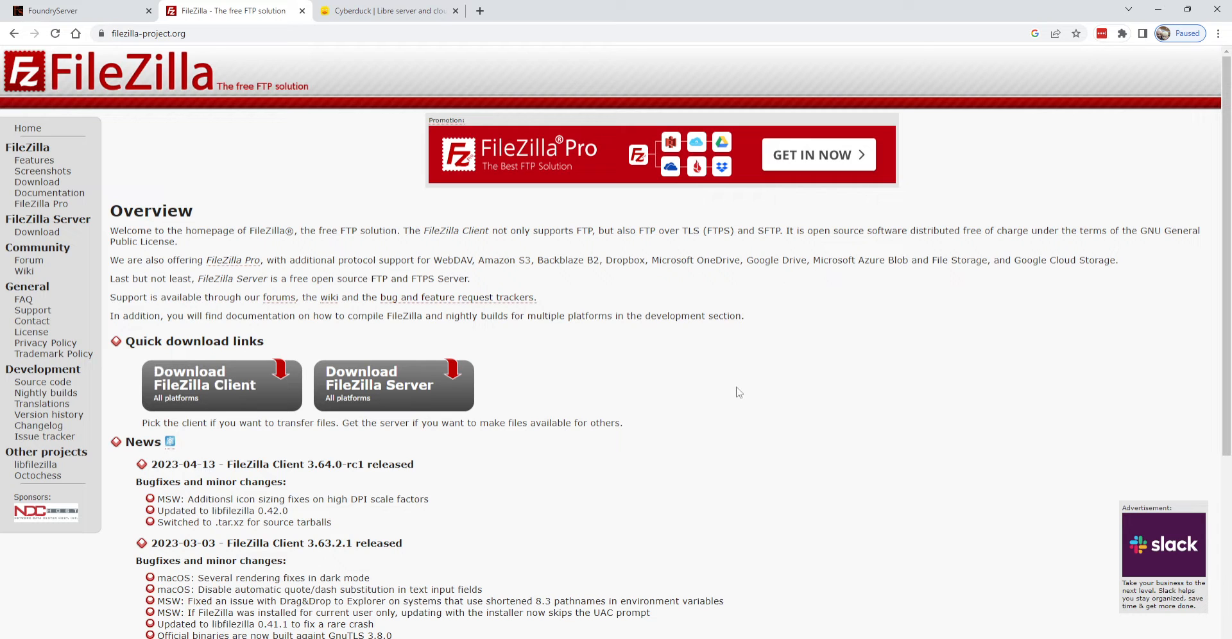
Disconnect FileZilla from the Foundry server, enlarge the message log, and open Site Manager
click(770, 637)
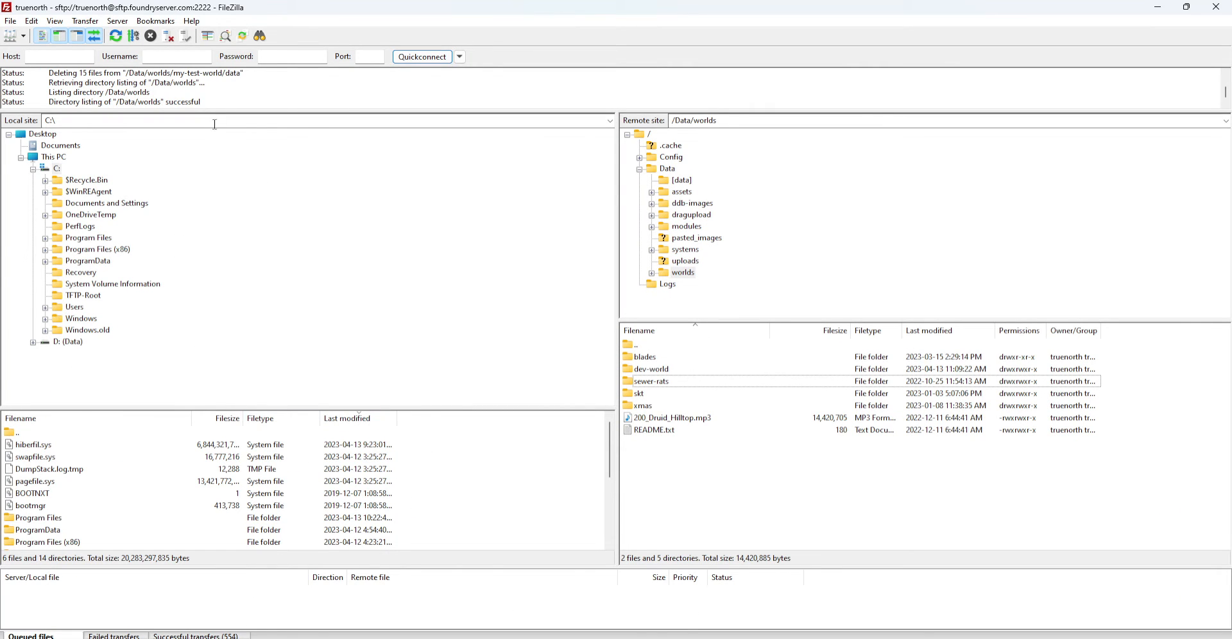
click(173, 39)
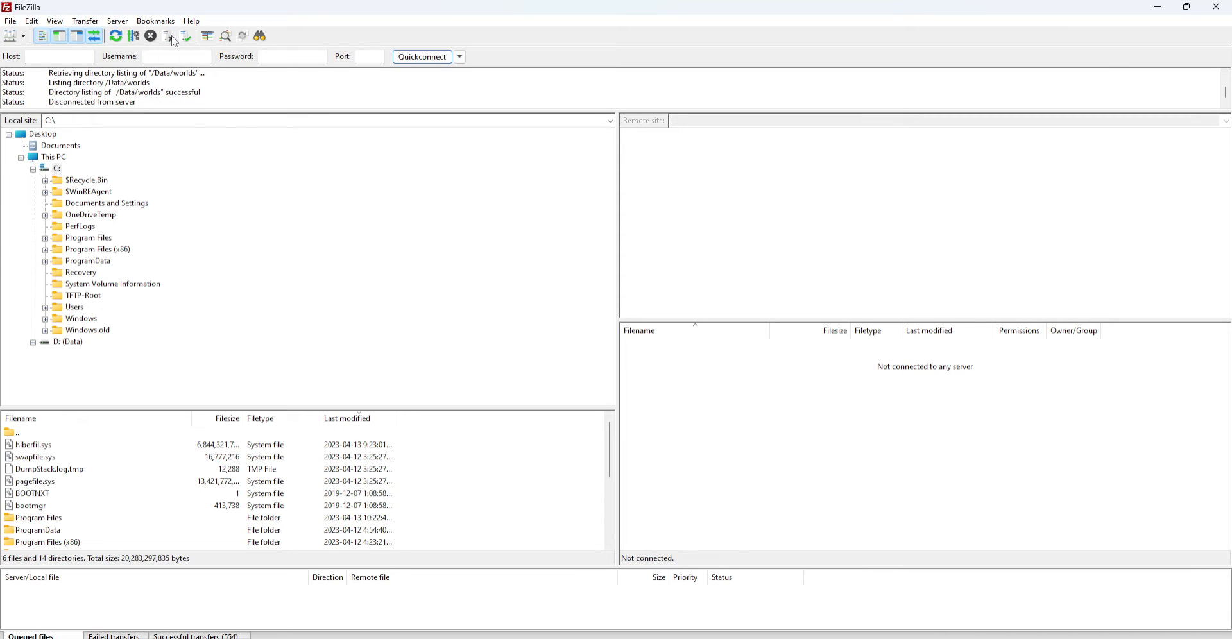
drag(316, 112, 304, 234)
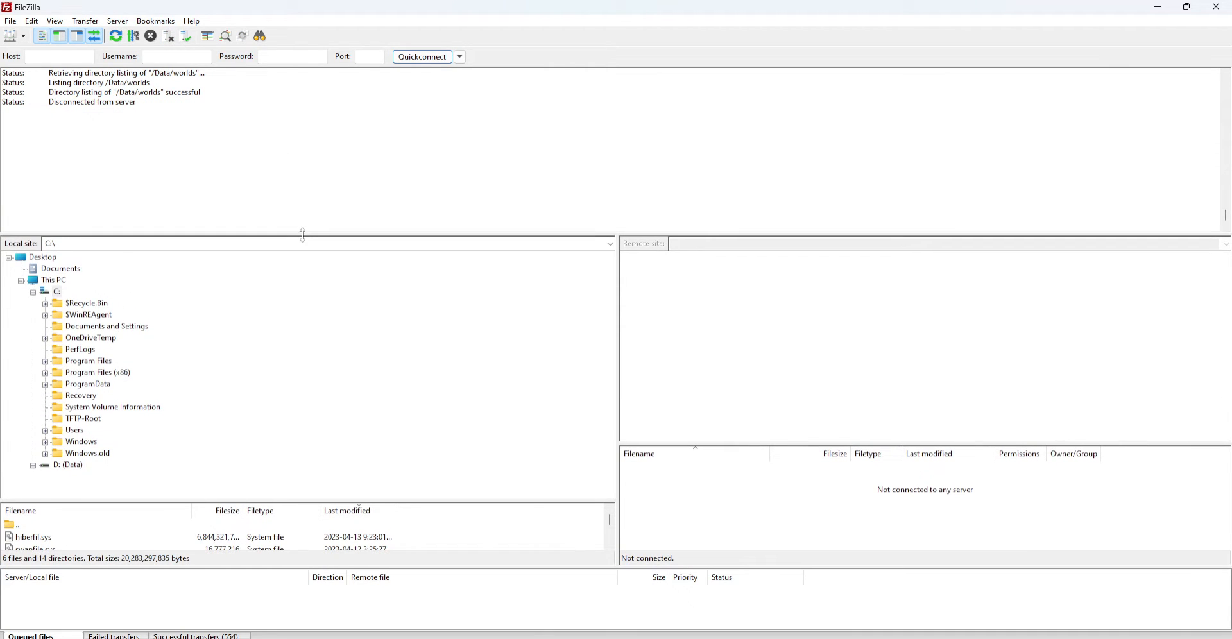
click(9, 36)
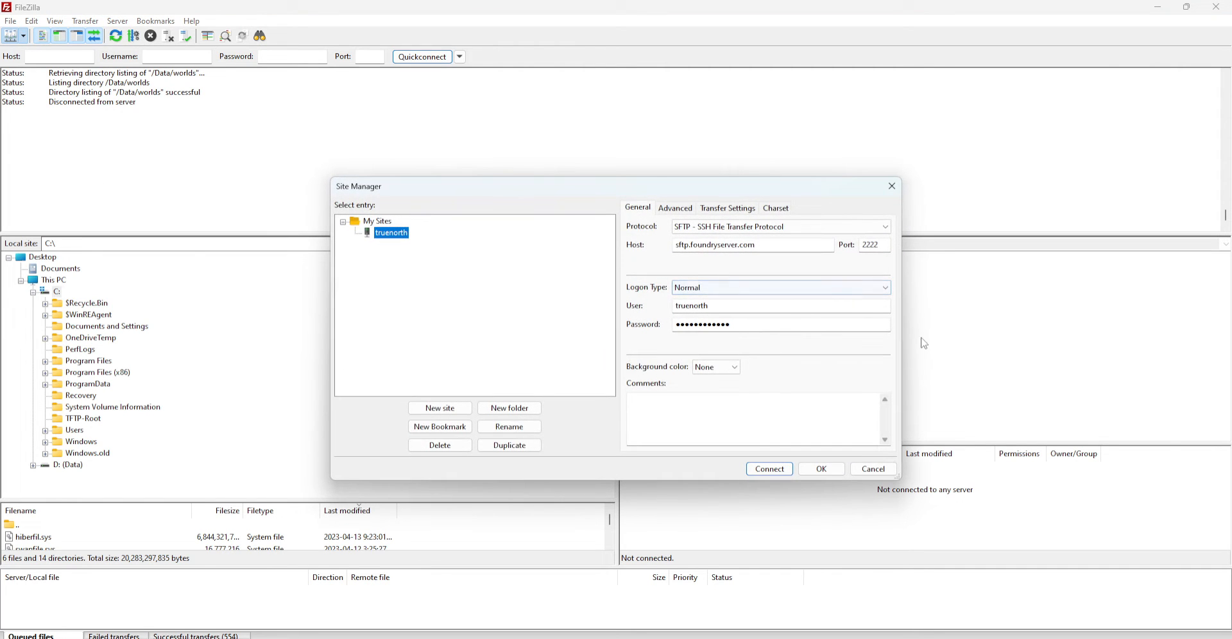
Delete the saved Foundry site in Site Manager, then bring Chrome back to the front
click(440, 445)
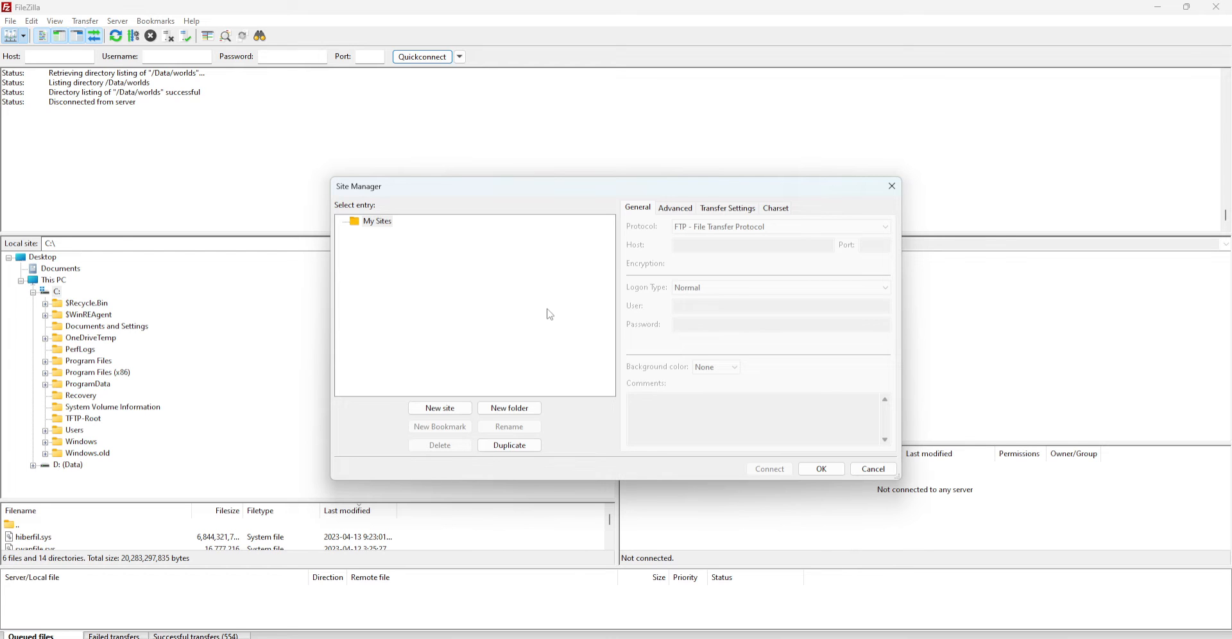
mouse_move(674, 638)
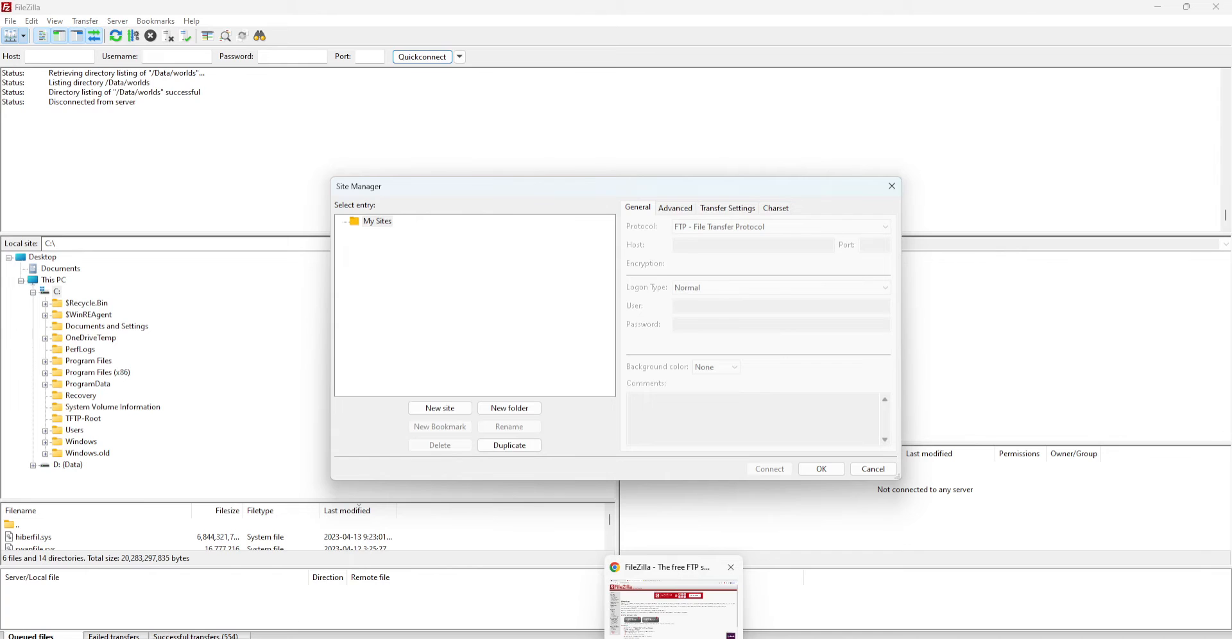
click(672, 609)
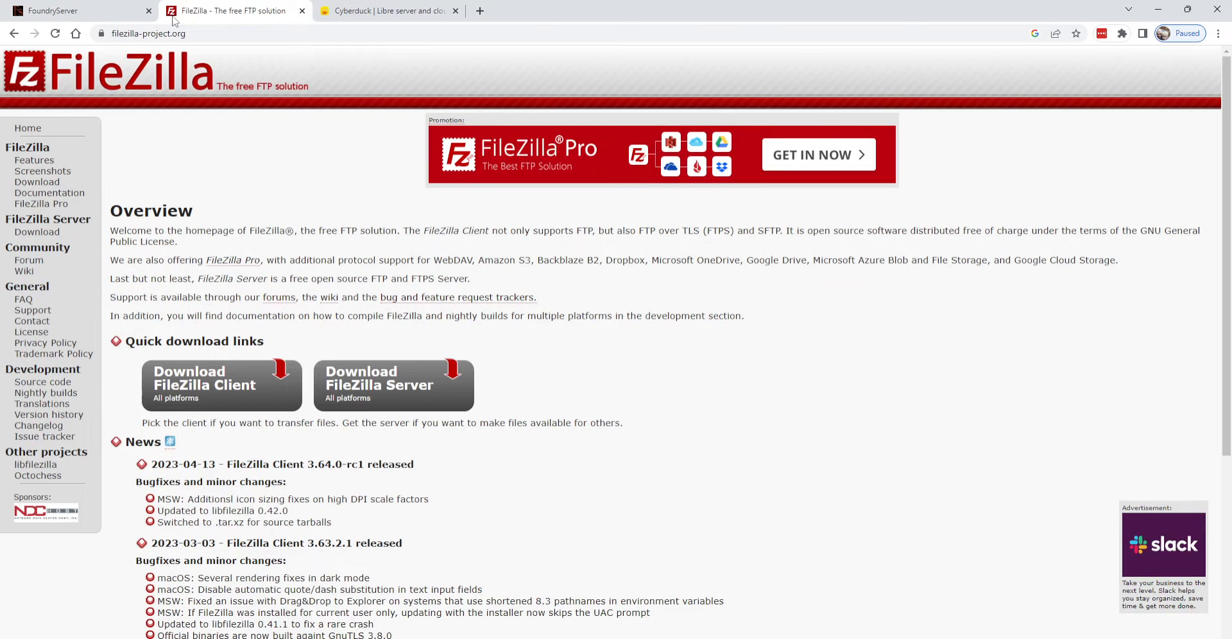
Copy sftp.foundryserver.com from the Knowledge Base's sFTP Client Setup section, then return to FileZilla
click(115, 20)
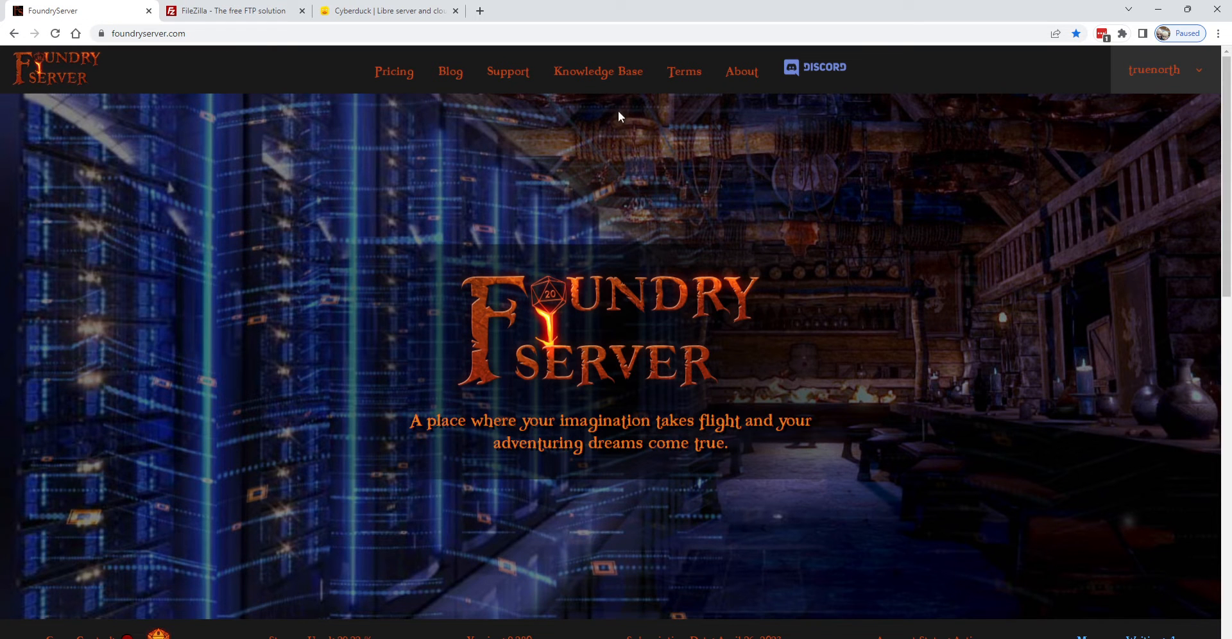
click(619, 73)
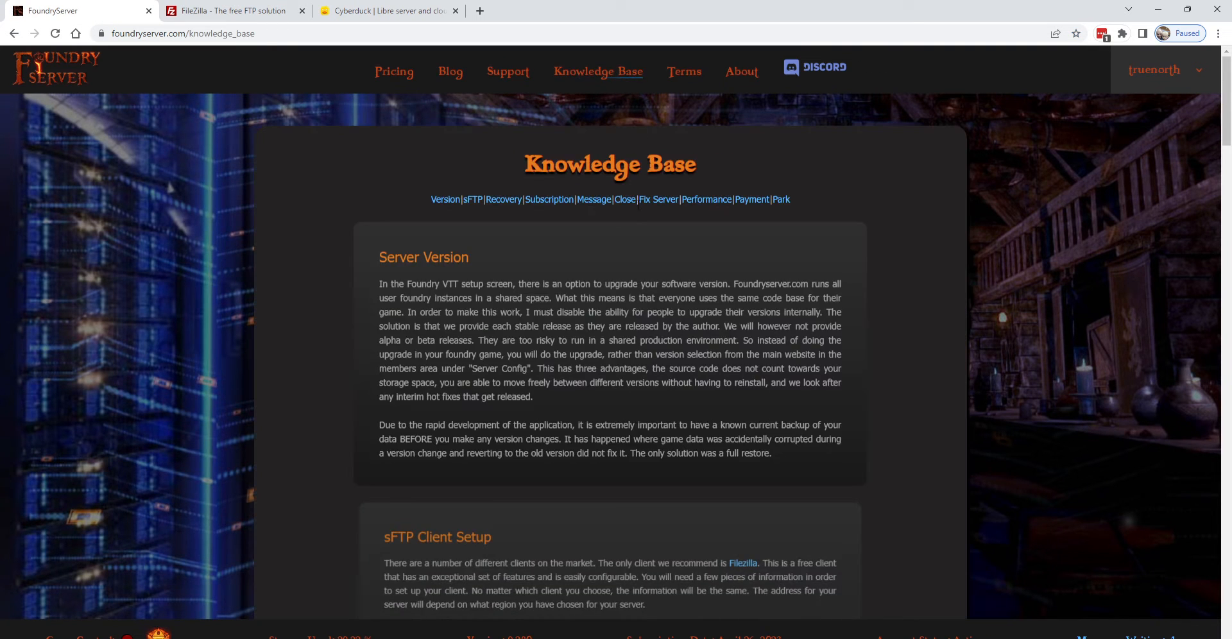
scroll(637, 203, down, 6)
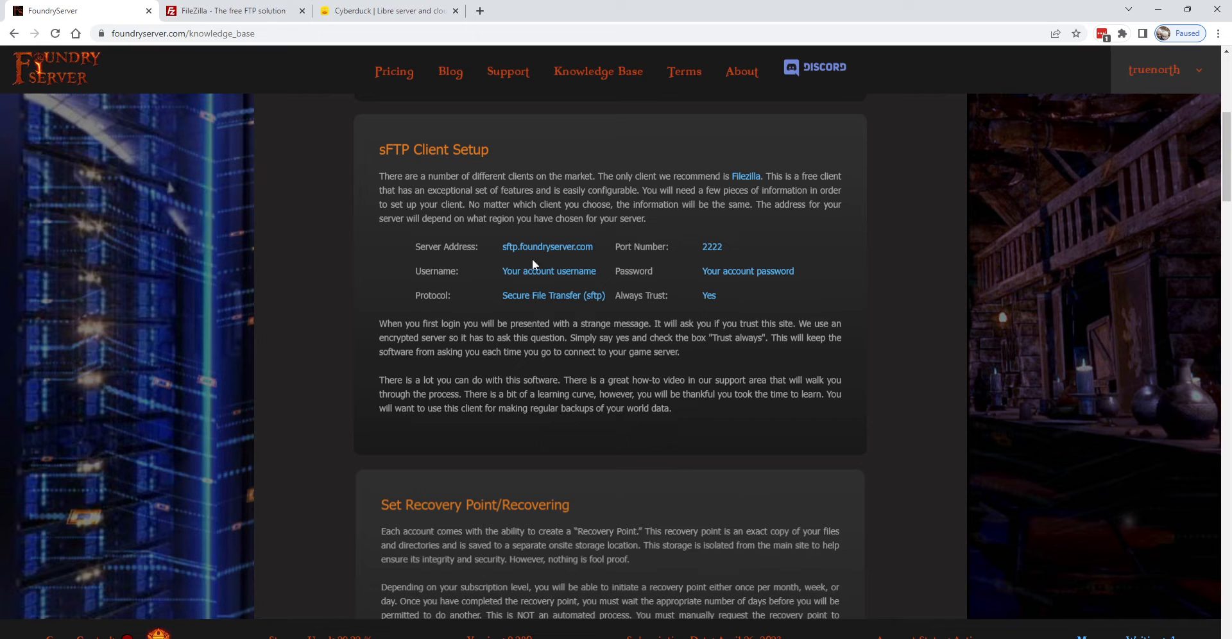
drag(501, 249, 591, 253)
right_click(587, 249)
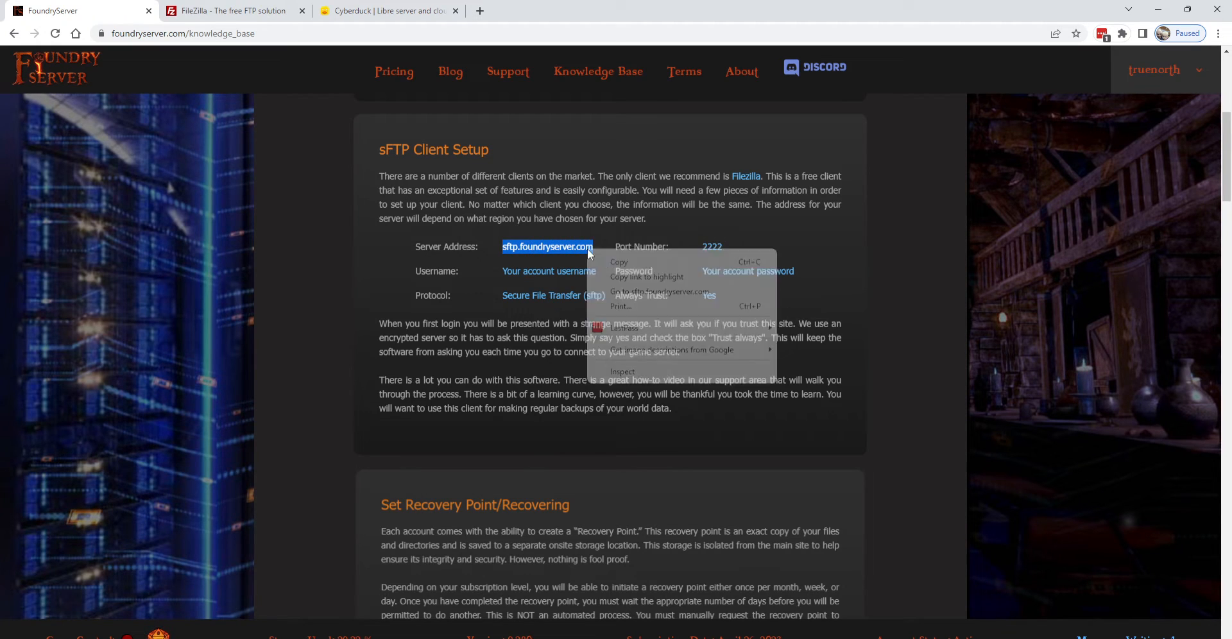
click(609, 258)
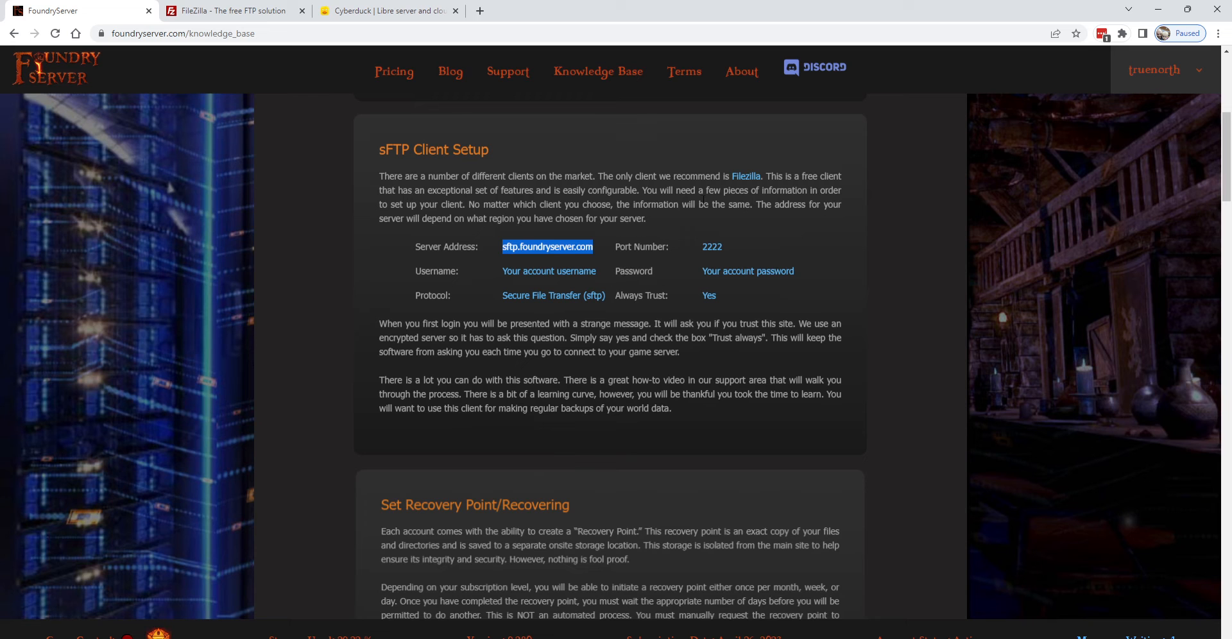
click(291, 5)
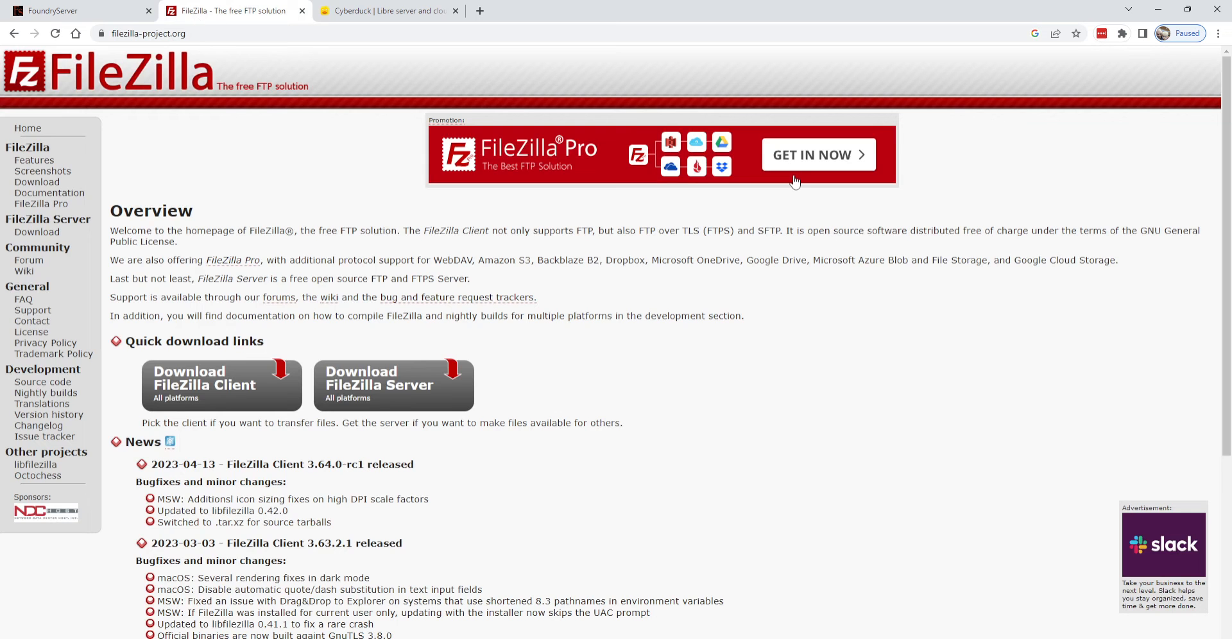
click(725, 638)
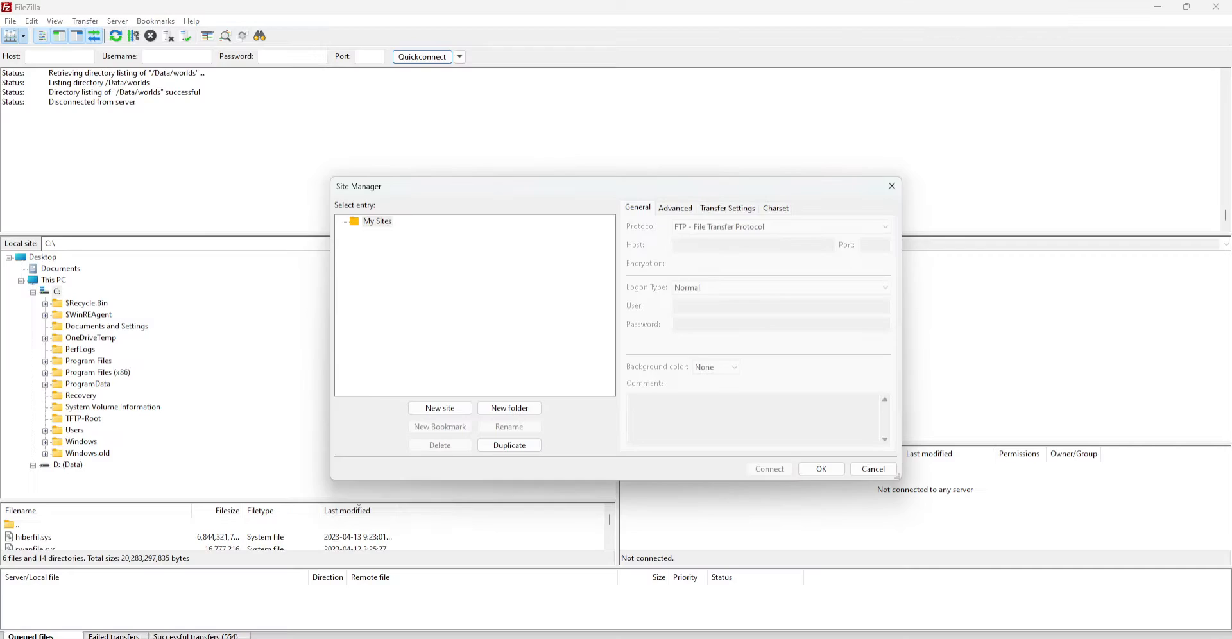
Add a new site in Site Manager named 'truenorth'
click(440, 408)
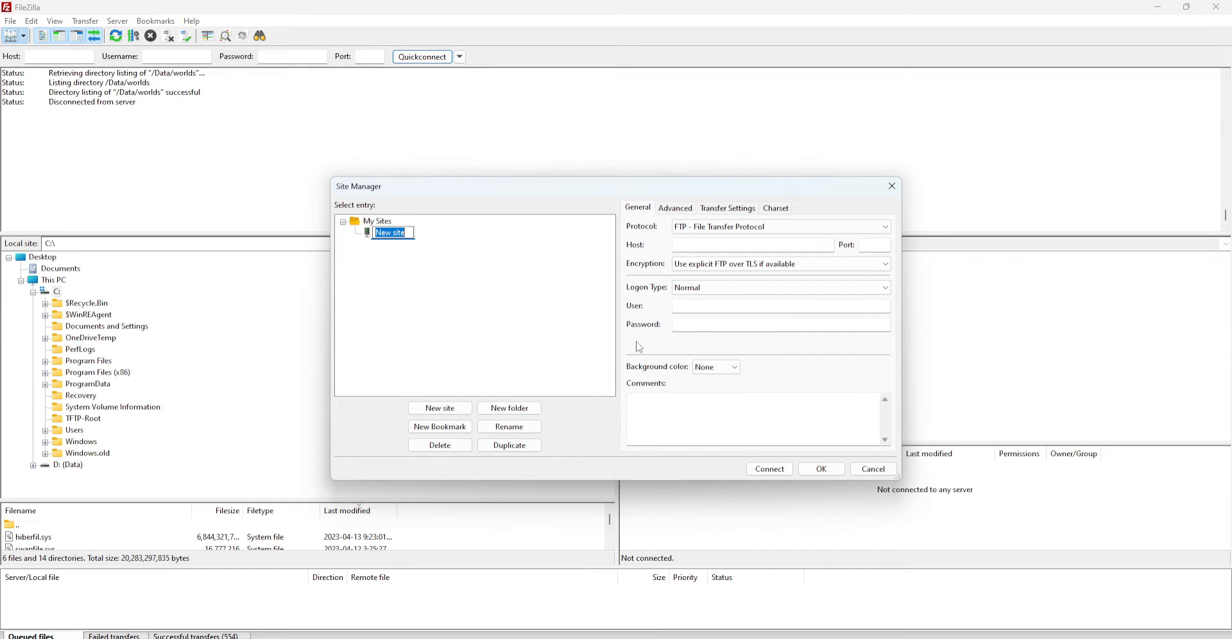
text(truenorth)
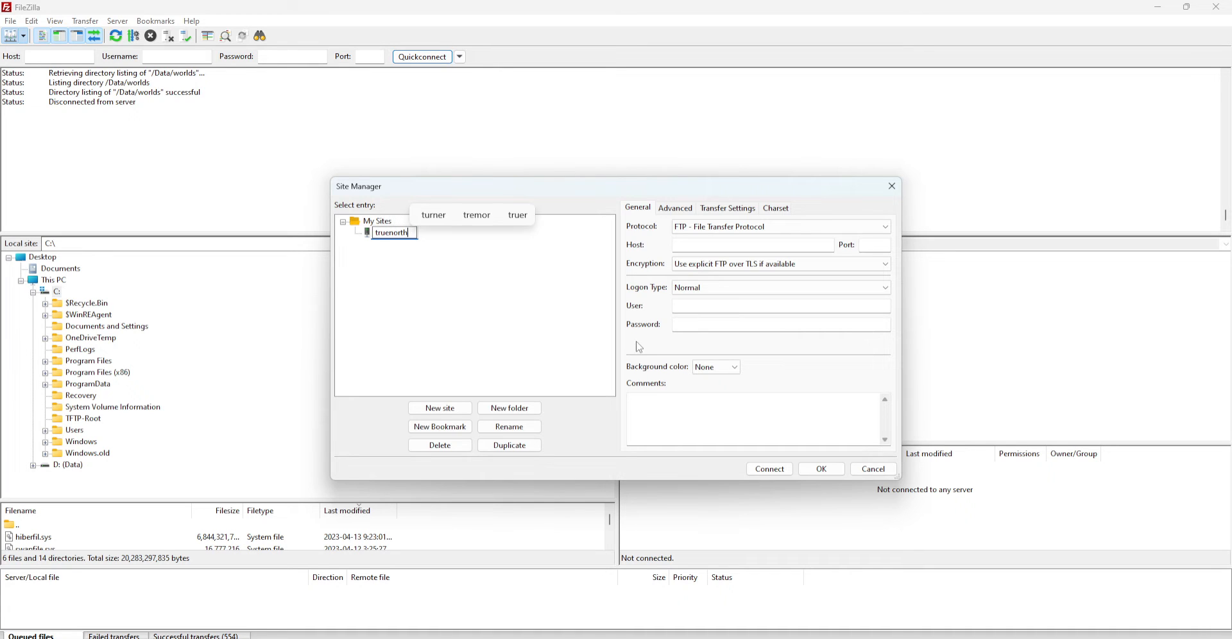
key(Return)
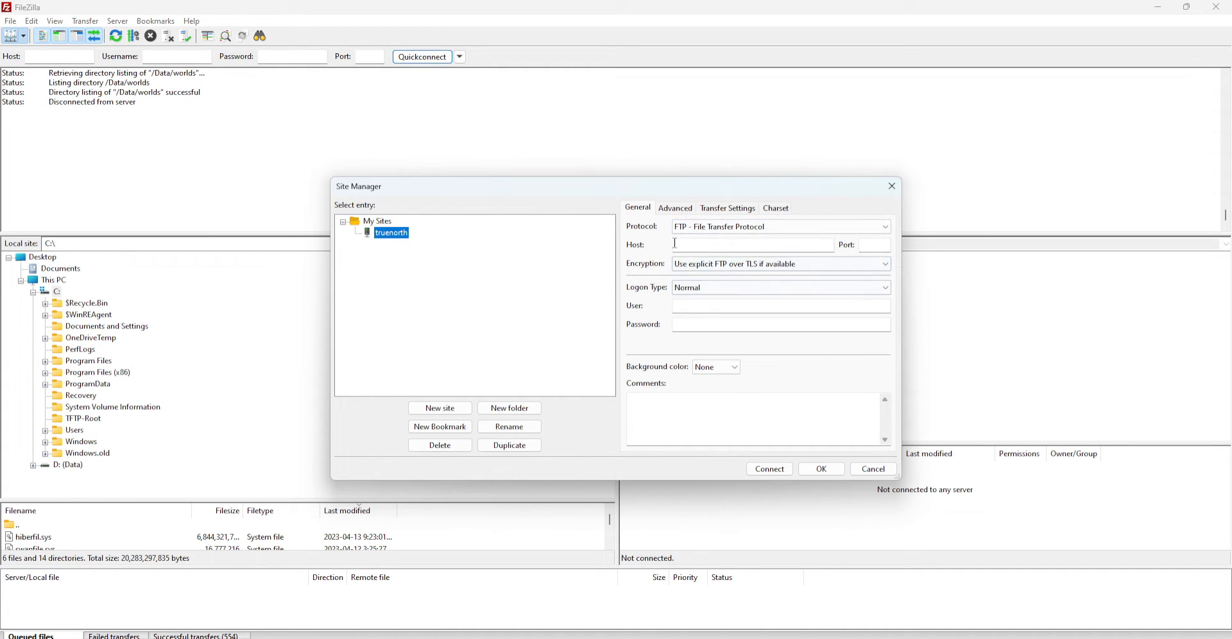
Set the site to SFTP with host sftp.foundryserver.com and port 2222
click(695, 232)
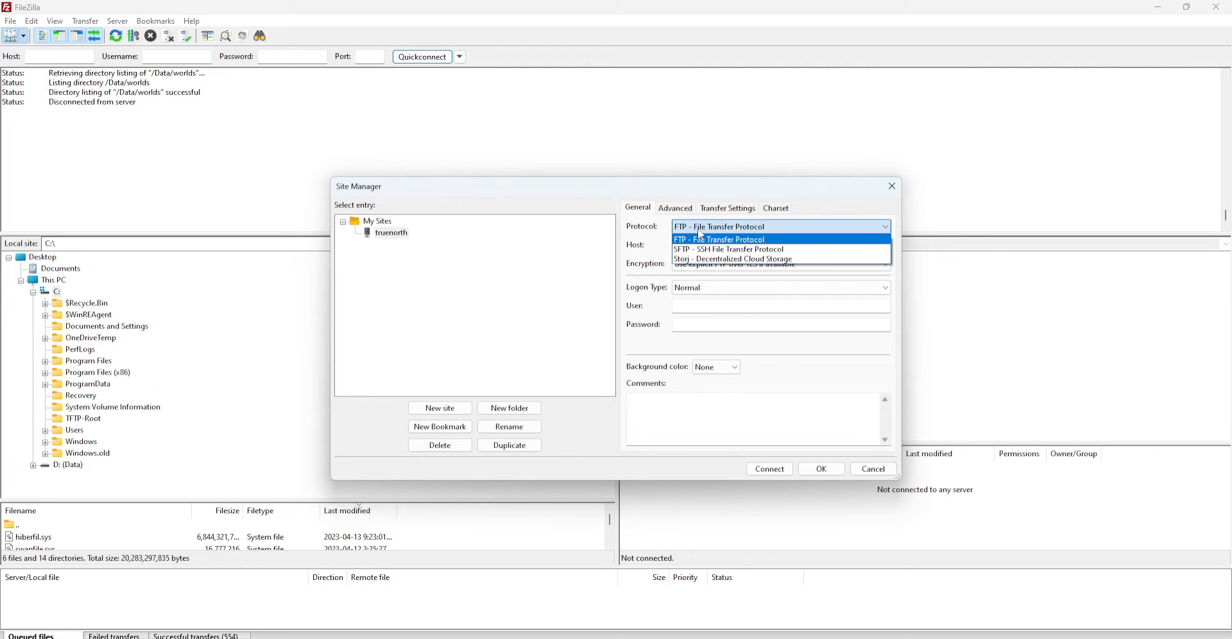
click(702, 252)
click(704, 248)
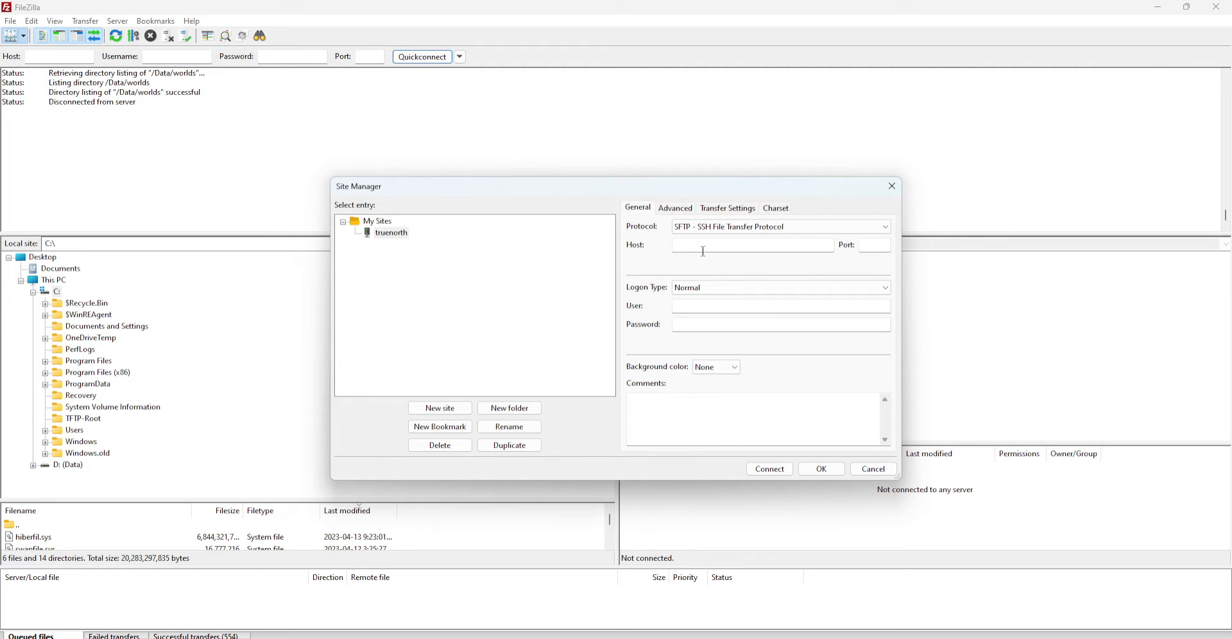
click(754, 245)
key(ctrl+v)
click(877, 245)
text(2222)
Check the port number against the Foundry Server setup instructions in Chrome
key(alt+Tab)
click(73, 14)
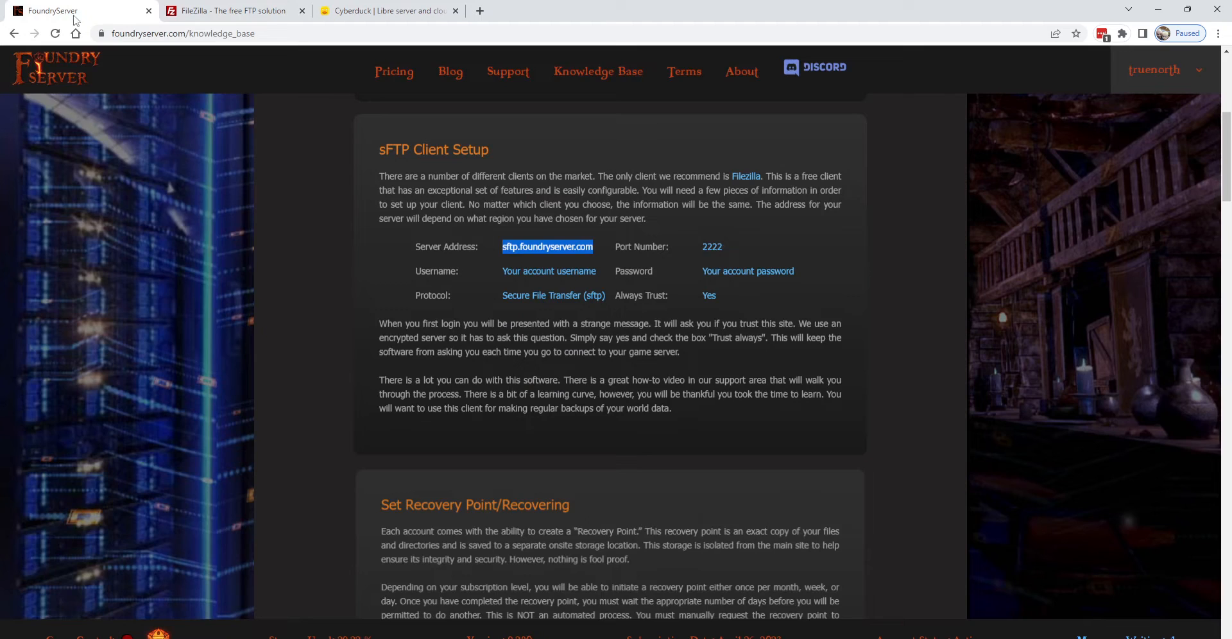
drag(707, 247, 728, 250)
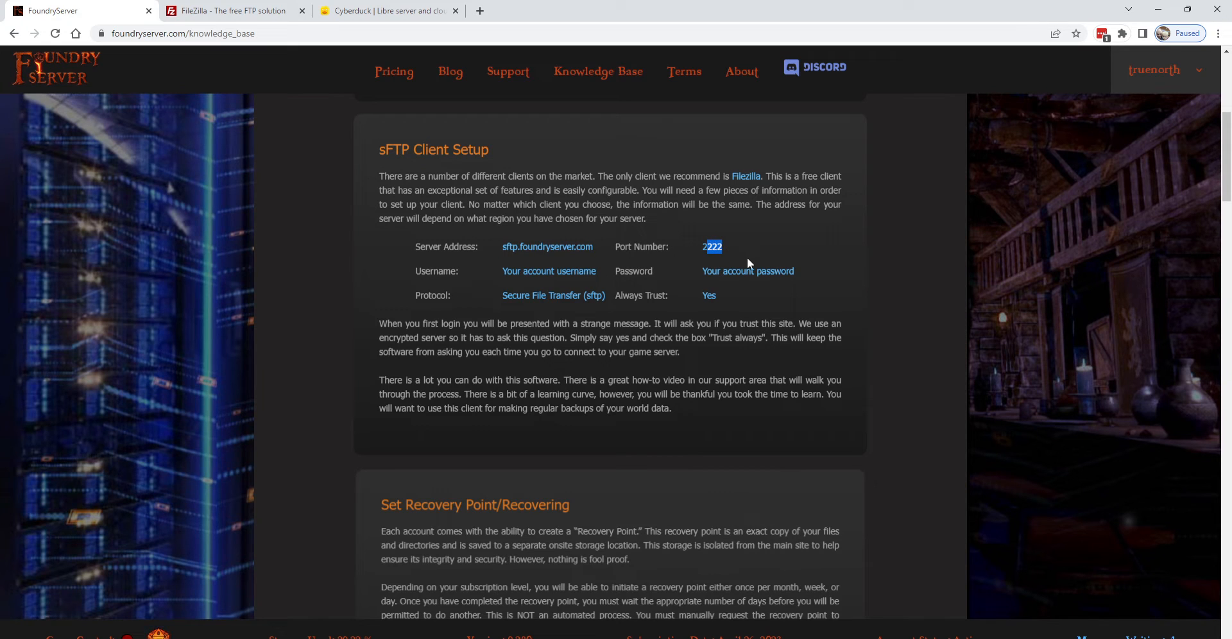
key(alt+Tab)
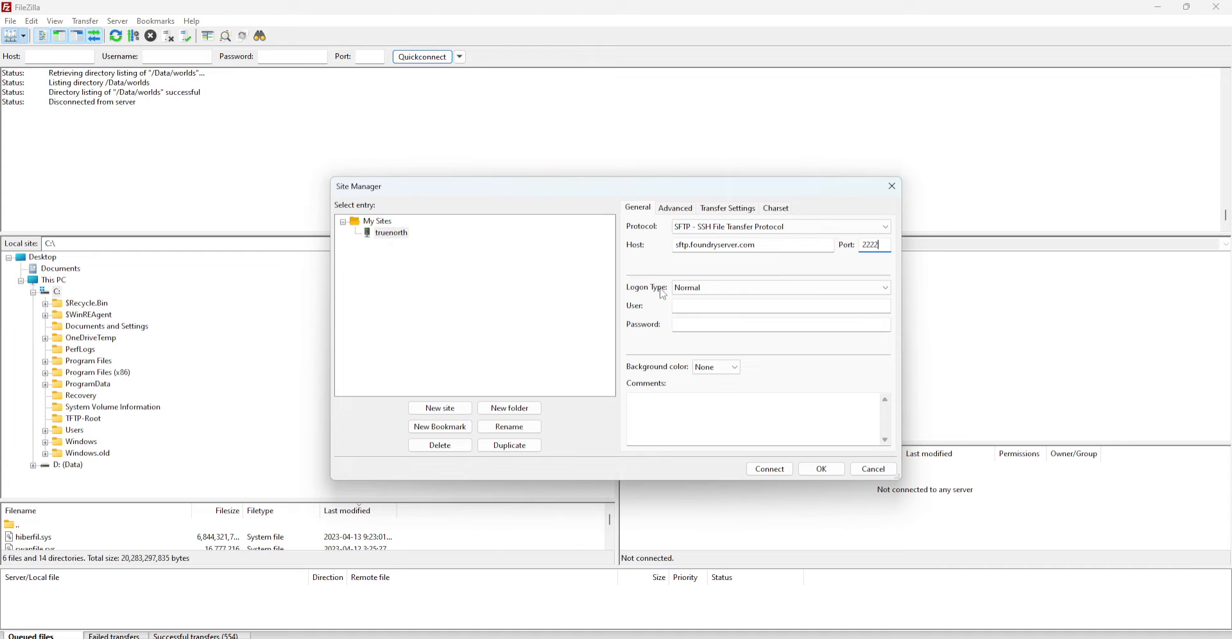
Fill in the site's User and Password fields and confirm with OK
click(678, 309)
text(true)
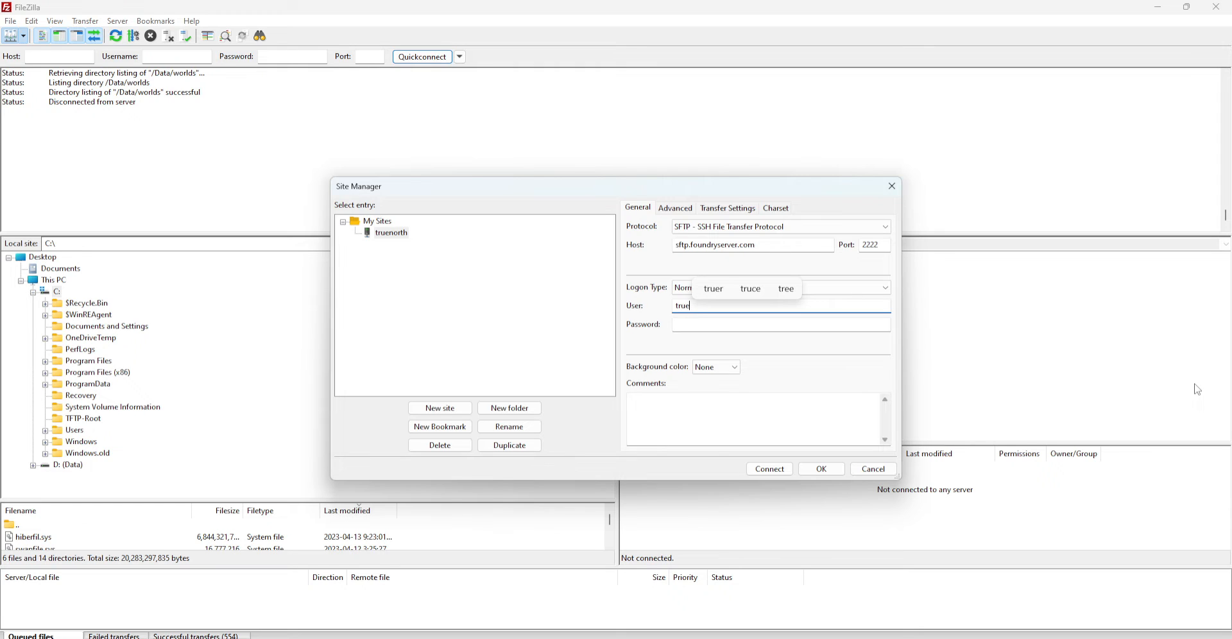
text(nort)
text(h)
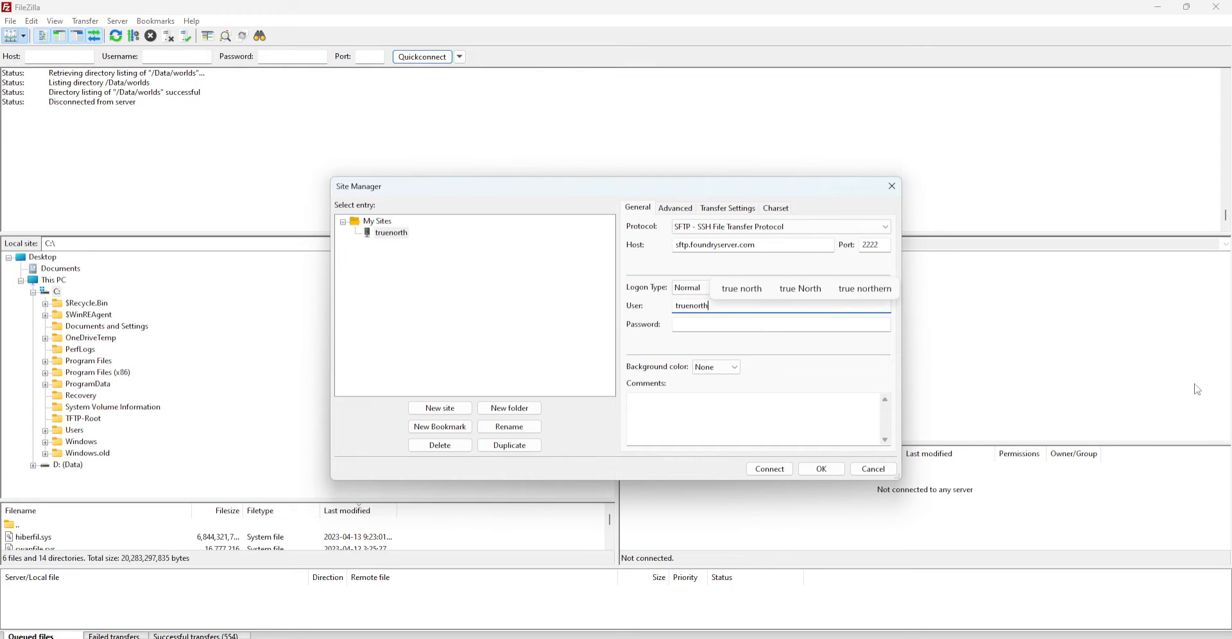
key(Tab)
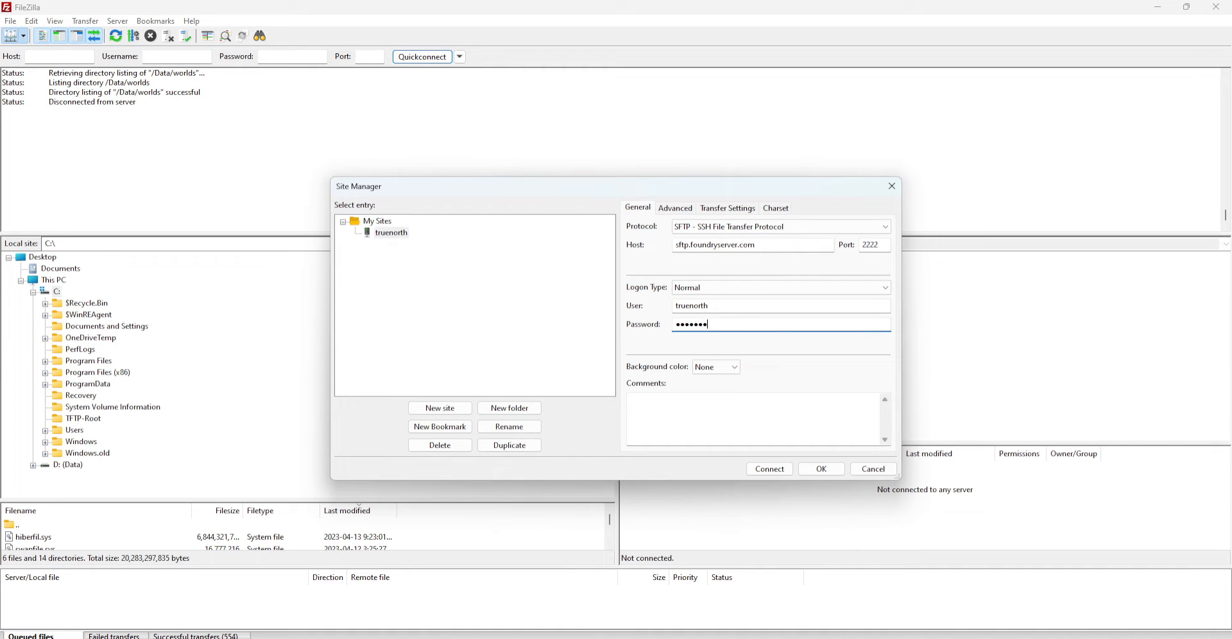
click(821, 470)
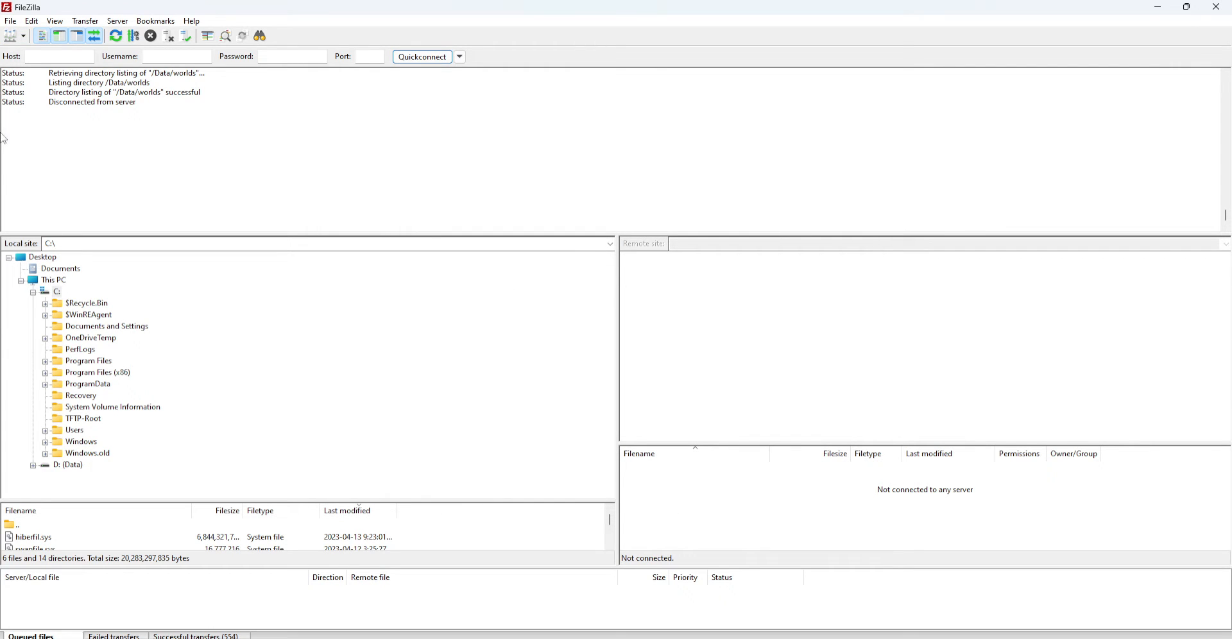
Connect to the saved truenorth site and highlight the 'Directory listing of "/" successful' log line
click(24, 36)
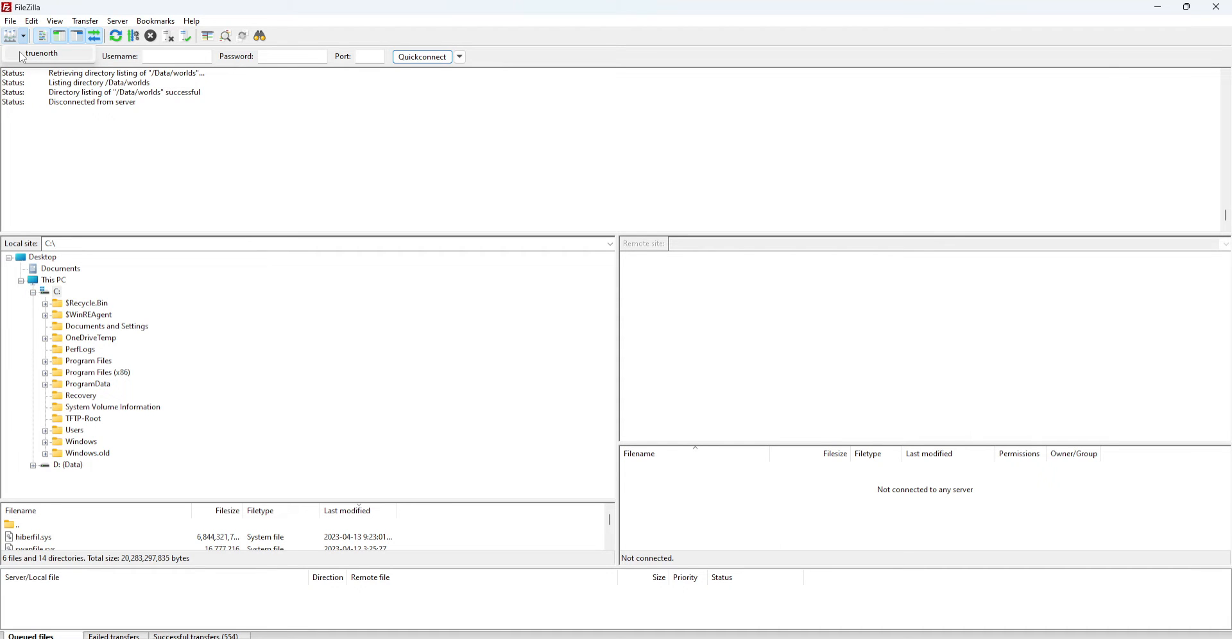
click(45, 54)
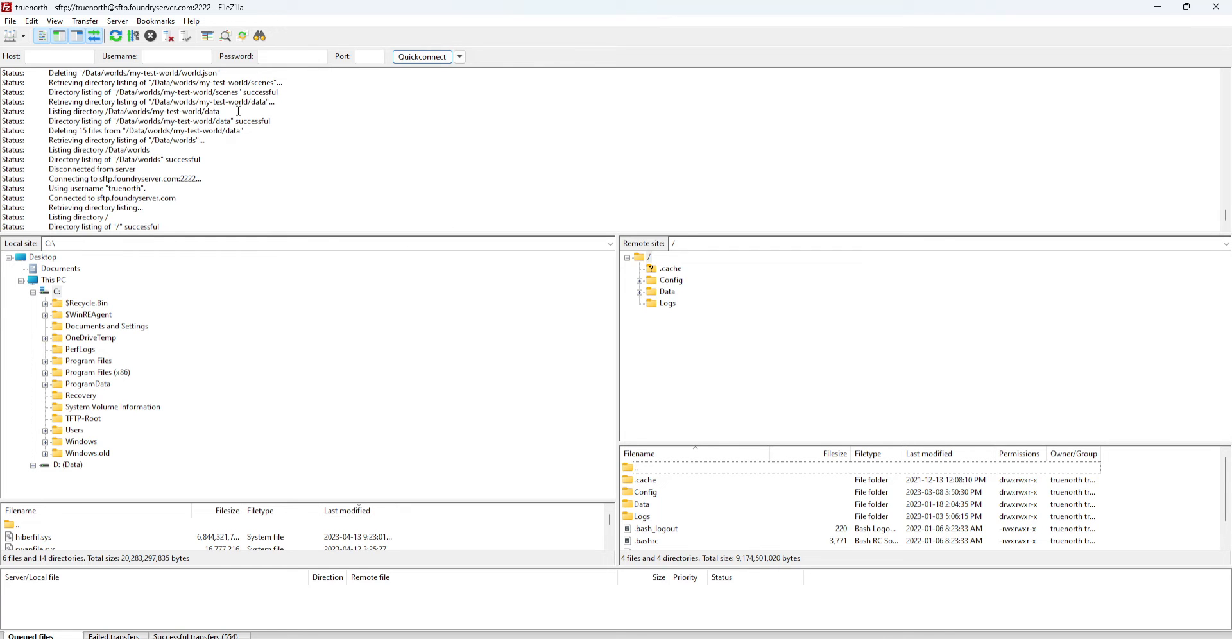
scroll(235, 126, up, 10)
scroll(212, 99, down, 10)
drag(52, 225, 169, 230)
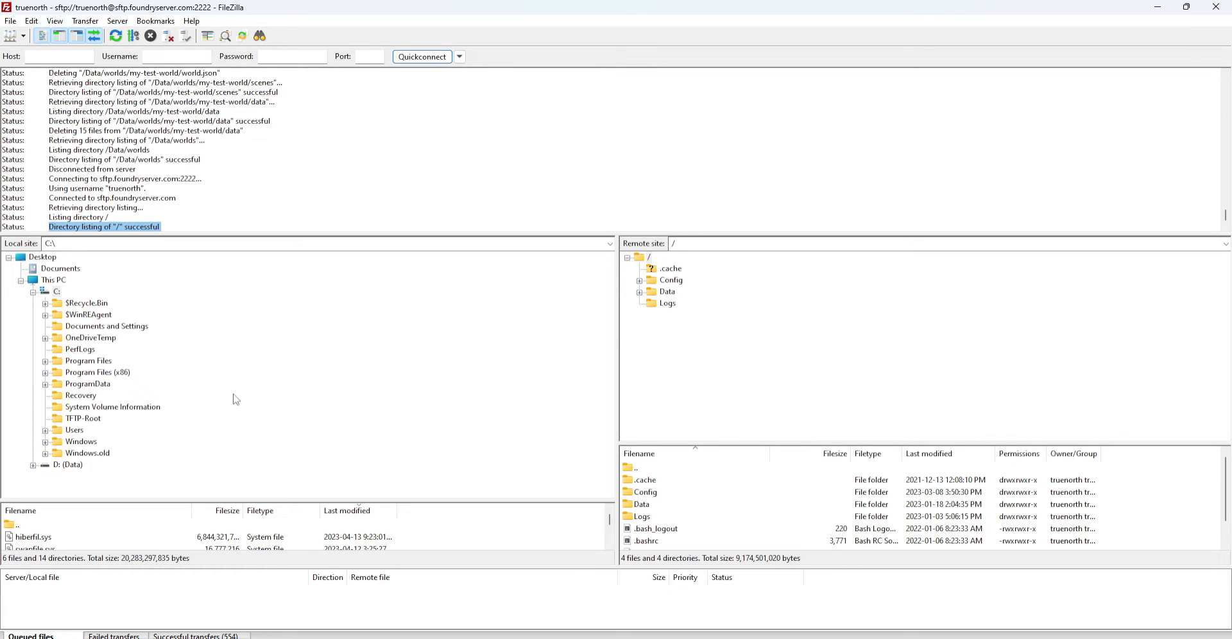
Enlarge the local file list and shrink the status log to show more files
drag(505, 500, 505, 443)
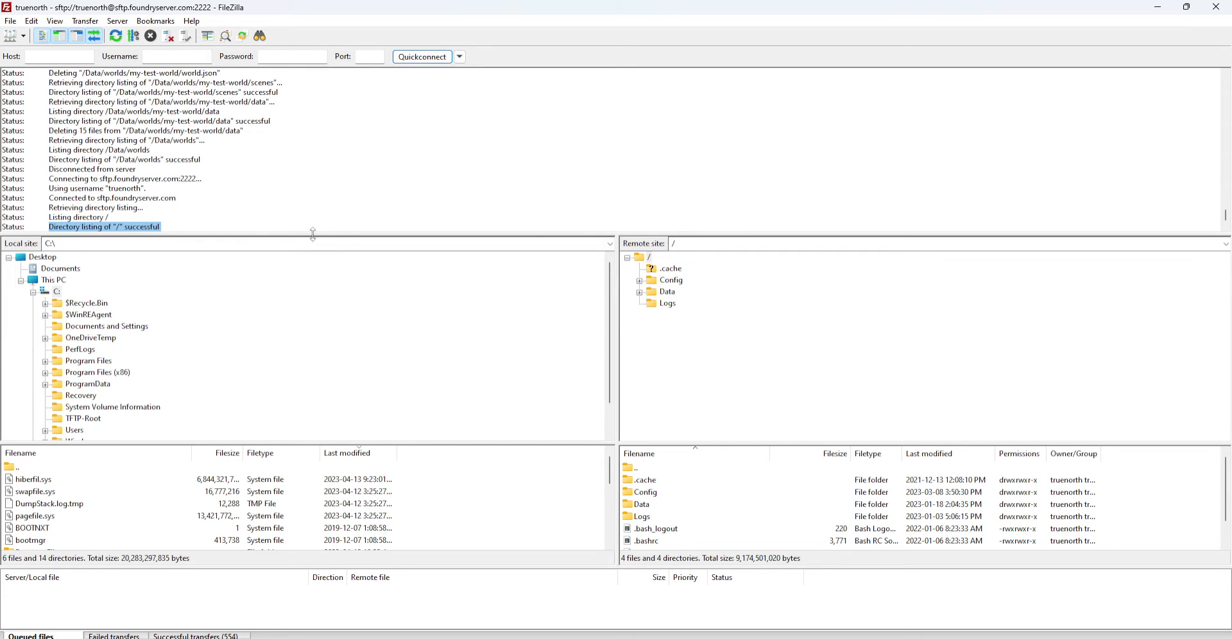
drag(312, 234, 320, 118)
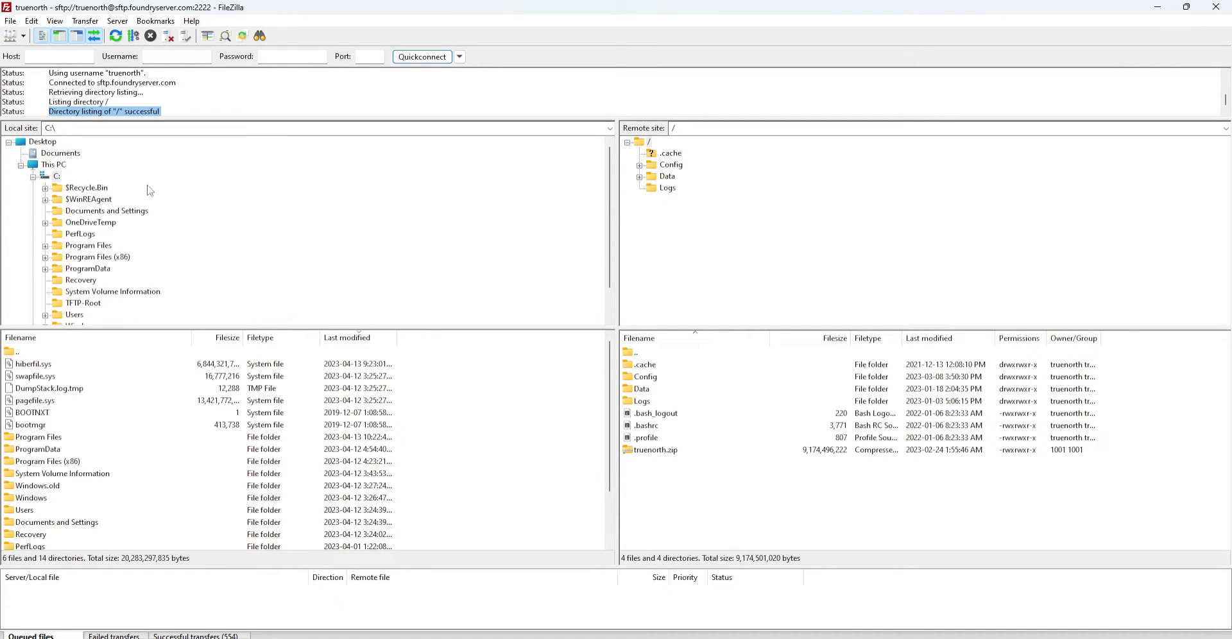
Browse the local drive from Documents and Settings into Program Files and expand it
click(109, 211)
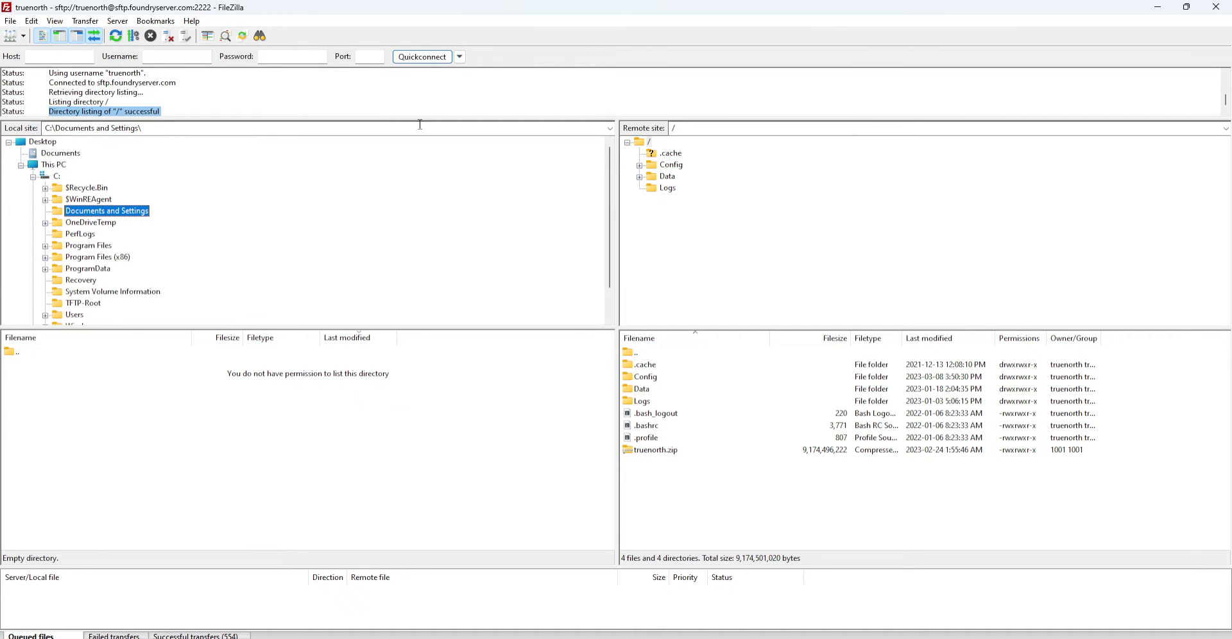
click(90, 246)
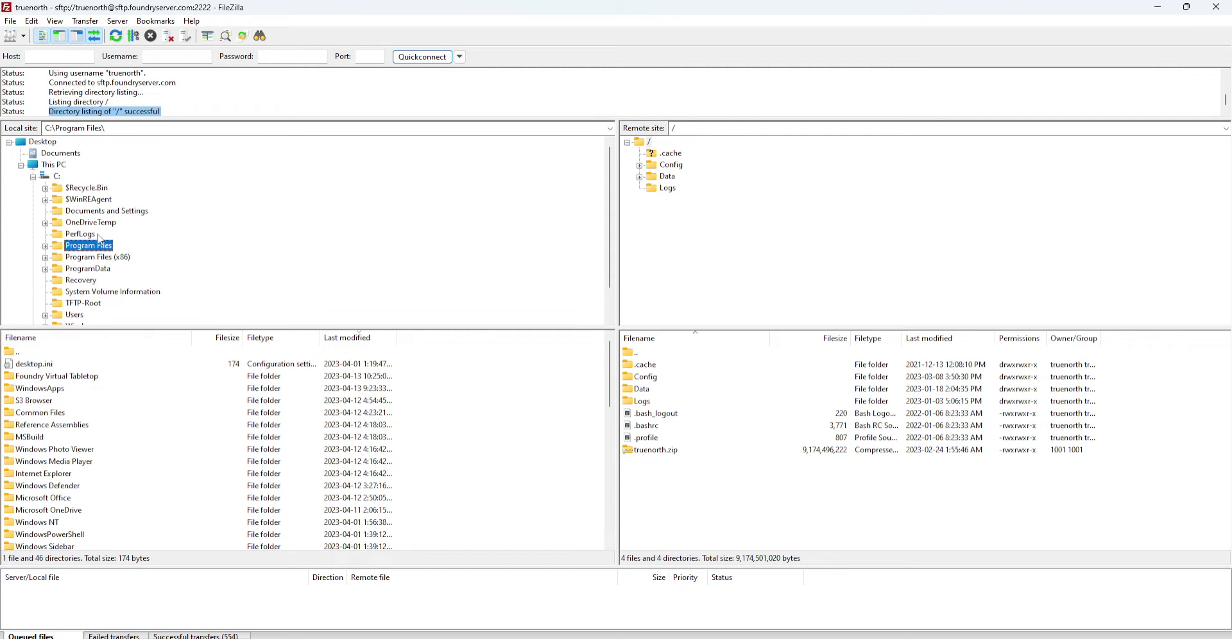
scroll(45, 480, down, 2)
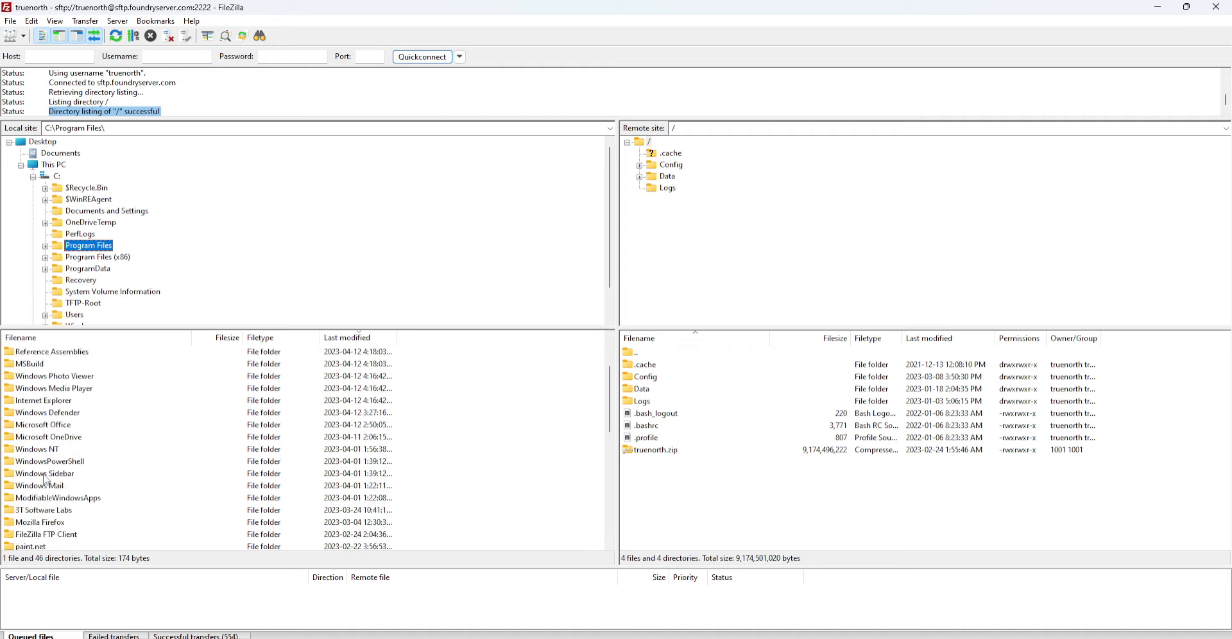
scroll(45, 480, down, 8)
scroll(52, 474, up, 10)
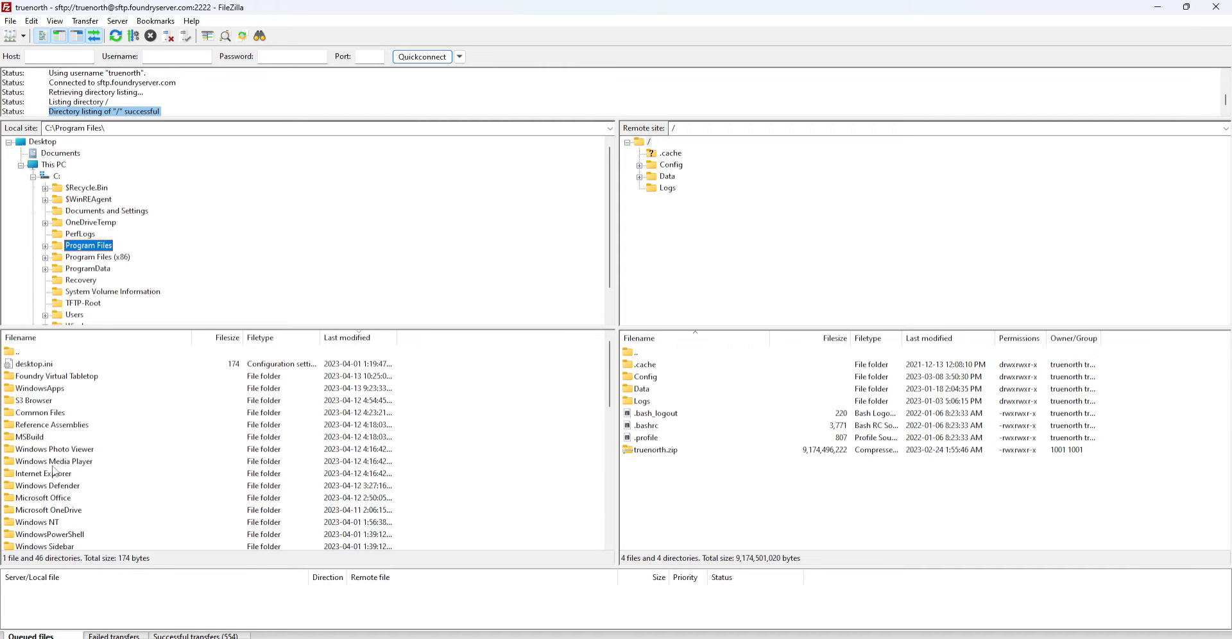
click(44, 246)
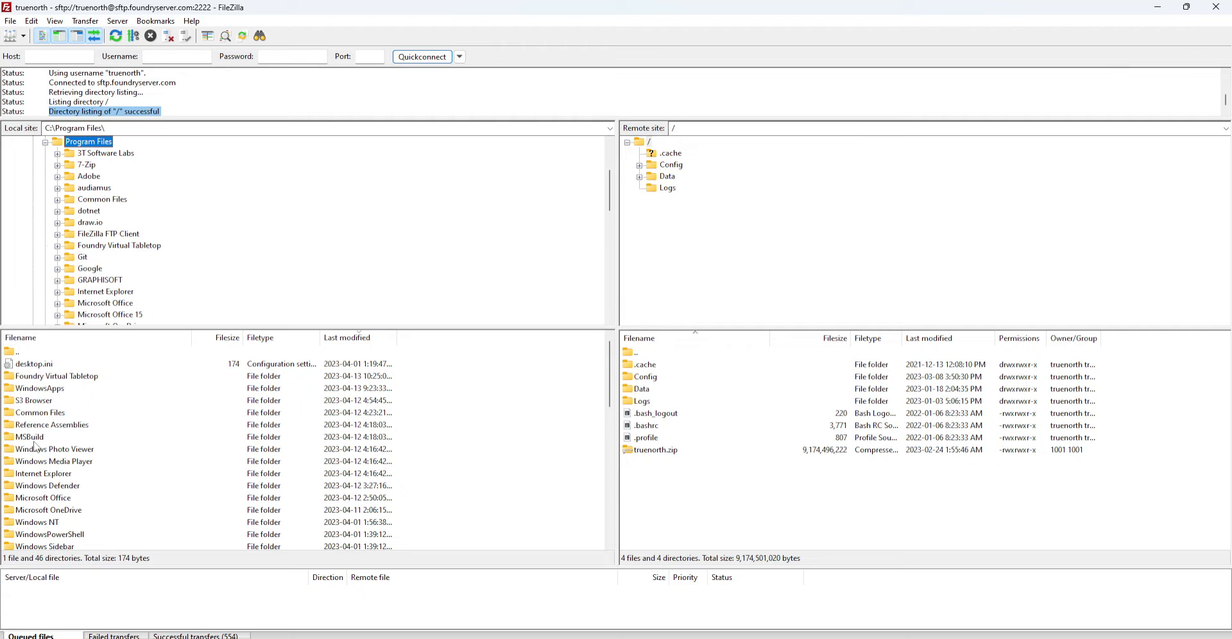
scroll(183, 224, up, 4)
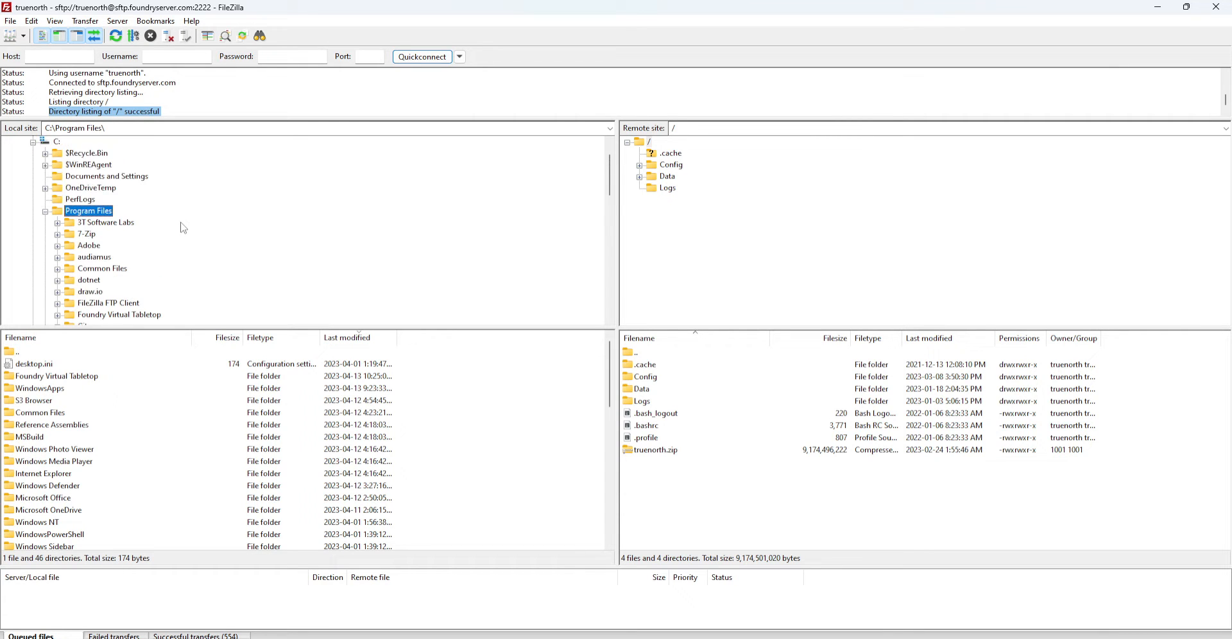
scroll(183, 228, down, 7)
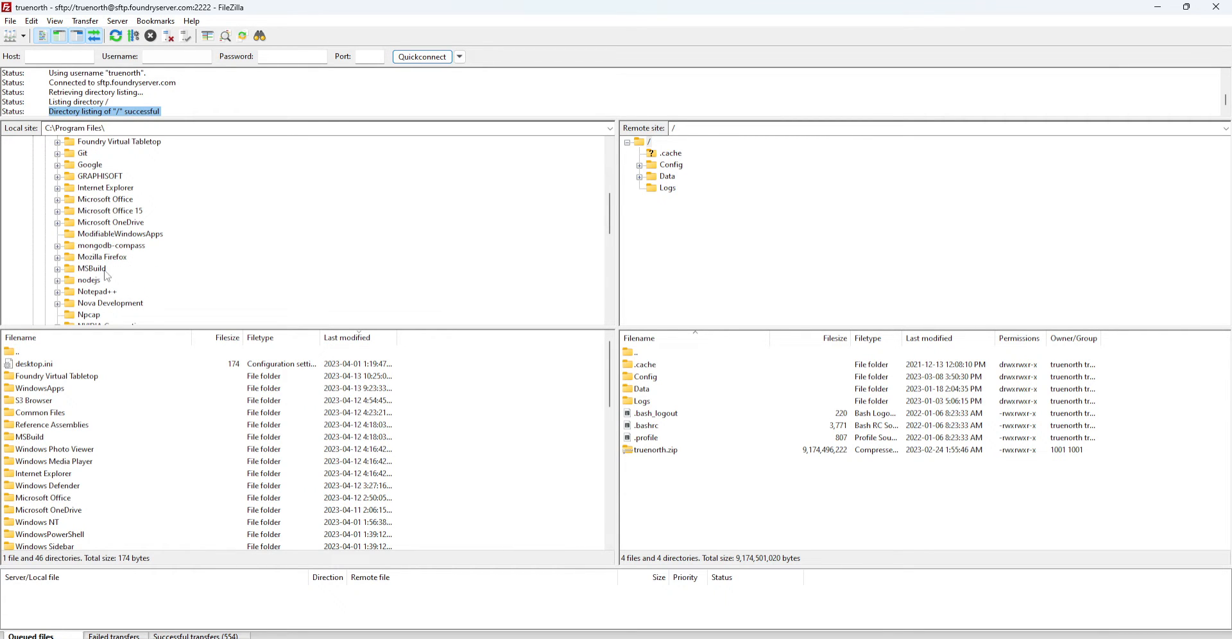
Open MSBuild > Microsoft > Windows Workflow Foundation > v3.0, then go back up to Microsoft
click(98, 268)
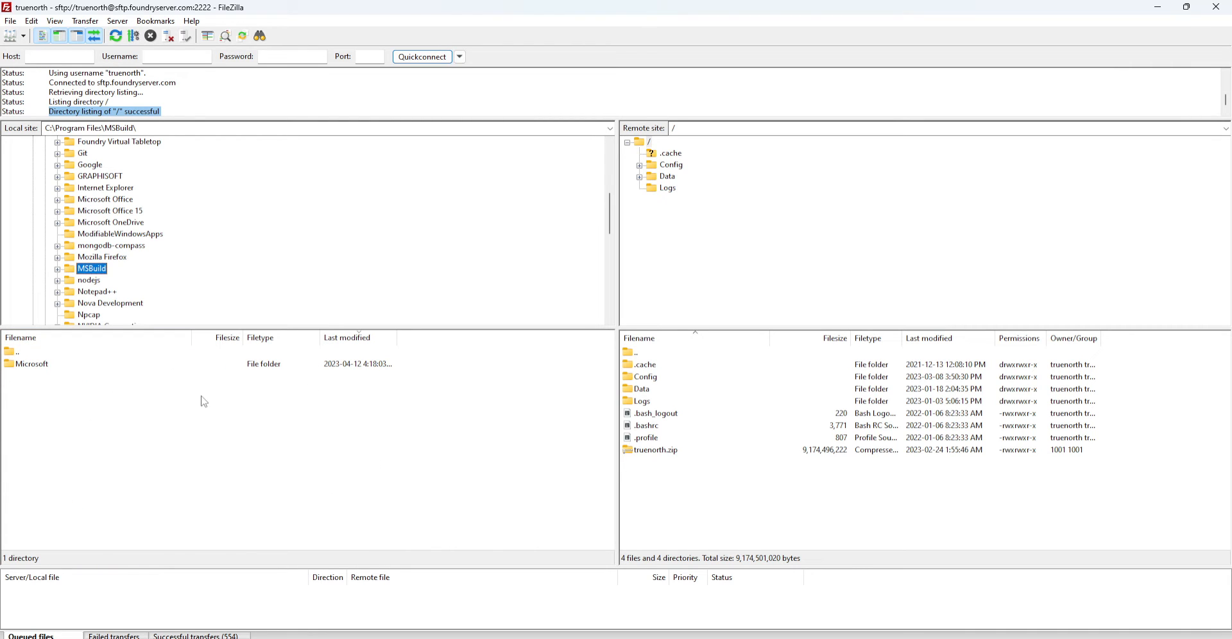
click(57, 269)
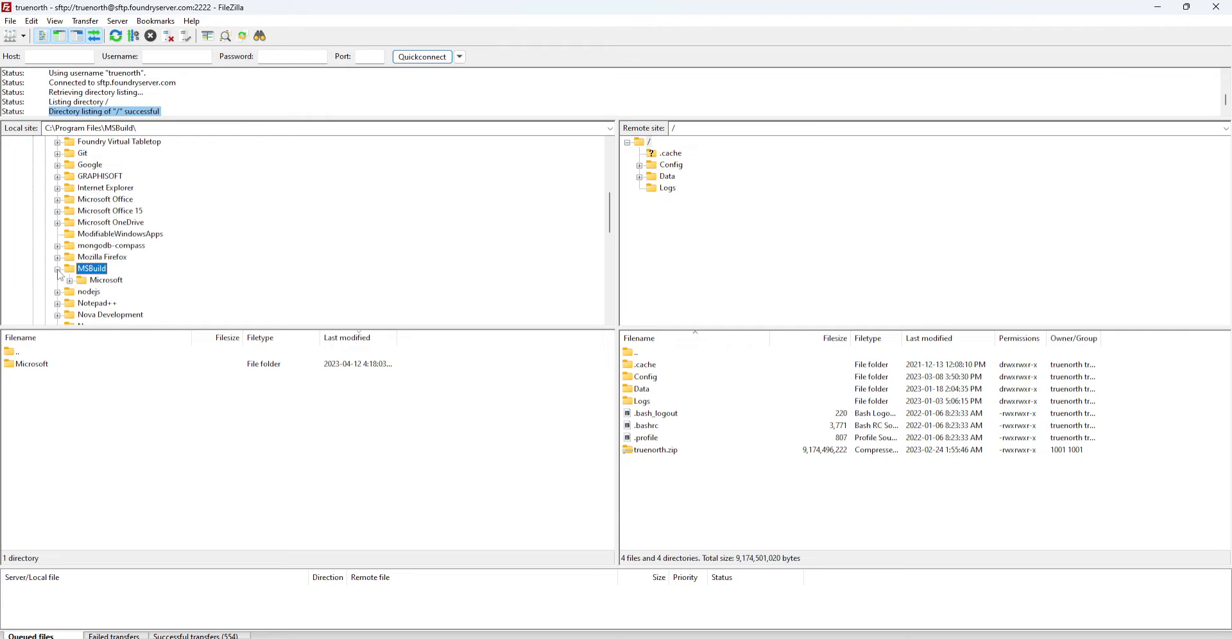
click(69, 280)
click(82, 291)
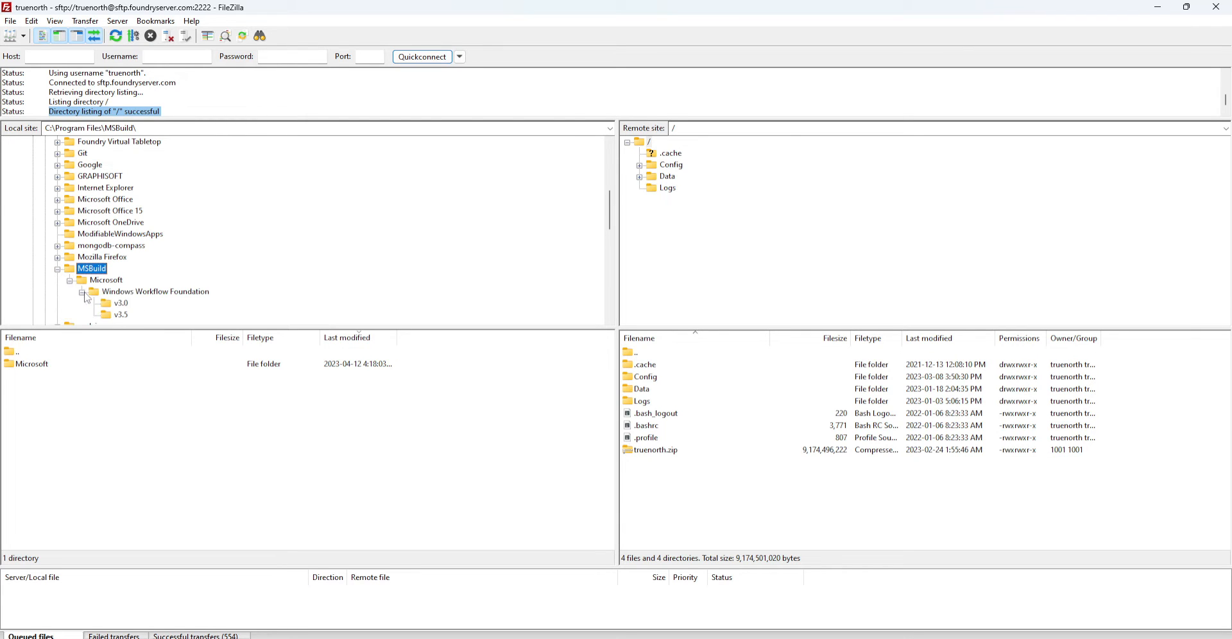
scroll(188, 269, down, 3)
click(119, 200)
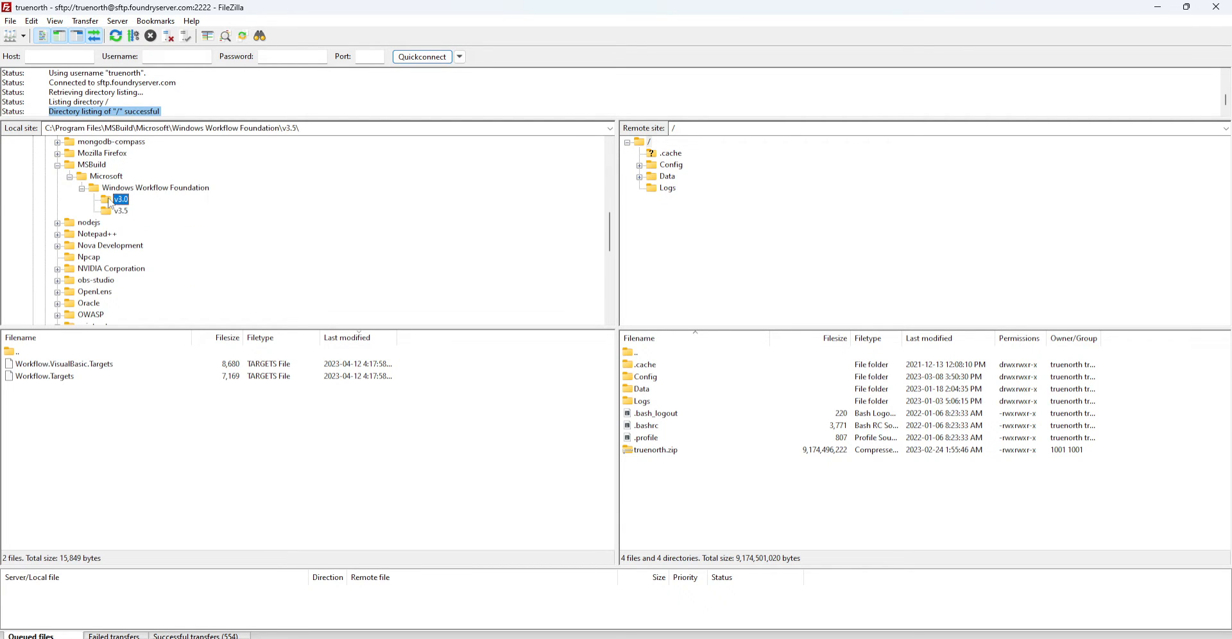
click(102, 187)
click(100, 176)
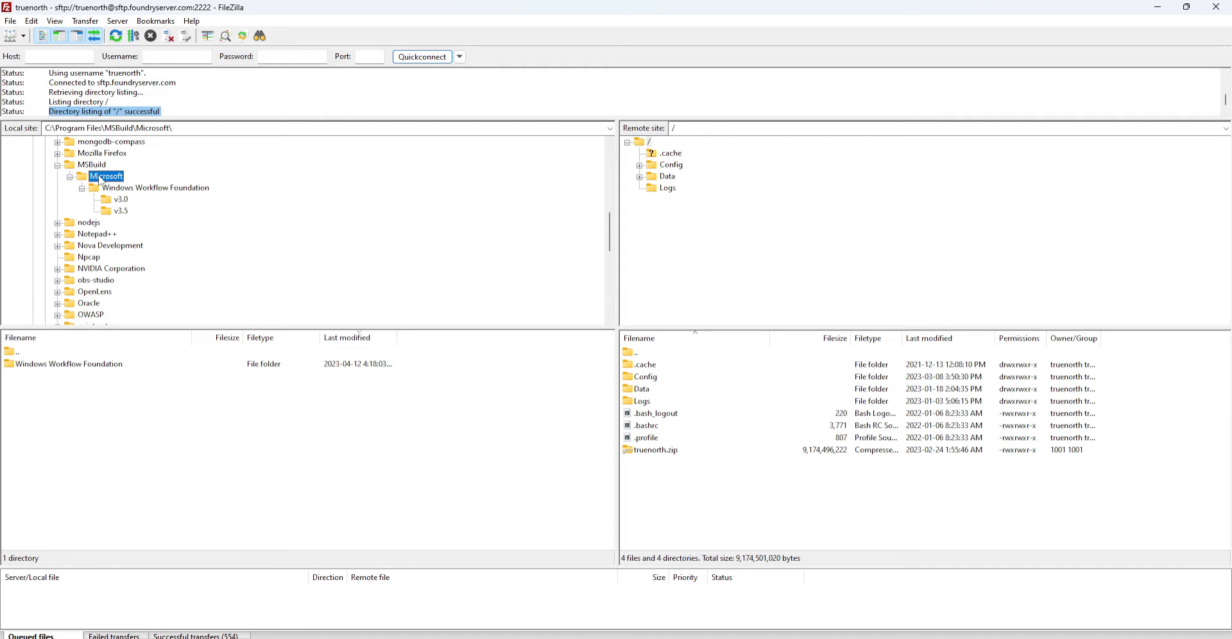
scroll(329, 270, up, 12)
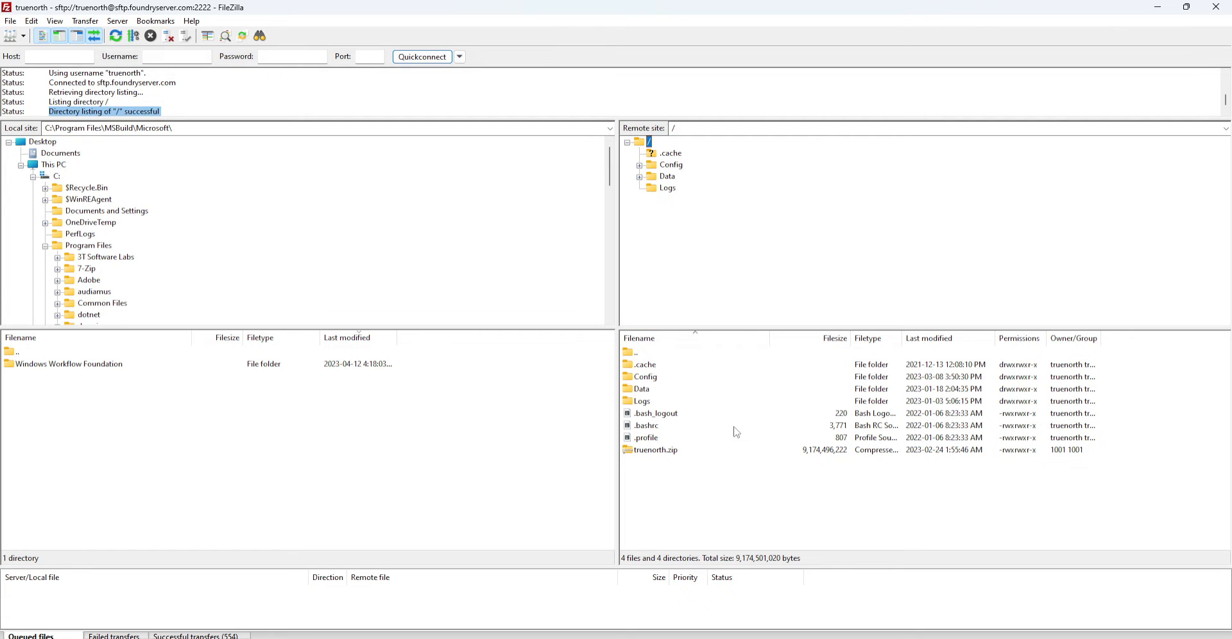
click(675, 416)
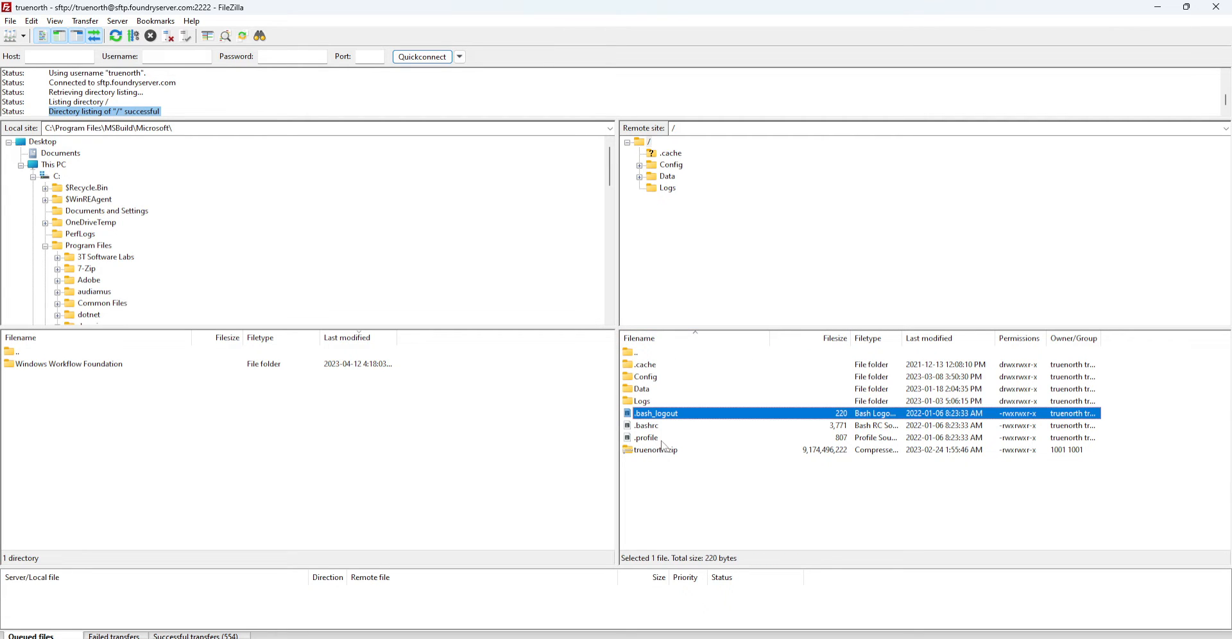
click(664, 440)
click(676, 415)
click(676, 427)
click(674, 443)
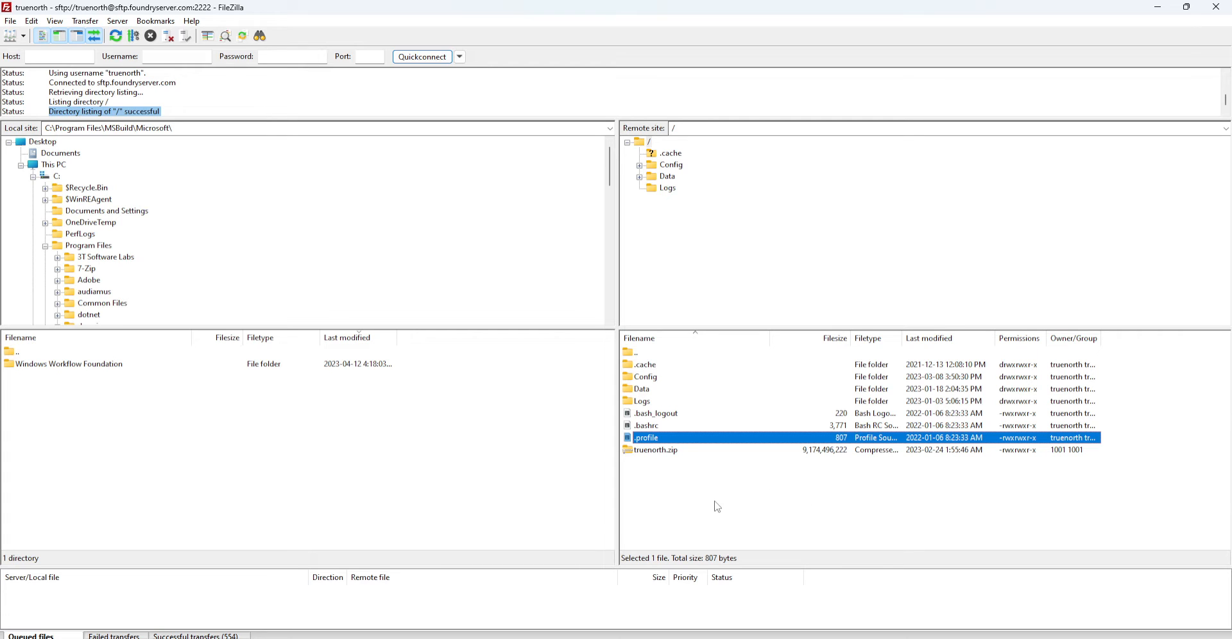
click(697, 376)
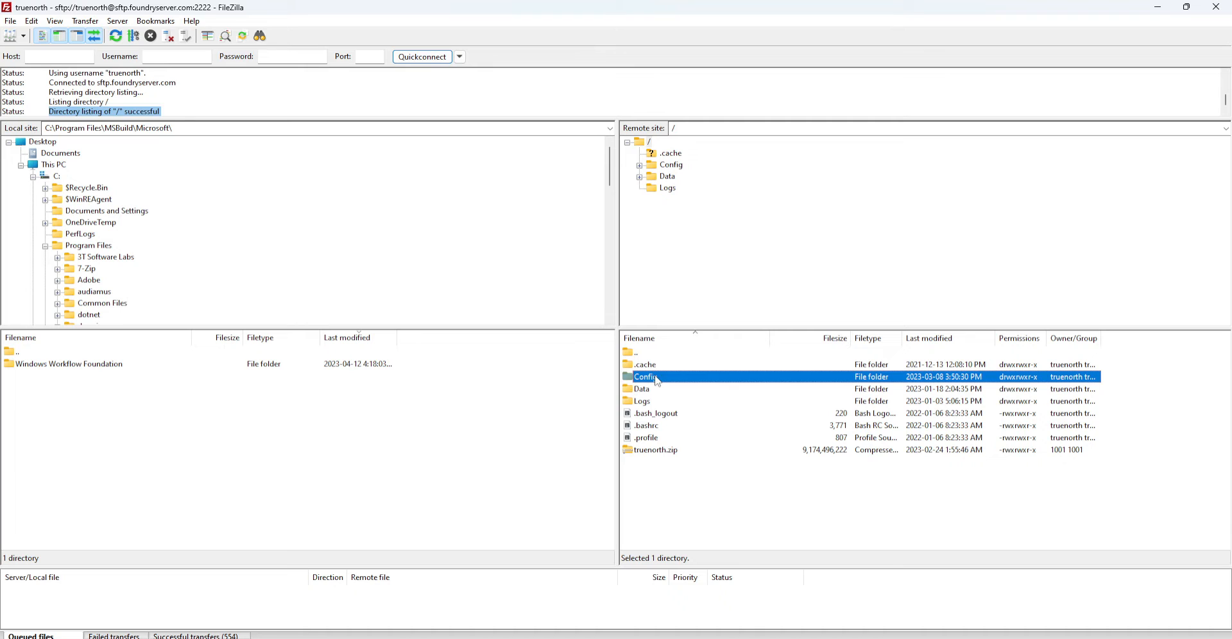
Open the server's Config folder and peek into options.json.lock, ending in /Config with admin.txt, license.json and options.json
double_click(899, 378)
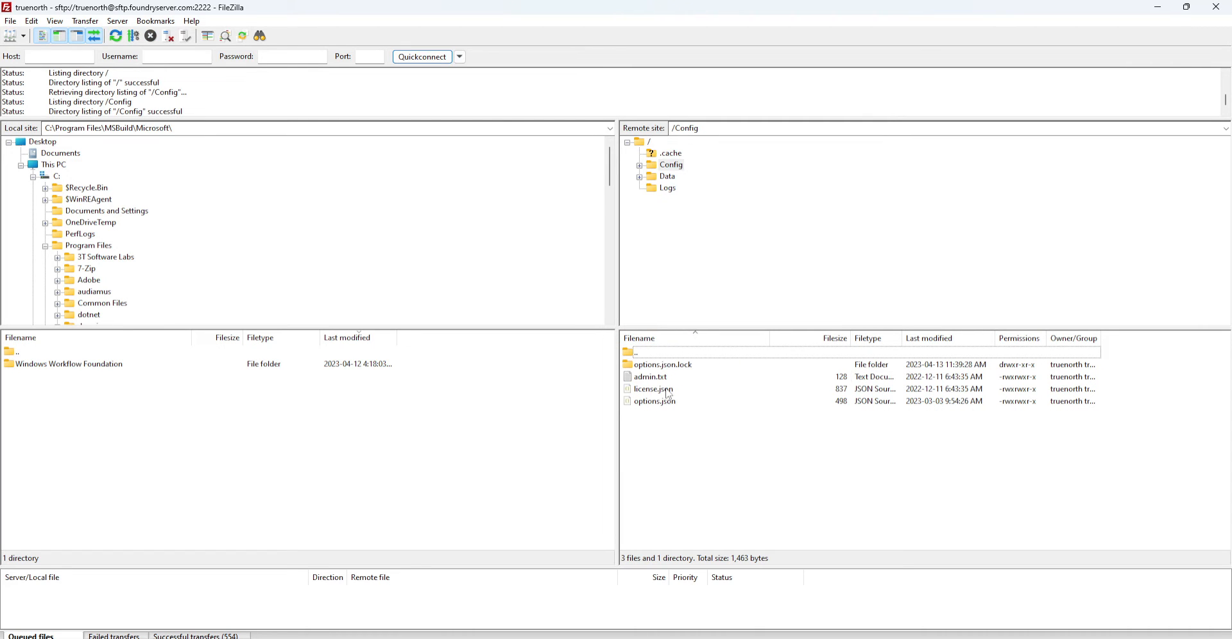
click(640, 166)
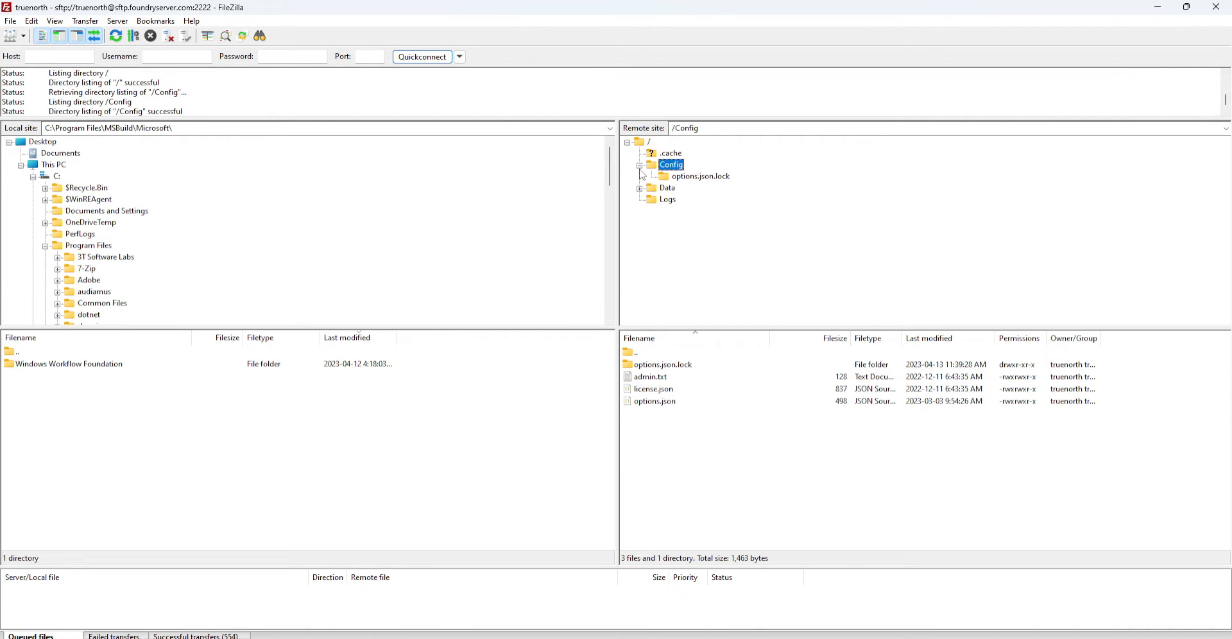
click(684, 176)
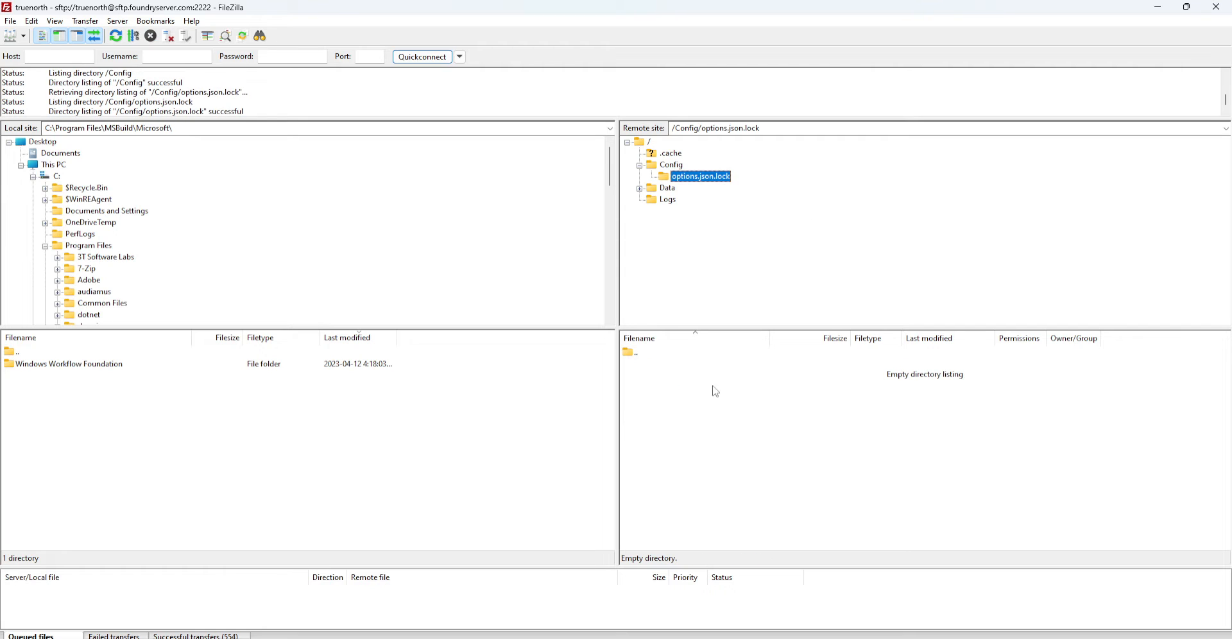
double_click(642, 358)
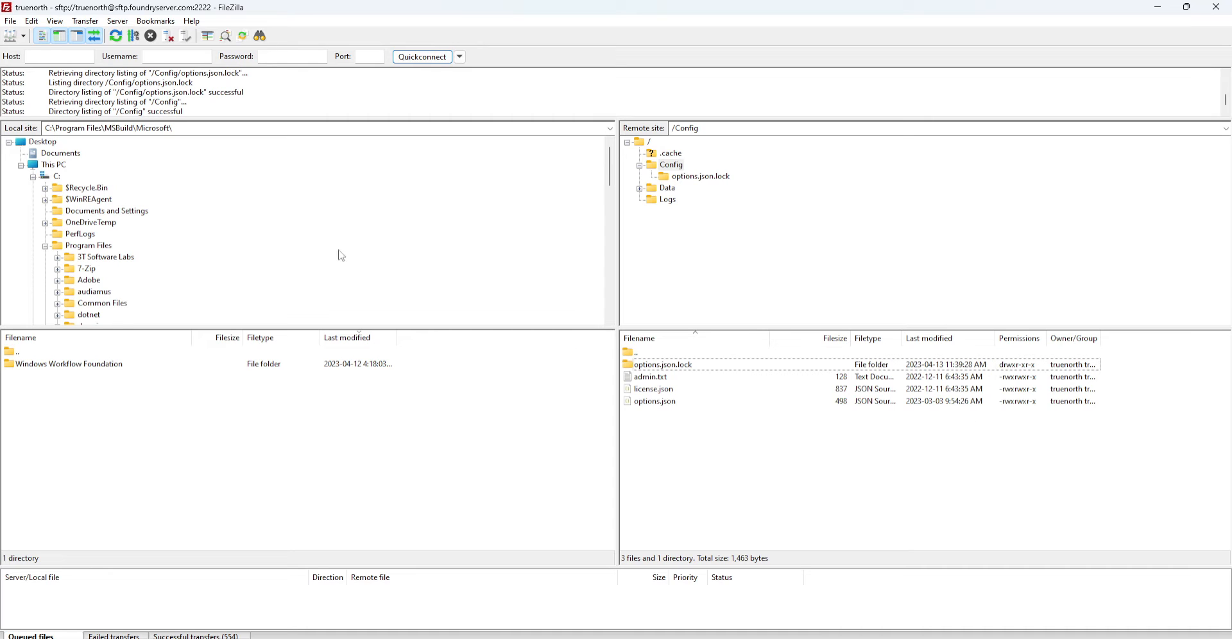
Disconnect from the Foundry server, then reconnect through the saved site
click(170, 38)
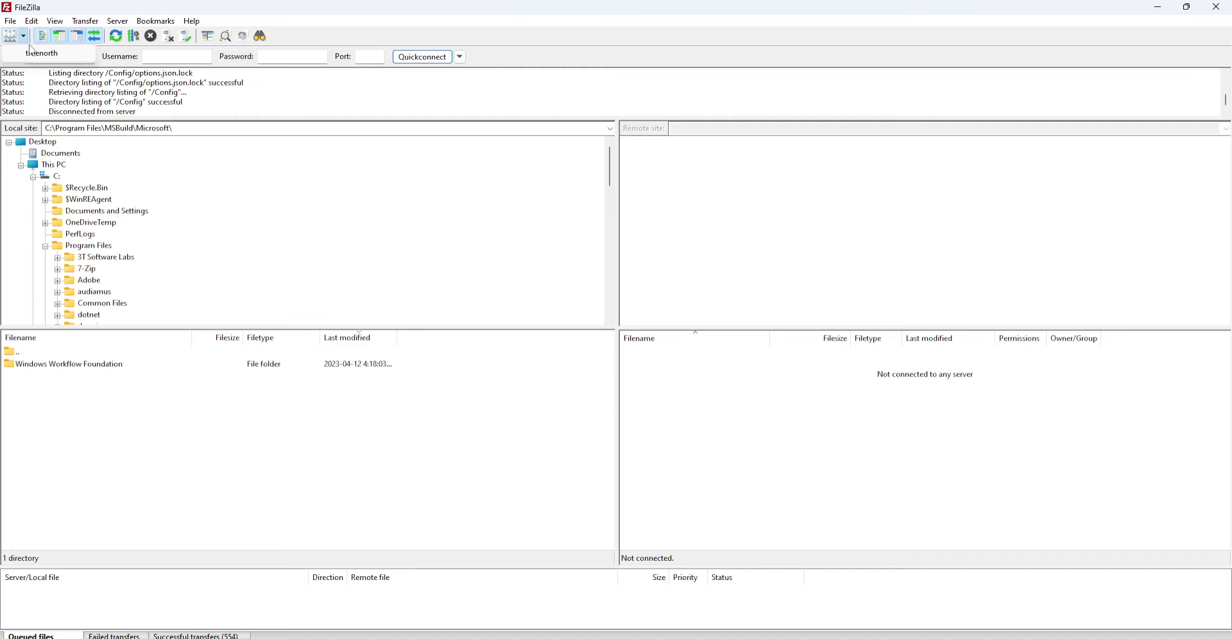
click(33, 52)
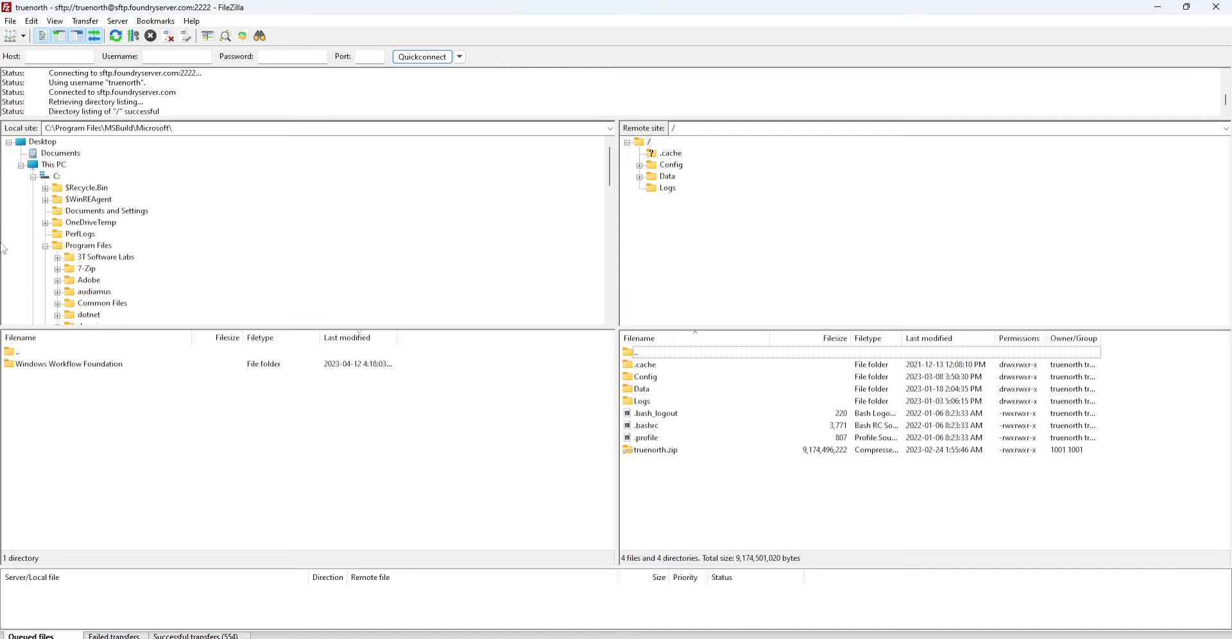
Navigate the local tree from C: and Desktop to the user's home folder
click(46, 246)
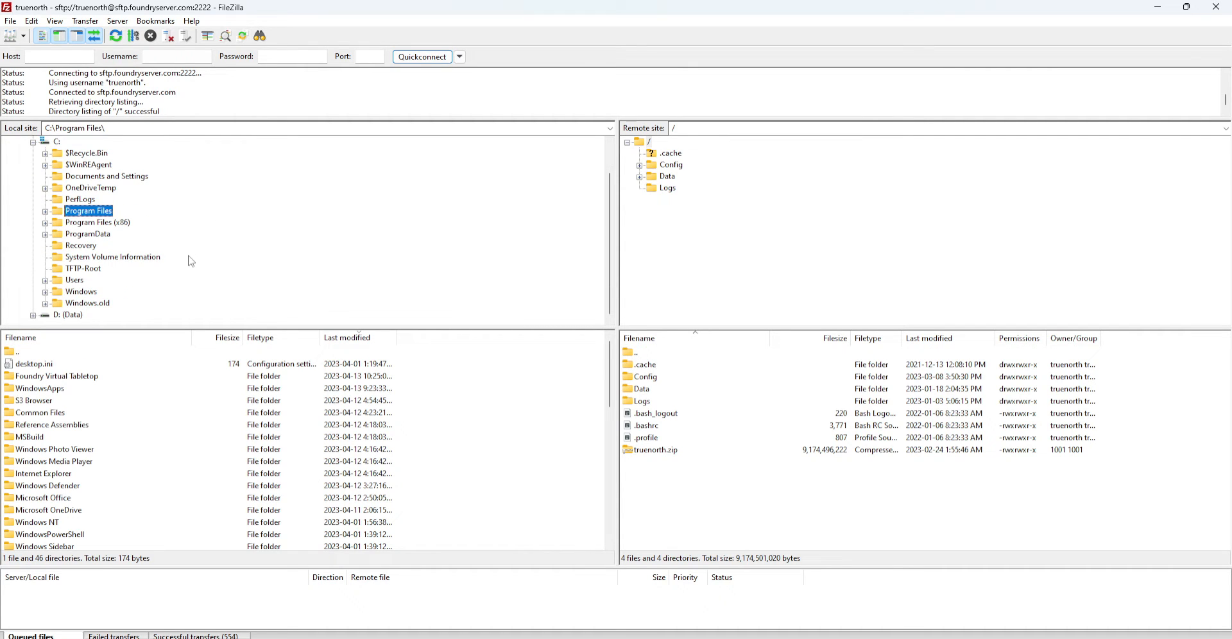
scroll(119, 272, up, 1)
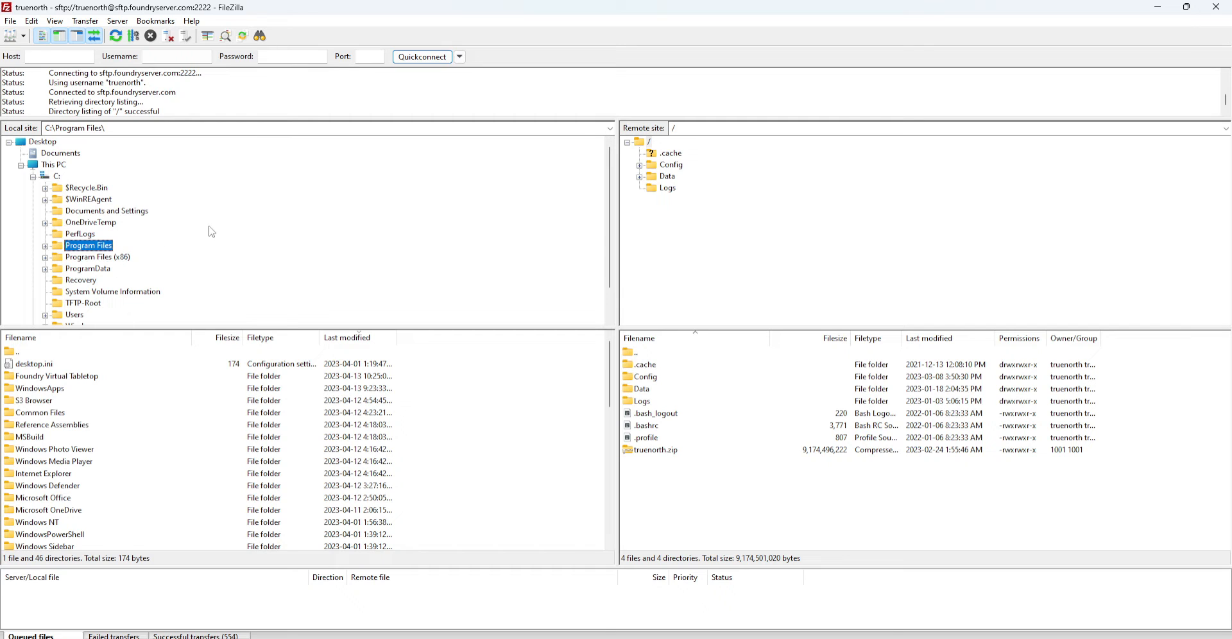
click(32, 177)
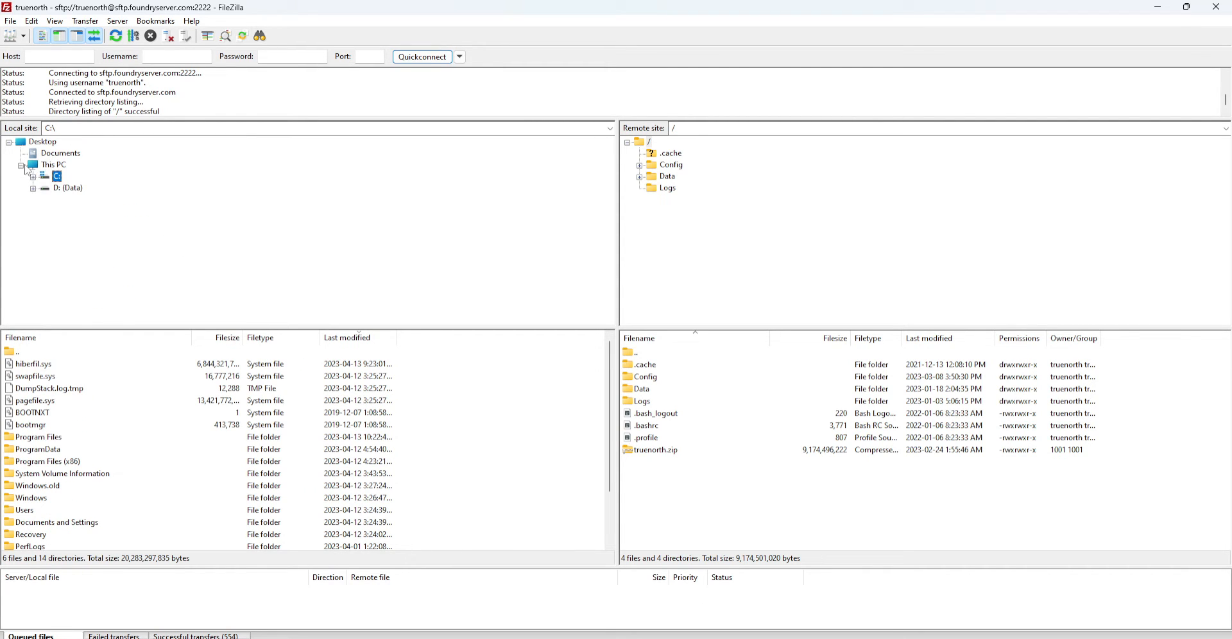
click(22, 165)
click(21, 165)
click(55, 141)
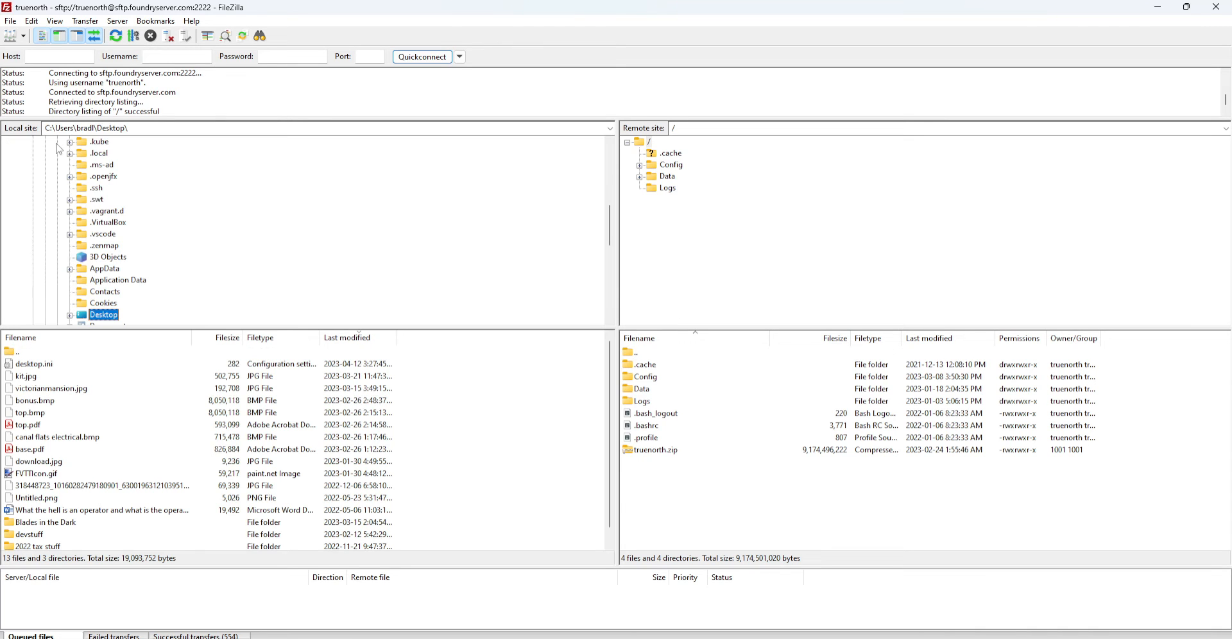
scroll(199, 260, up, 10)
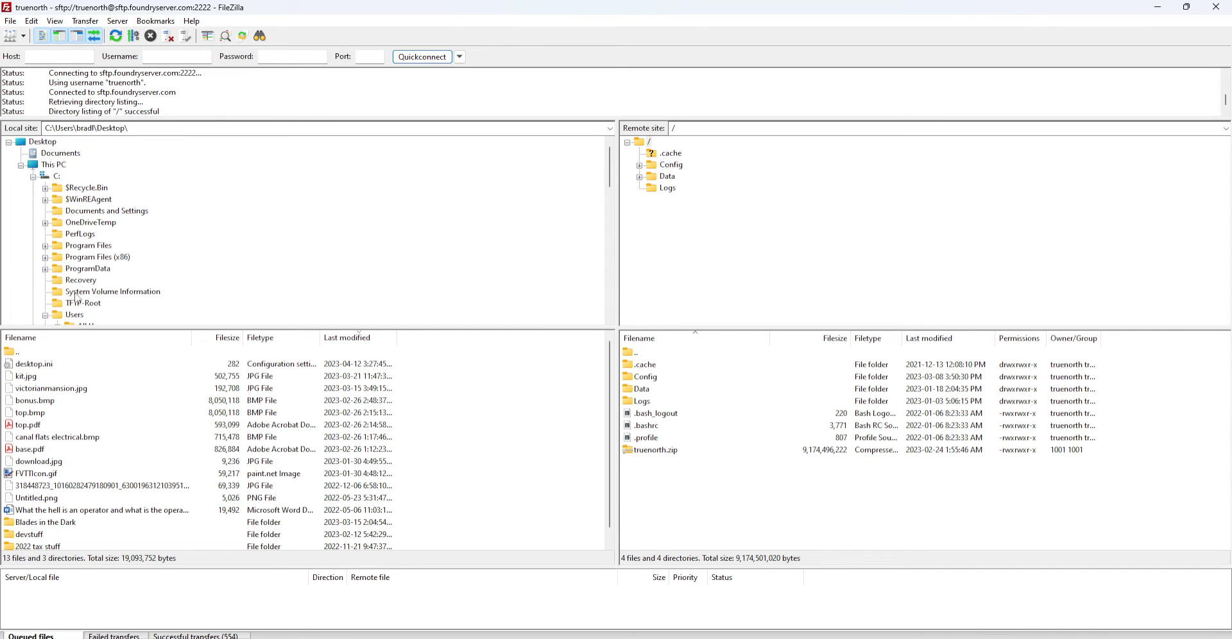
scroll(69, 269, down, 2)
click(59, 269)
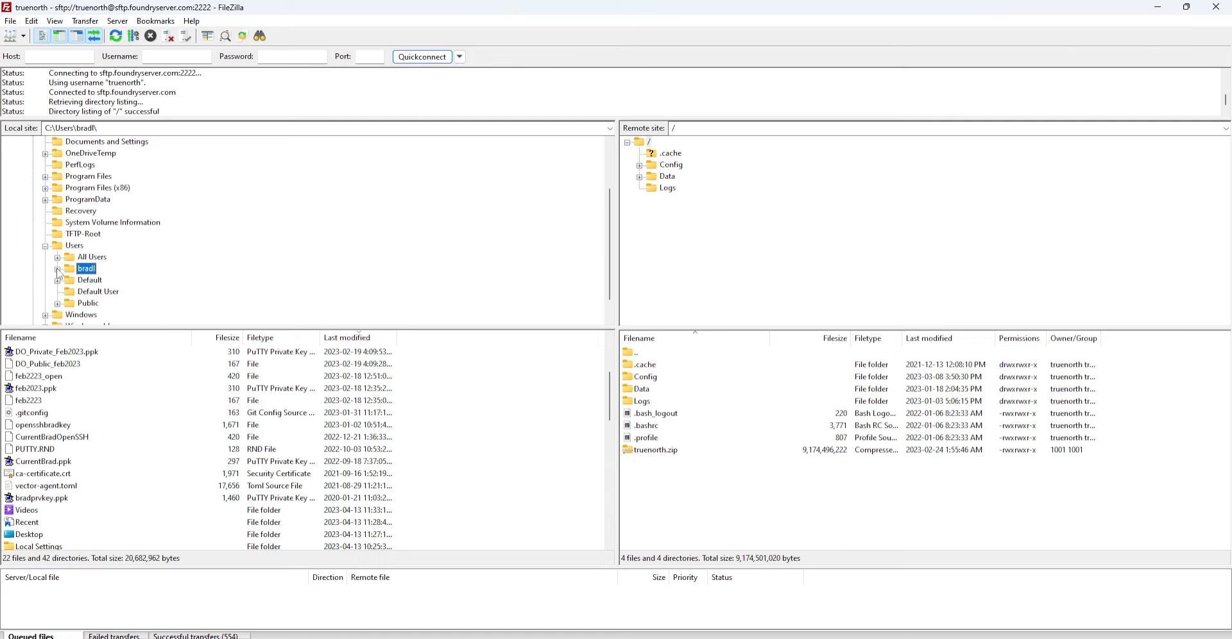
Bring the Videos window over FileZilla briefly, then move it away again
scroll(58, 268, down, 1)
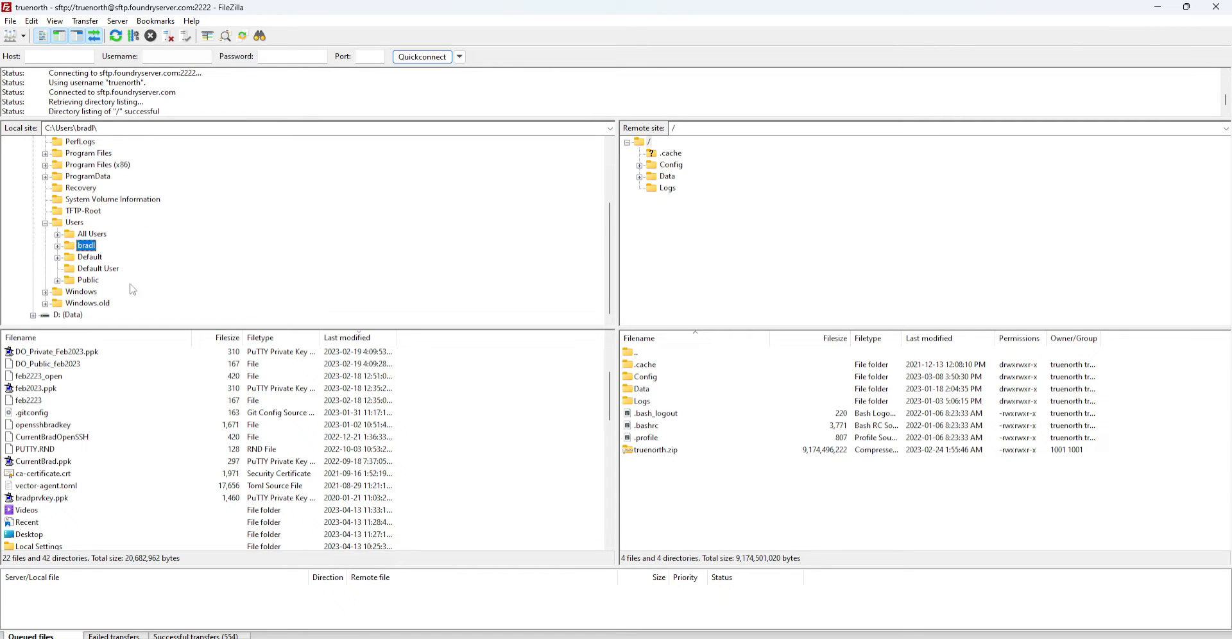
scroll(172, 274, up, 3)
scroll(172, 274, down, 3)
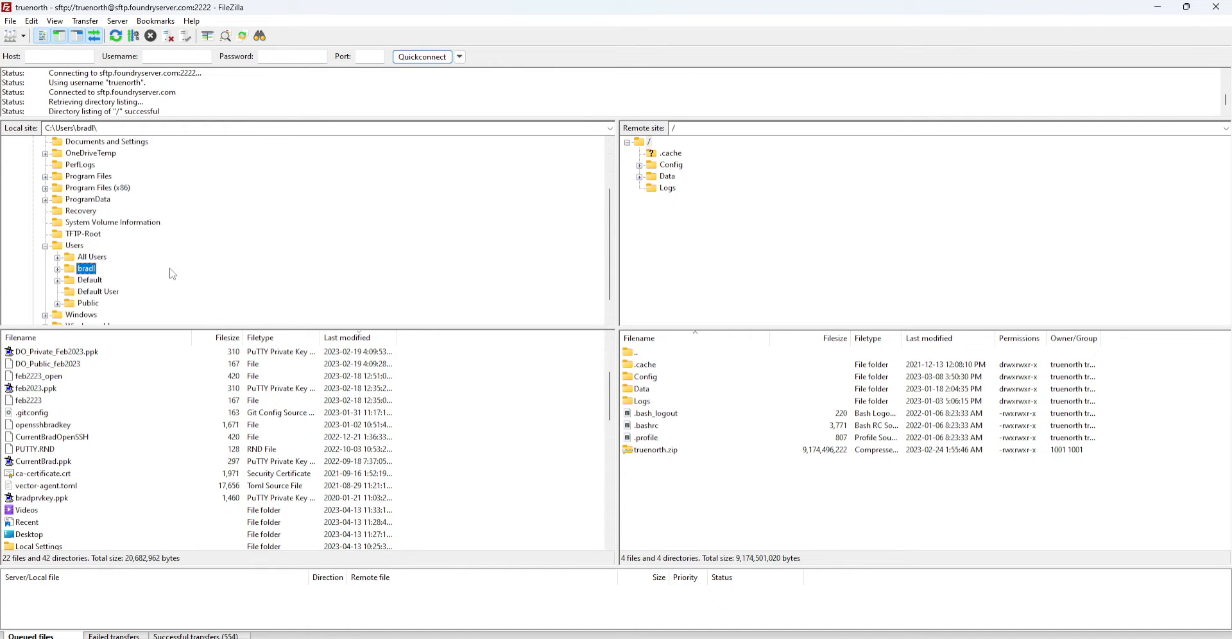
scroll(171, 269, up, 3)
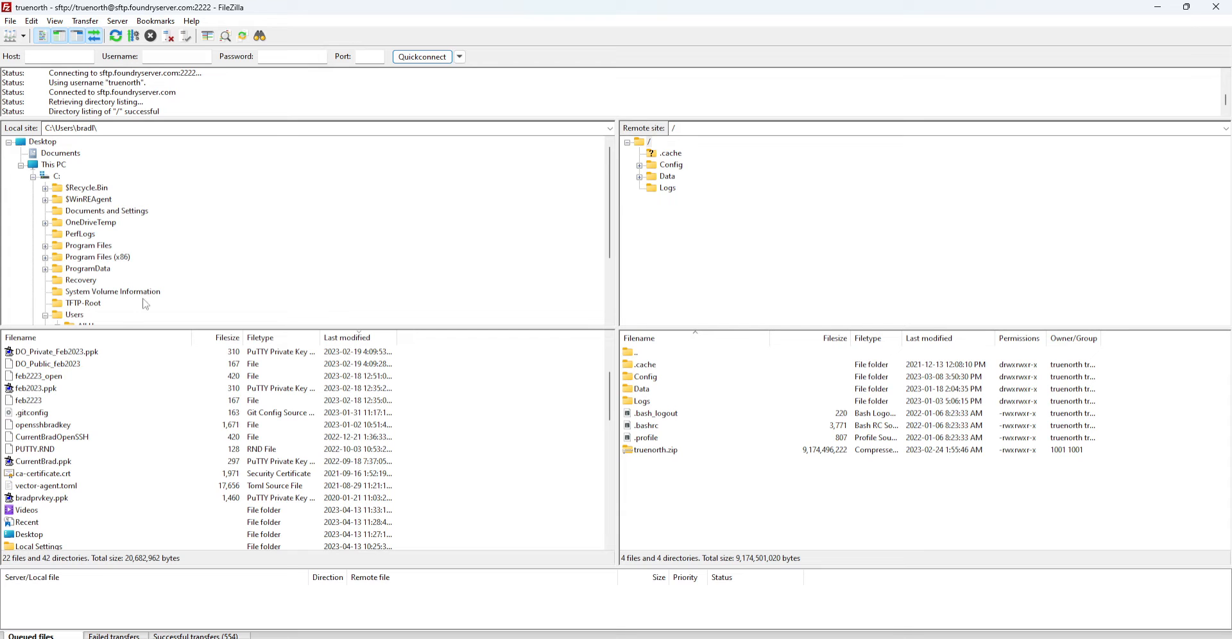
scroll(163, 239, down, 3)
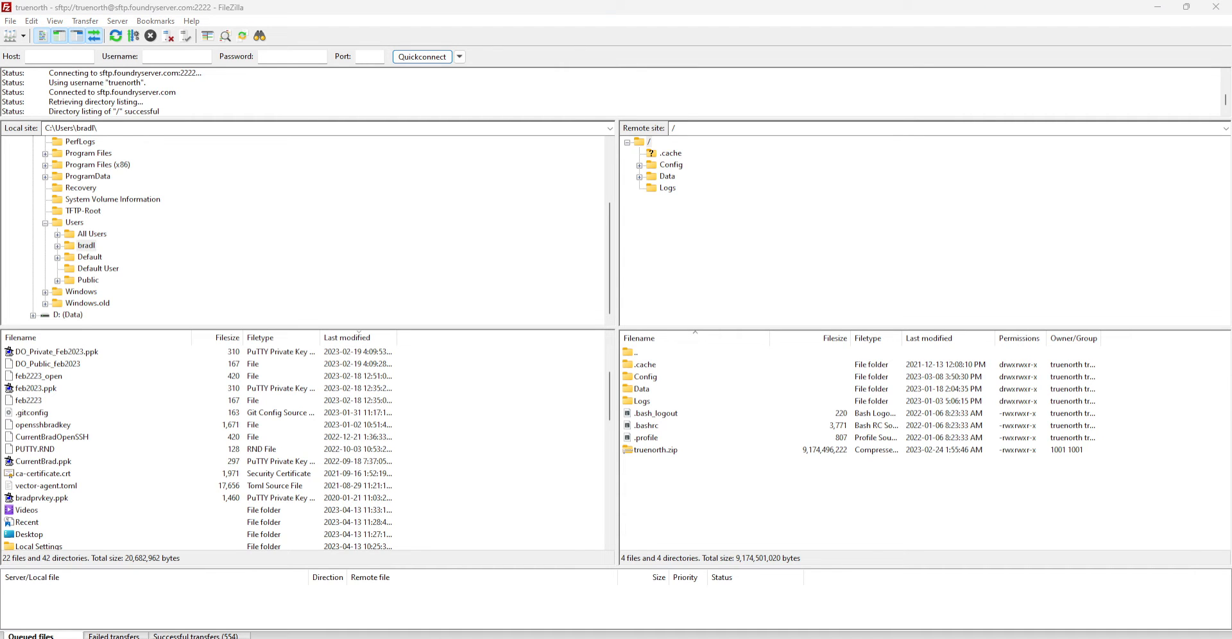
drag(1231, 131, 538, 33)
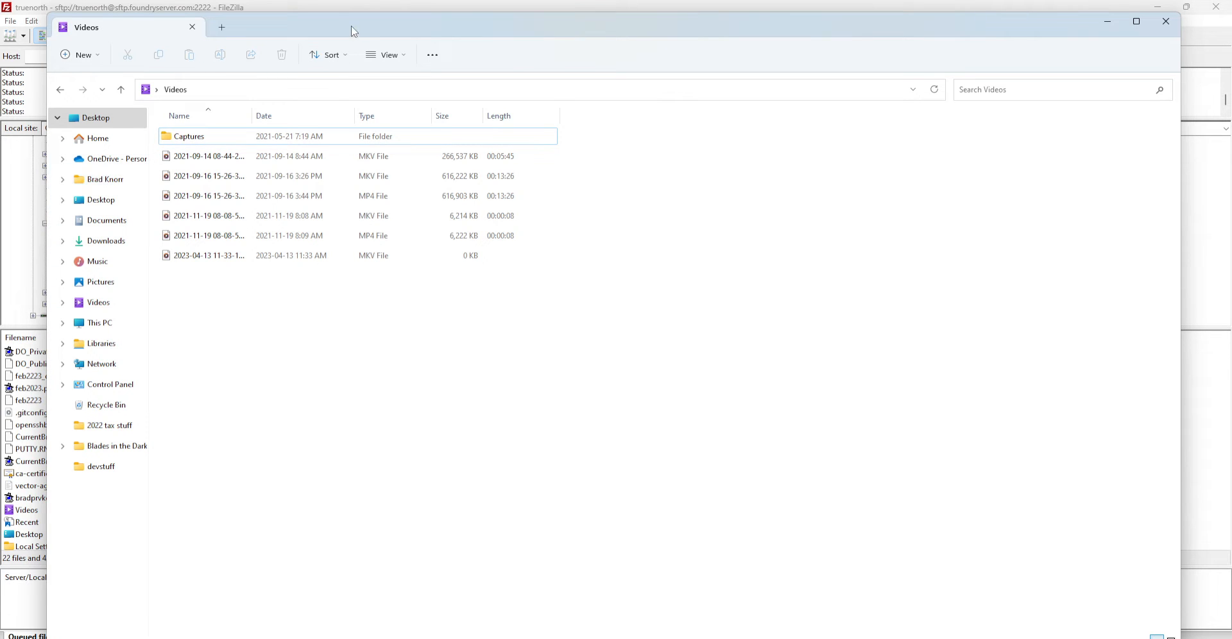
drag(355, 31, 1230, 420)
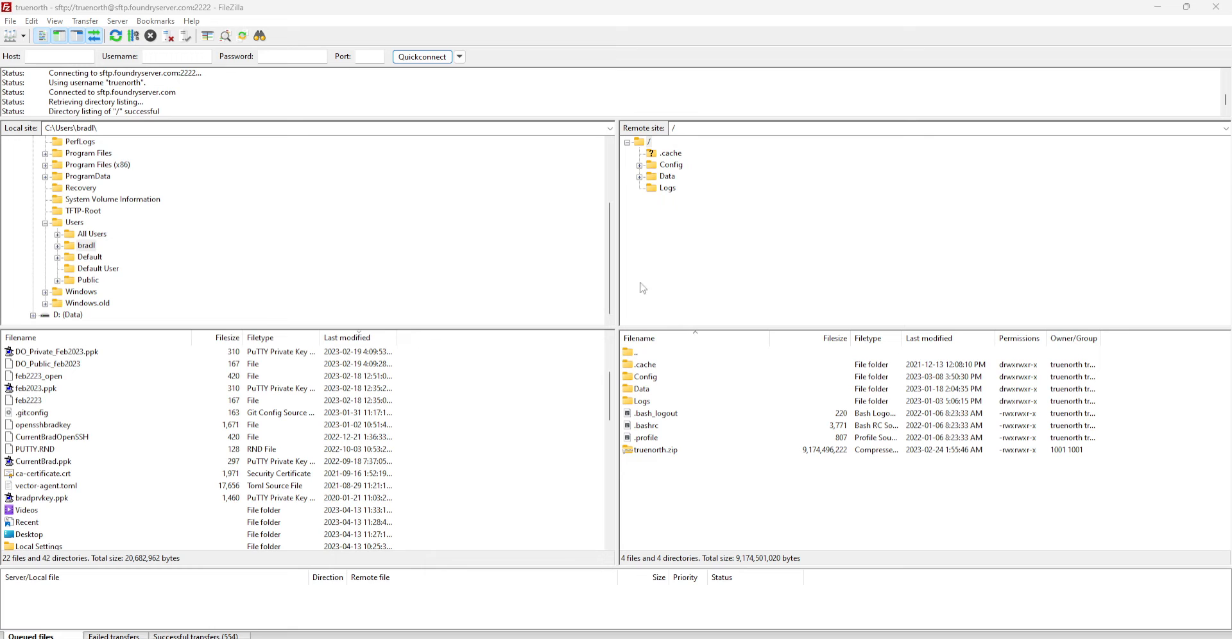
scroll(154, 276, up, 3)
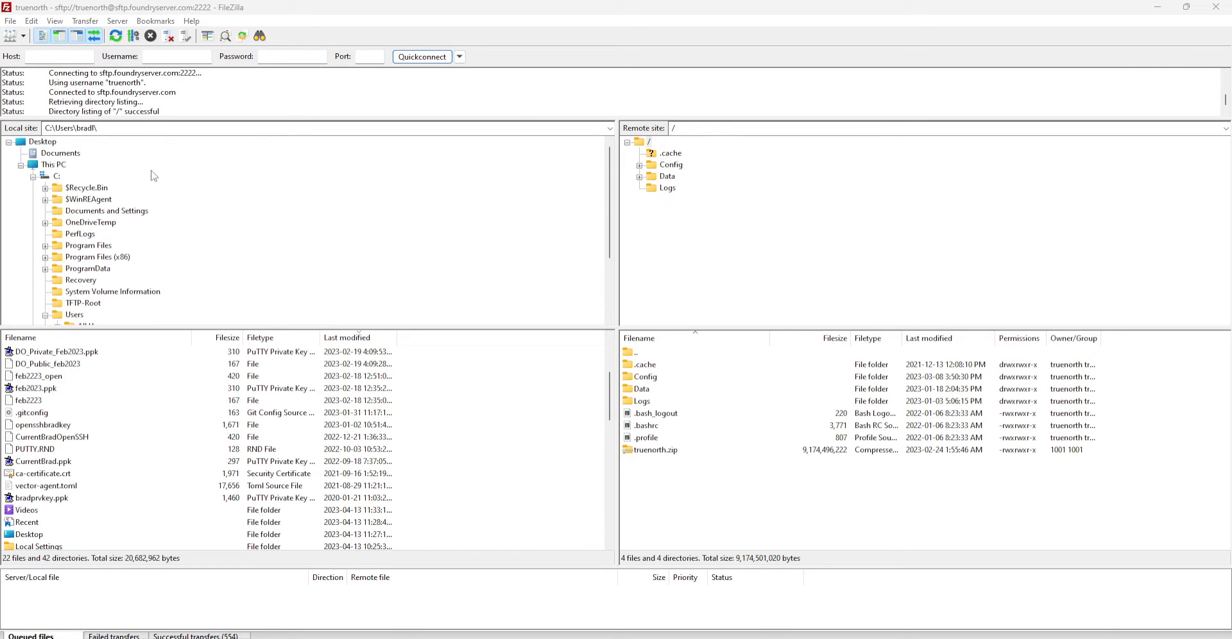
Browse via Documents and the user folder to local Downloads, listing 65 files including truenorth.zip
scroll(201, 241, down, 2)
scroll(206, 242, up, 2)
click(60, 152)
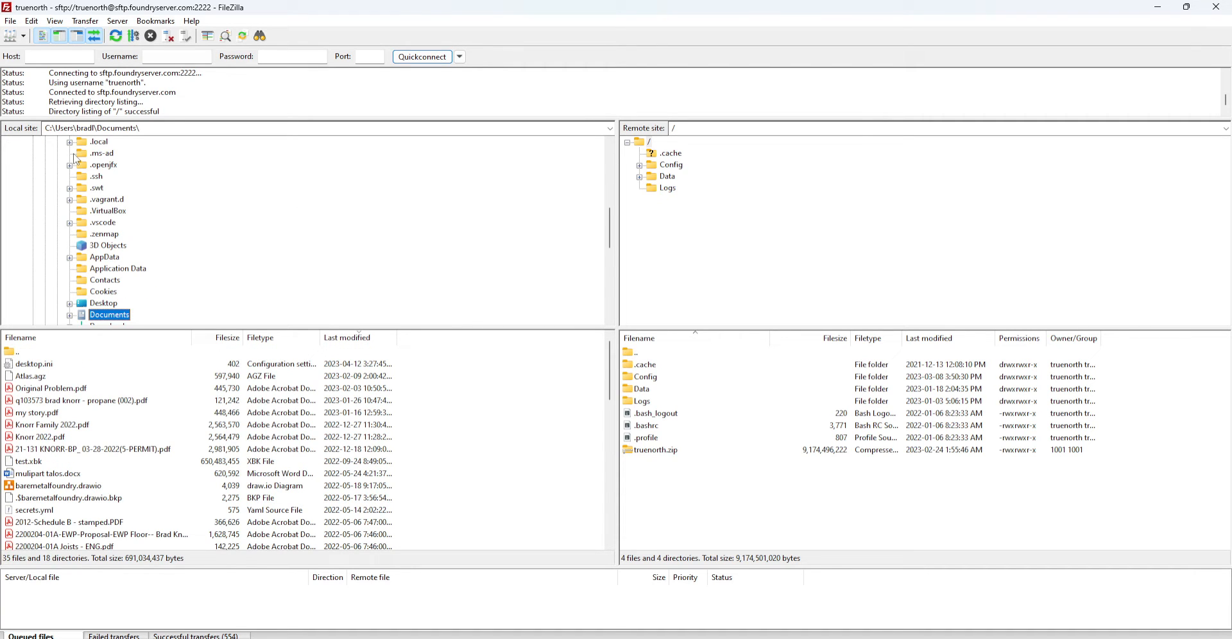
scroll(202, 233, down, 10)
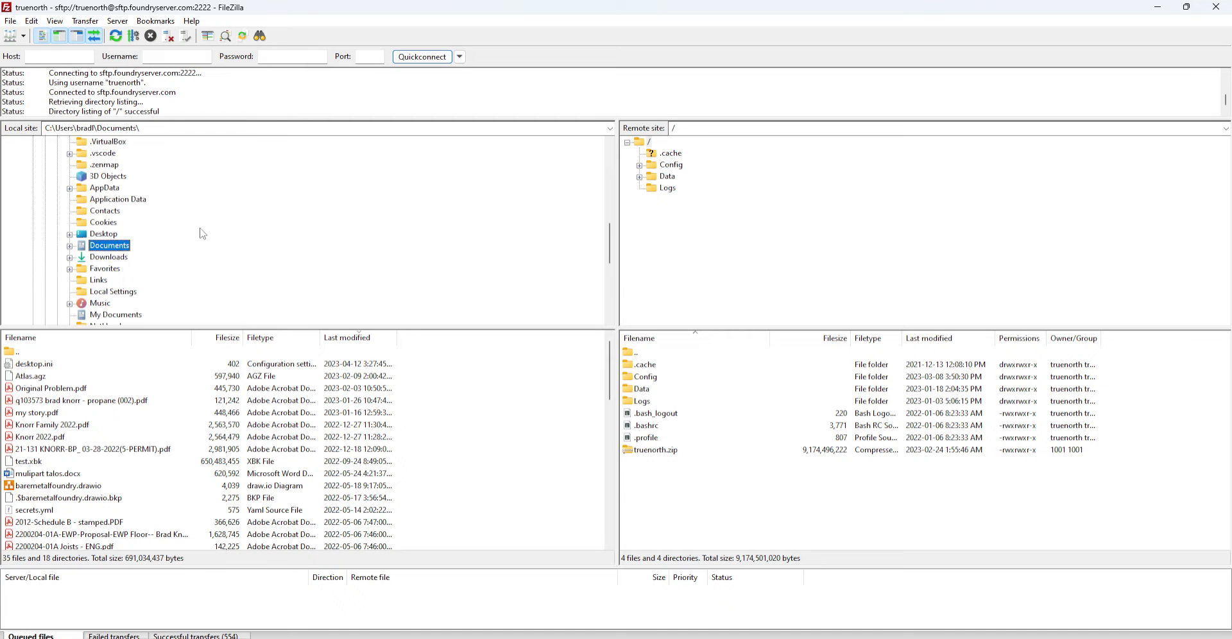
scroll(203, 233, up, 12)
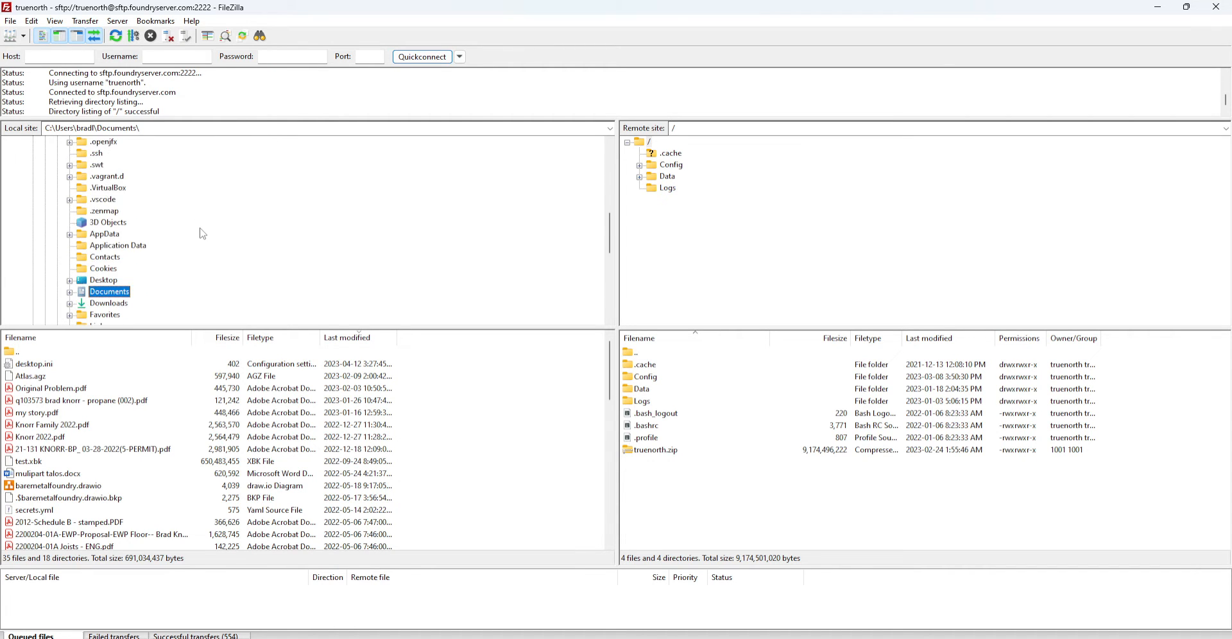
scroll(202, 233, down, 2)
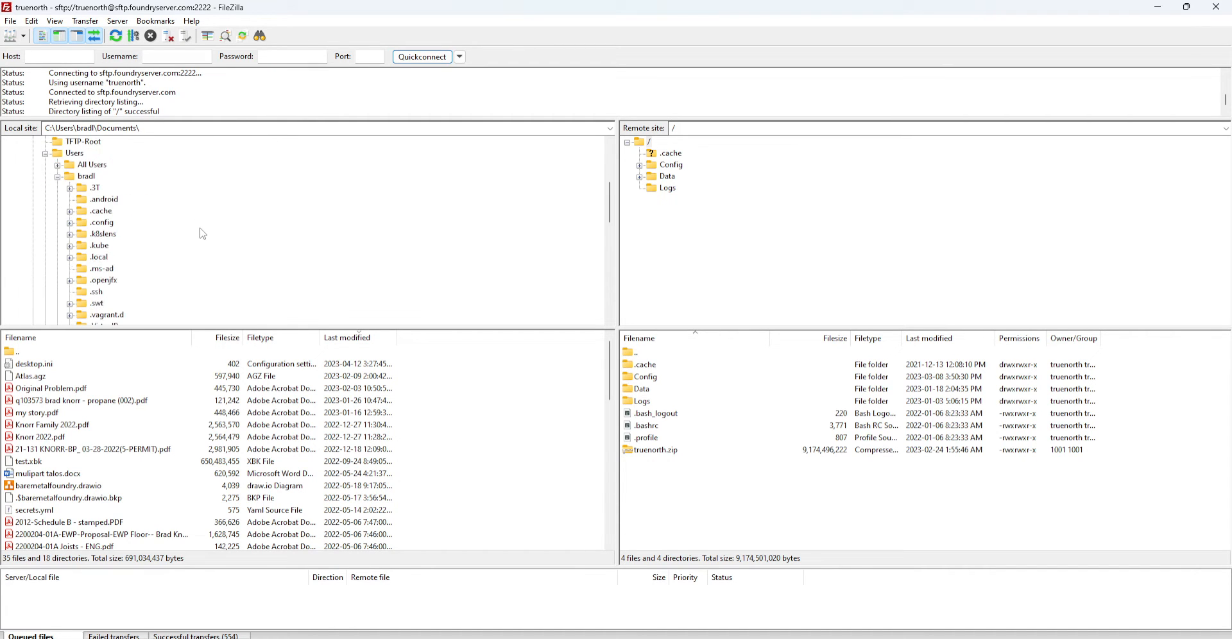
click(76, 178)
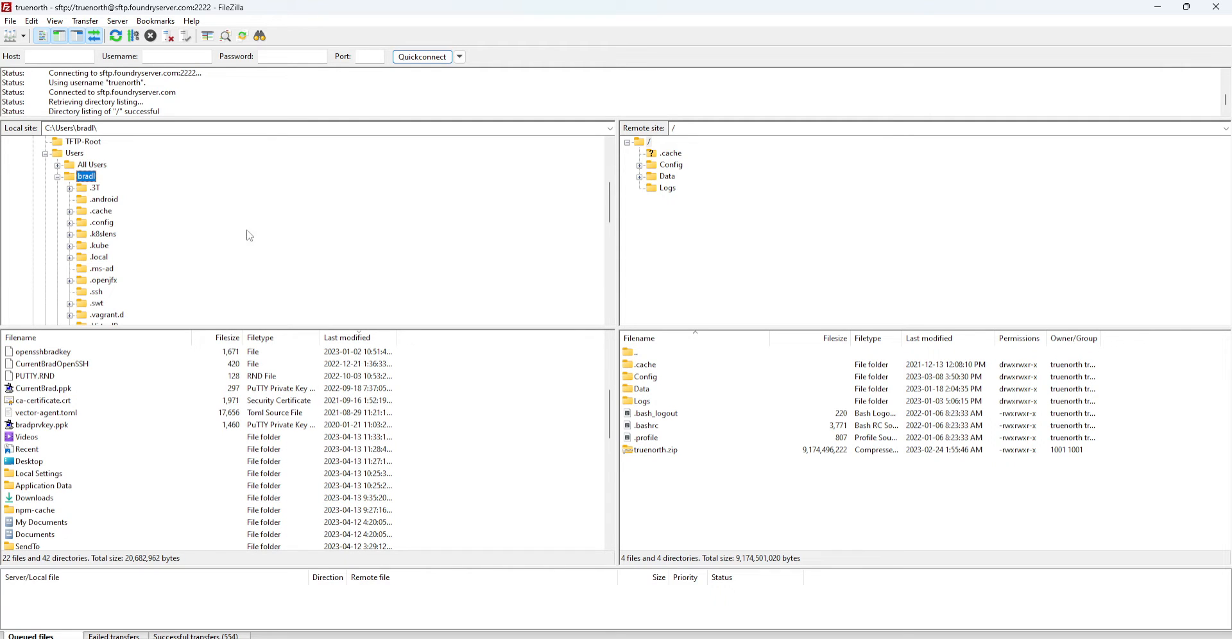
scroll(202, 233, down, 6)
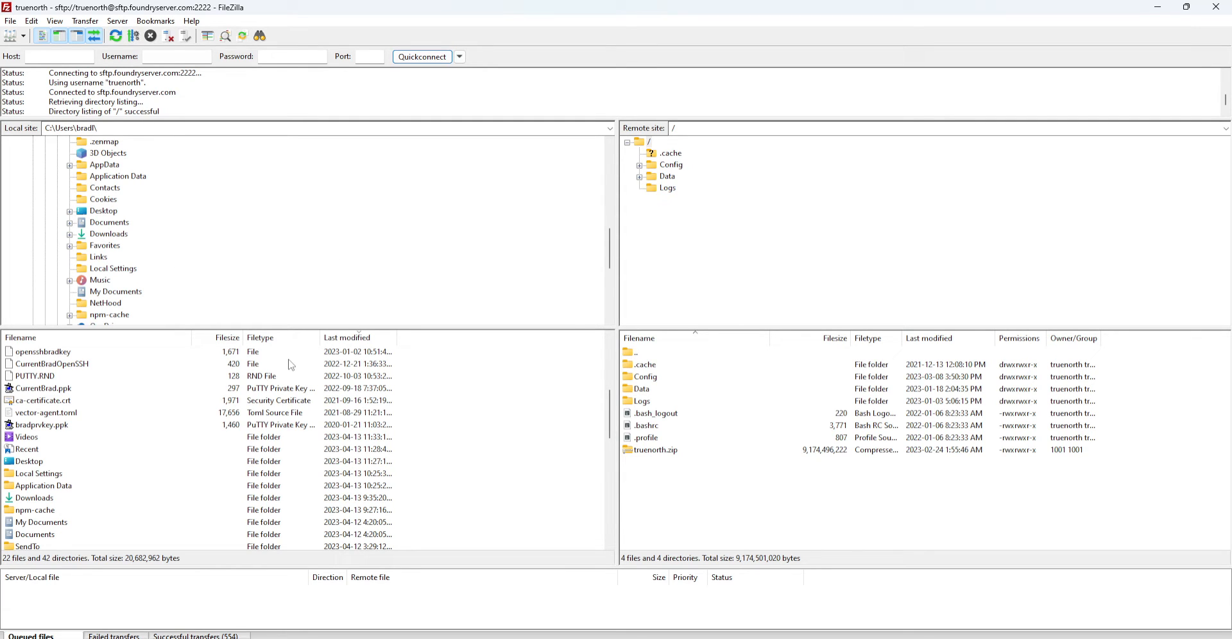
click(121, 235)
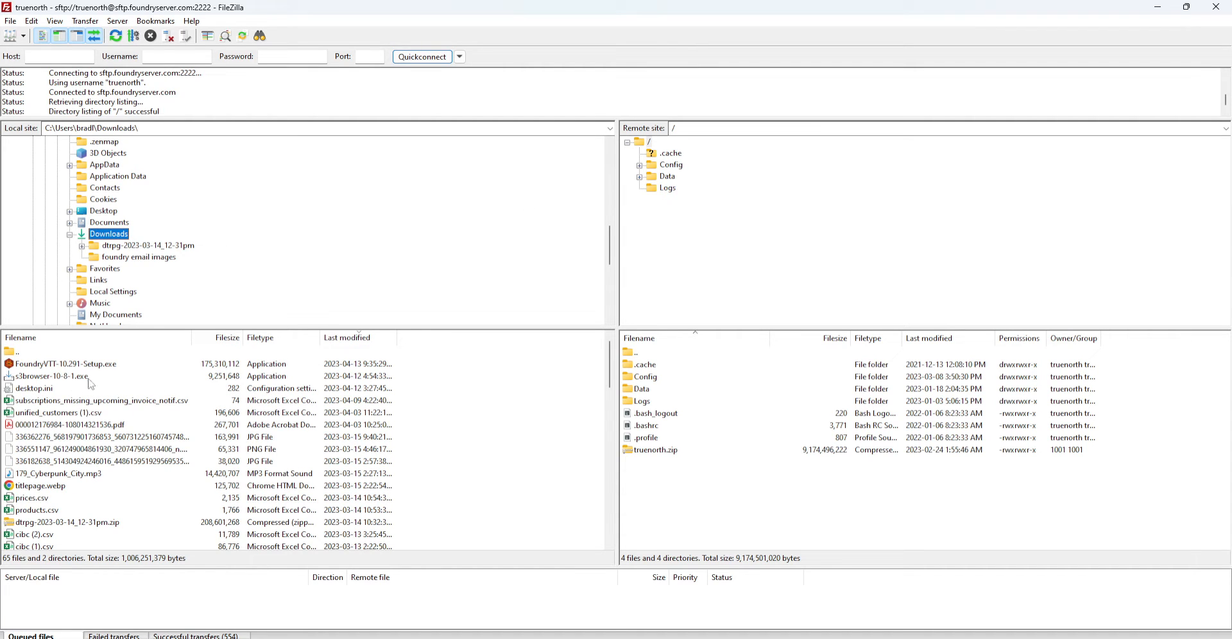
scroll(87, 408, down, 10)
scroll(88, 408, up, 10)
right_click(128, 236)
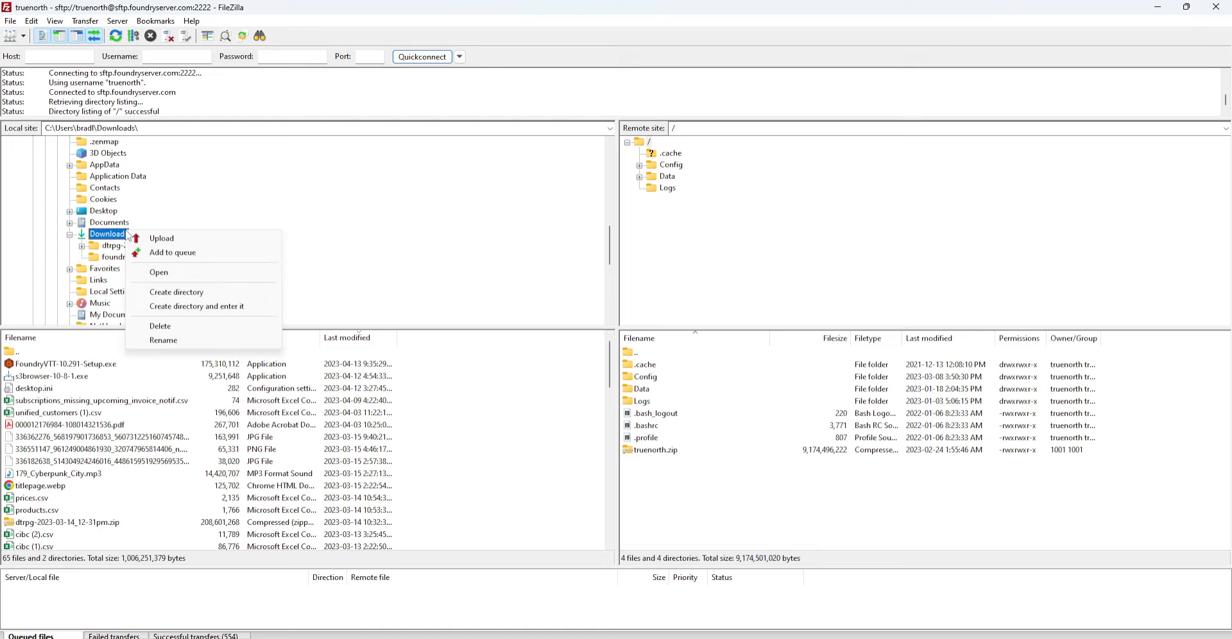
click(182, 242)
right_click(100, 235)
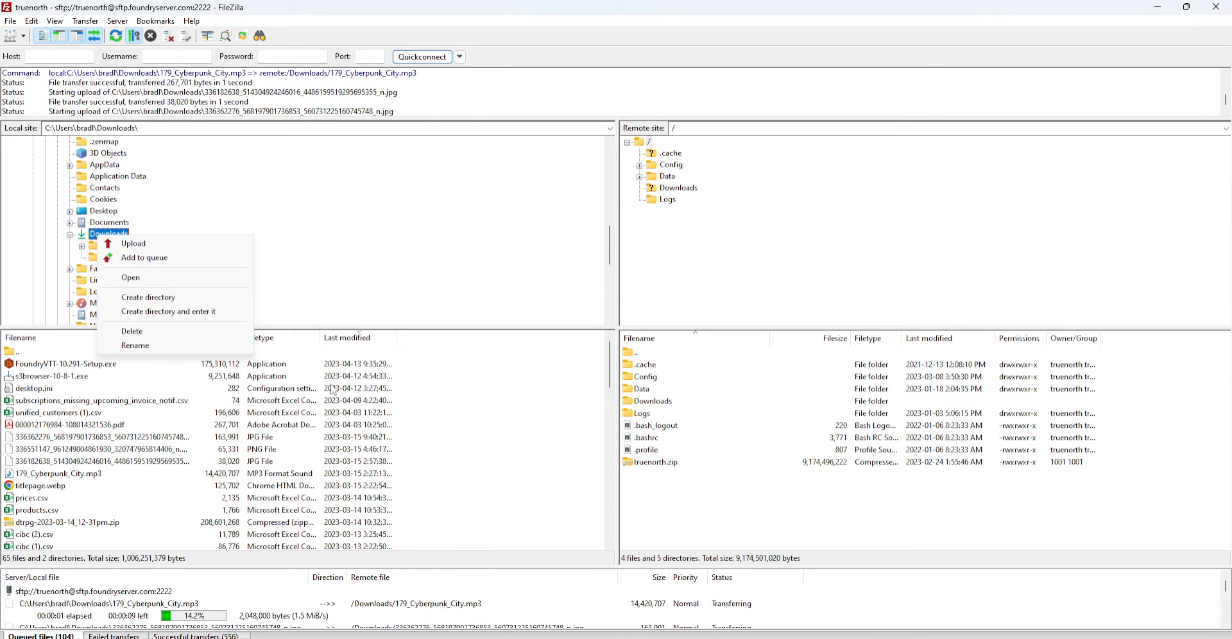
right_click(66, 592)
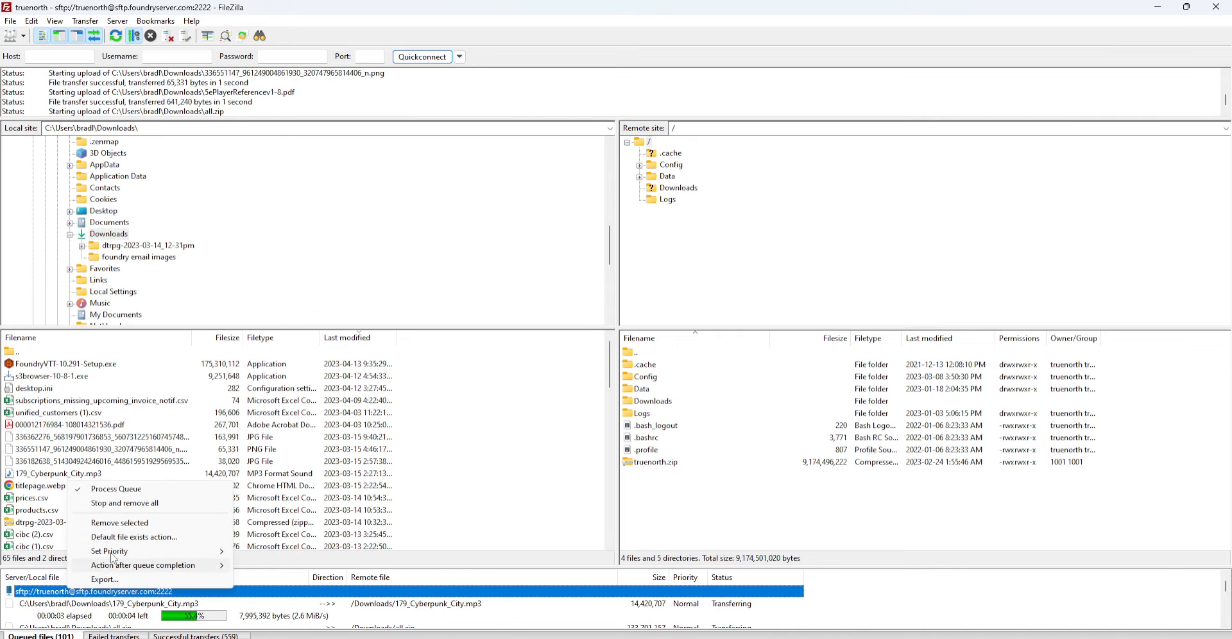
click(128, 507)
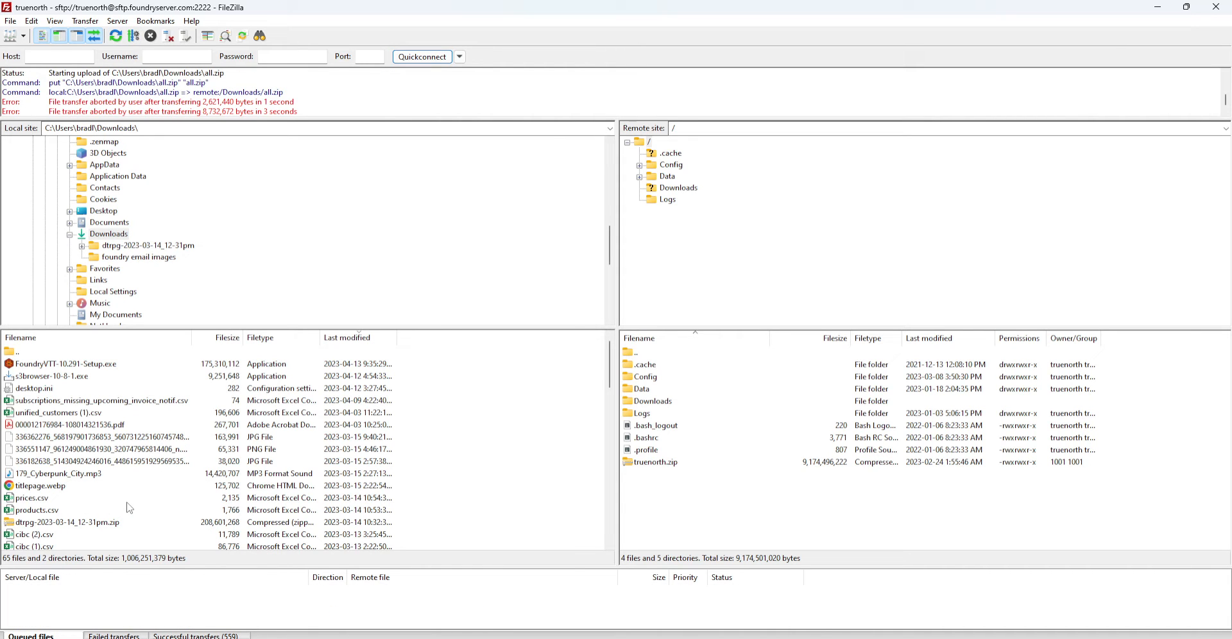
click(669, 404)
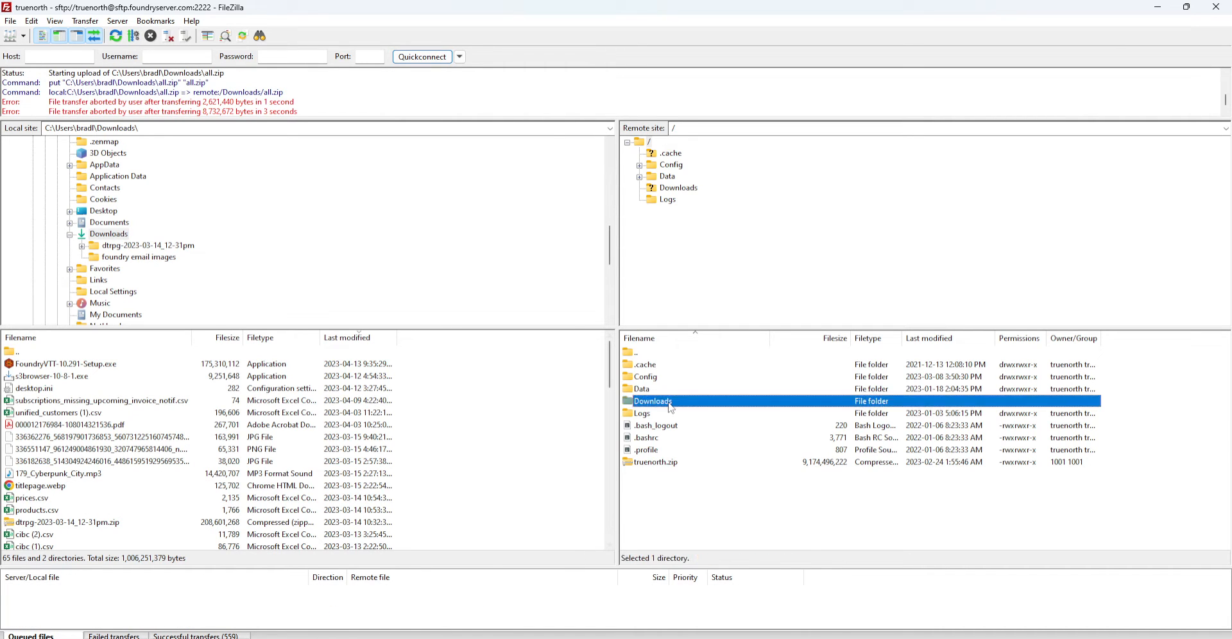
right_click(671, 407)
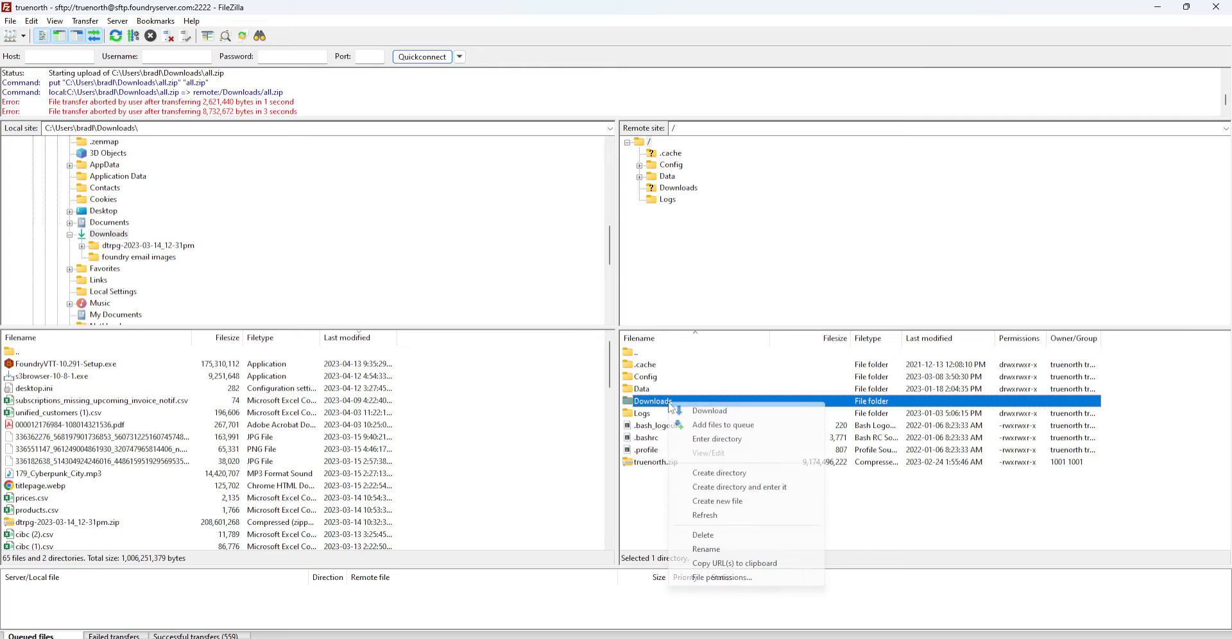
click(703, 535)
click(645, 334)
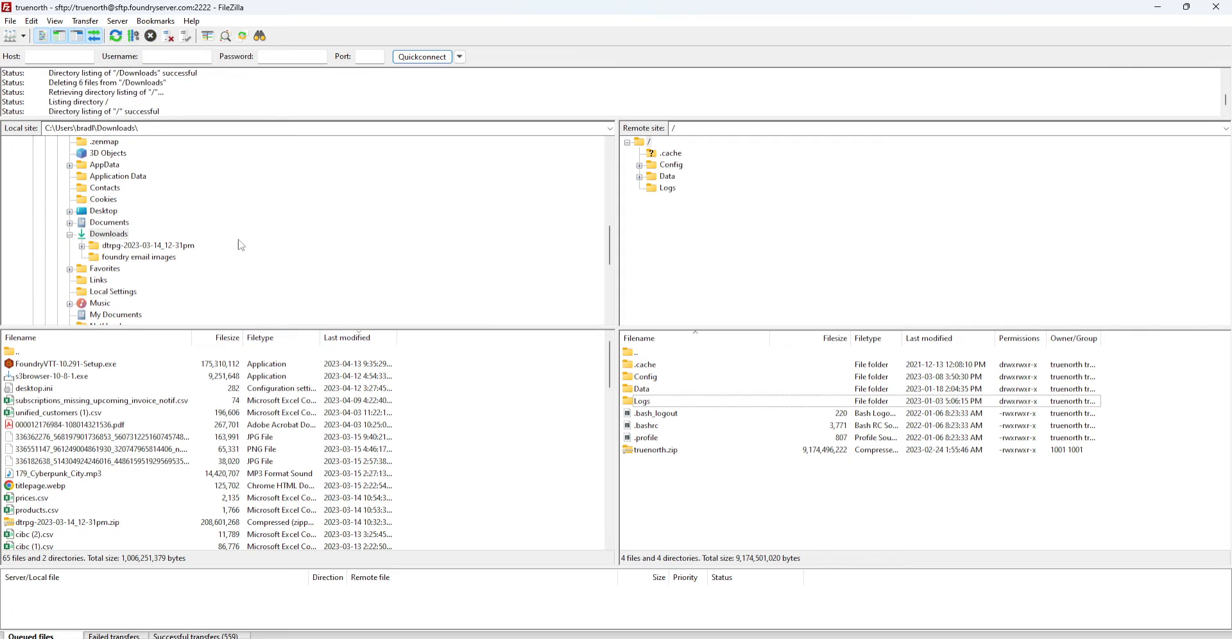
right_click(124, 236)
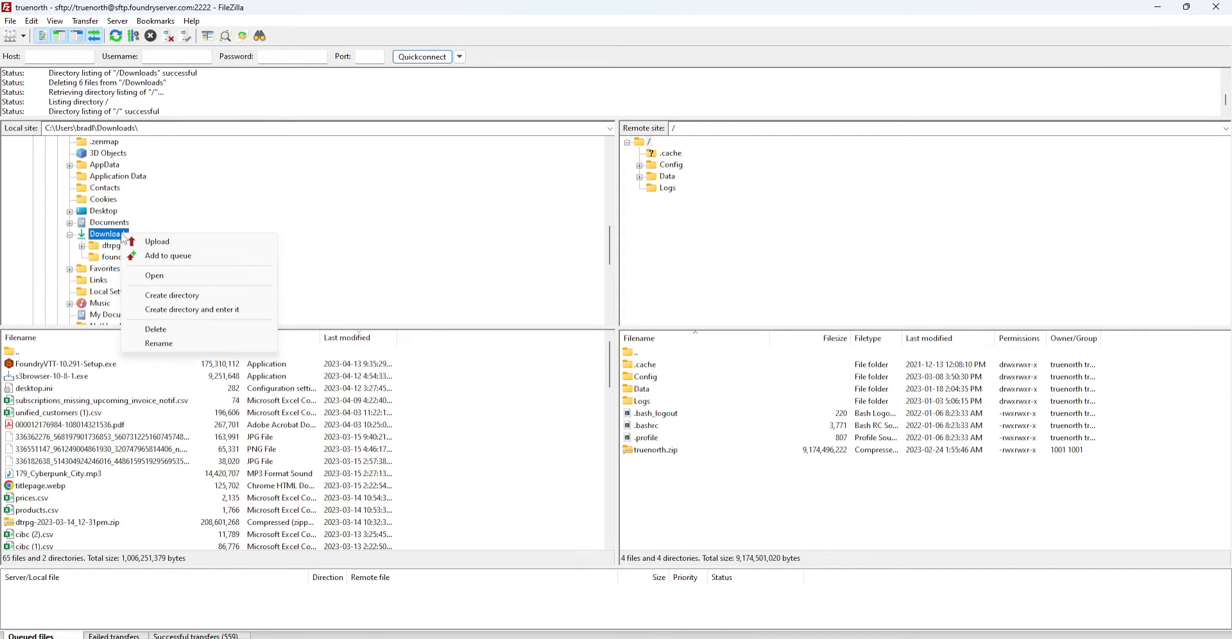
Create a new local folder named 'video' inside Downloads and enter it
click(196, 313)
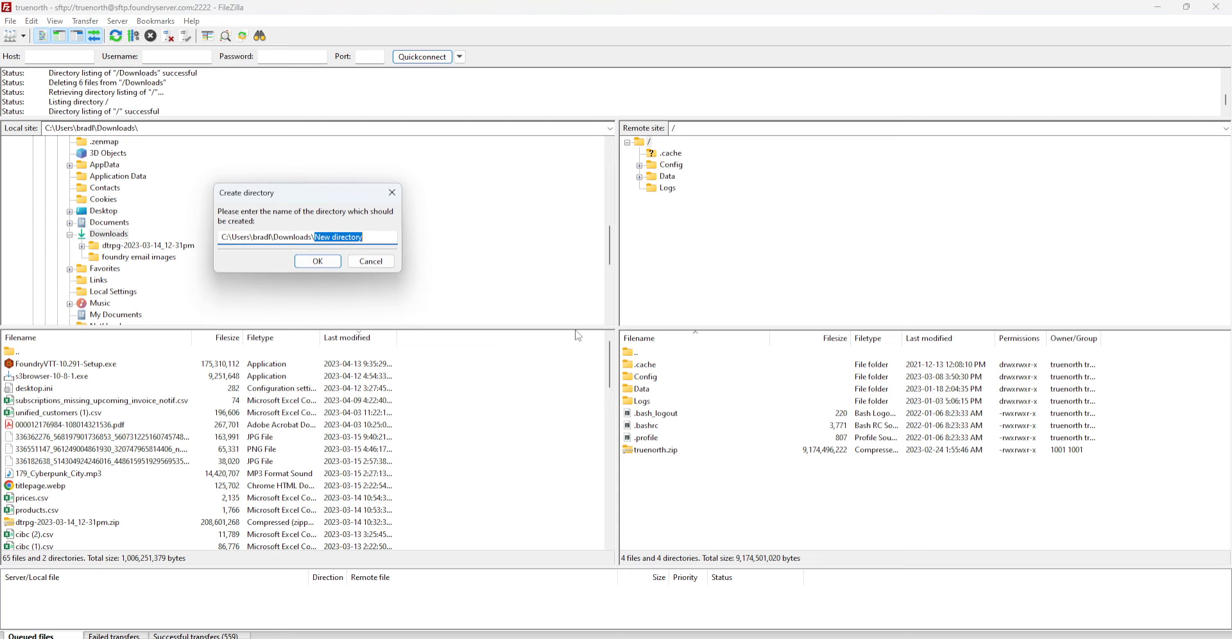
text(video)
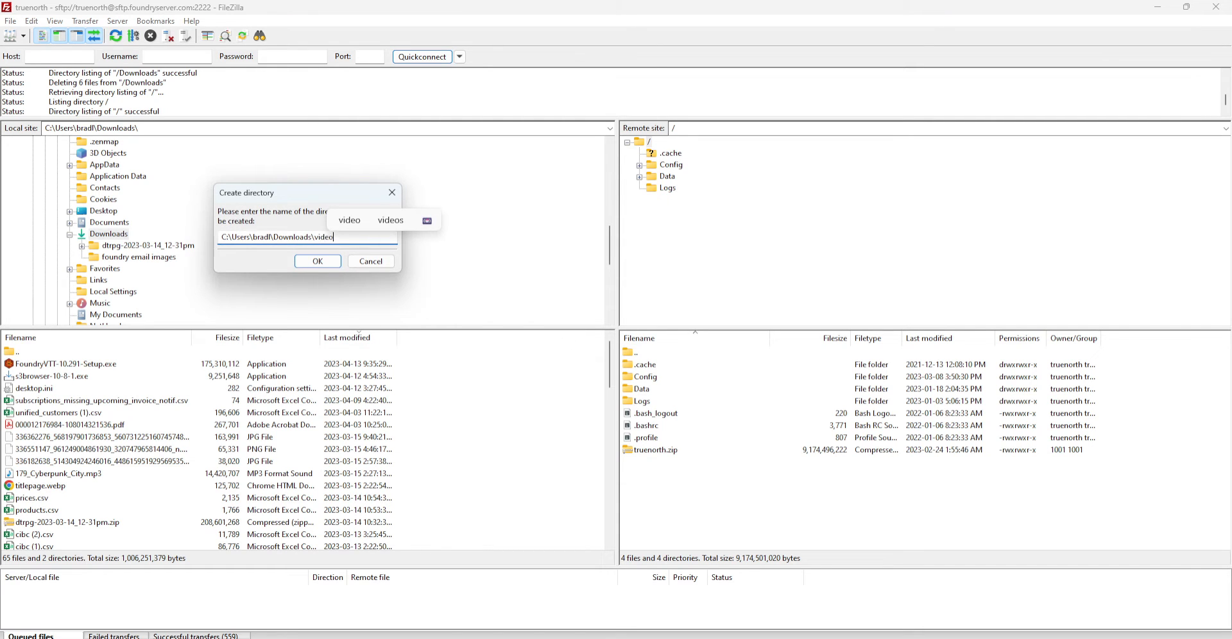
key(Return)
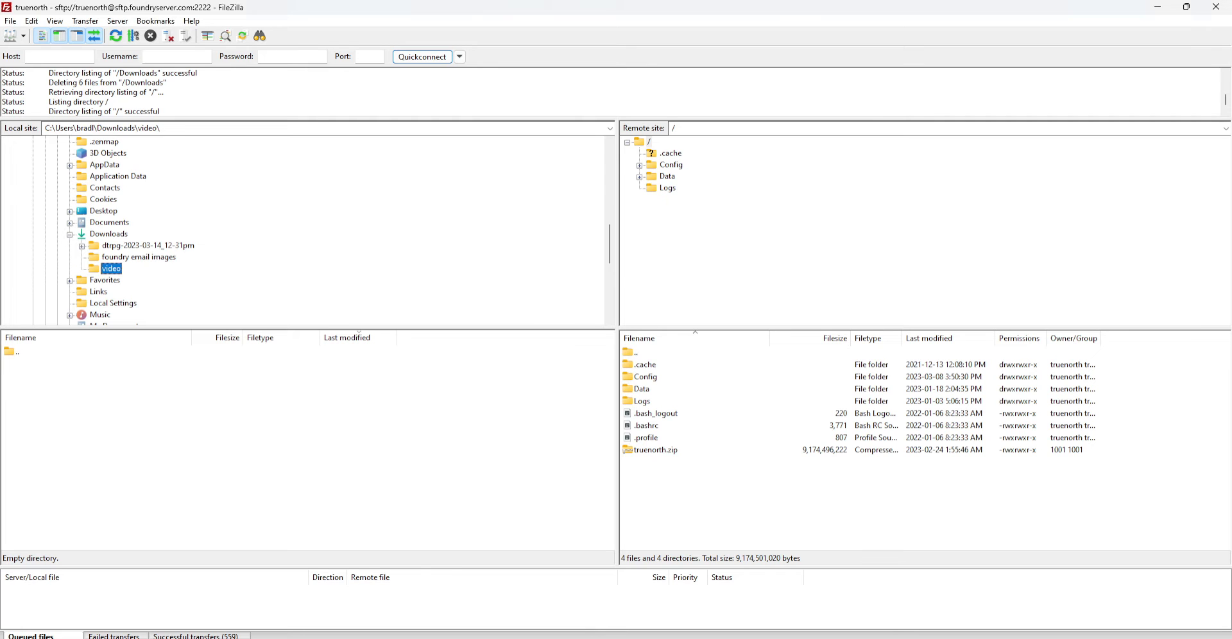
Bring the File Explorer window forward and show its Downloads folder
drag(1231, 173, 558, 48)
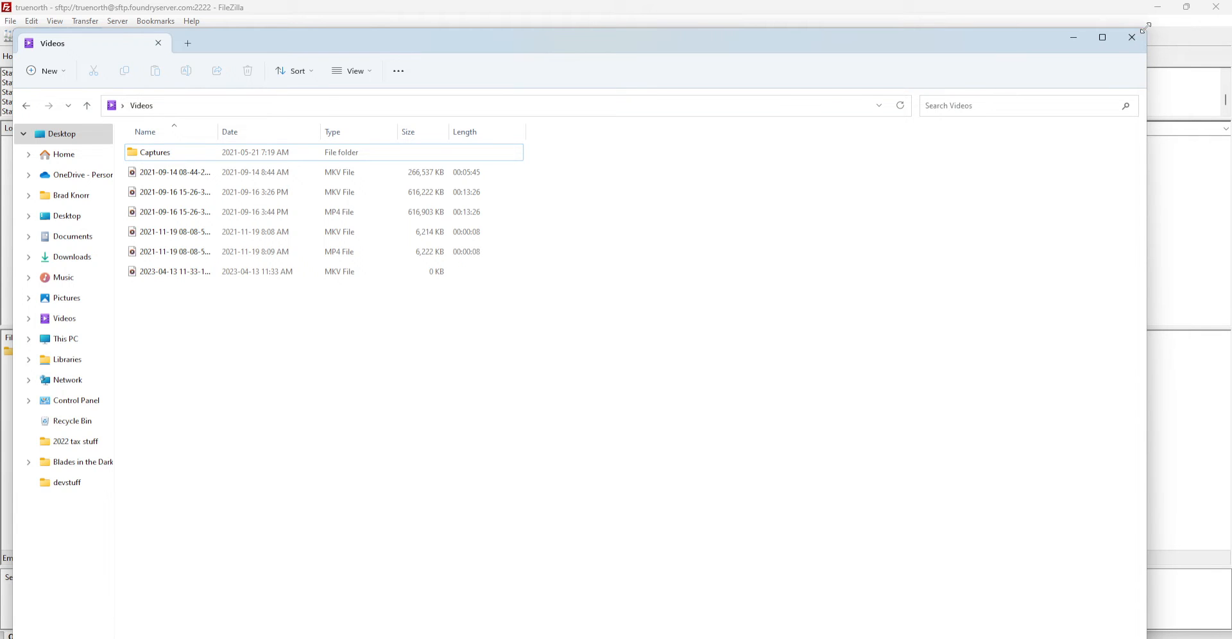
drag(827, 40, 794, 81)
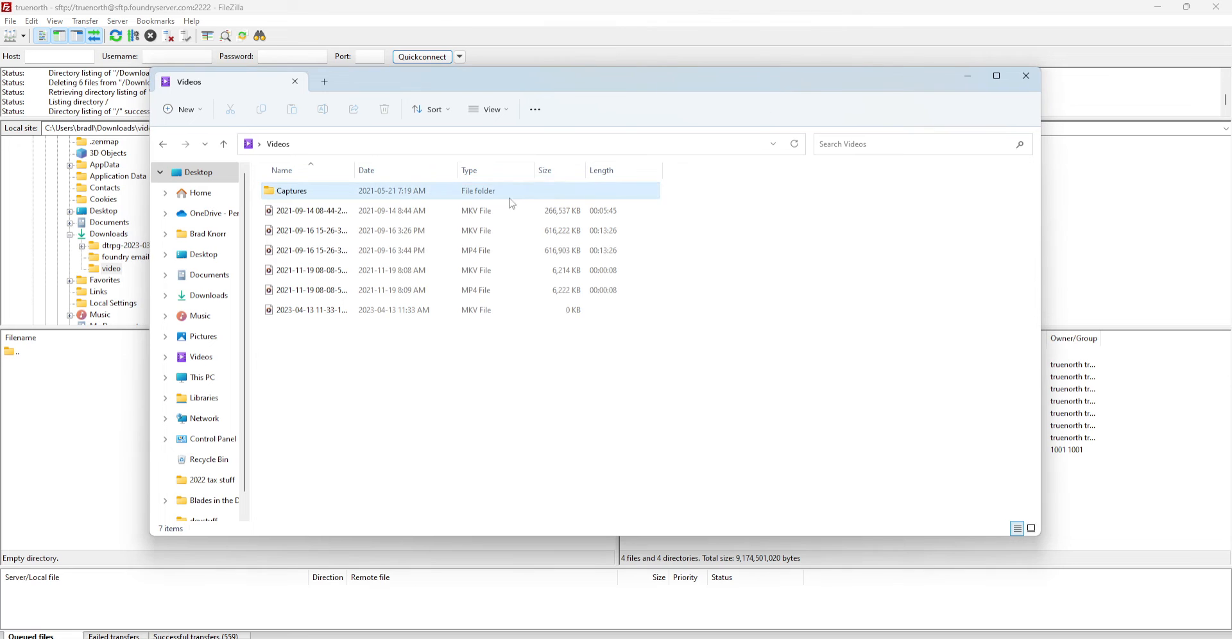
click(220, 302)
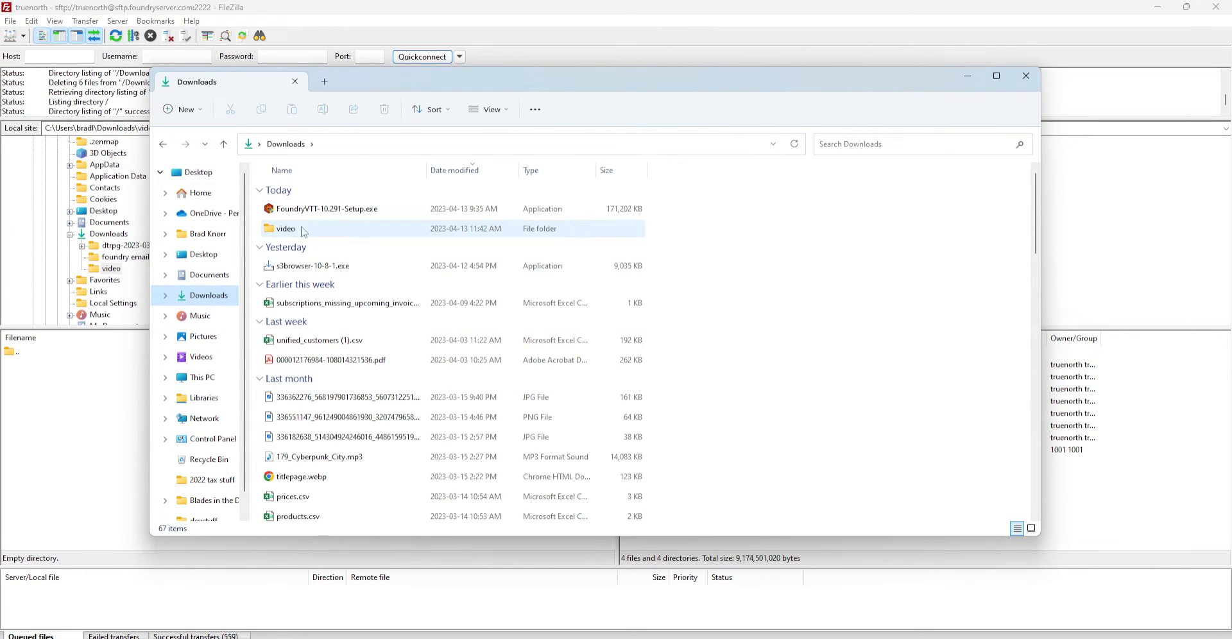
Rename the video folder to video2 in File Explorer and return to FileZilla
click(273, 235)
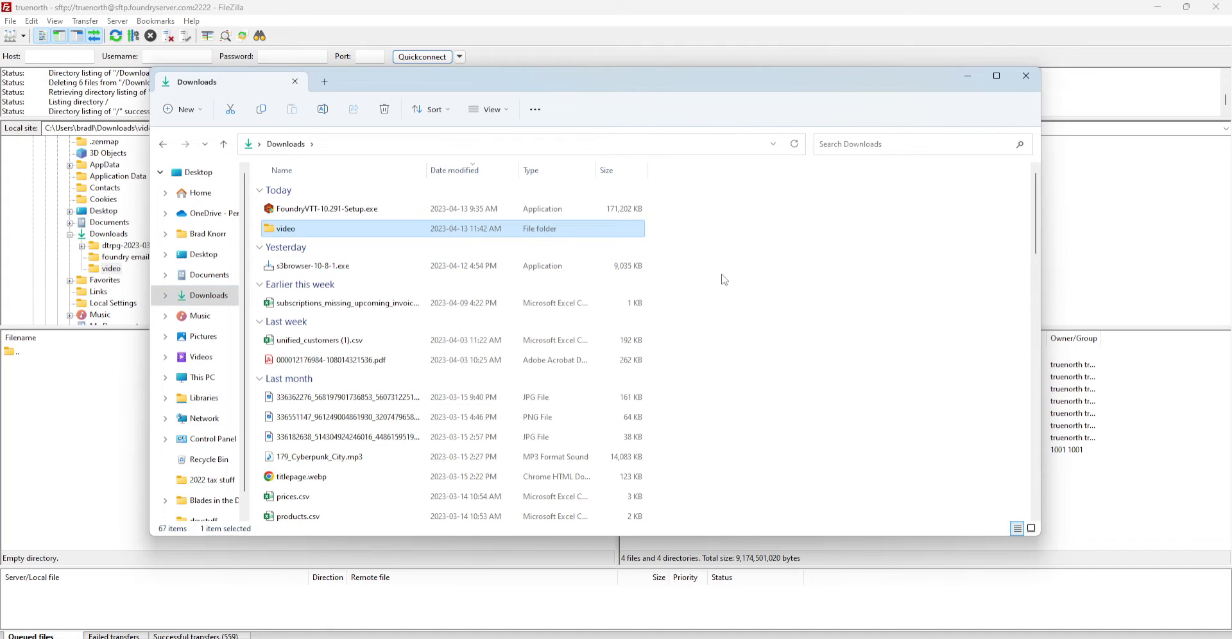
key(F2)
key(End)
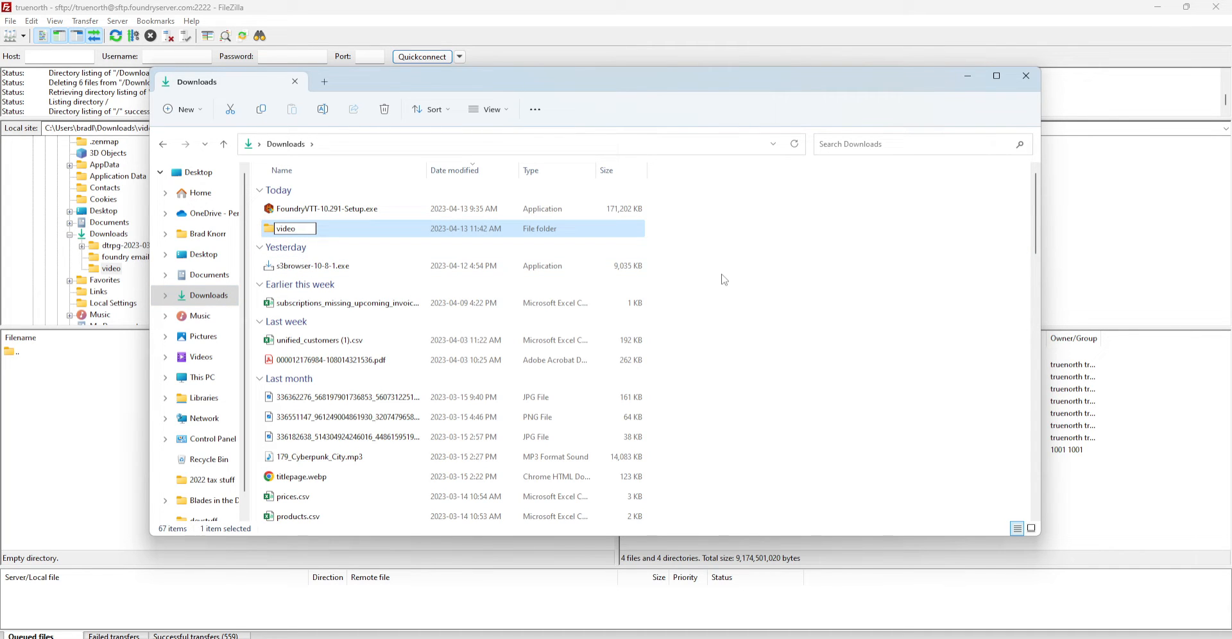
key(Return)
click(85, 408)
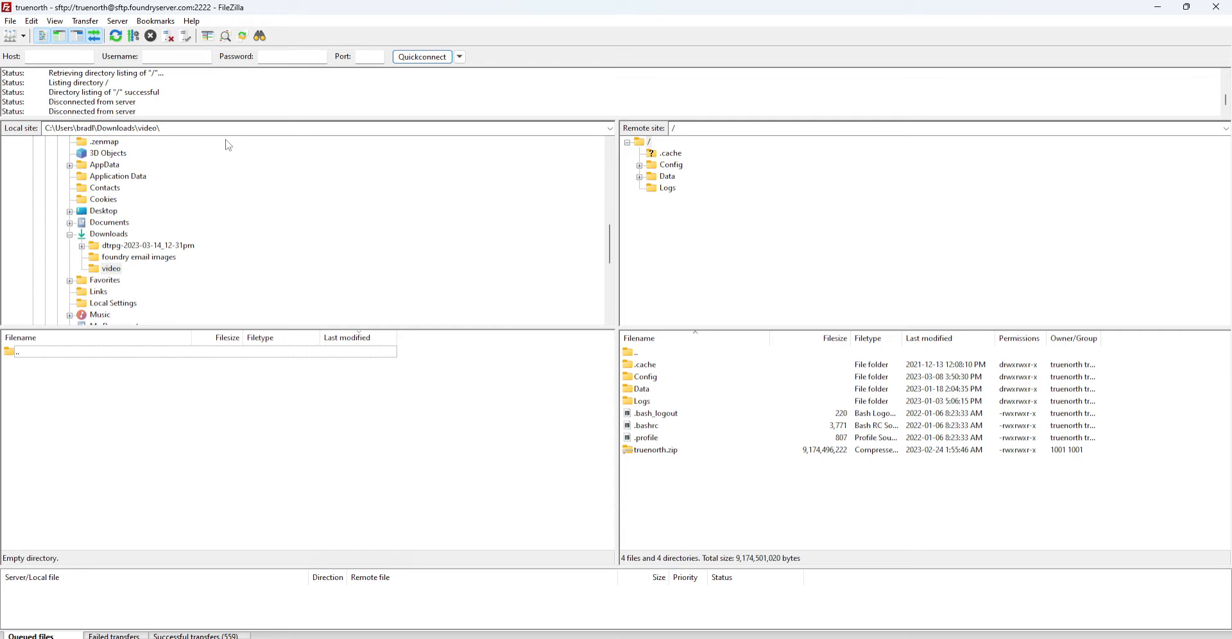
Refresh and reopen local Downloads so video2 appears (65 files, 3 directories)
click(119, 39)
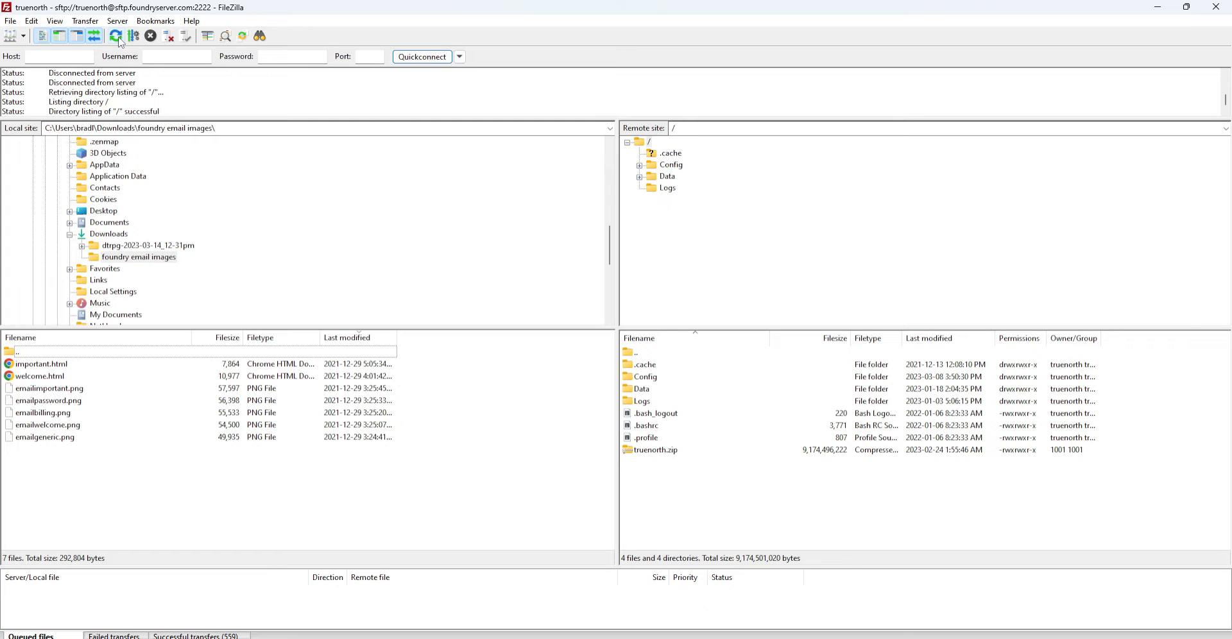
click(82, 246)
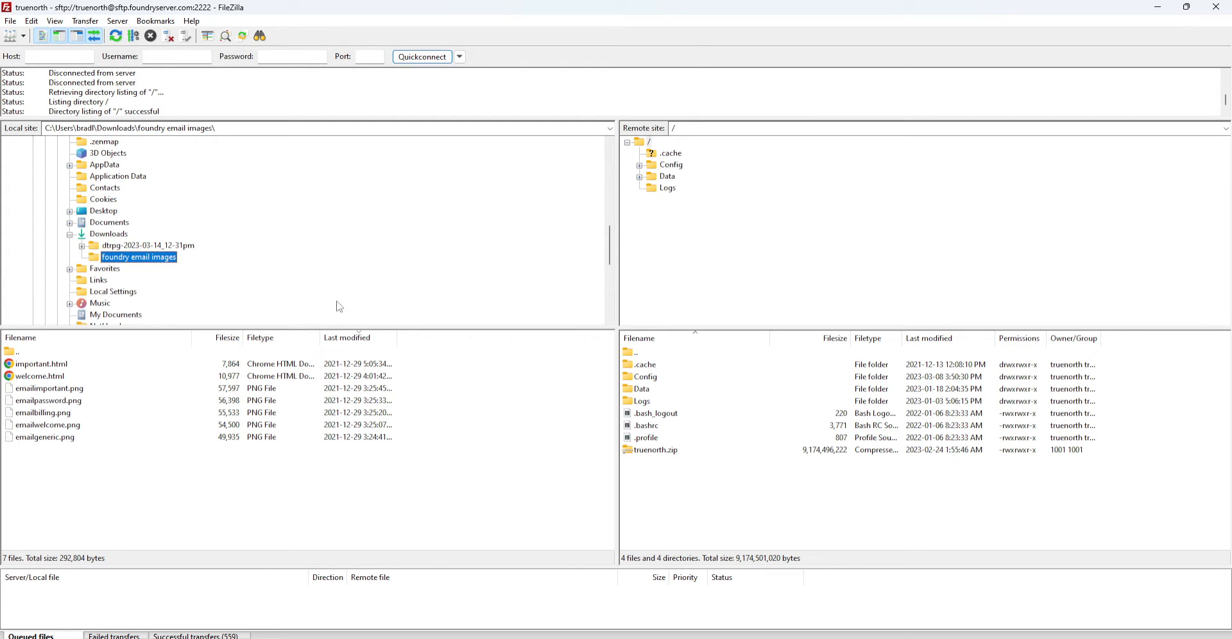
scroll(333, 288, down, 6)
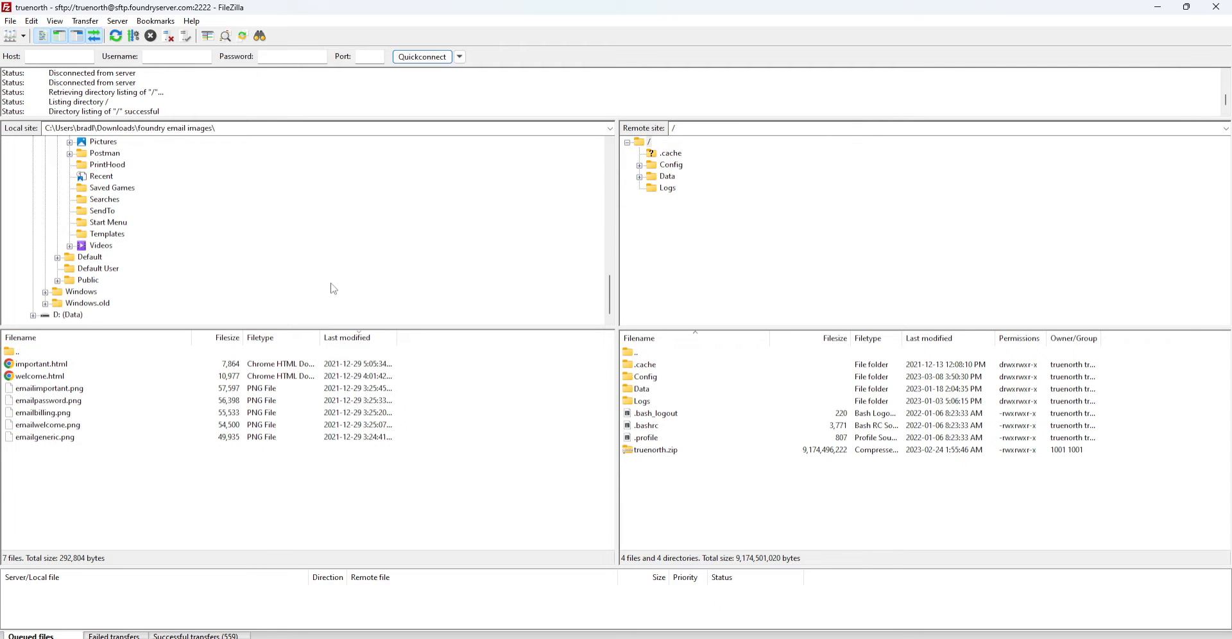
scroll(333, 288, up, 6)
scroll(335, 288, down, 4)
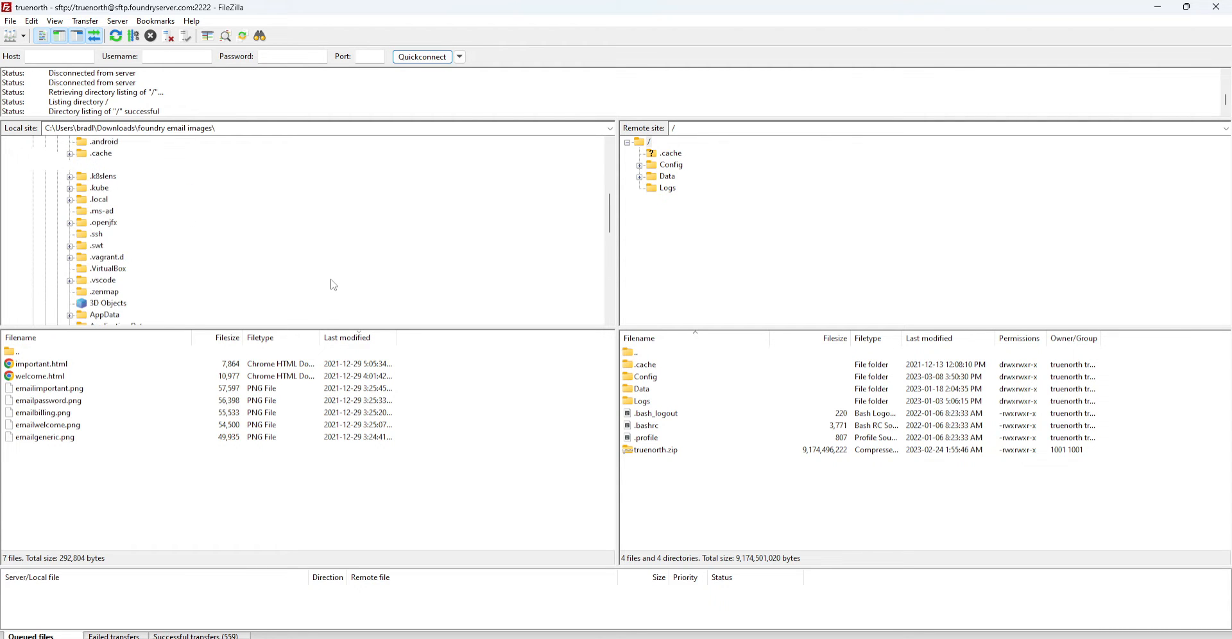
scroll(334, 289, up, 1)
scroll(335, 288, up, 2)
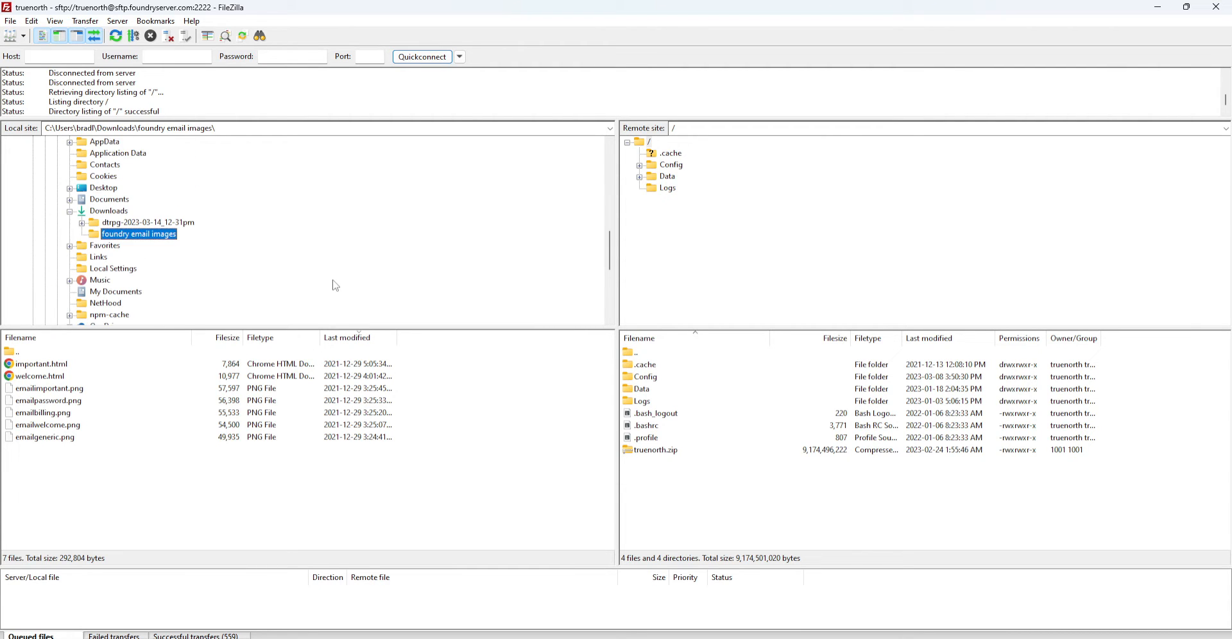
click(99, 213)
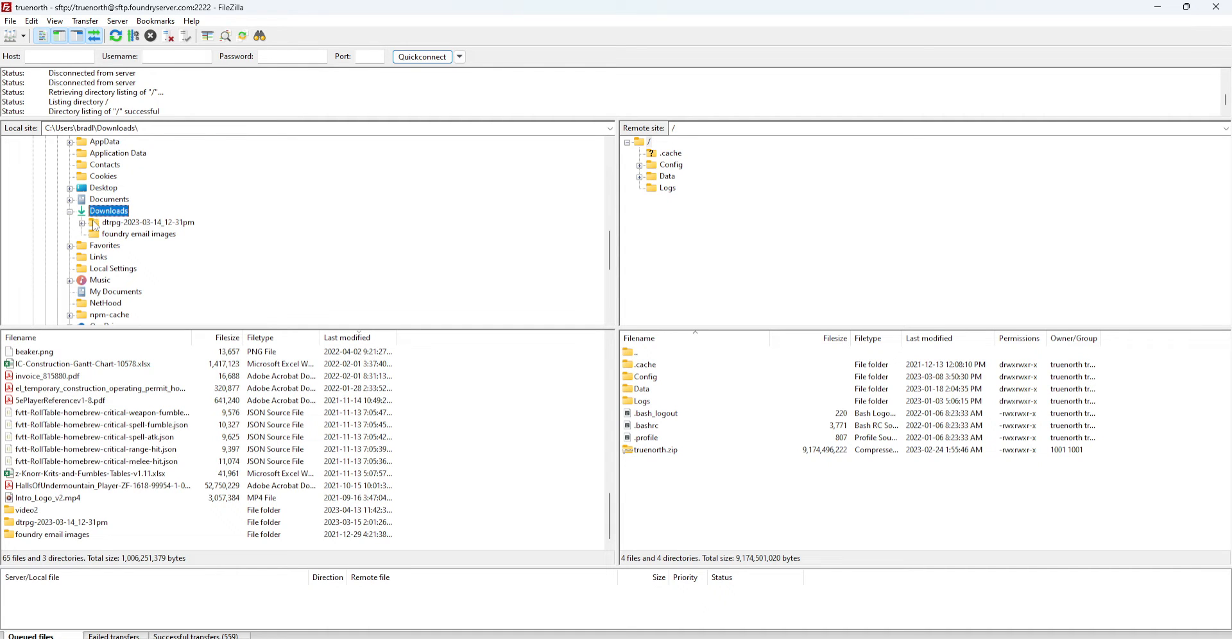
click(117, 37)
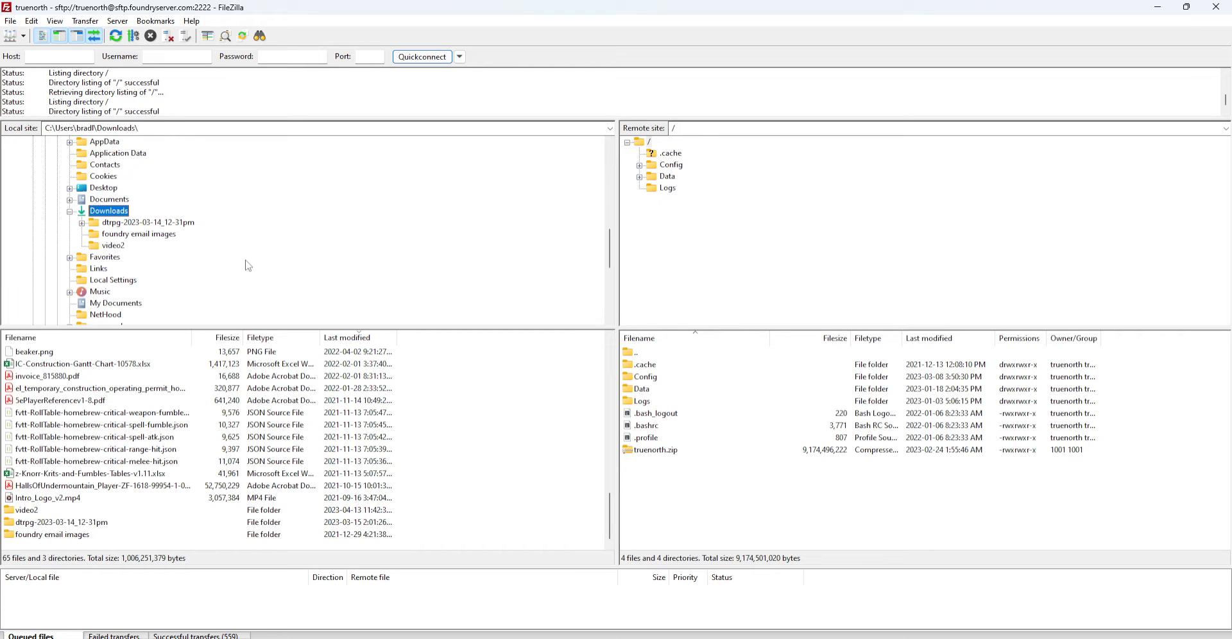
Open the empty local video2 folder and select truenorth.zip on the server
click(117, 246)
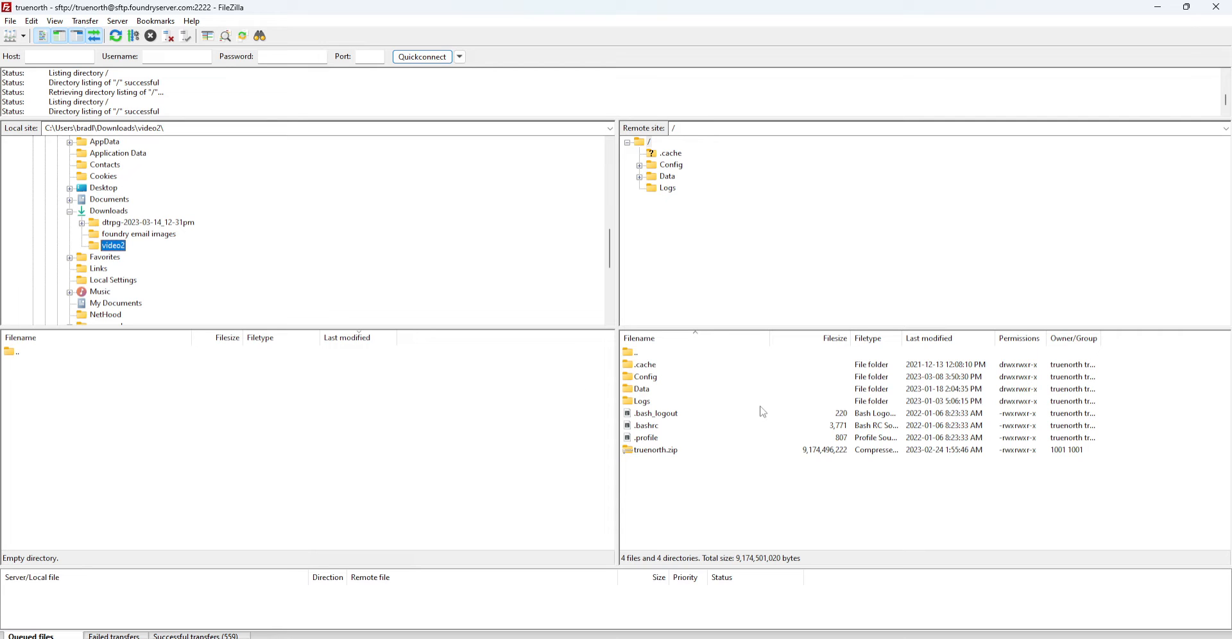
click(671, 453)
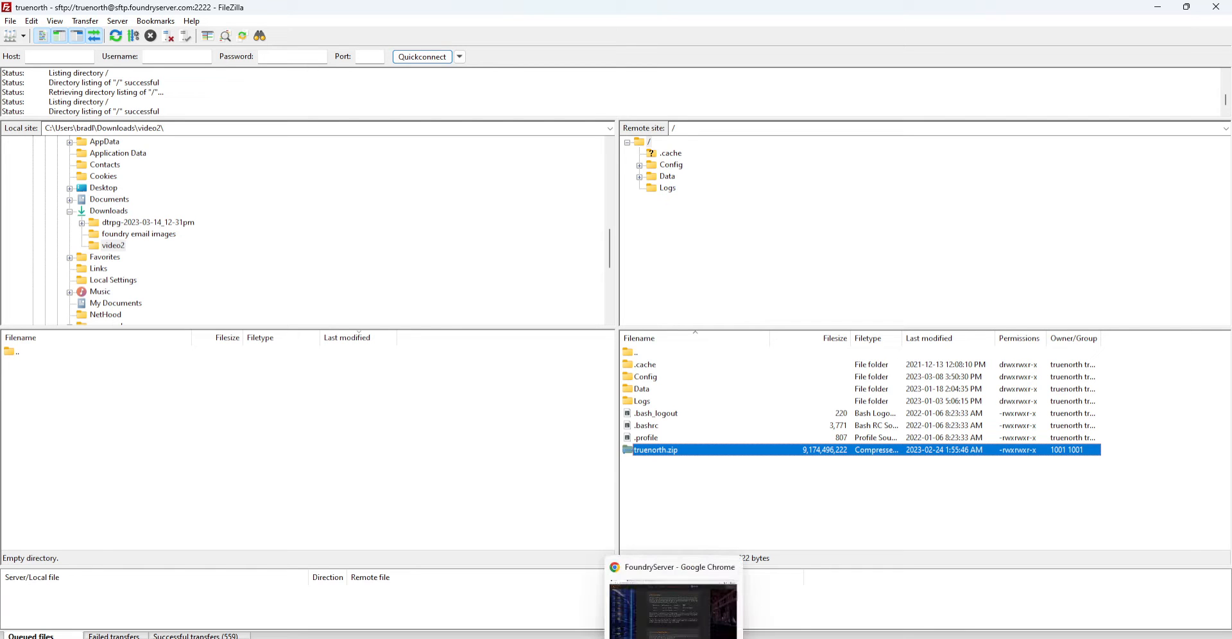
click(695, 633)
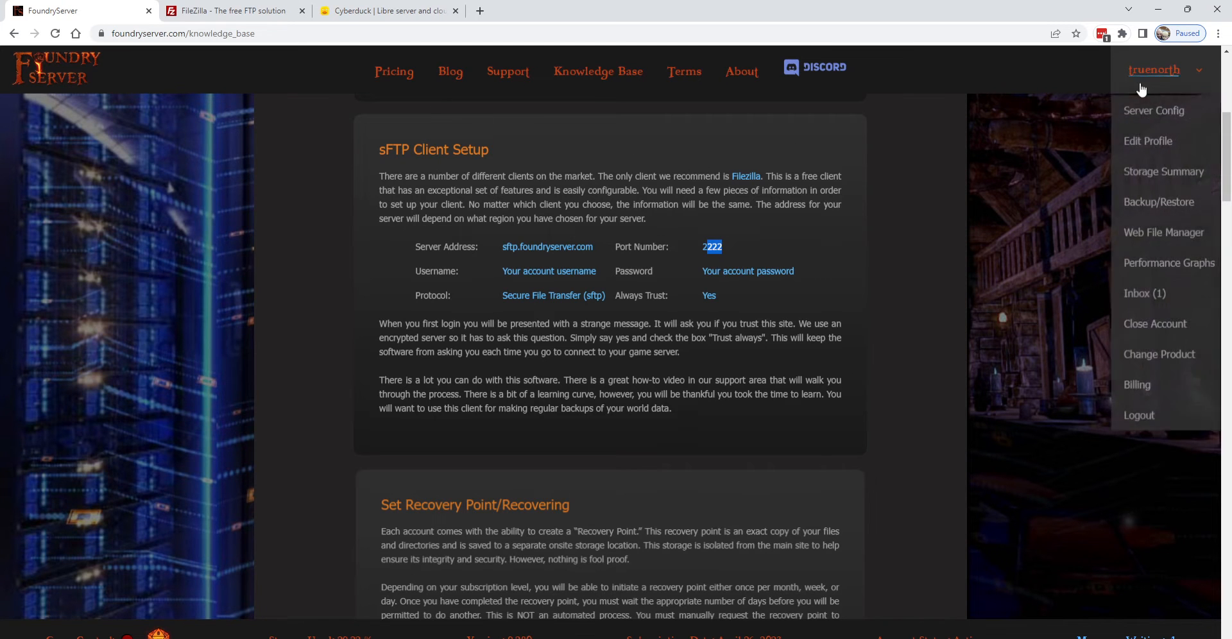
mouse_move(1164, 90)
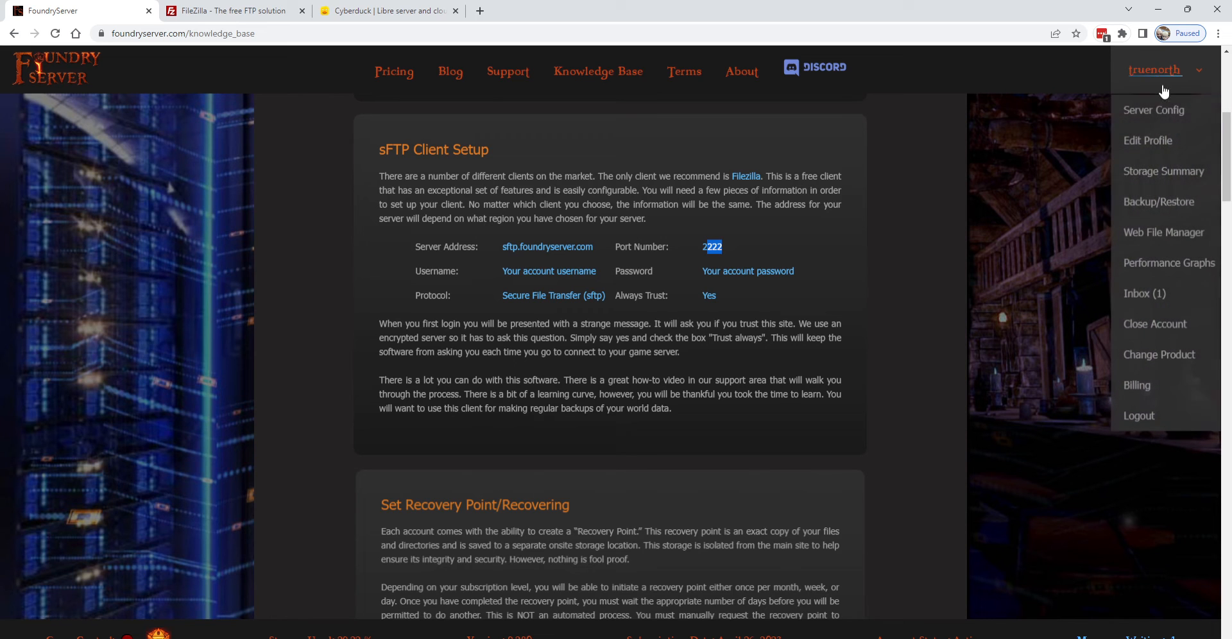
click(1166, 204)
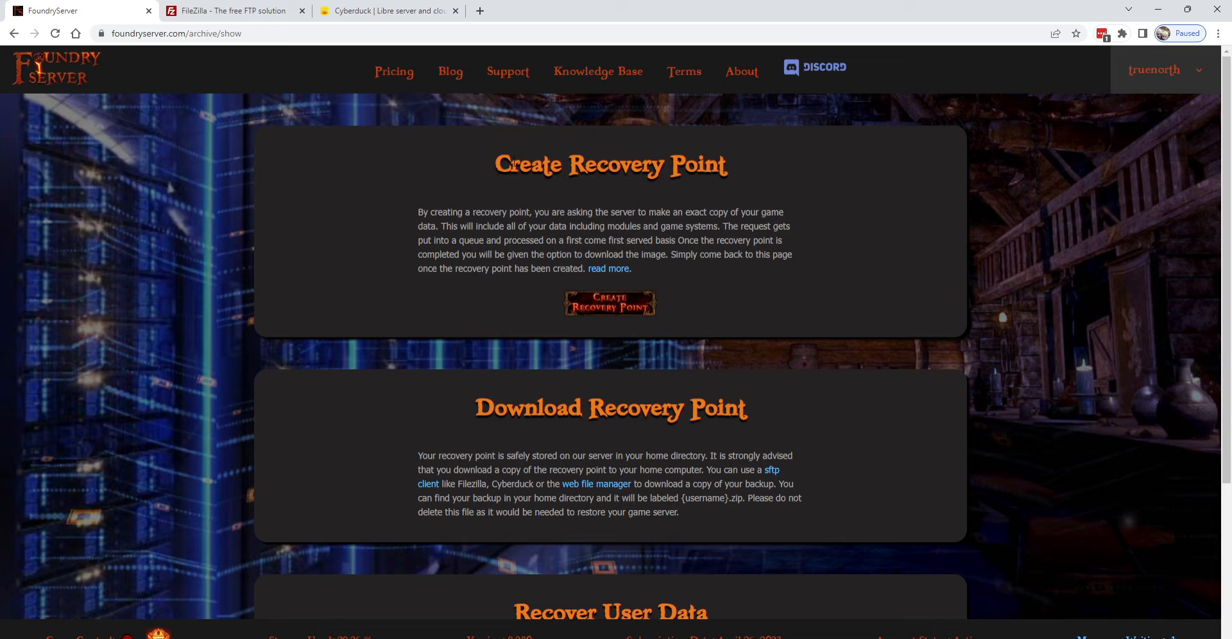
drag(495, 164, 736, 165)
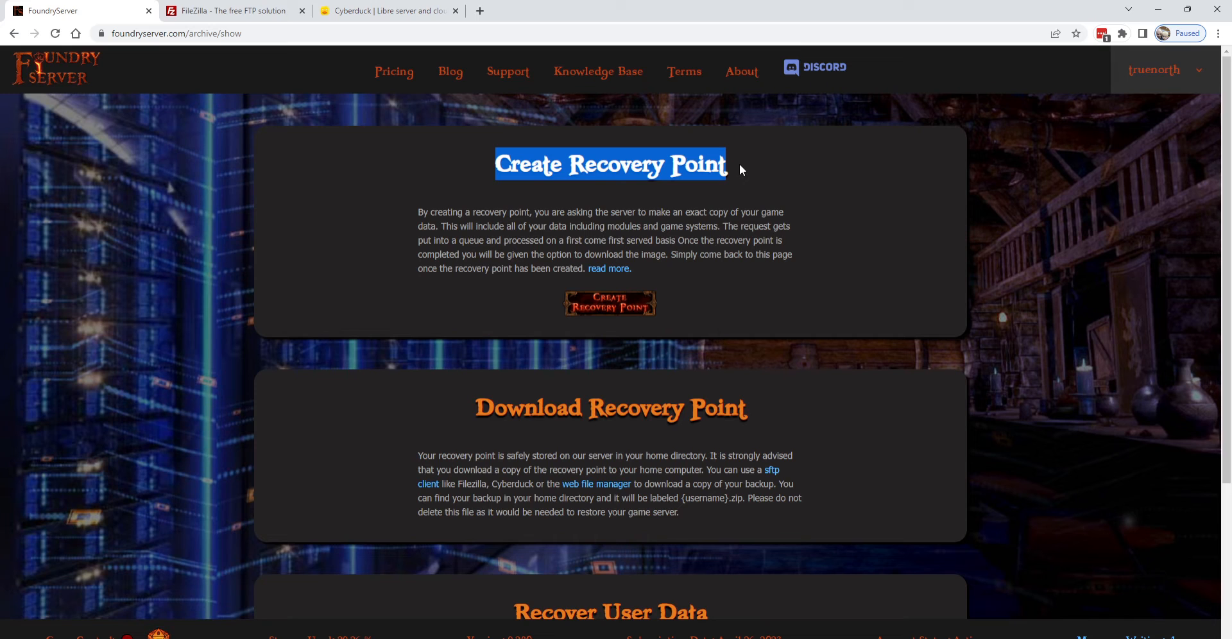
click(244, 16)
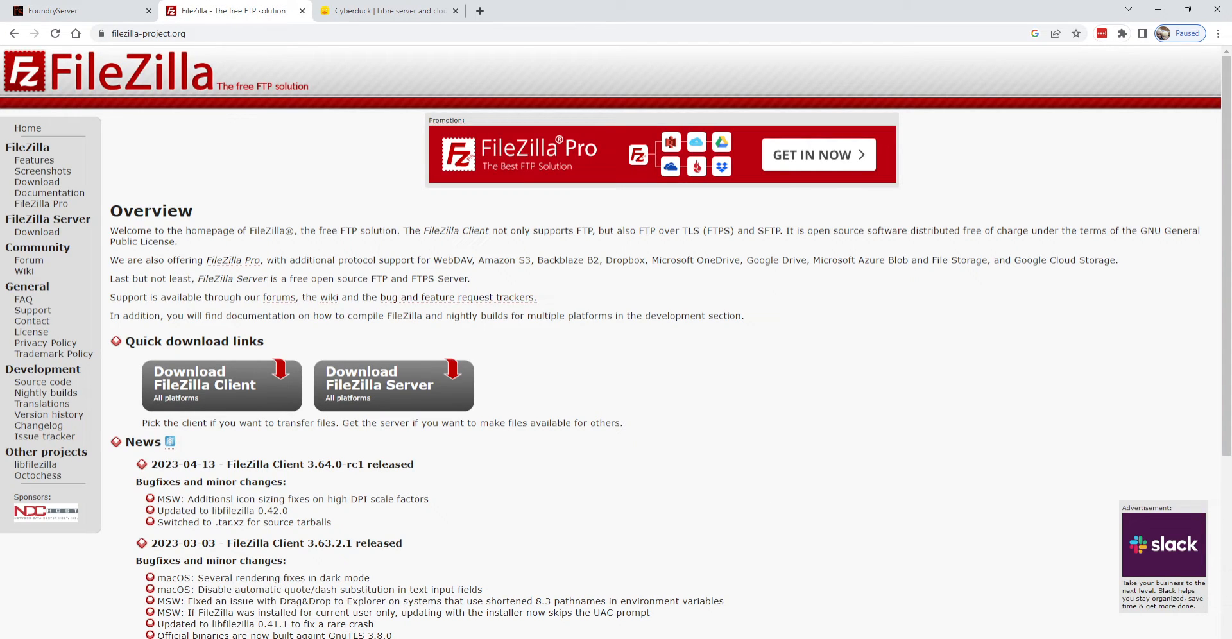
key(alt+Tab)
click(704, 478)
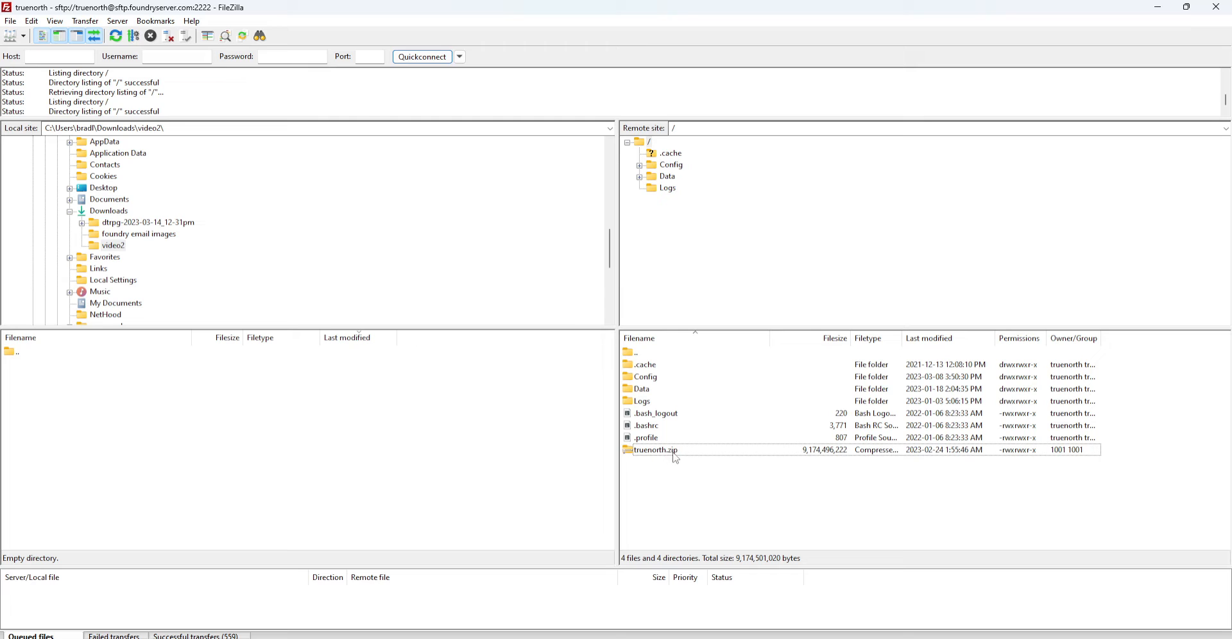
Queue the server's truenorth.zip for download into the local video2 folder
click(812, 452)
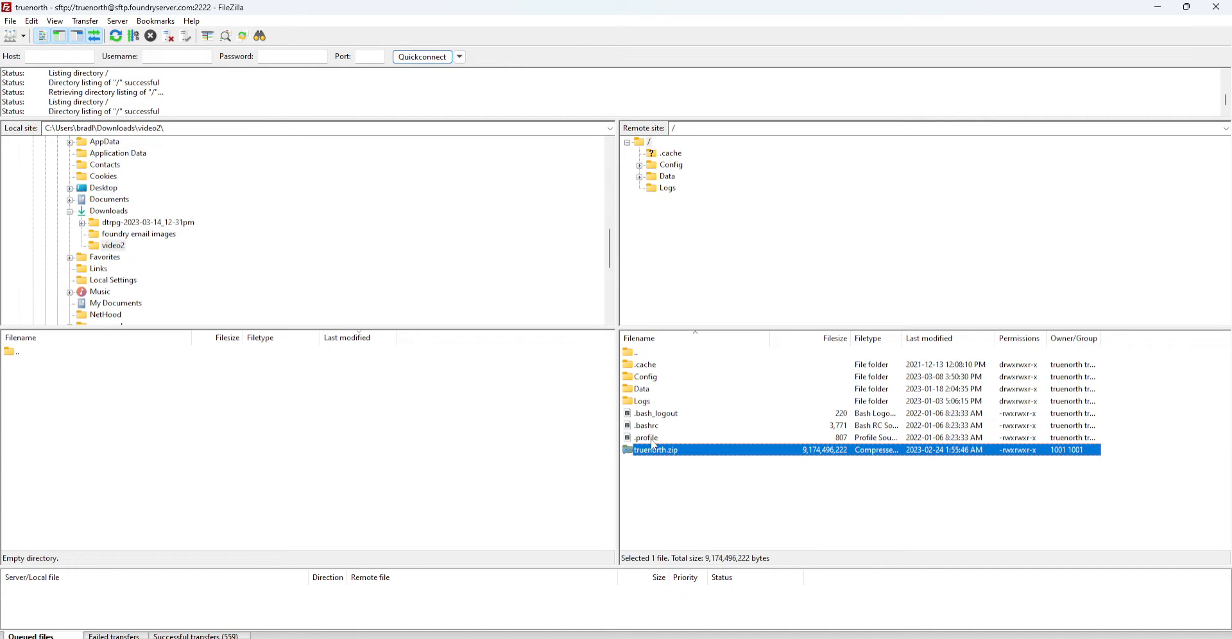
click(844, 521)
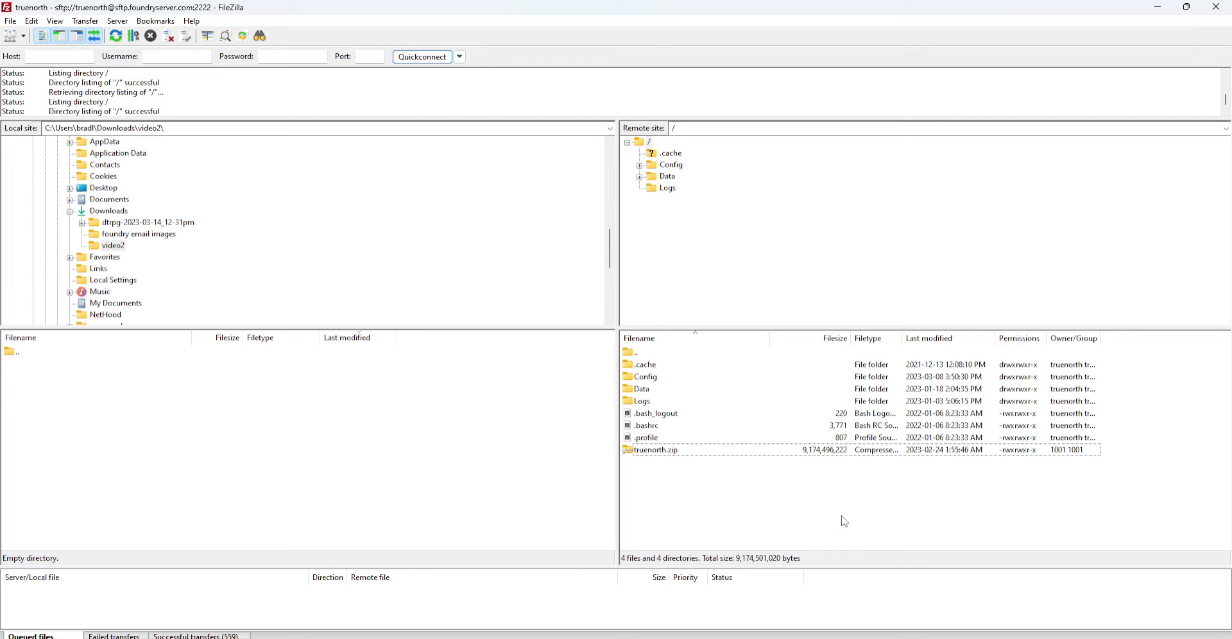
double_click(653, 453)
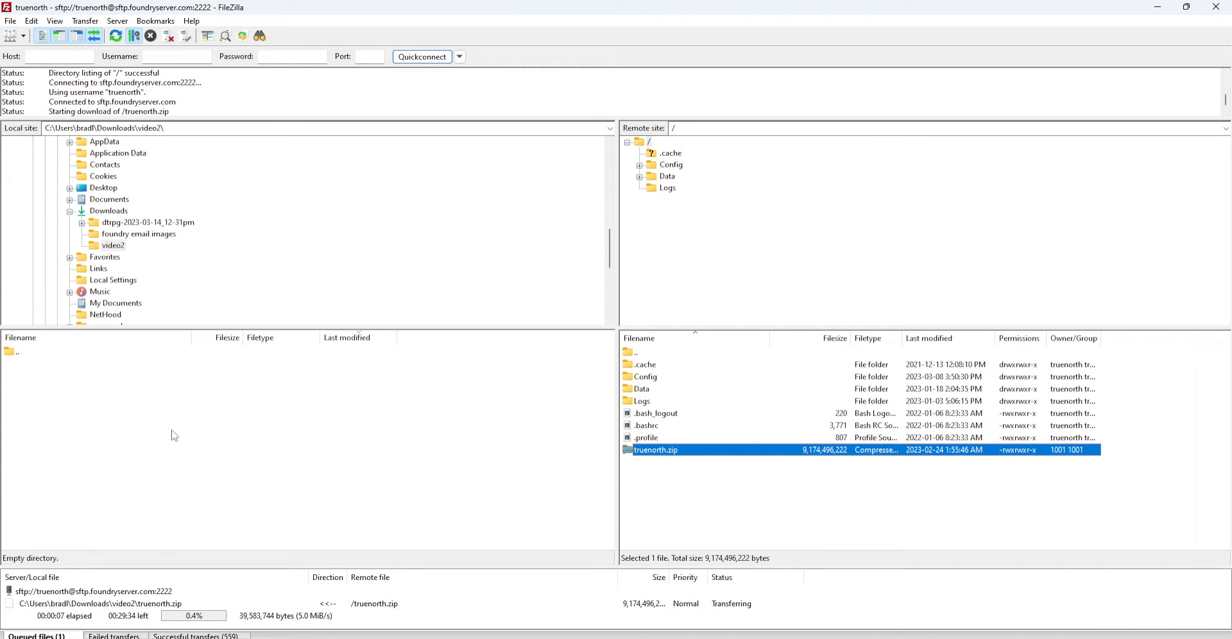
Recheck local video2 and refresh the lists to watch truenorth.zip arriving
click(114, 247)
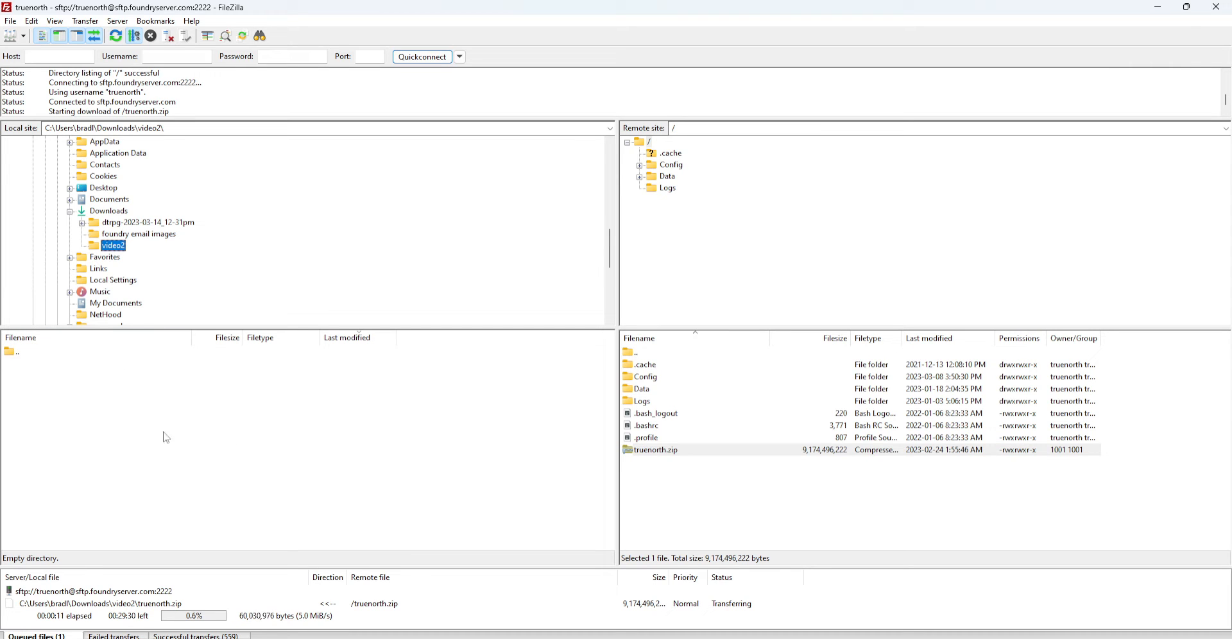
click(192, 439)
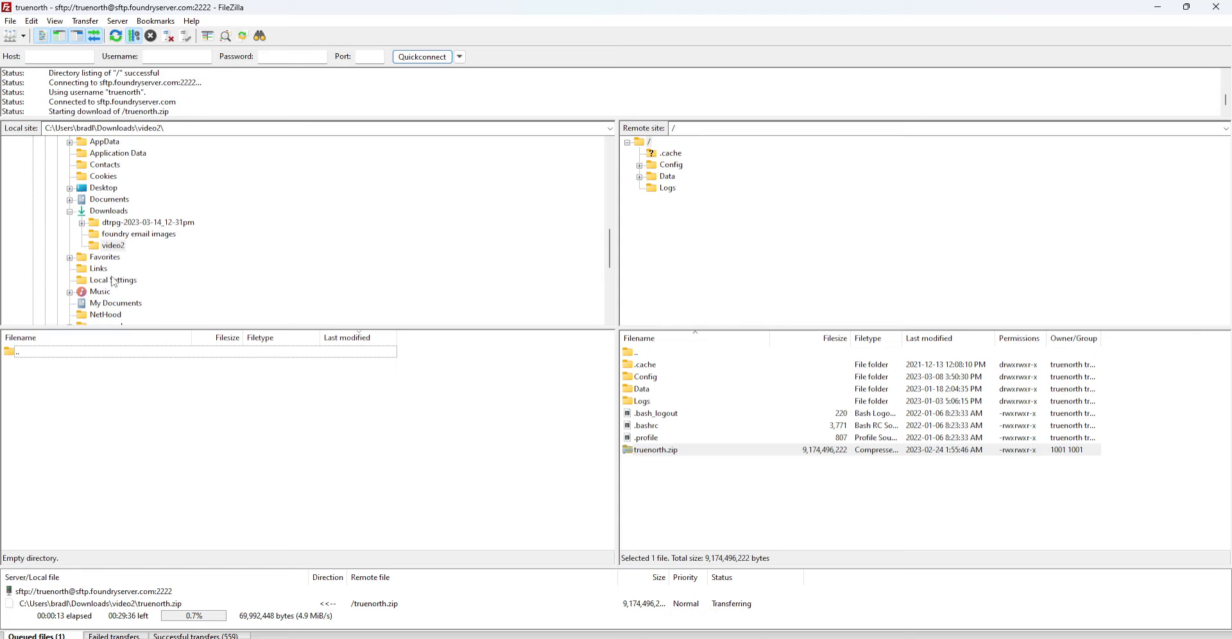
click(120, 235)
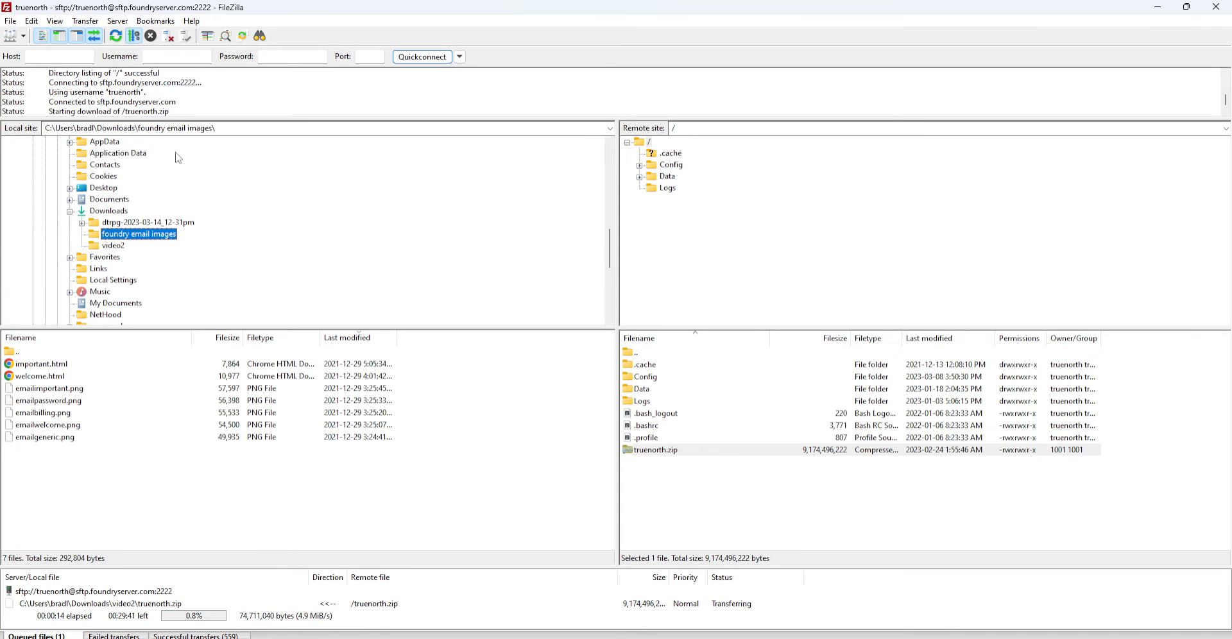
click(120, 245)
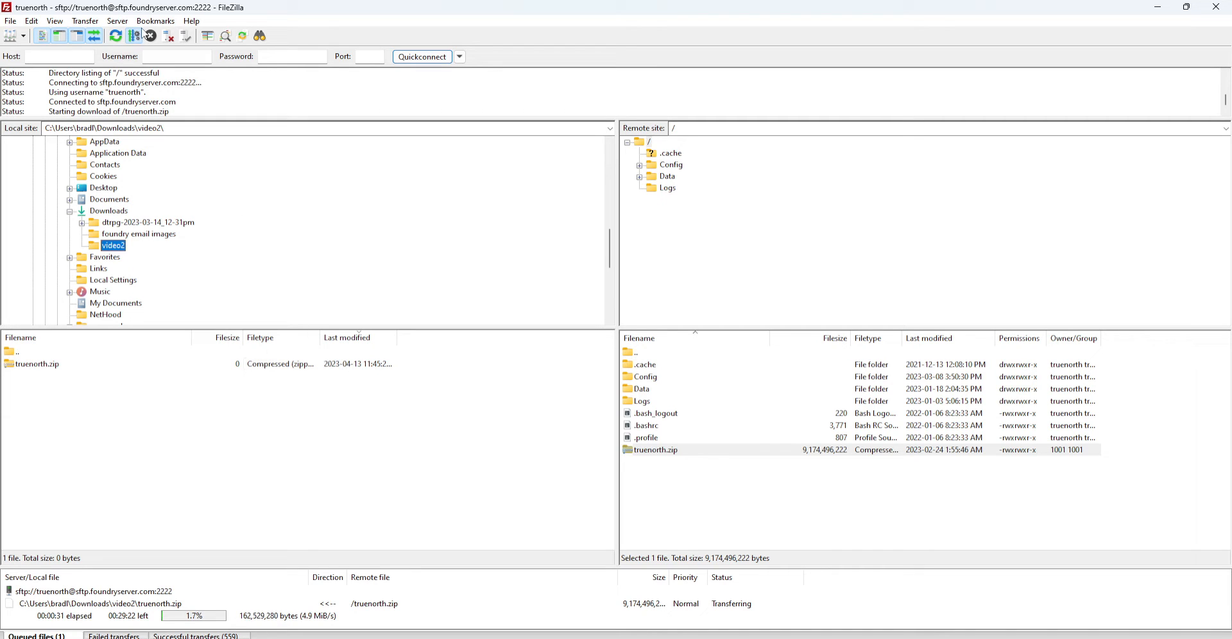
click(118, 42)
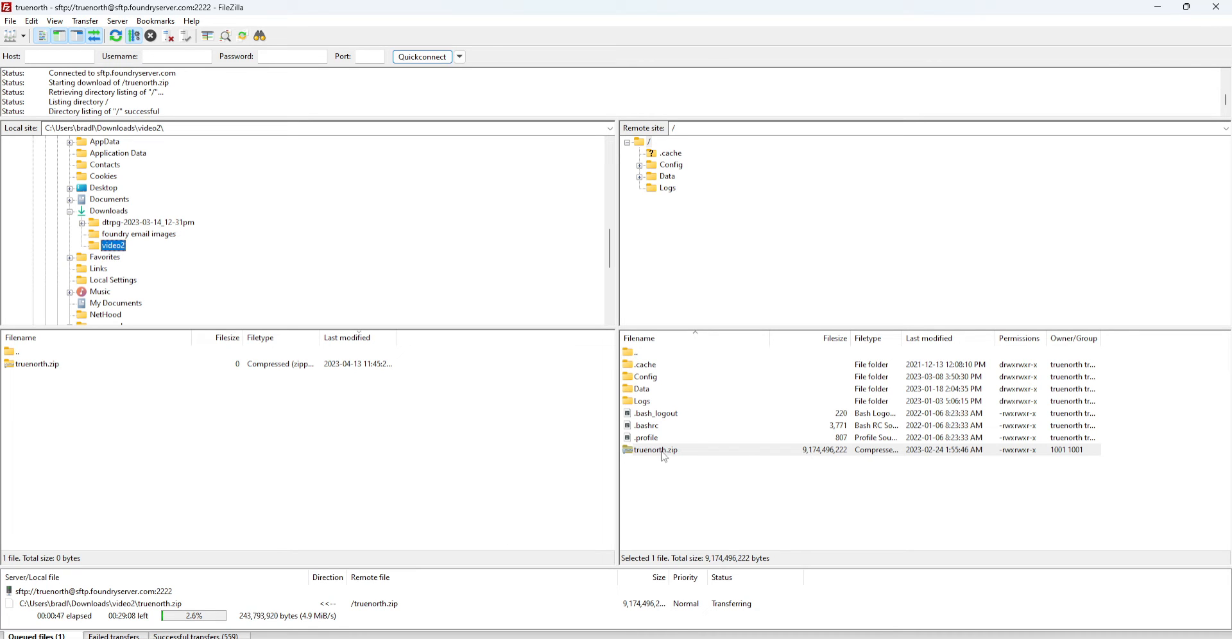
Abort the running truenorth.zip download, then restart it into video2 from the remote context menu
right_click(177, 595)
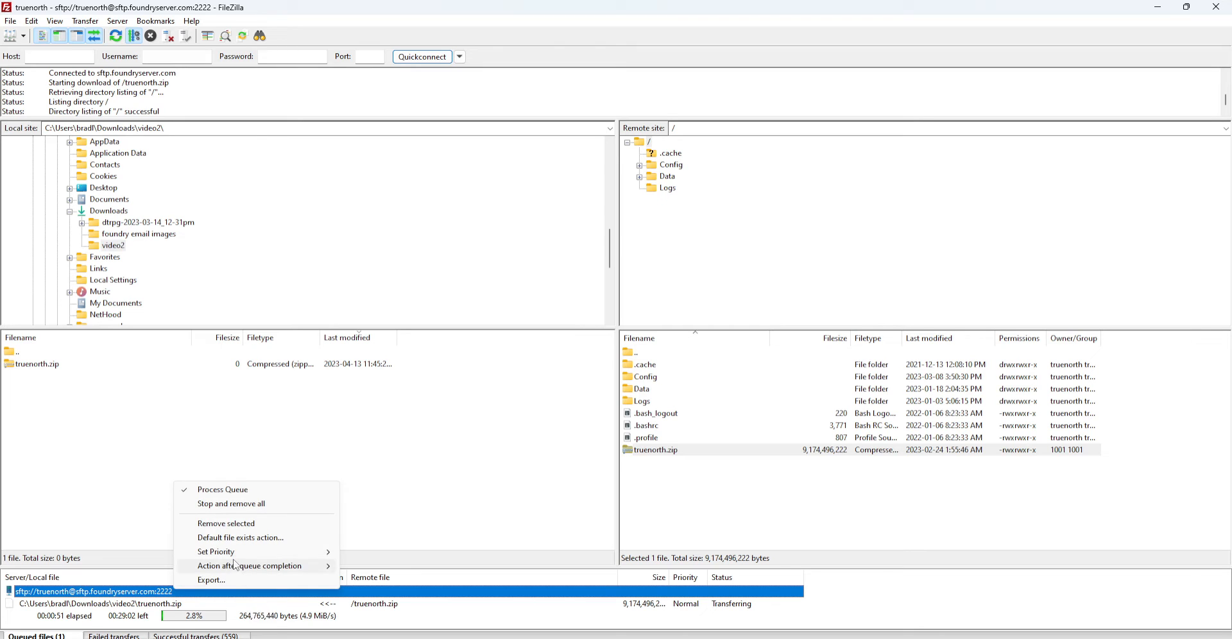
click(263, 507)
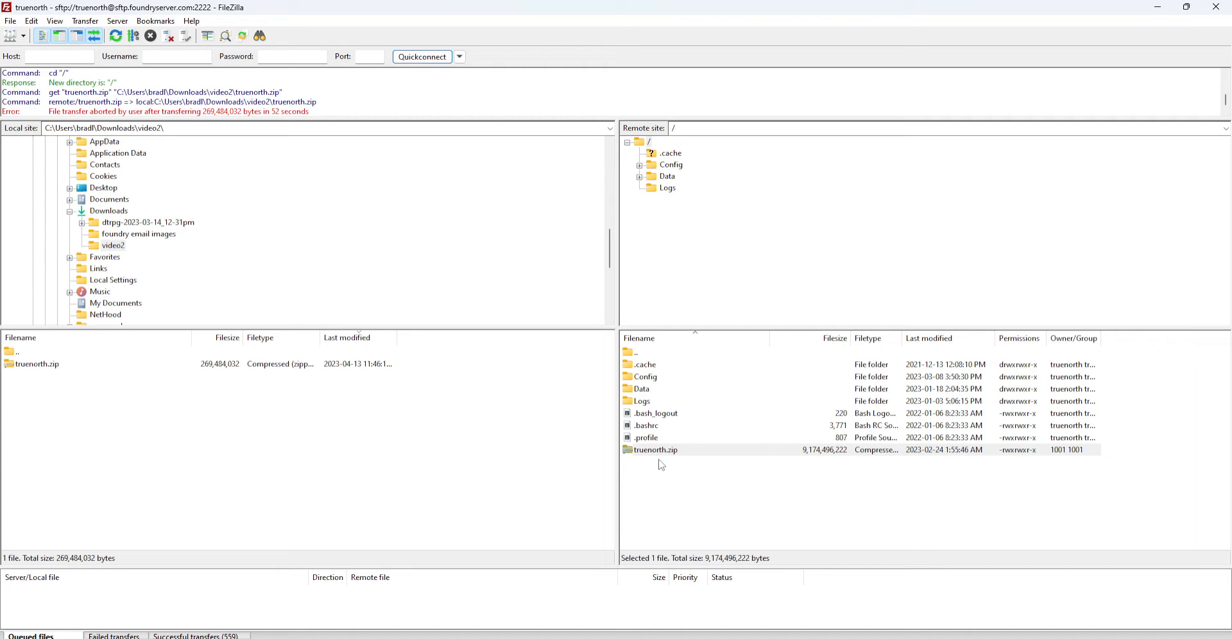
click(667, 483)
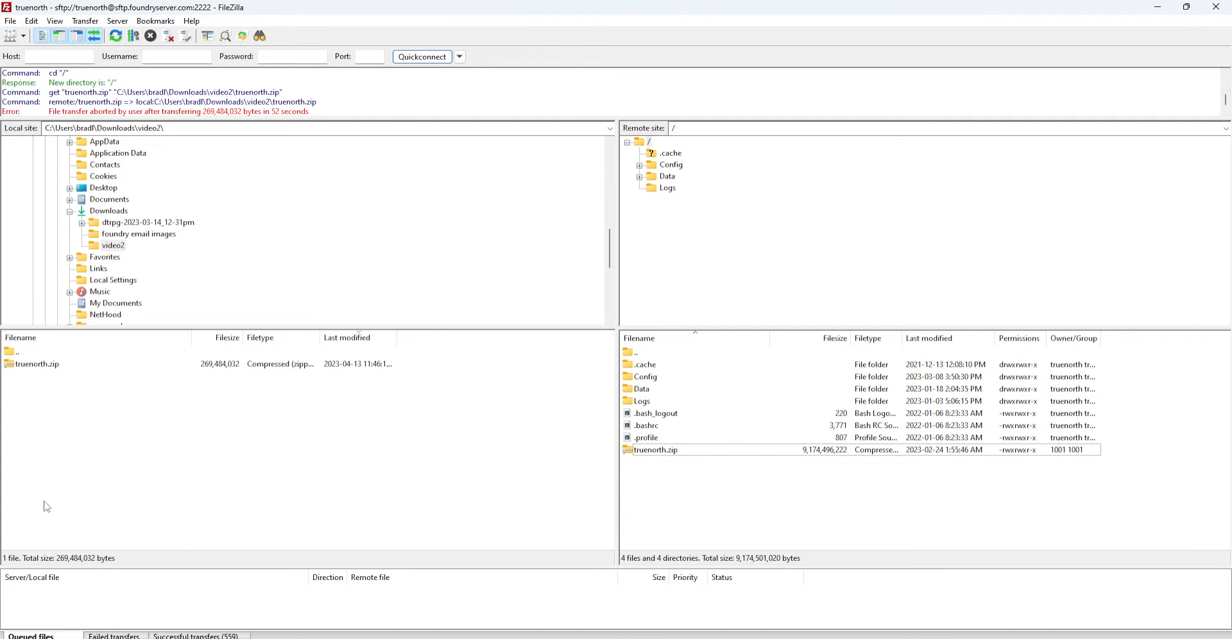
click(116, 248)
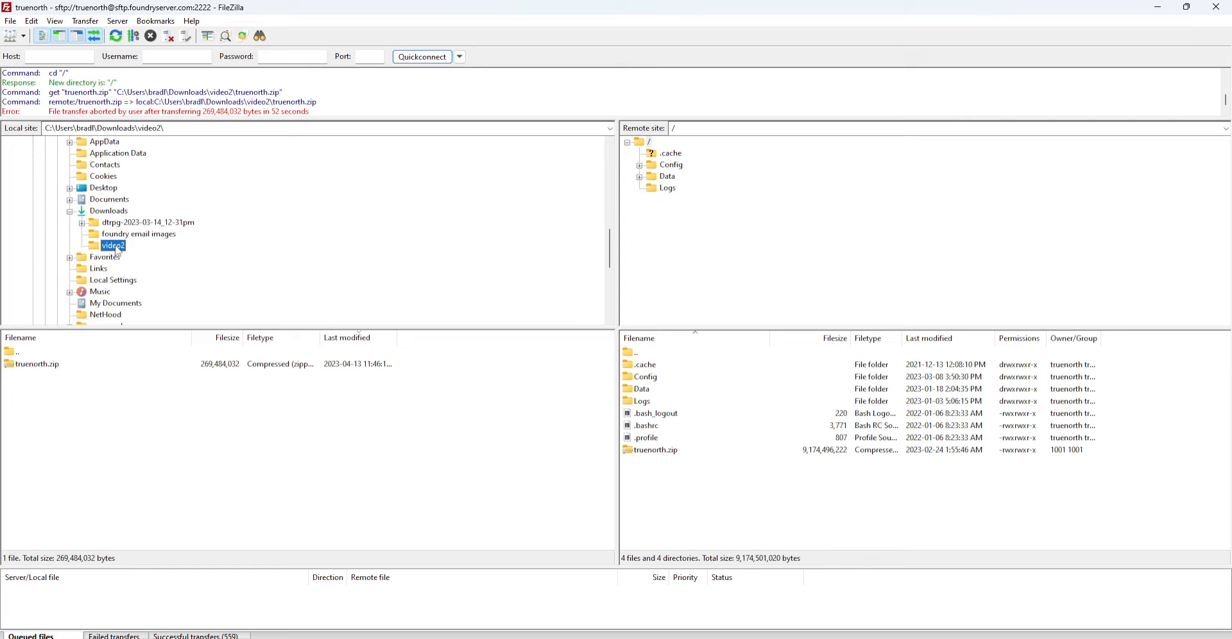
right_click(672, 455)
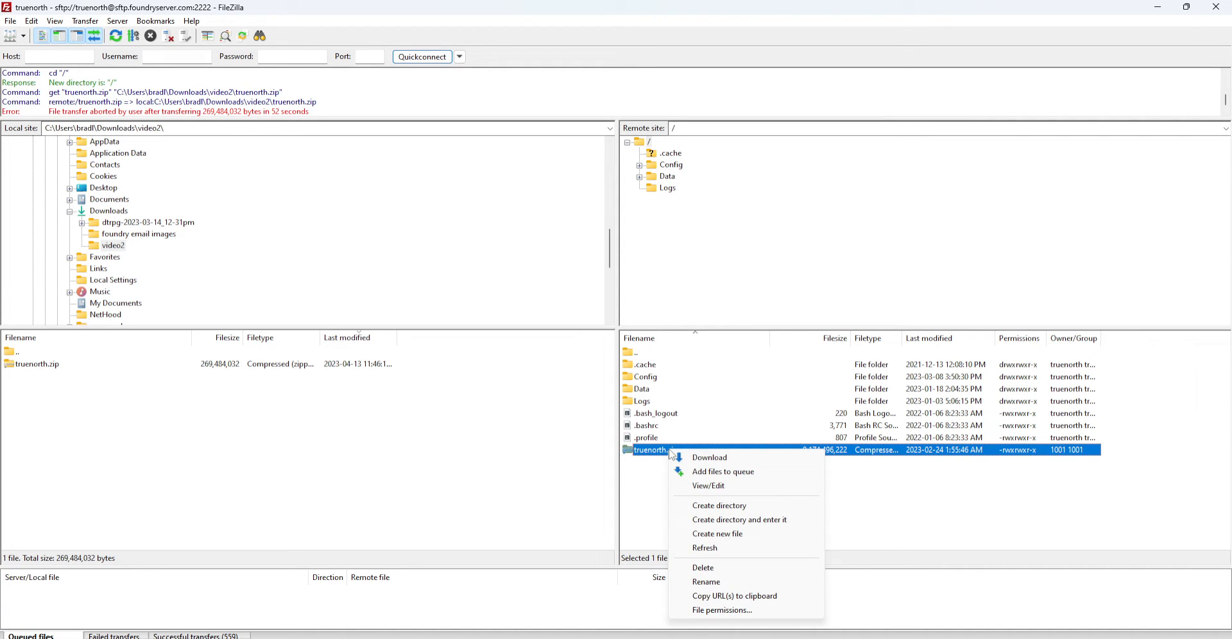
click(719, 464)
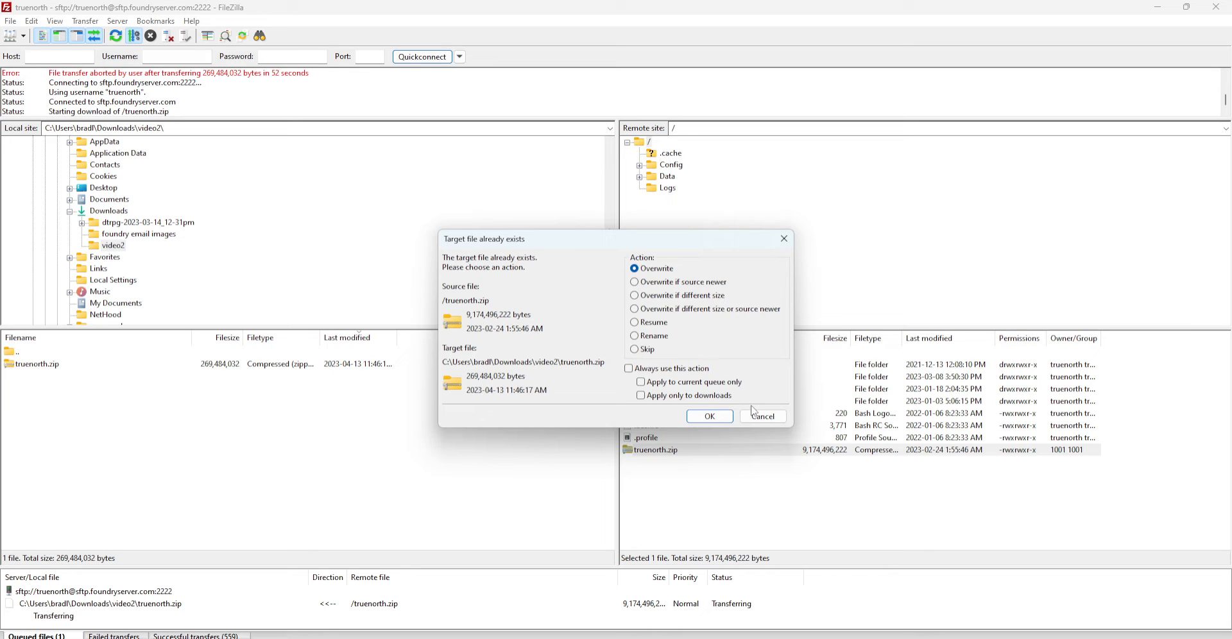
Overwrite the local truenorth.zip with a fresh download, then abort it at 102,498,304 bytes
click(724, 422)
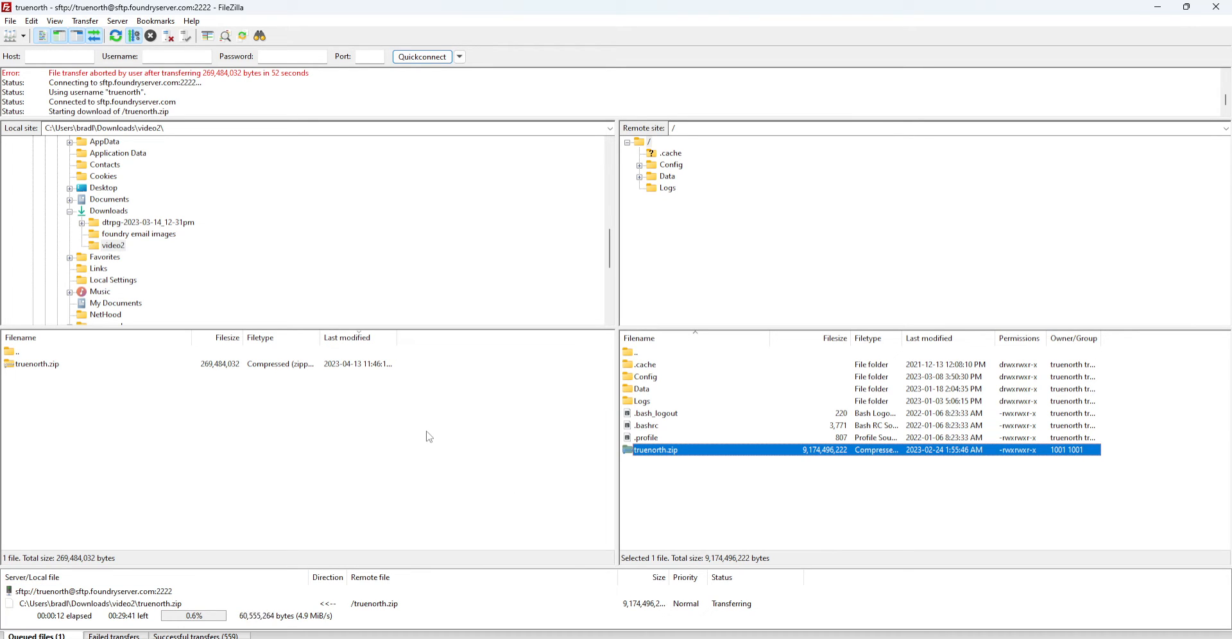
click(116, 36)
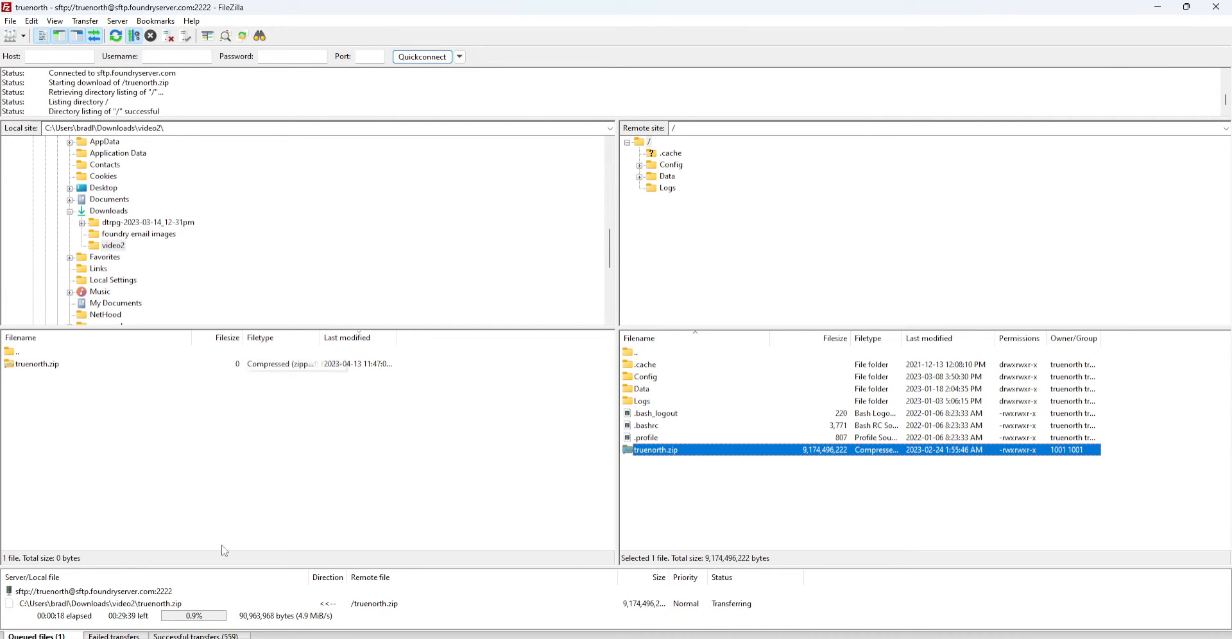
right_click(151, 593)
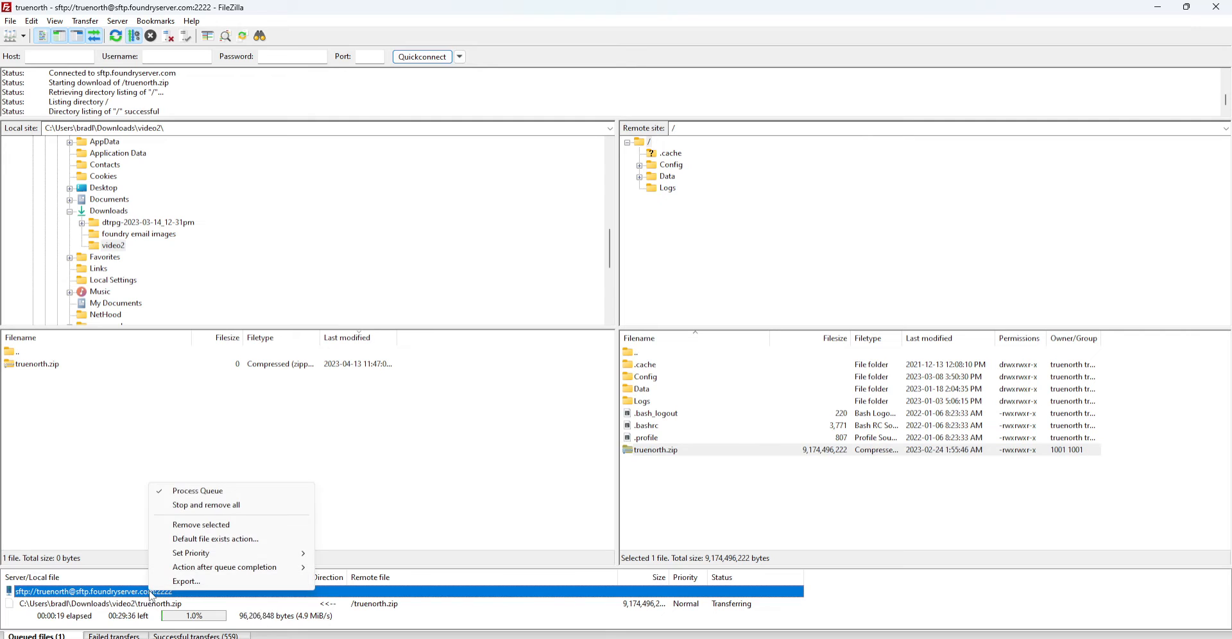
click(228, 506)
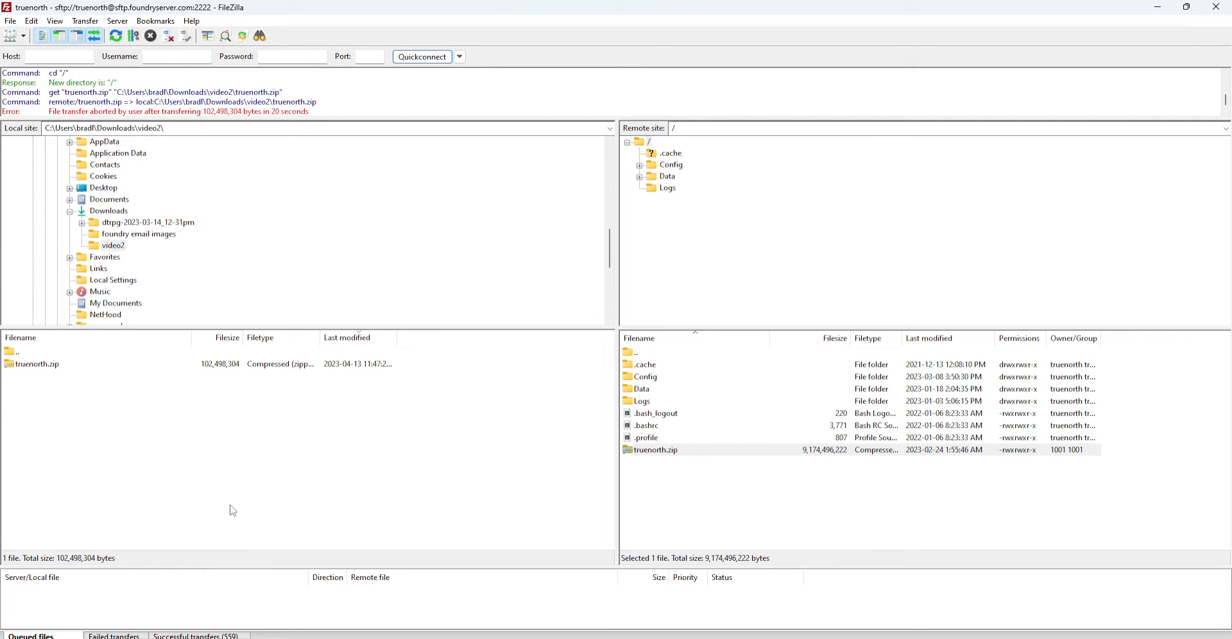
click(680, 511)
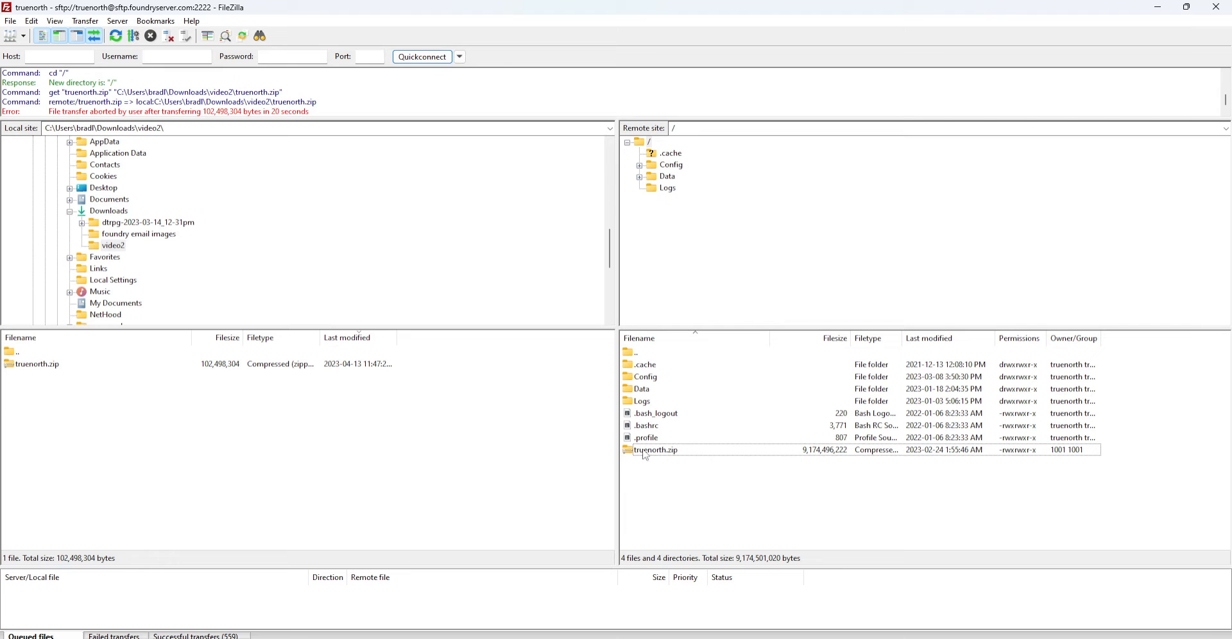
Download truenorth.zip again over the partial copy, abort it, and list the local Documents folder
drag(648, 453, 384, 465)
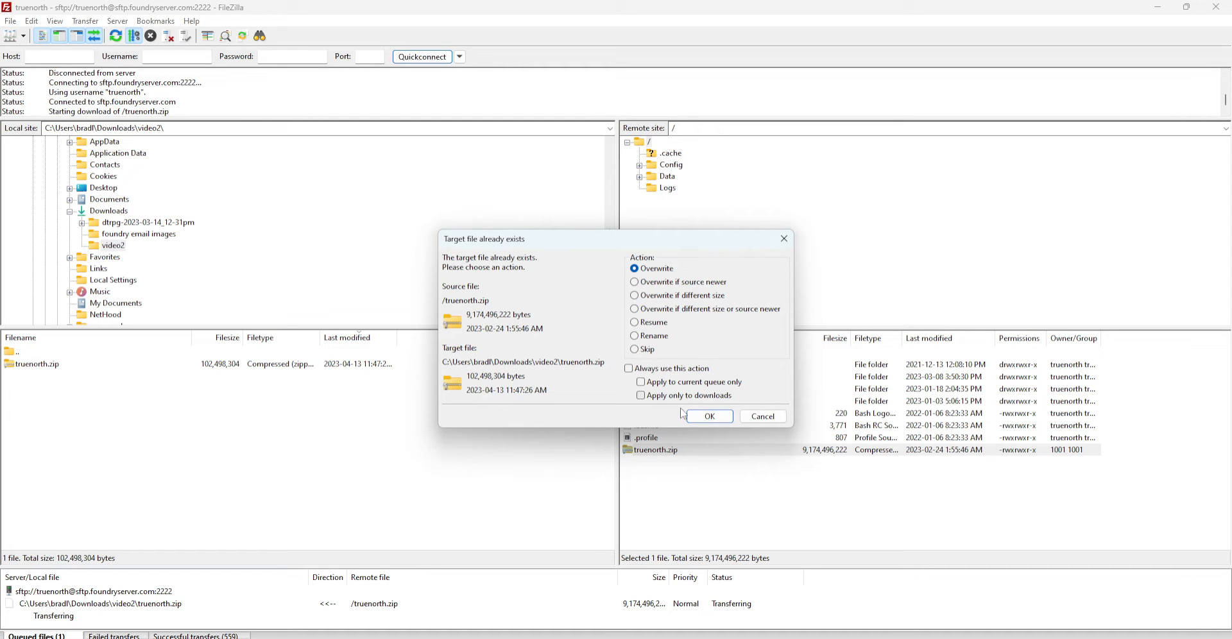
click(721, 417)
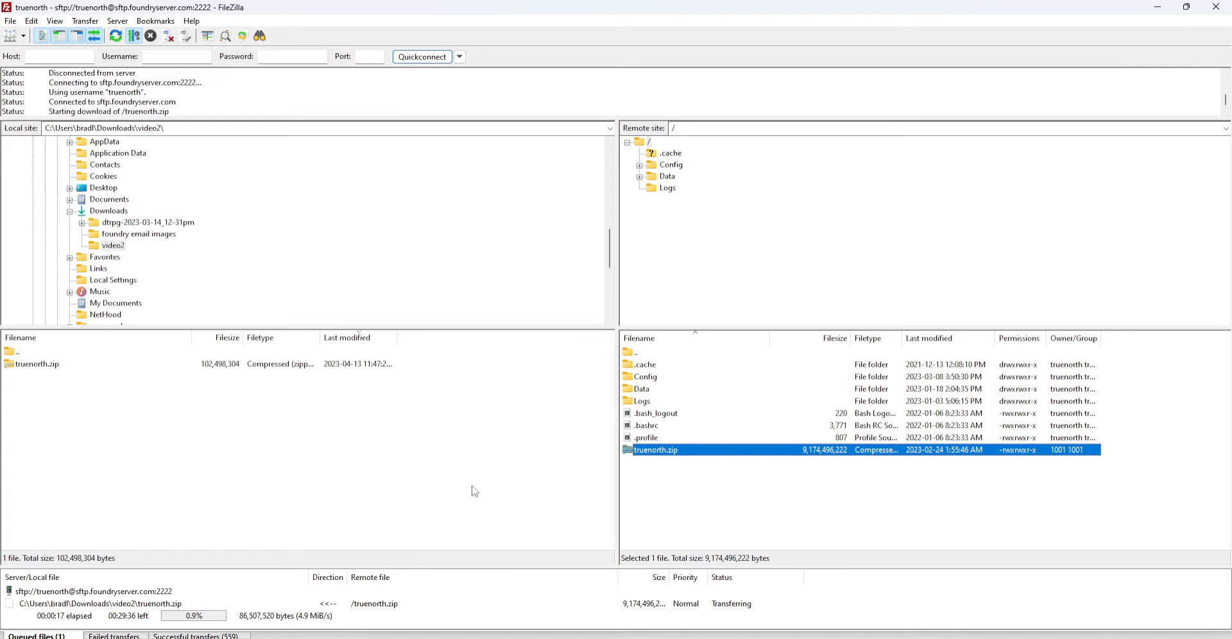
right_click(88, 591)
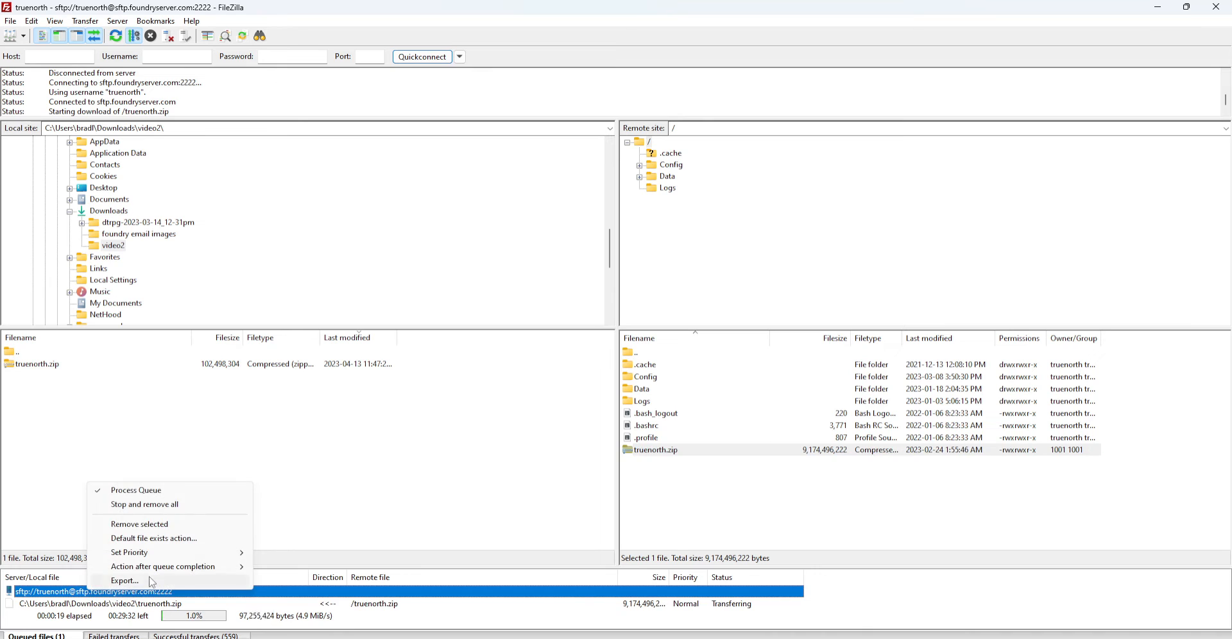
click(145, 504)
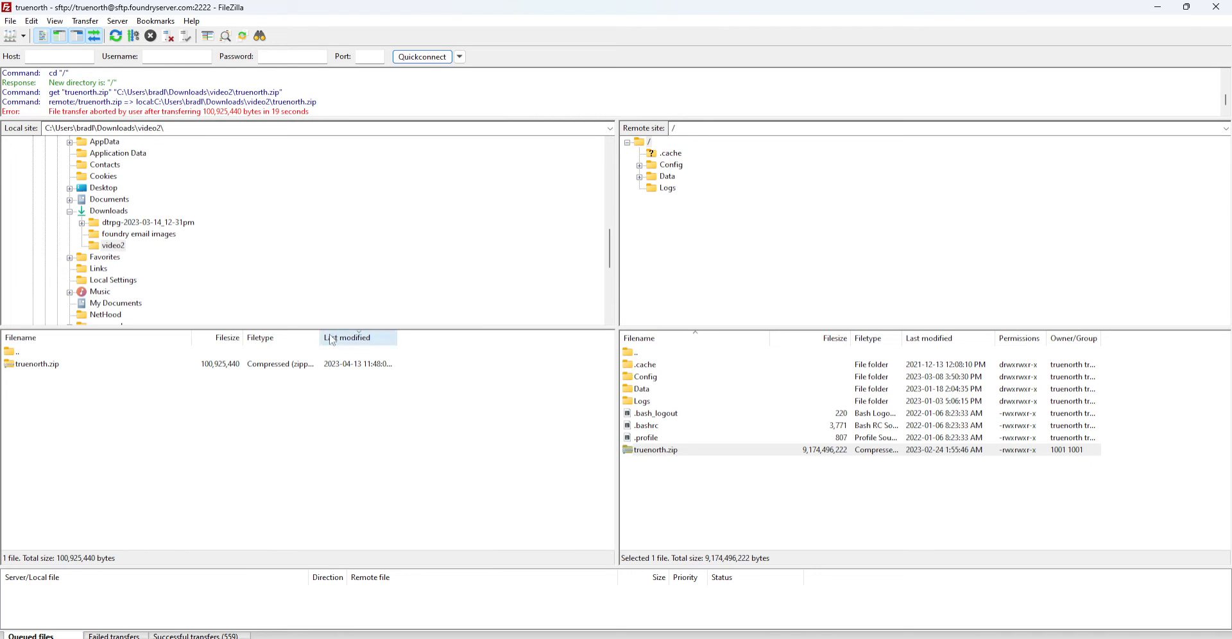
click(109, 199)
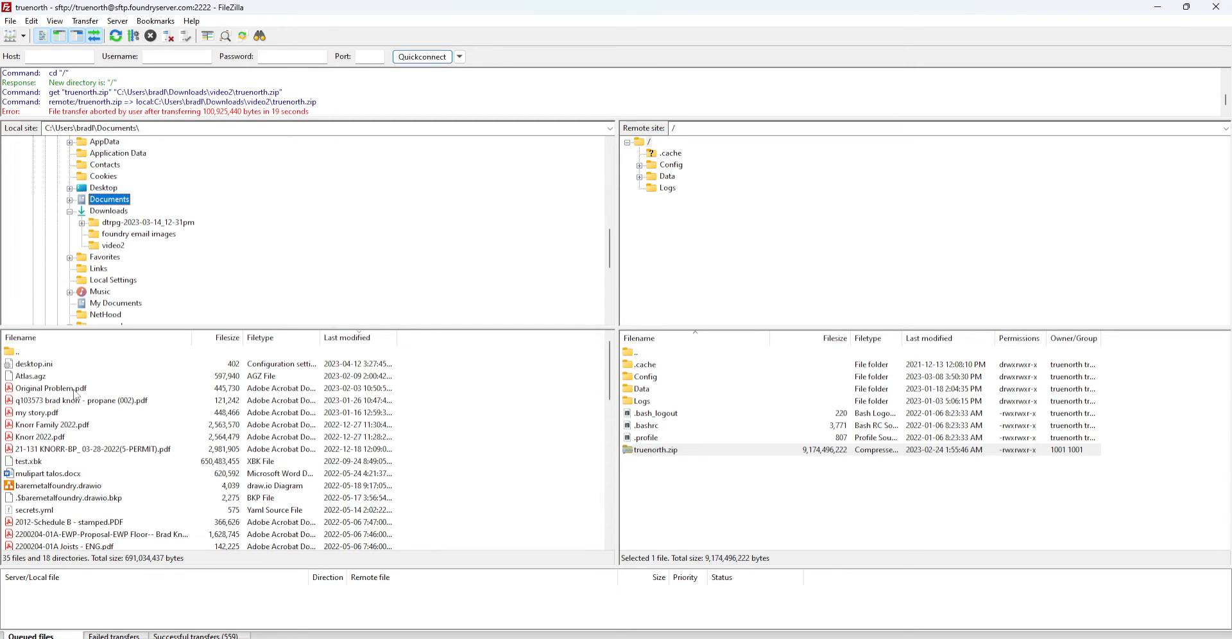
Upload Original Problem.pdf (445,730 bytes) to the server root, then upload it again, overwriting the copy
click(650, 142)
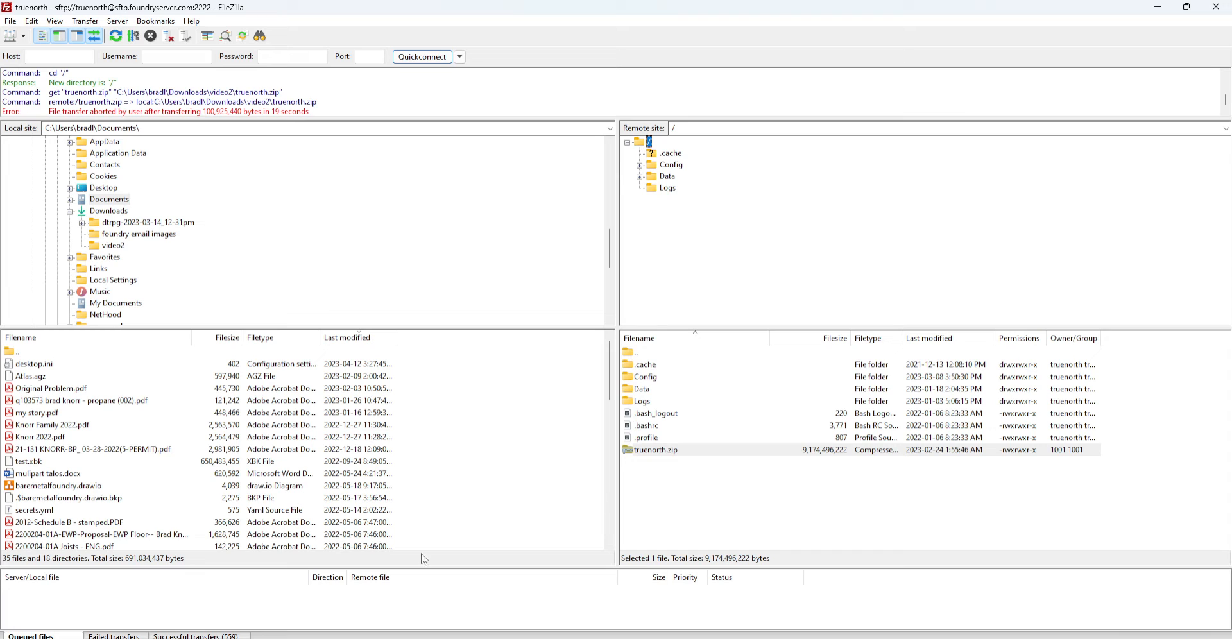
double_click(84, 390)
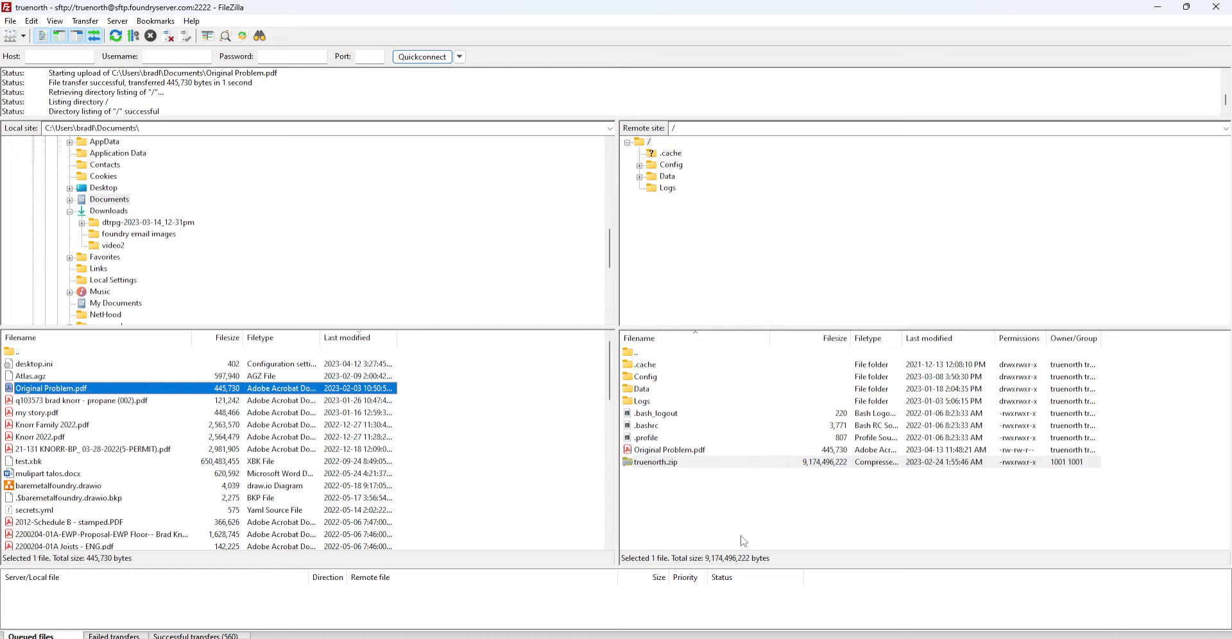
right_click(174, 382)
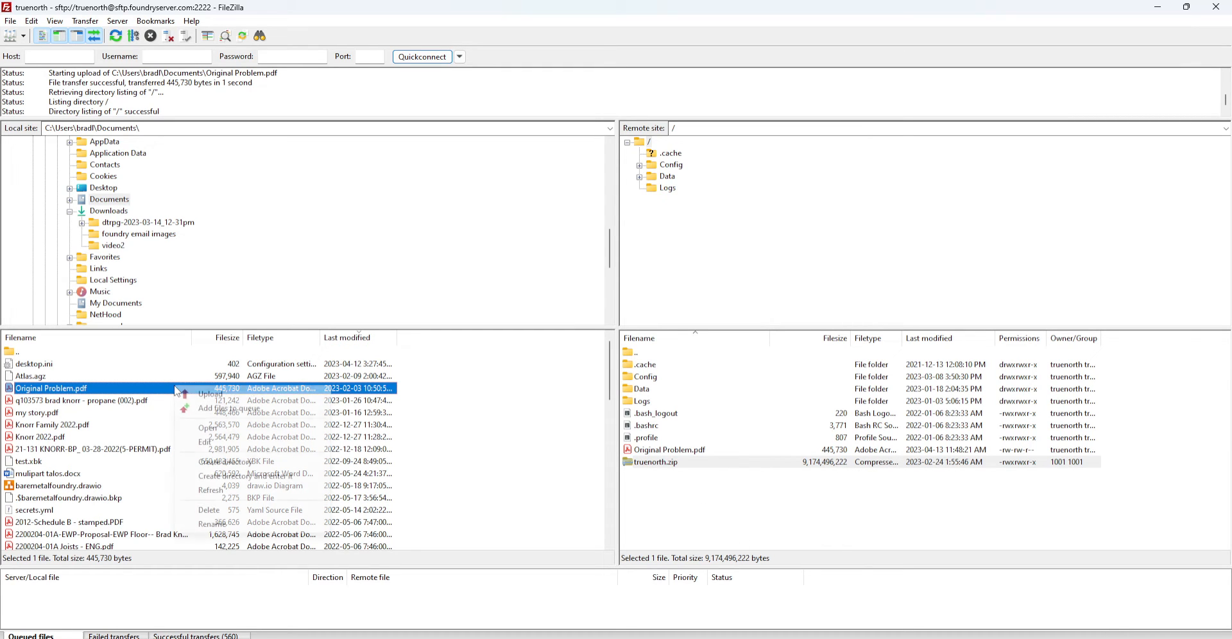
click(209, 394)
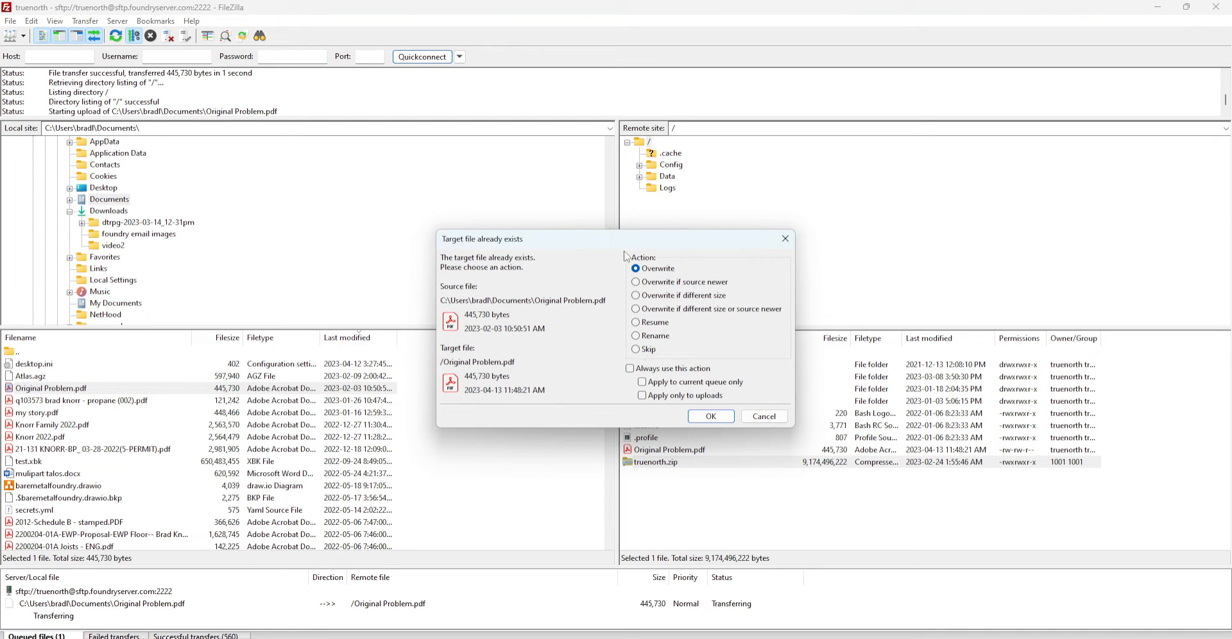
click(709, 416)
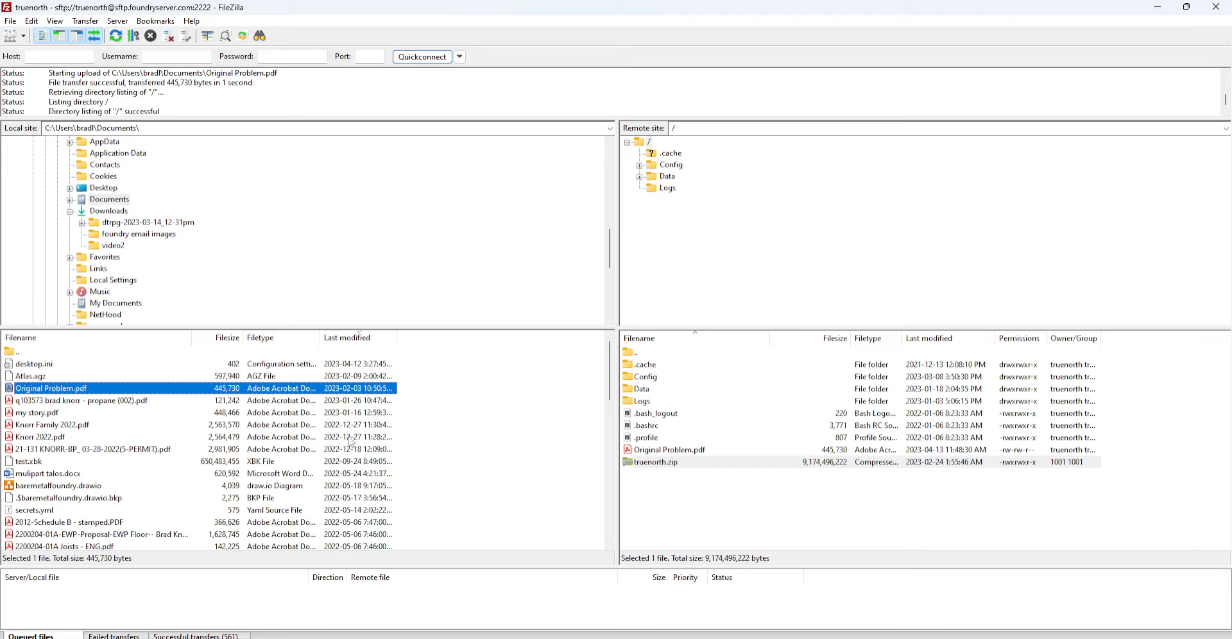
Re-upload Original Problem.pdf to the server root, overwriting the existing copy
drag(169, 391, 698, 515)
click(708, 416)
scroll(165, 520, down, 10)
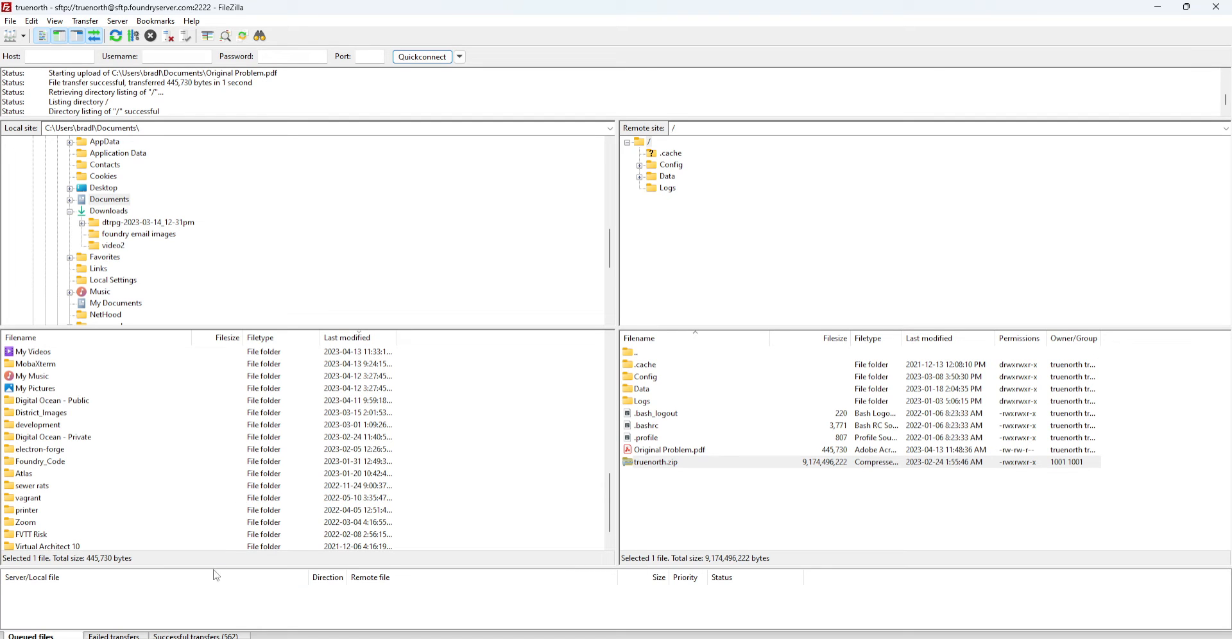
Start uploading the Foundry_Code folder to the server root, then cancel it and empty the queue
click(40, 463)
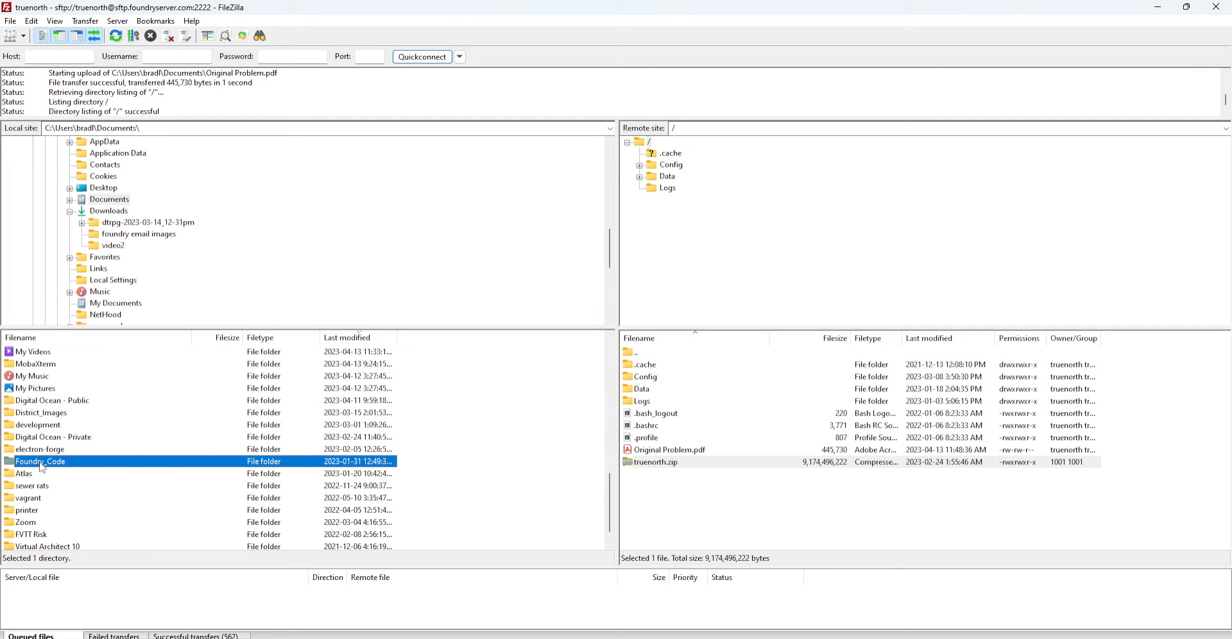
drag(41, 468, 728, 532)
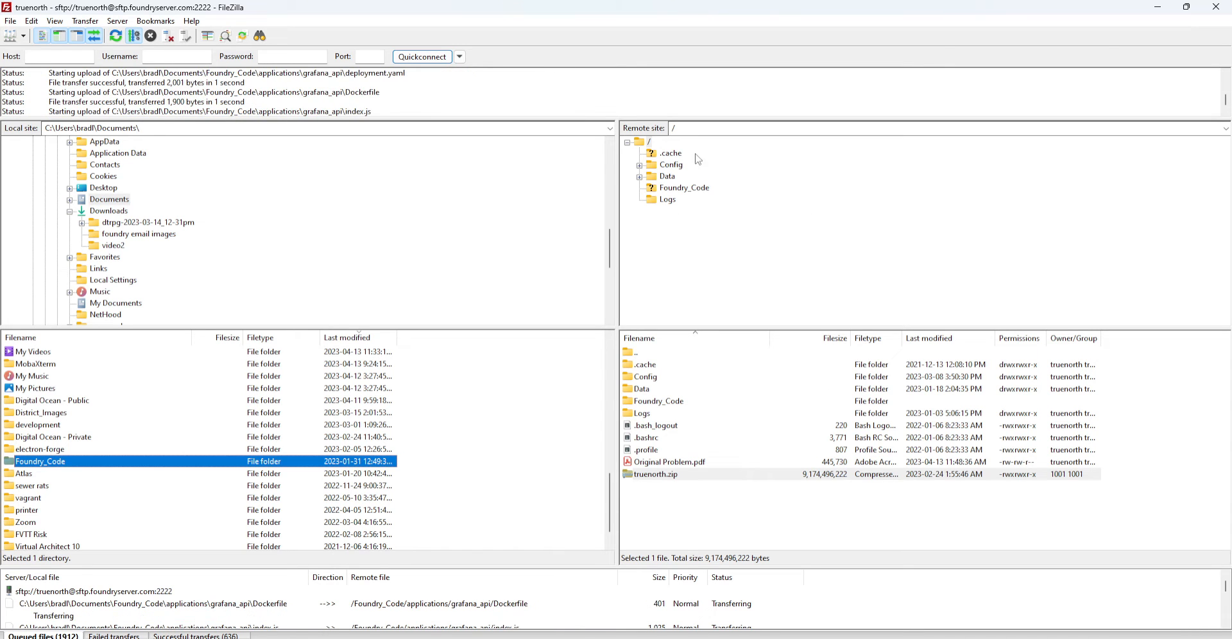
click(649, 142)
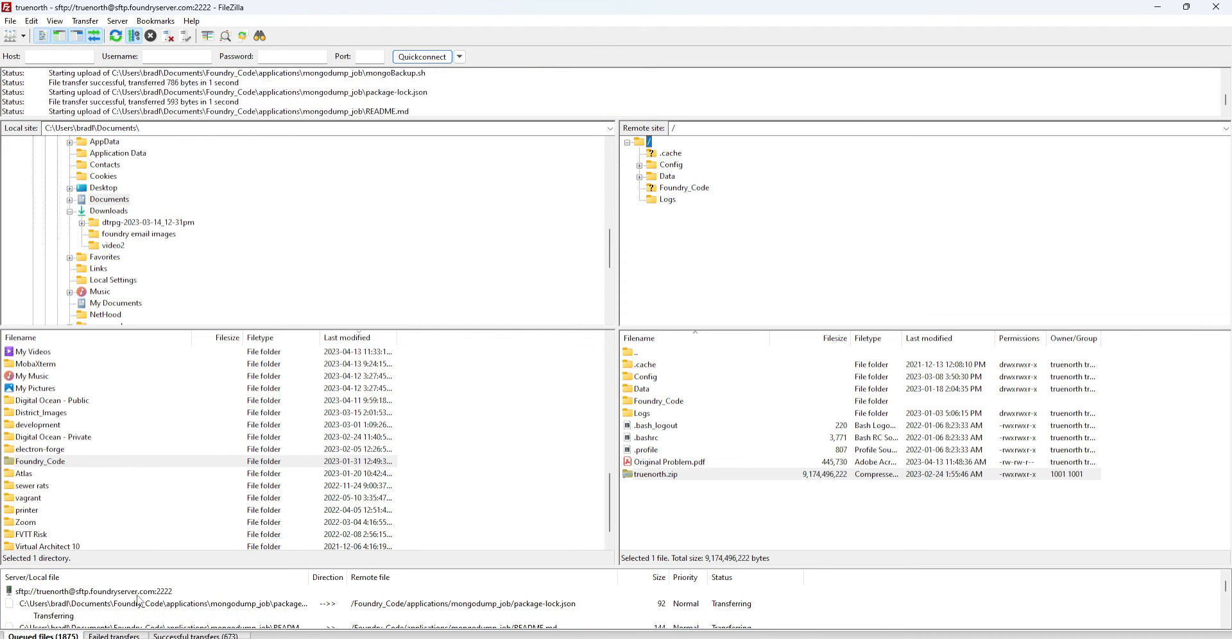
right_click(160, 591)
click(194, 508)
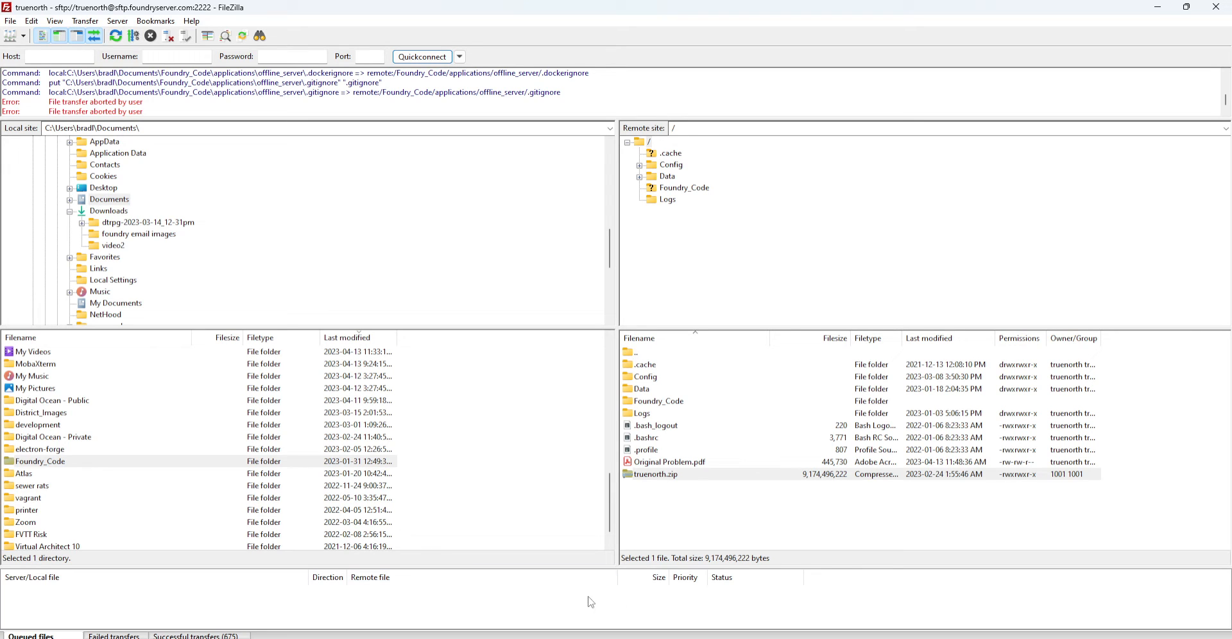
click(678, 402)
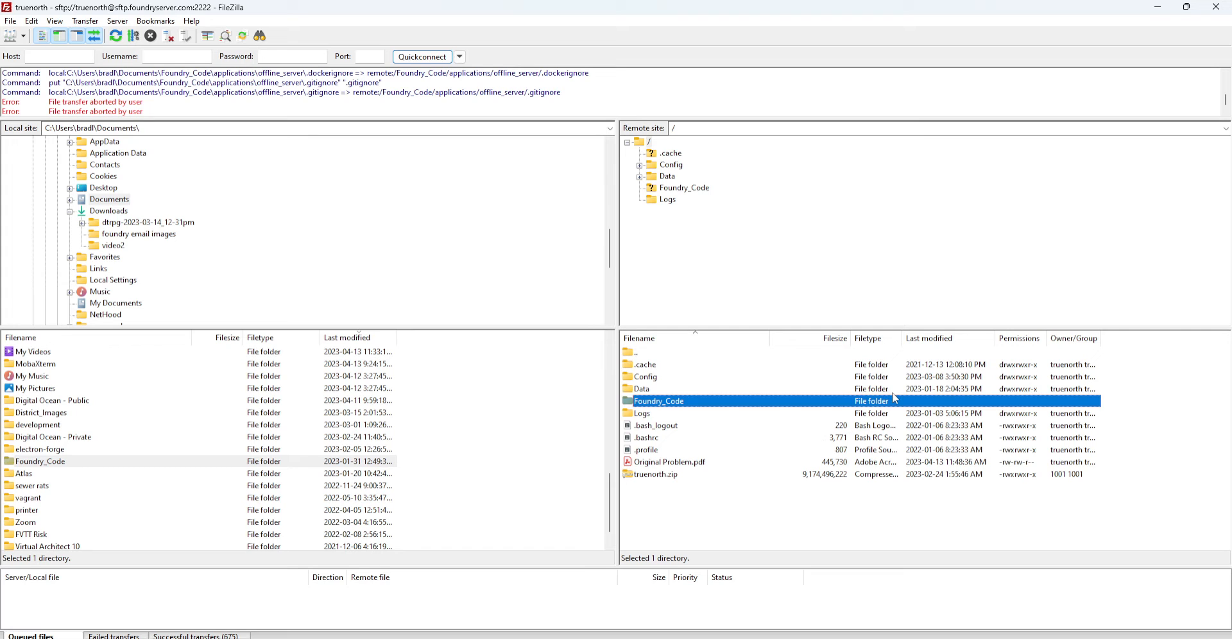
Delete Original Problem.pdf from the server root
click(687, 462)
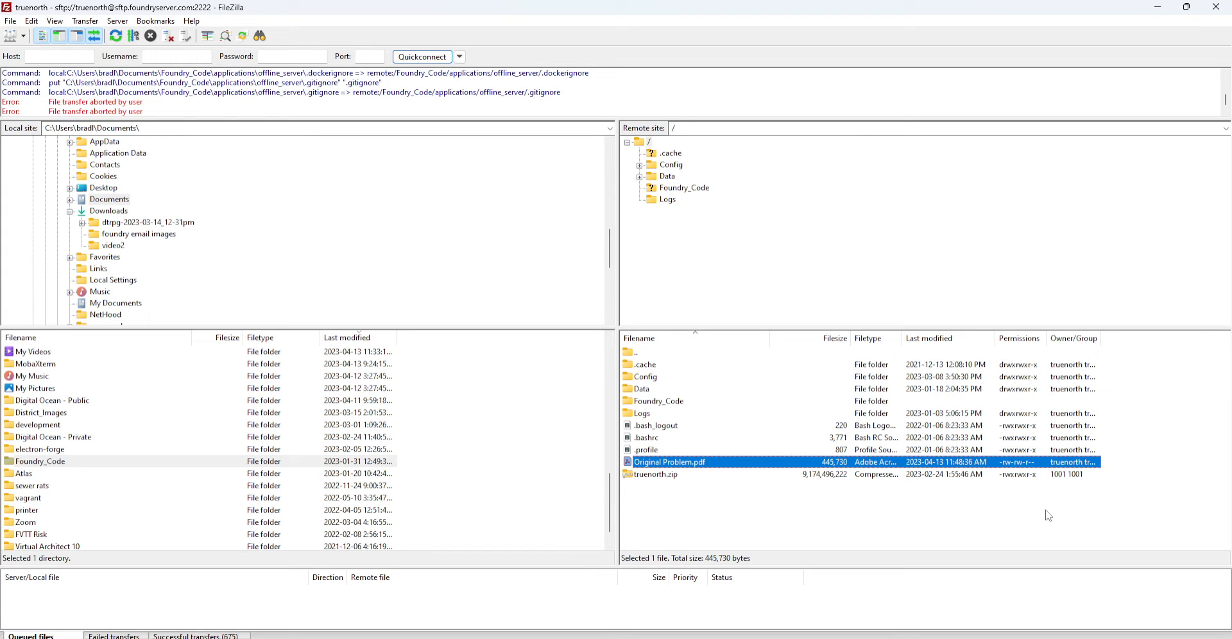
key(Delete)
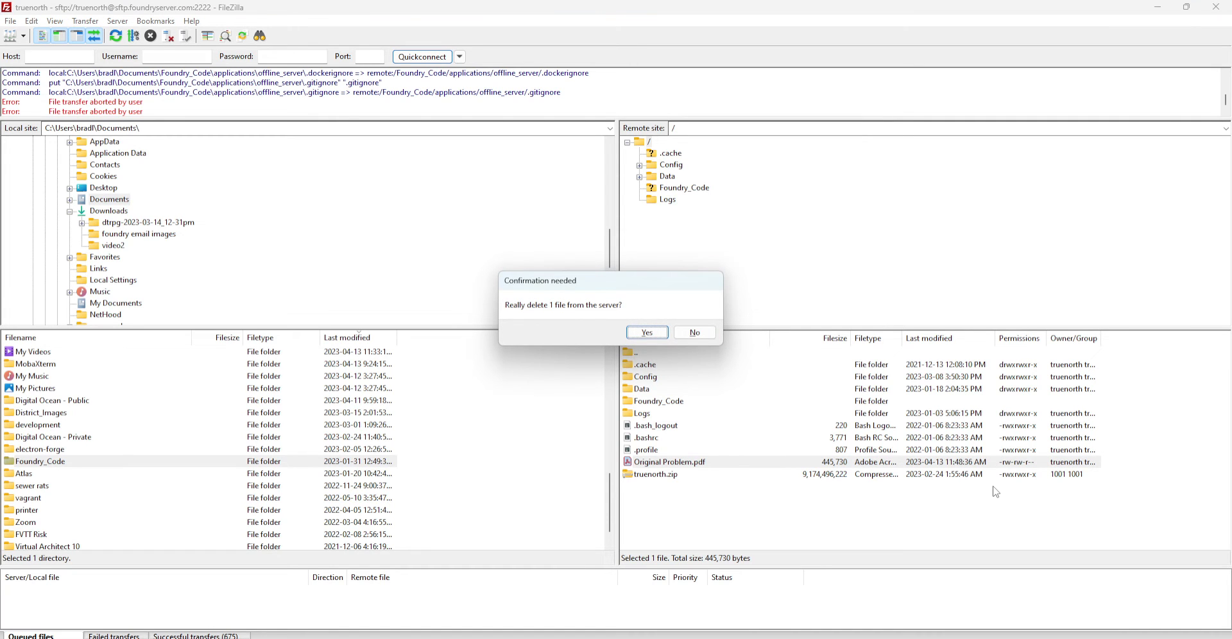
click(647, 333)
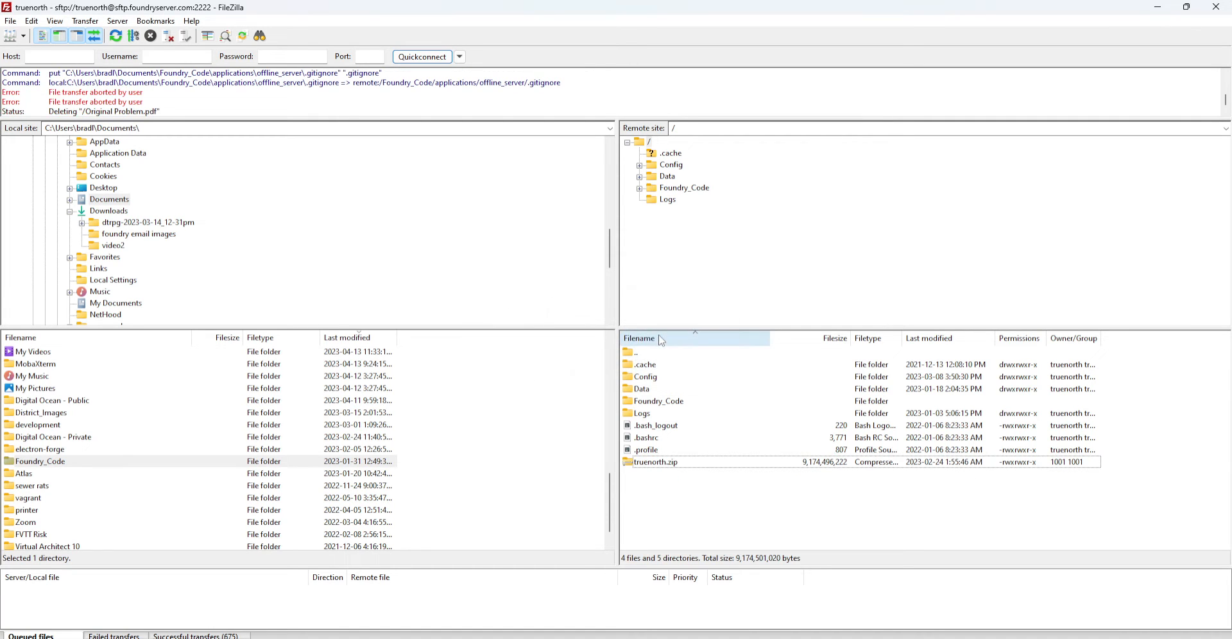
Delete the Foundry_Code folder and its contents from the server
click(666, 404)
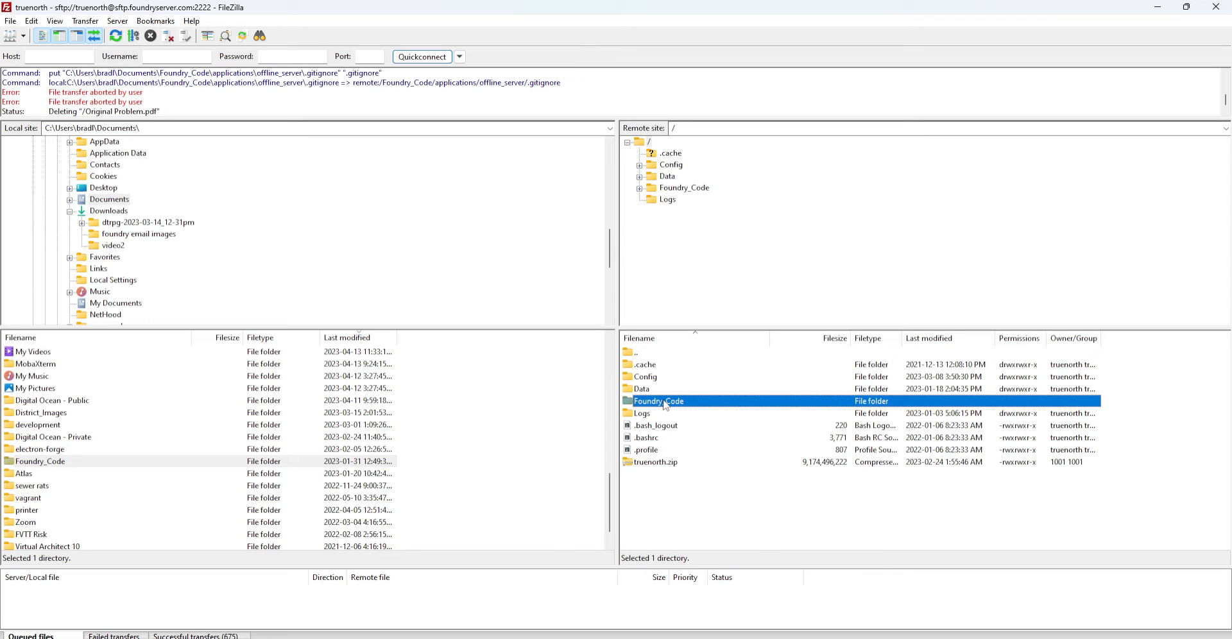
right_click(666, 404)
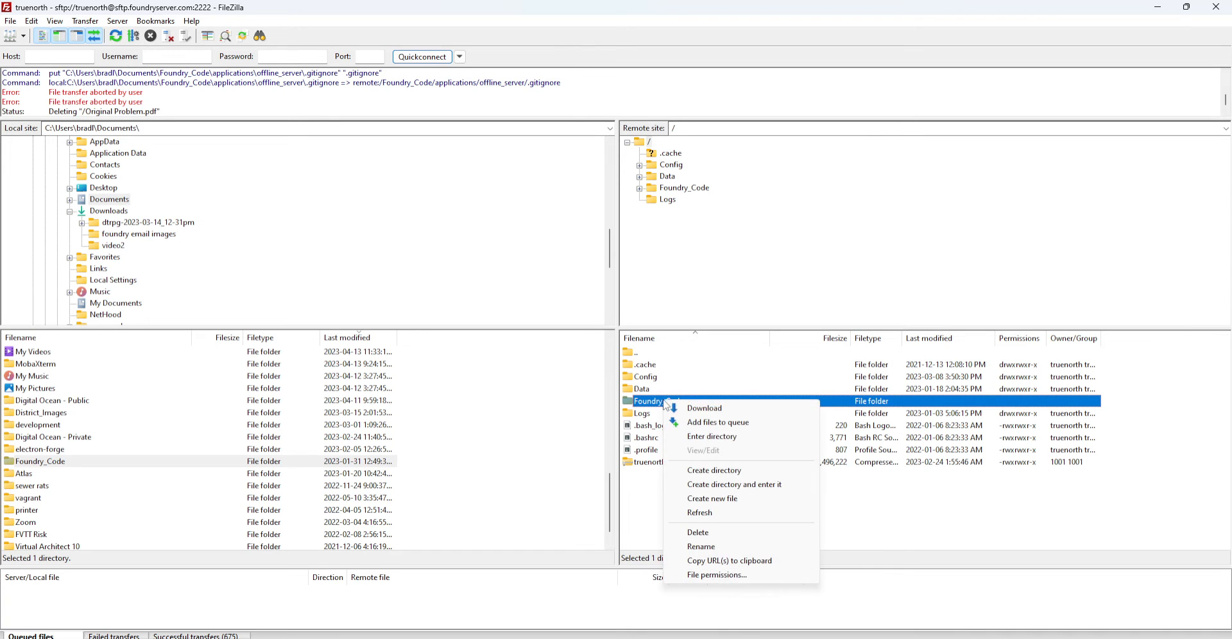
click(698, 533)
click(647, 333)
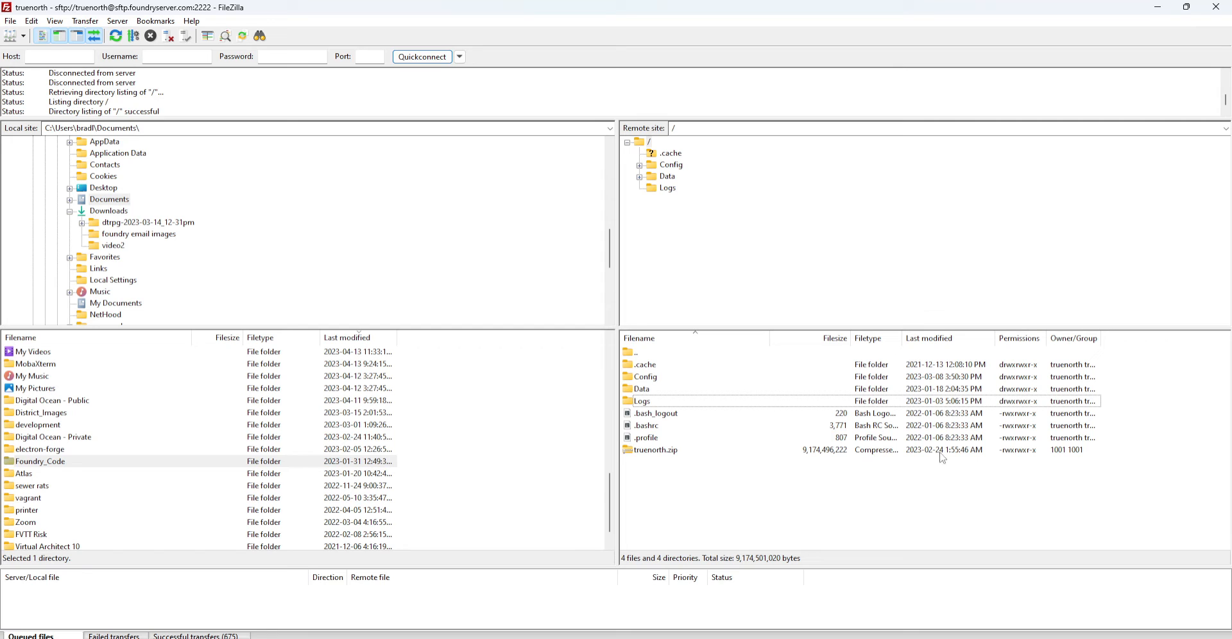
Browse the local tree from the user folder through AppData\Local to FoundryVTT, showing Config, Data and Logs
click(71, 212)
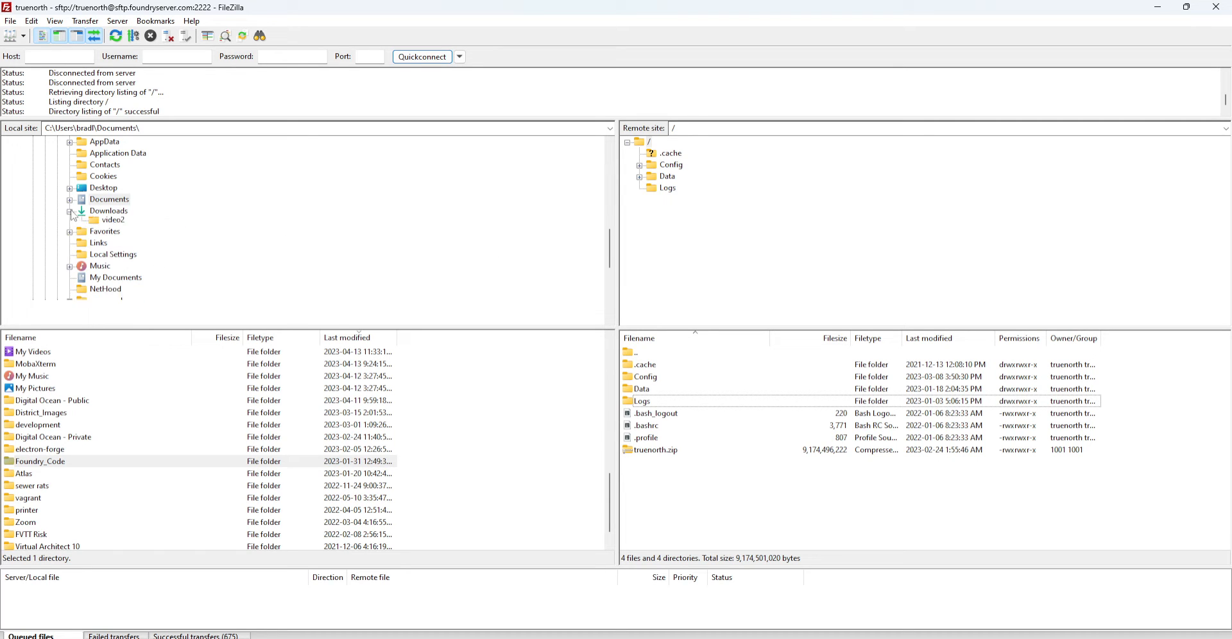
scroll(315, 225, up, 10)
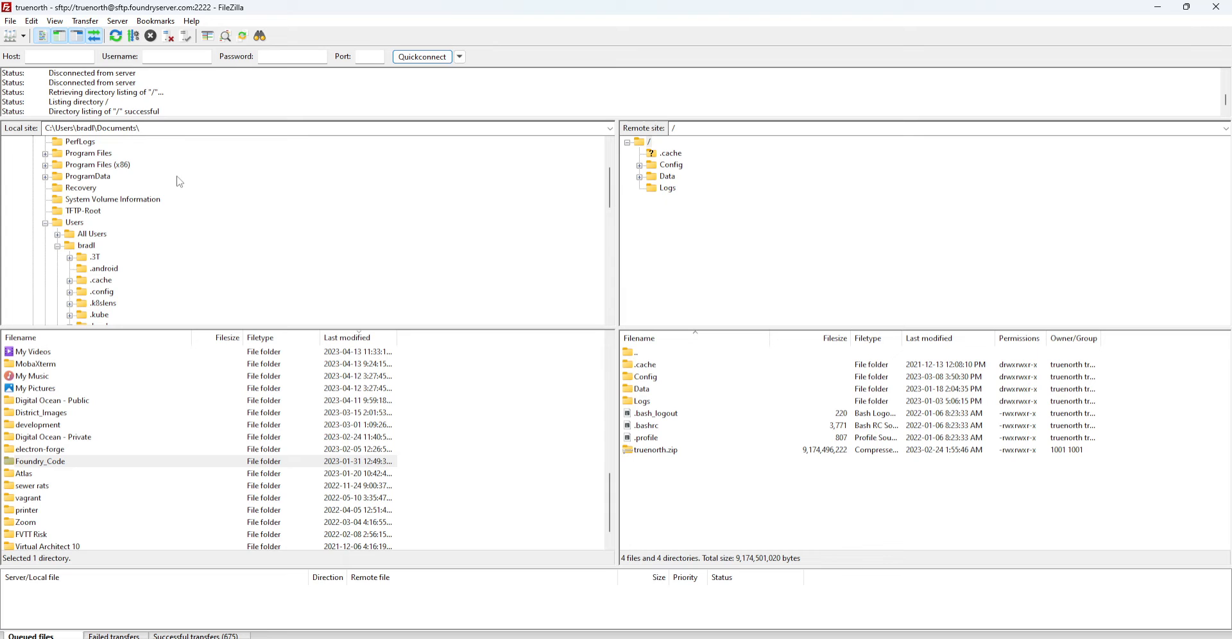
scroll(180, 181, down, 3)
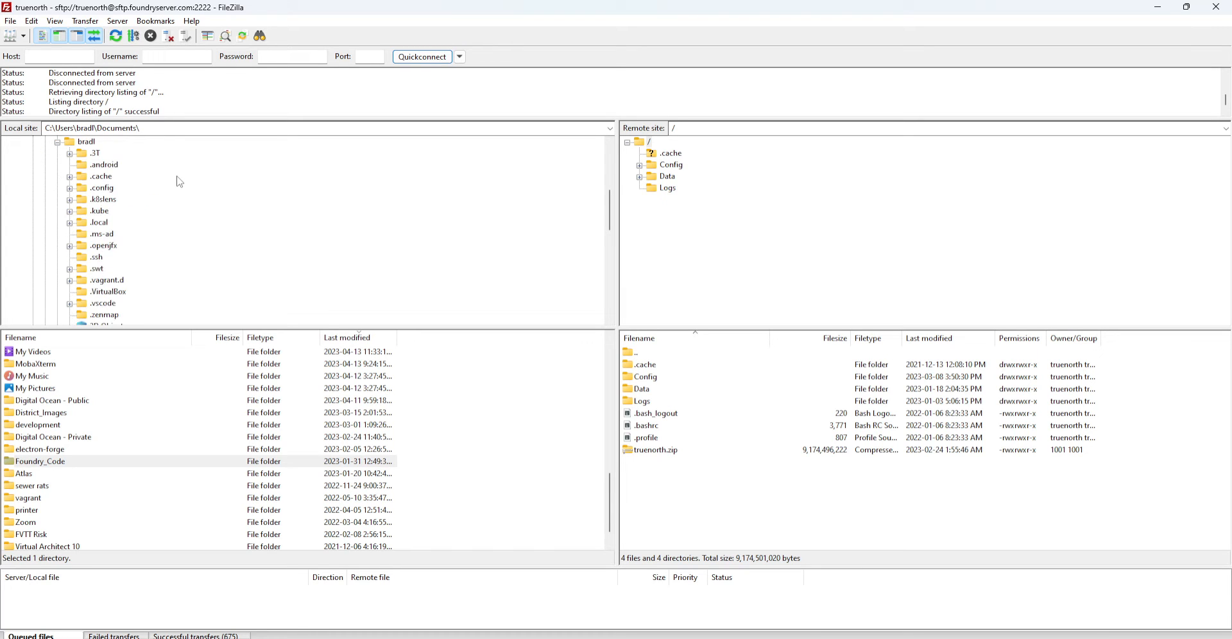
scroll(180, 181, down, 3)
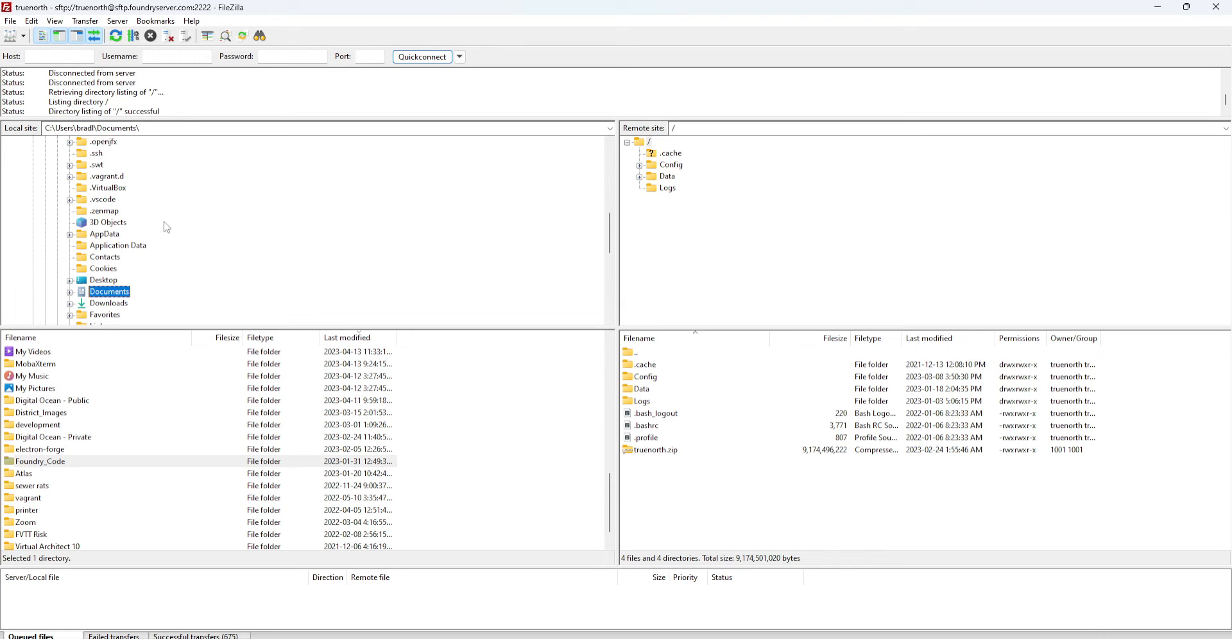
scroll(183, 212, up, 5)
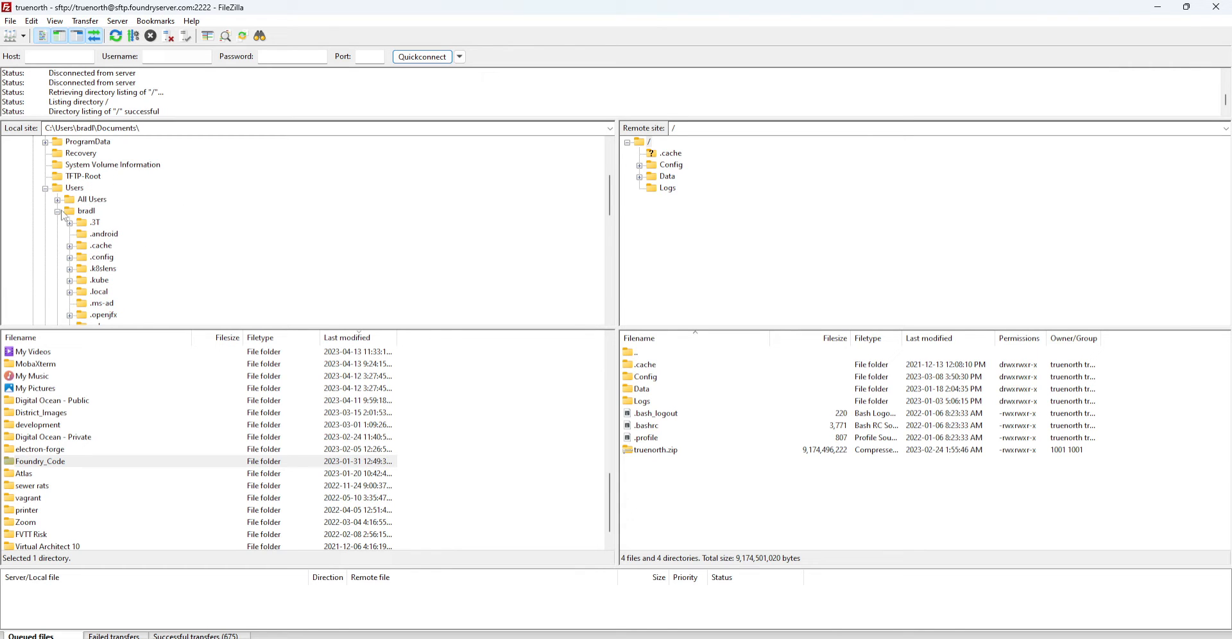
click(88, 212)
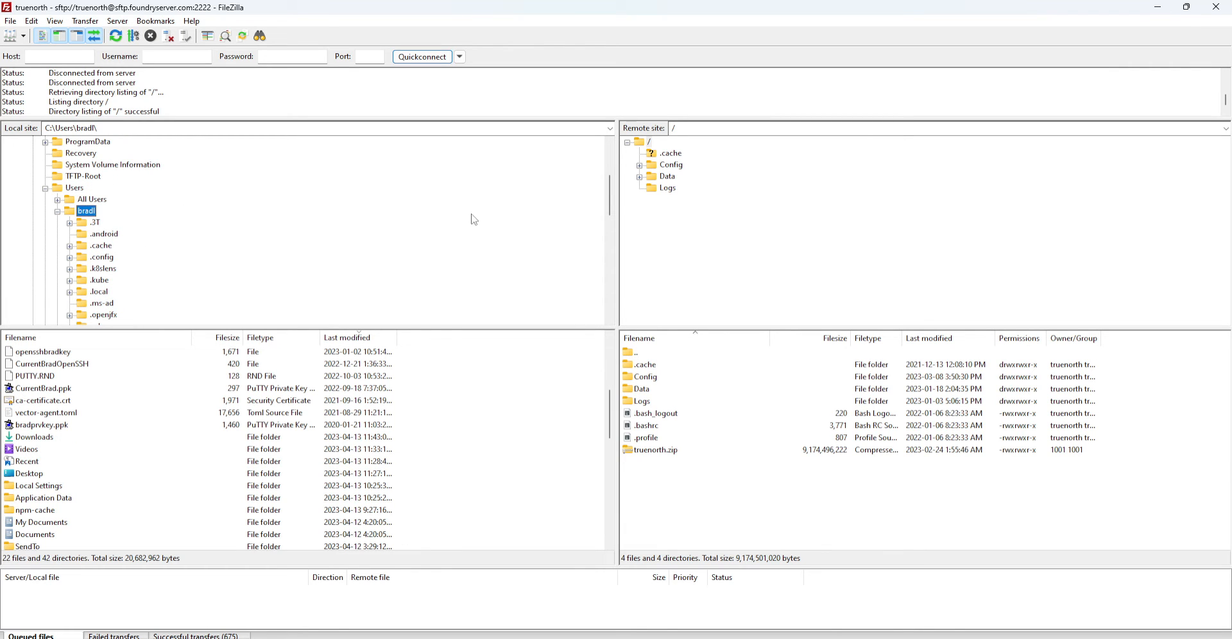
scroll(474, 219, down, 6)
click(70, 200)
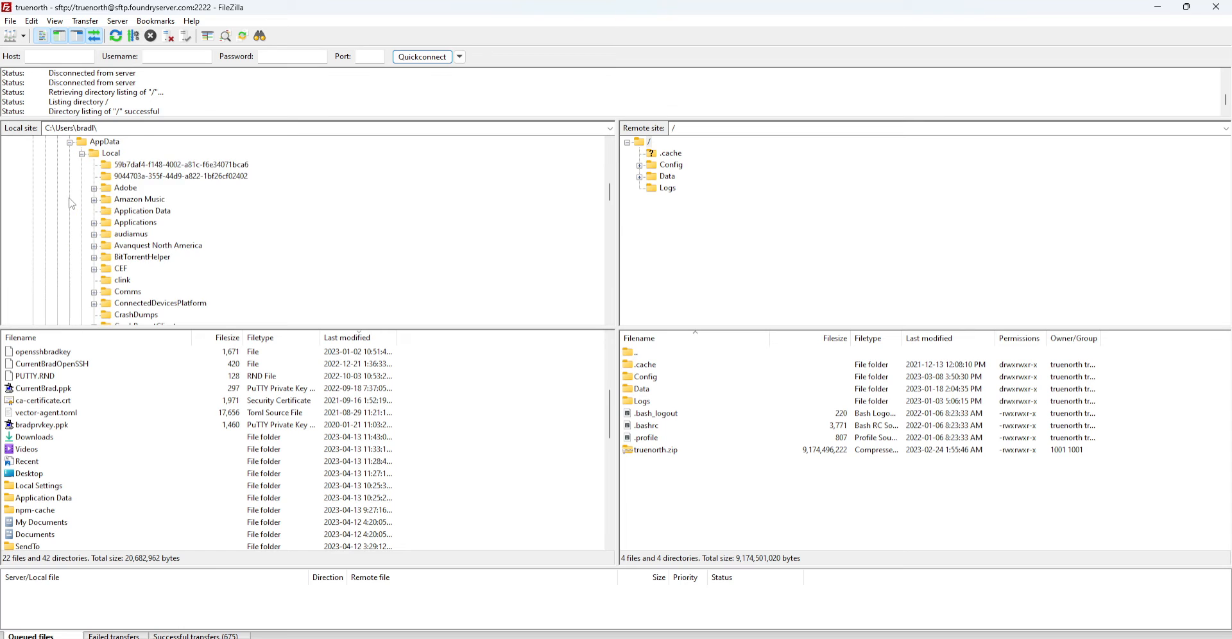
scroll(154, 224, down, 6)
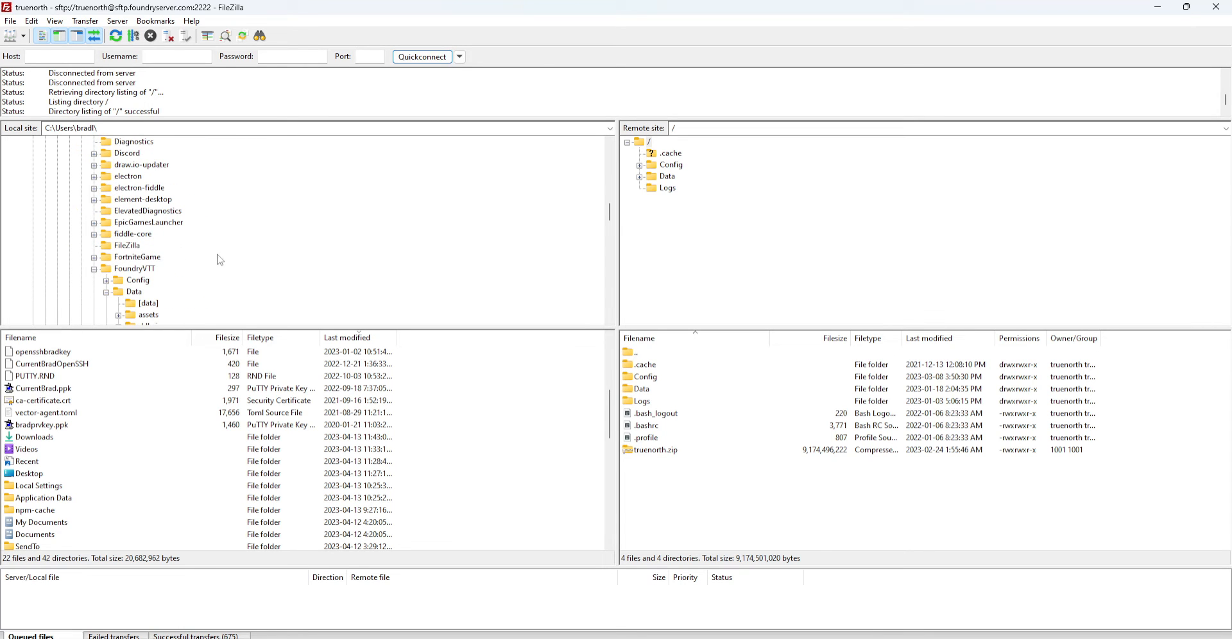
click(105, 270)
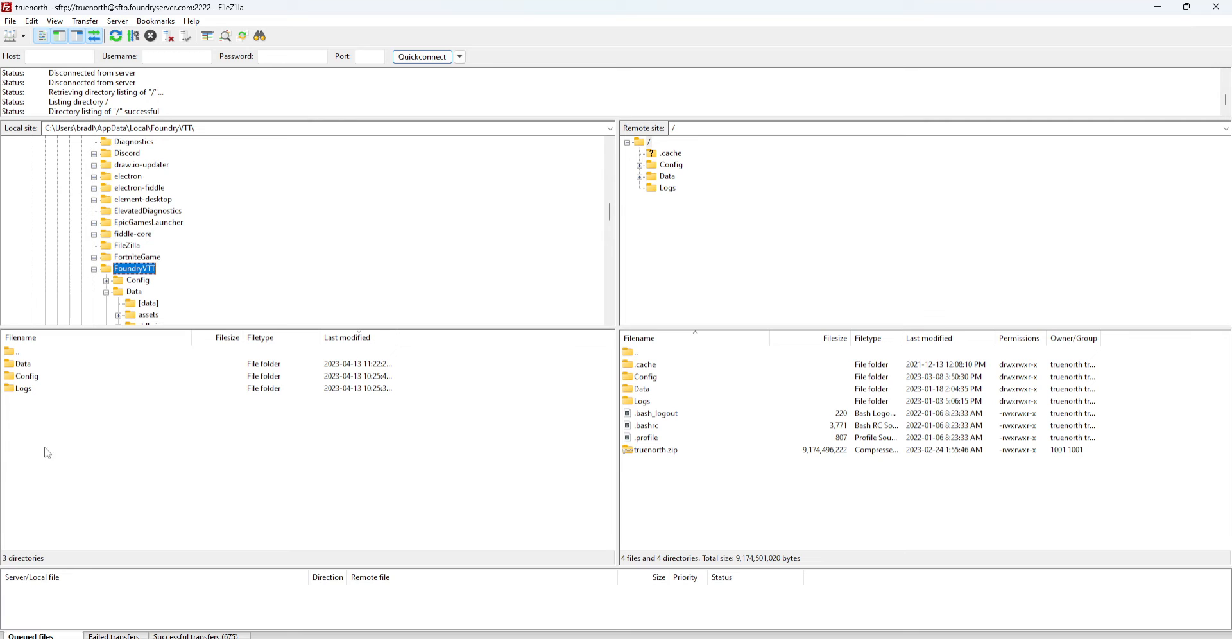
Open local FoundryVTT\Data\worlds, select my-test-world, and expand the server's Data folder
double_click(28, 368)
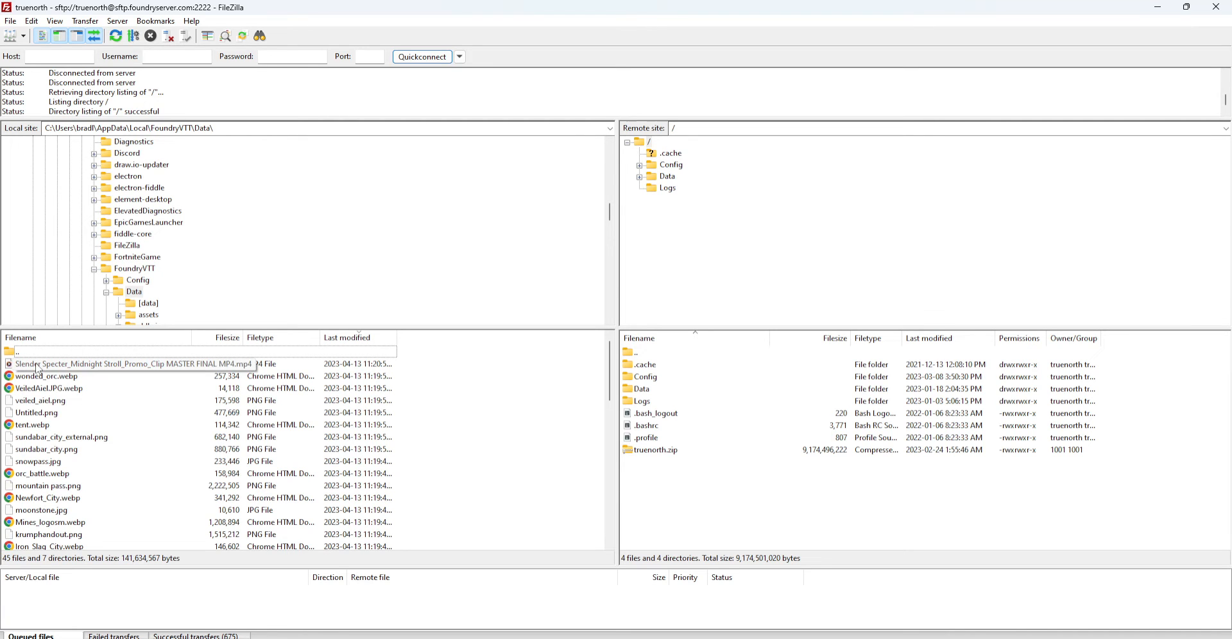
scroll(90, 400, down, 12)
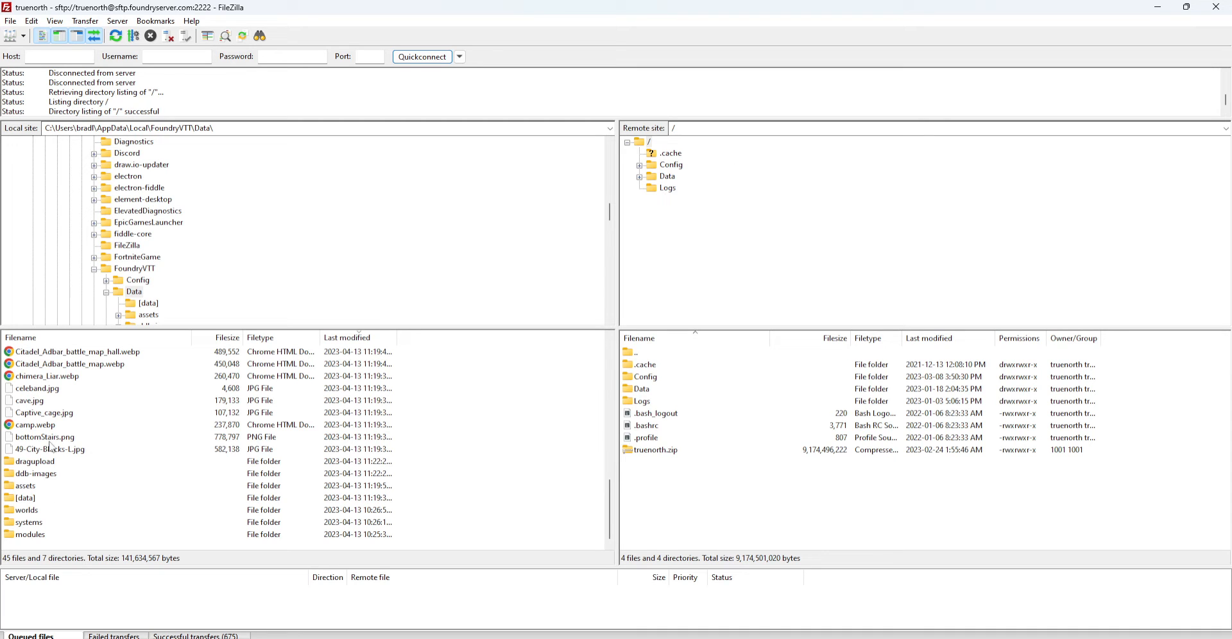
click(39, 510)
click(64, 523)
click(56, 536)
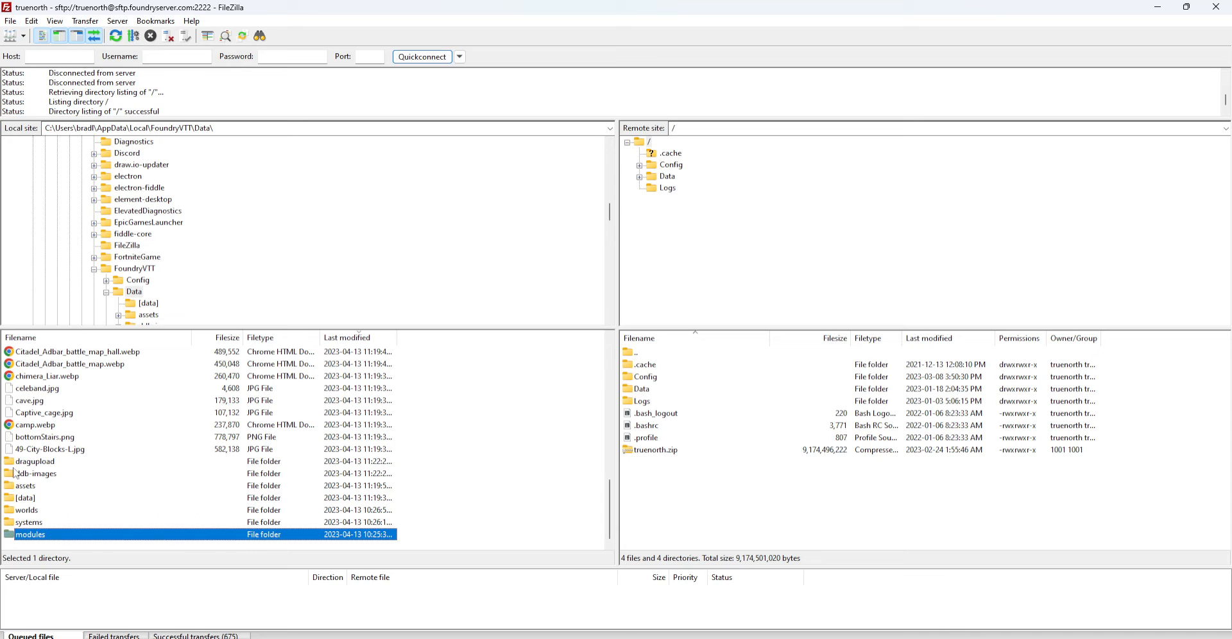
double_click(34, 512)
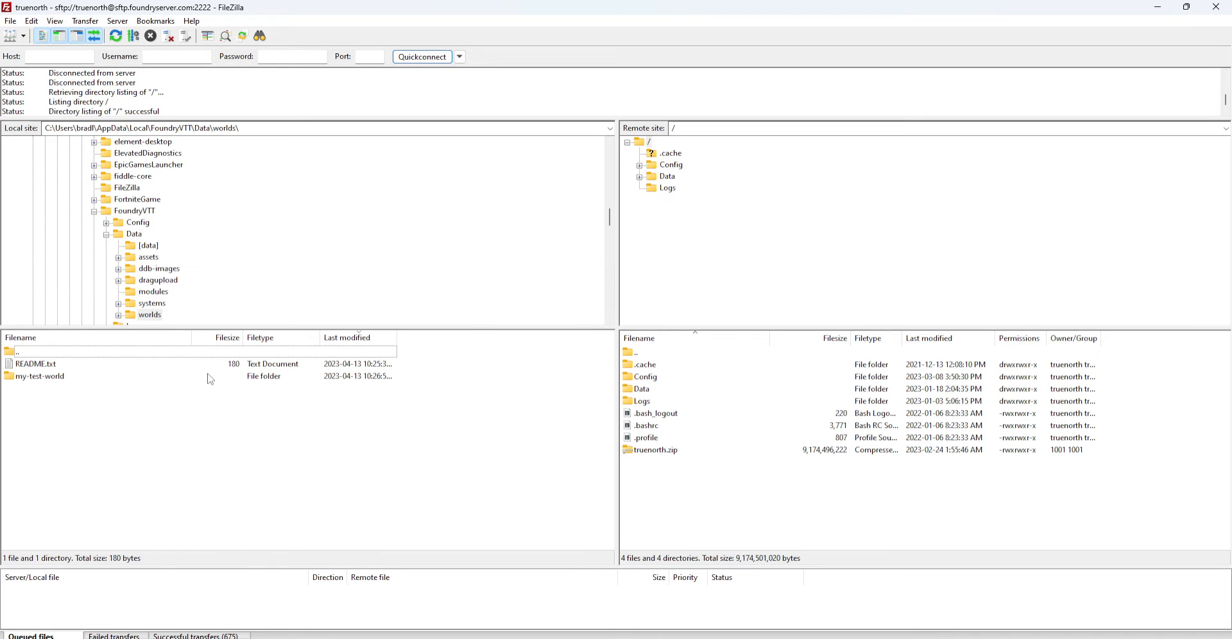
click(42, 378)
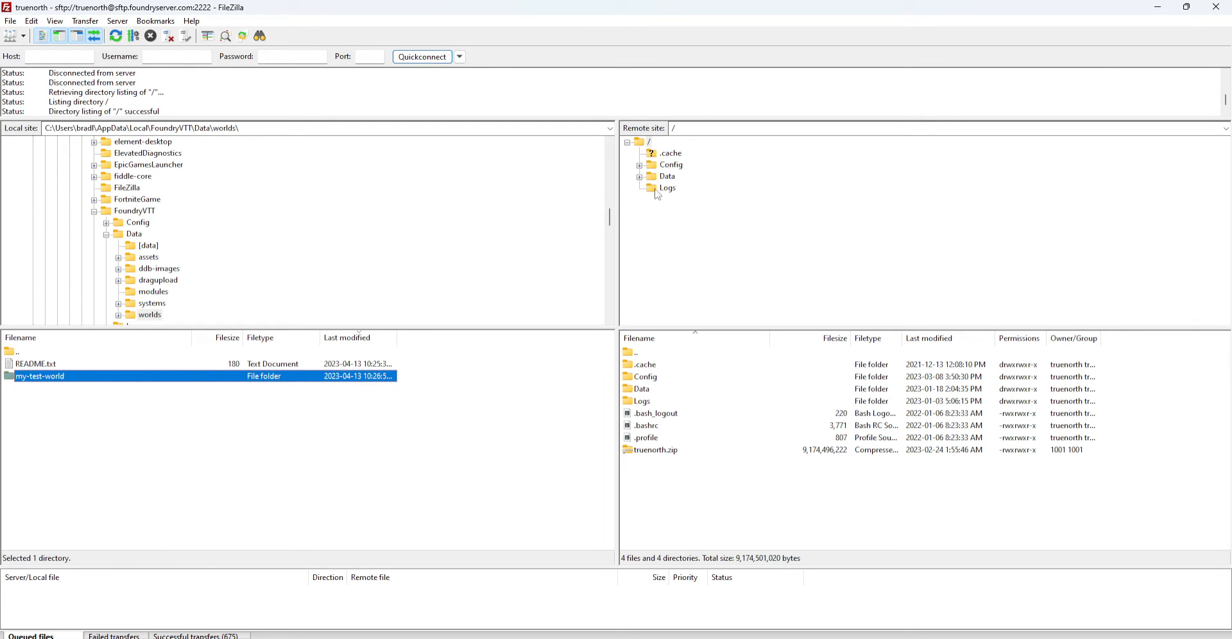
click(639, 177)
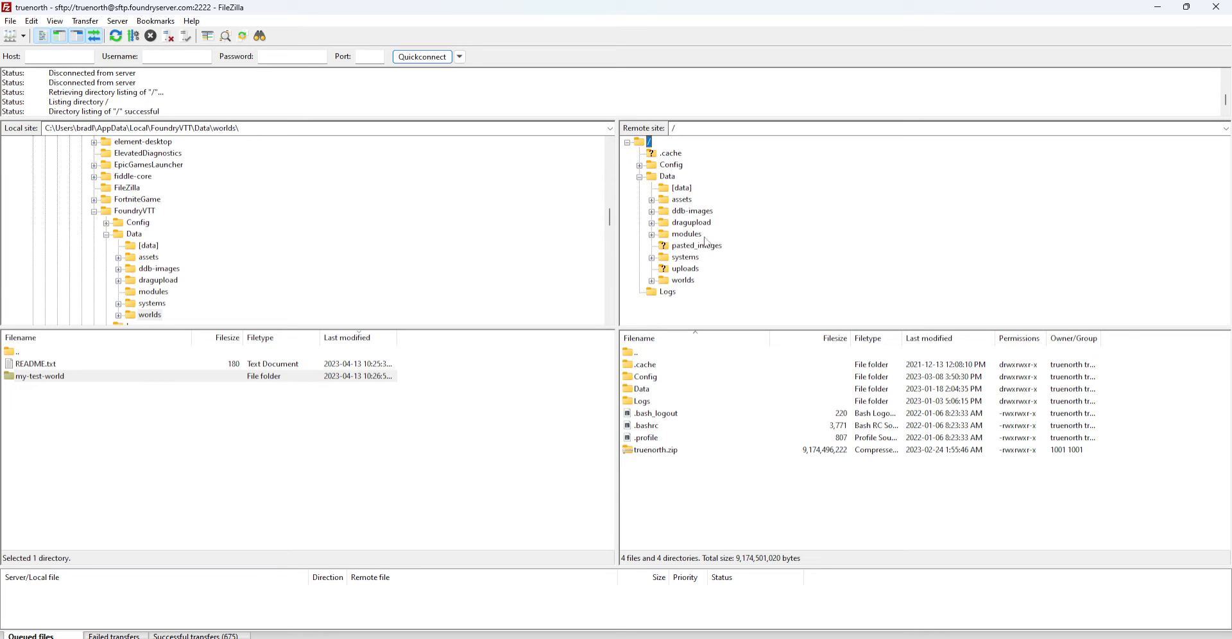
List the server's /Data/worlds (blades, dev-world, sewer-rats, skt, xmas) with my-test-world selected locally
click(651, 280)
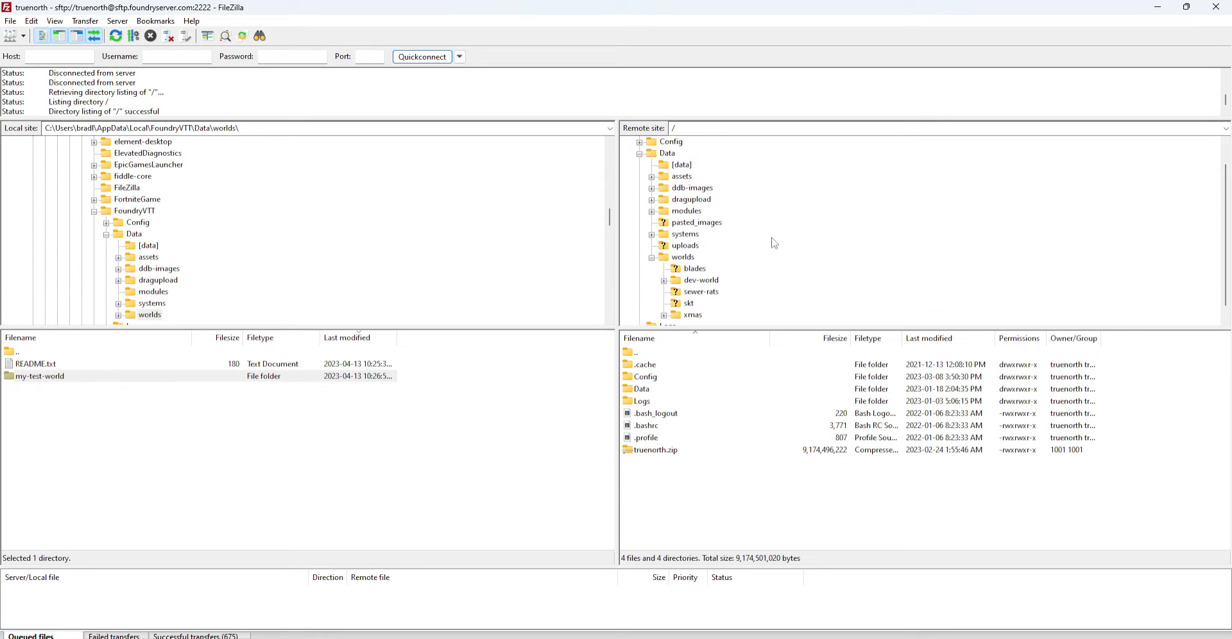
scroll(773, 244, down, 1)
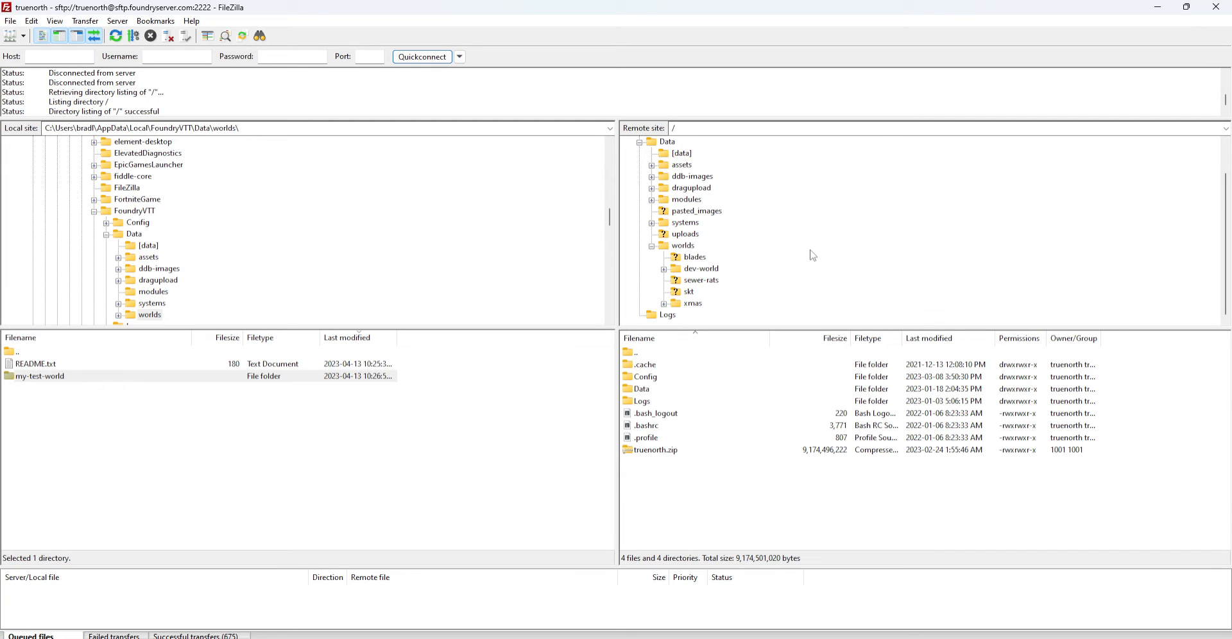
click(53, 381)
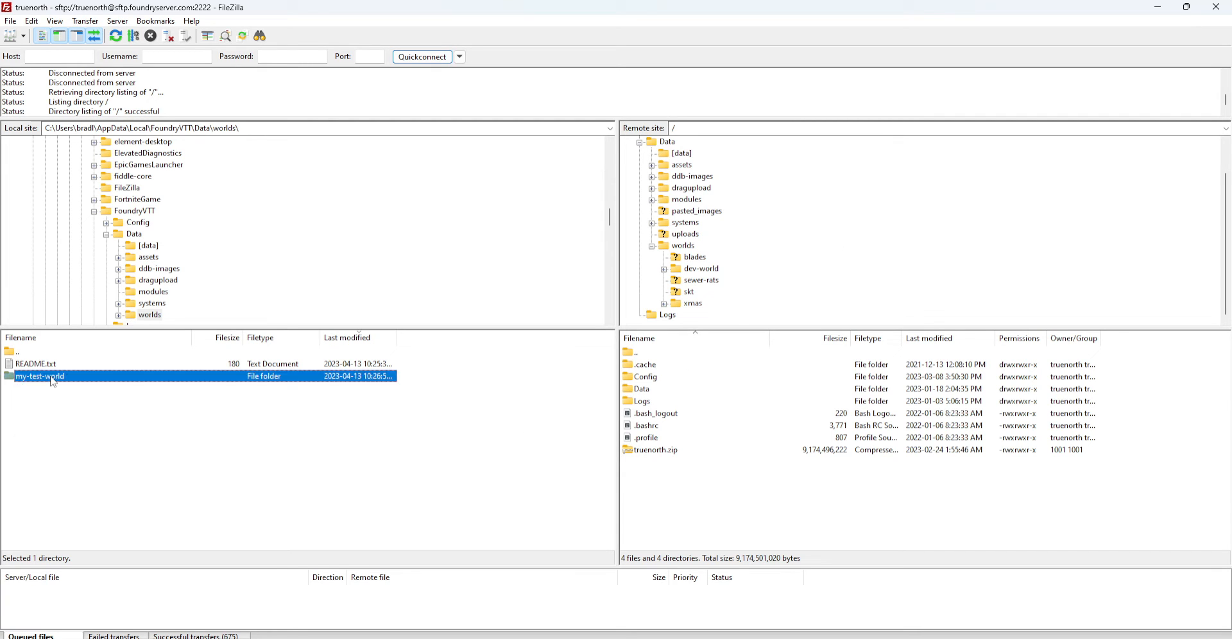
click(693, 247)
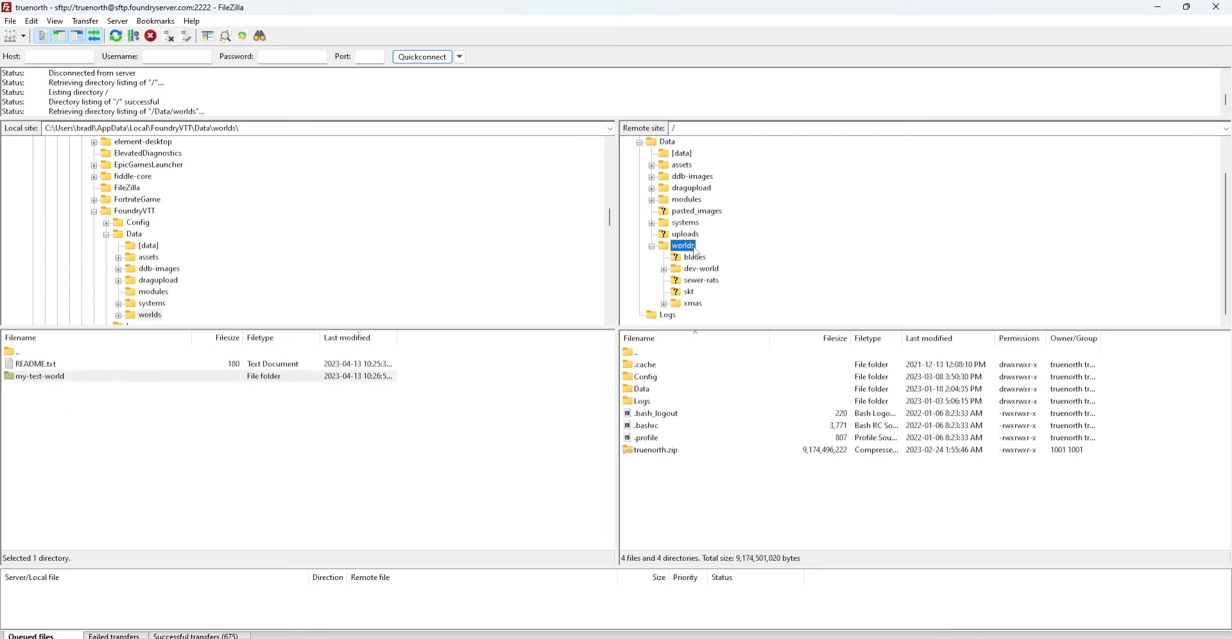
click(693, 248)
click(779, 249)
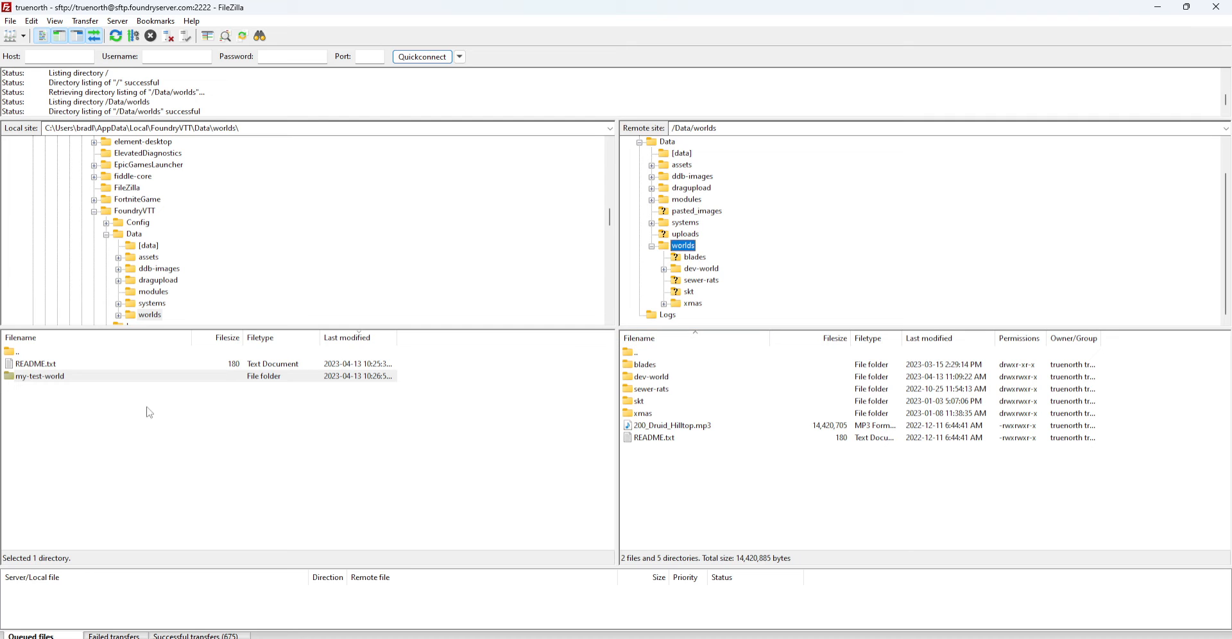
click(45, 379)
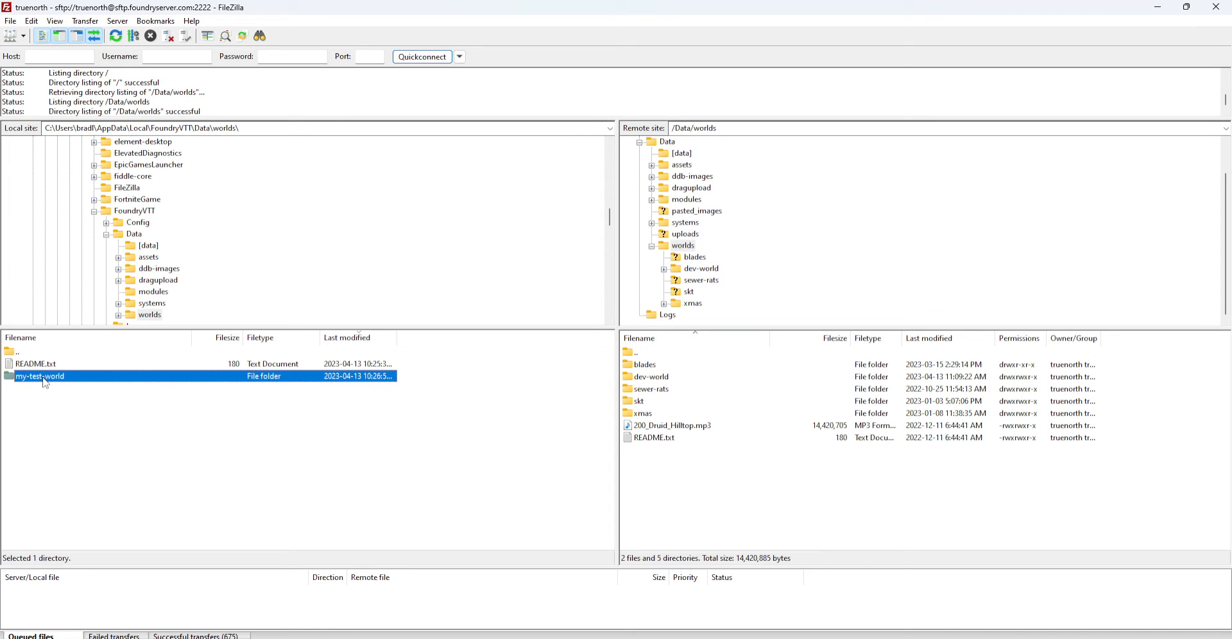
Upload the local my-test-world folder into /Data/worlds and expand it in the server tree
right_click(48, 383)
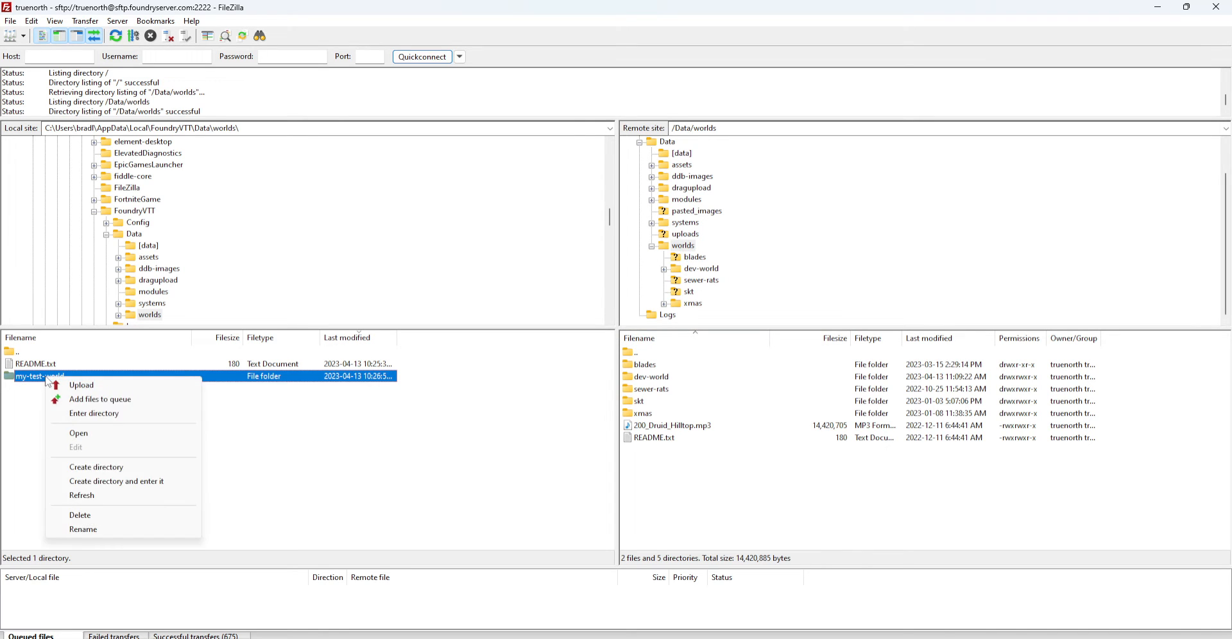
click(82, 386)
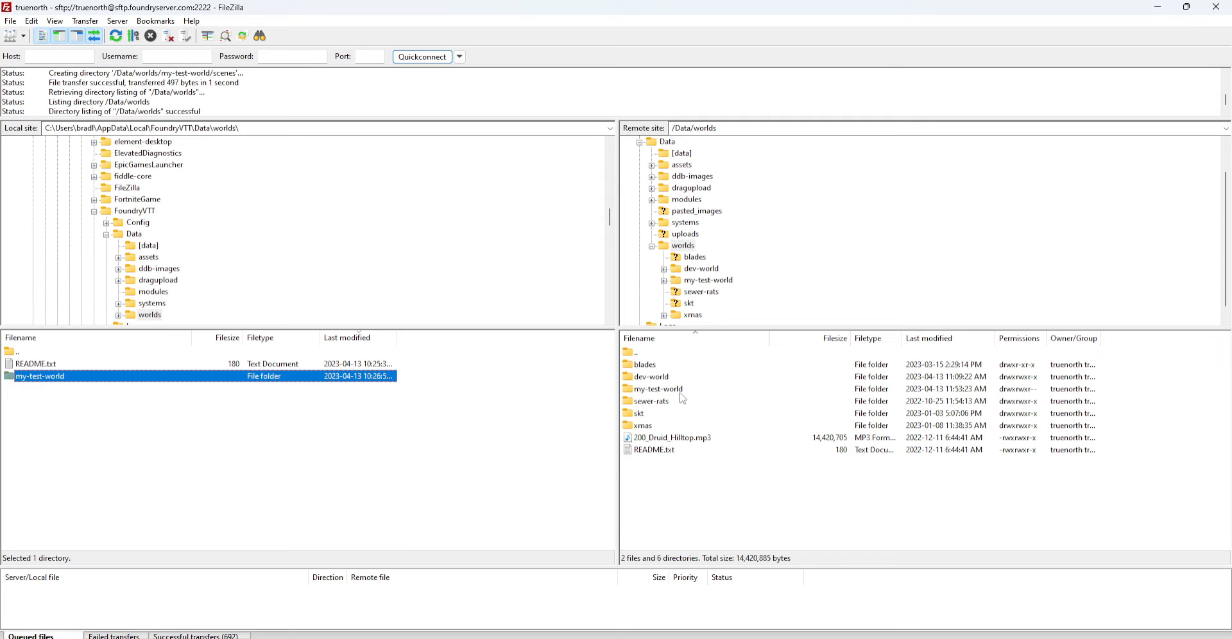
click(664, 280)
Compare my-test-world's 15 data files locally and on the server, checking scenes.db, then return to FoundryServer in Chrome
click(706, 292)
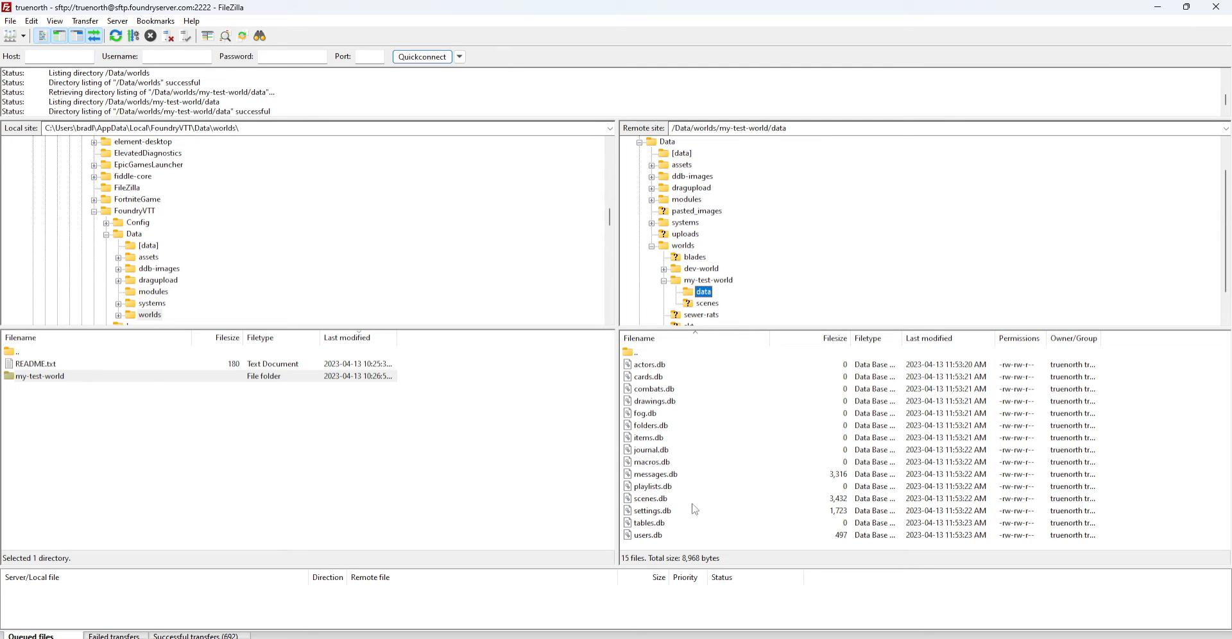
double_click(44, 376)
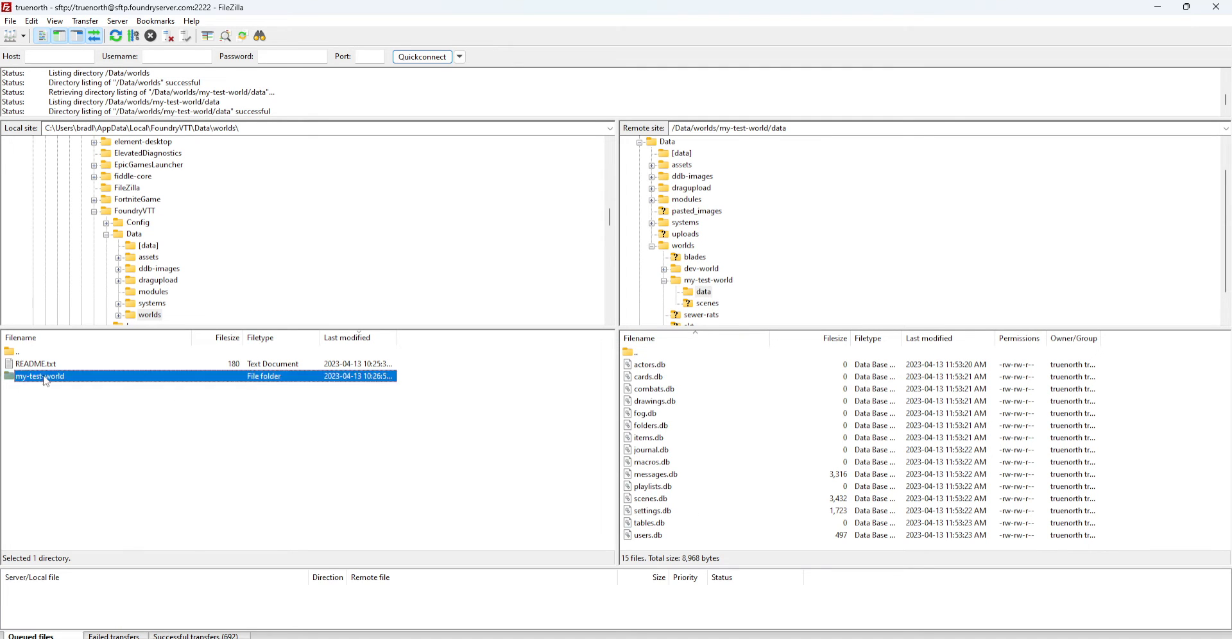
click(29, 380)
double_click(30, 383)
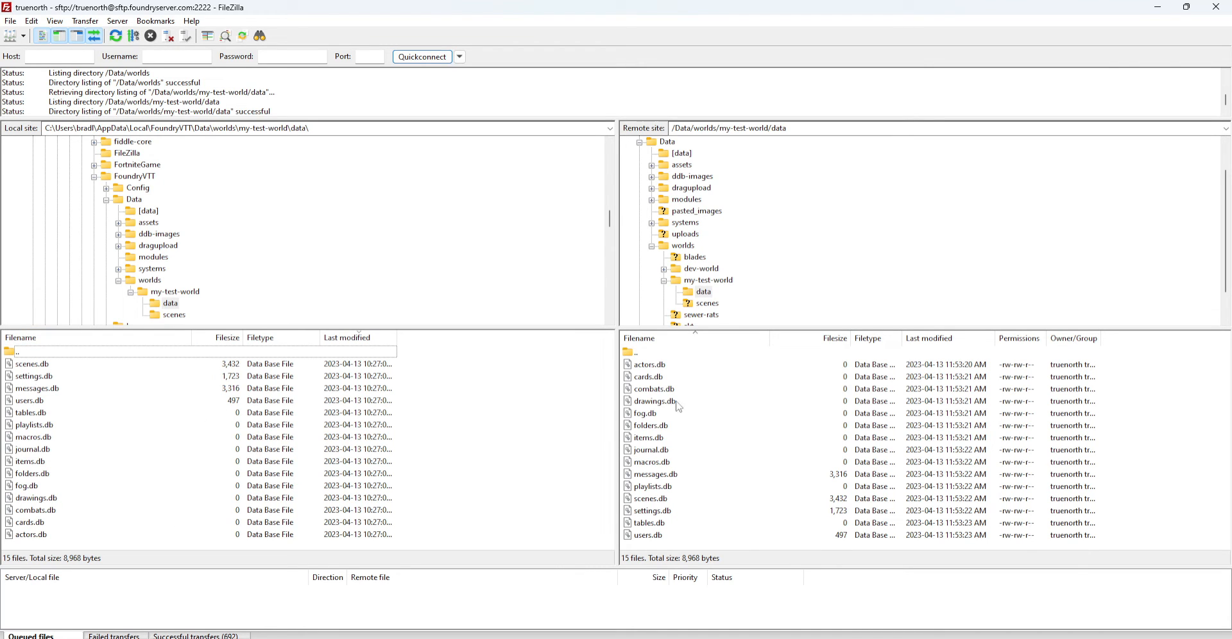
click(648, 499)
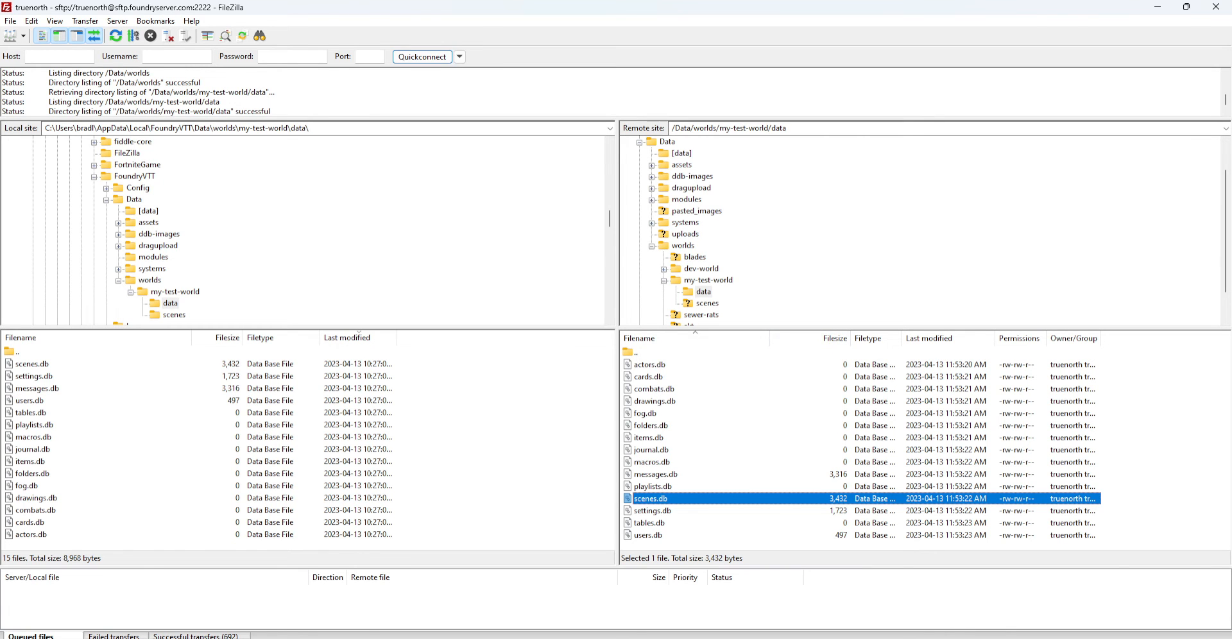
key(alt+Tab)
click(116, 9)
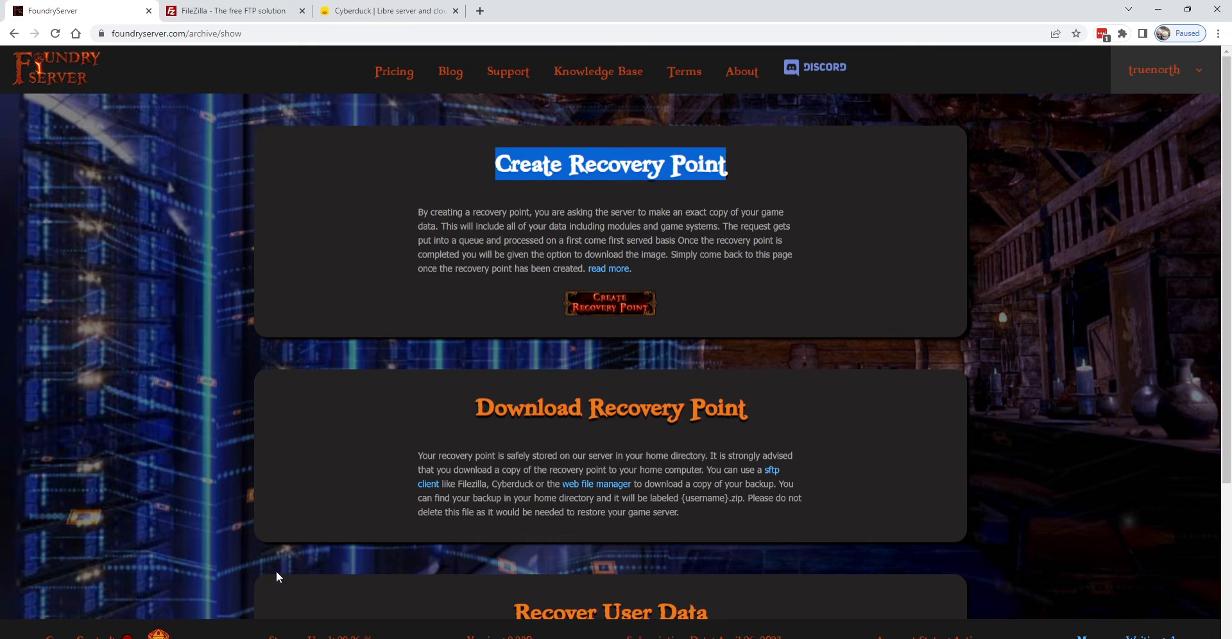
Enter the administrator password to reach Foundry's setup page listing its five game worlds
click(159, 634)
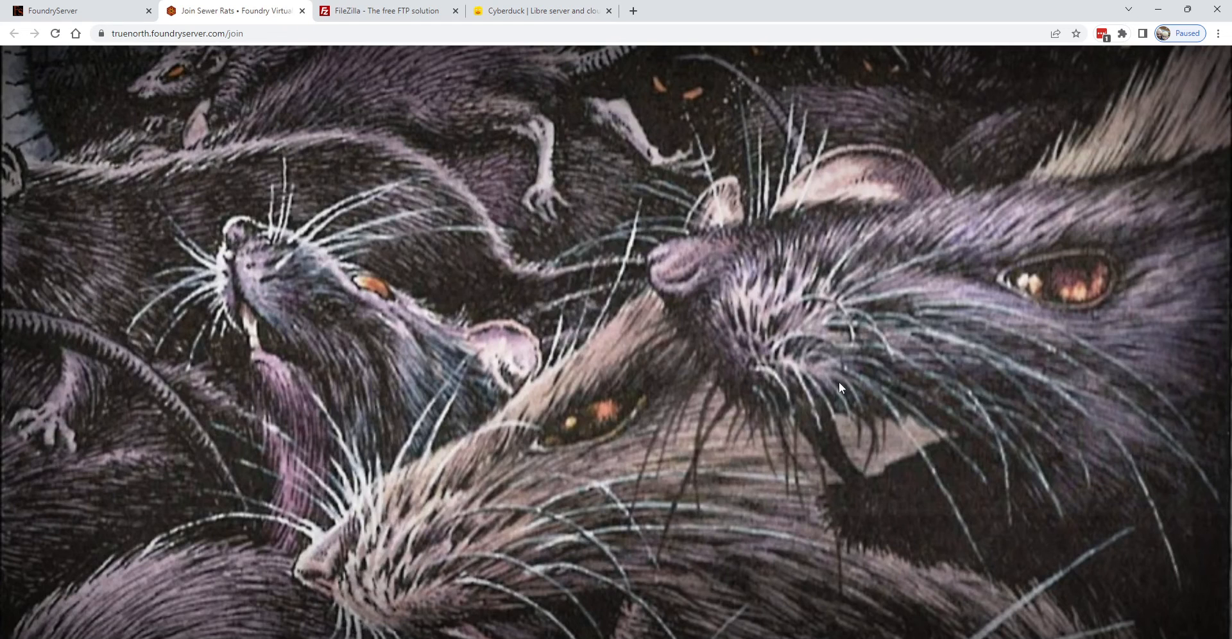
click(526, 473)
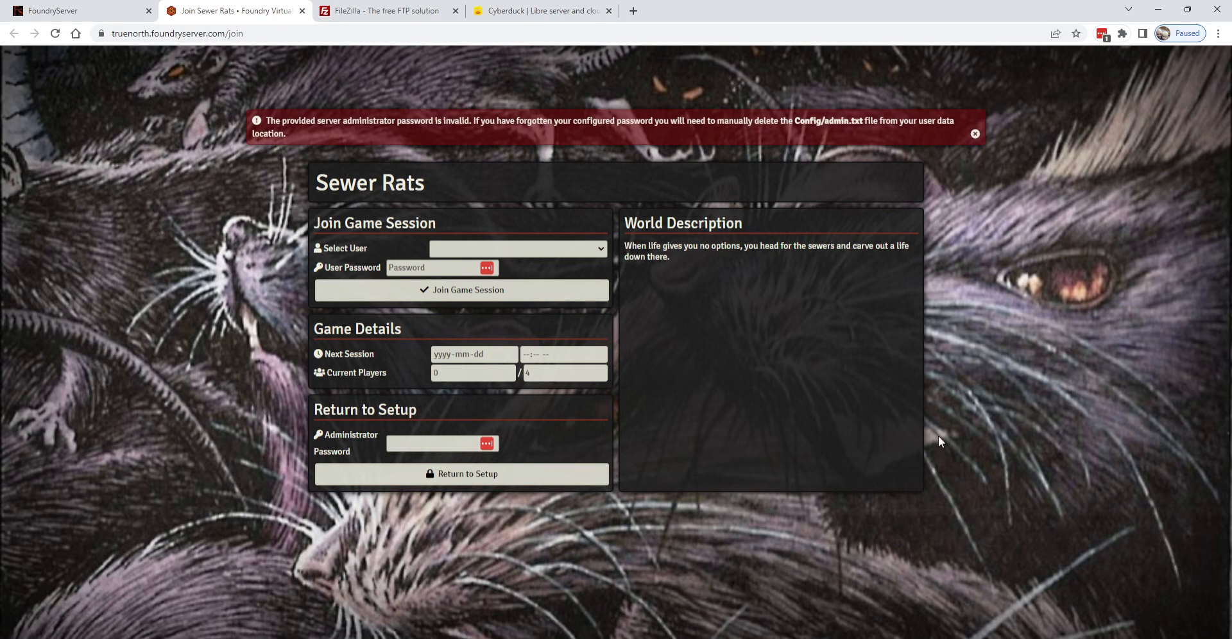
click(423, 441)
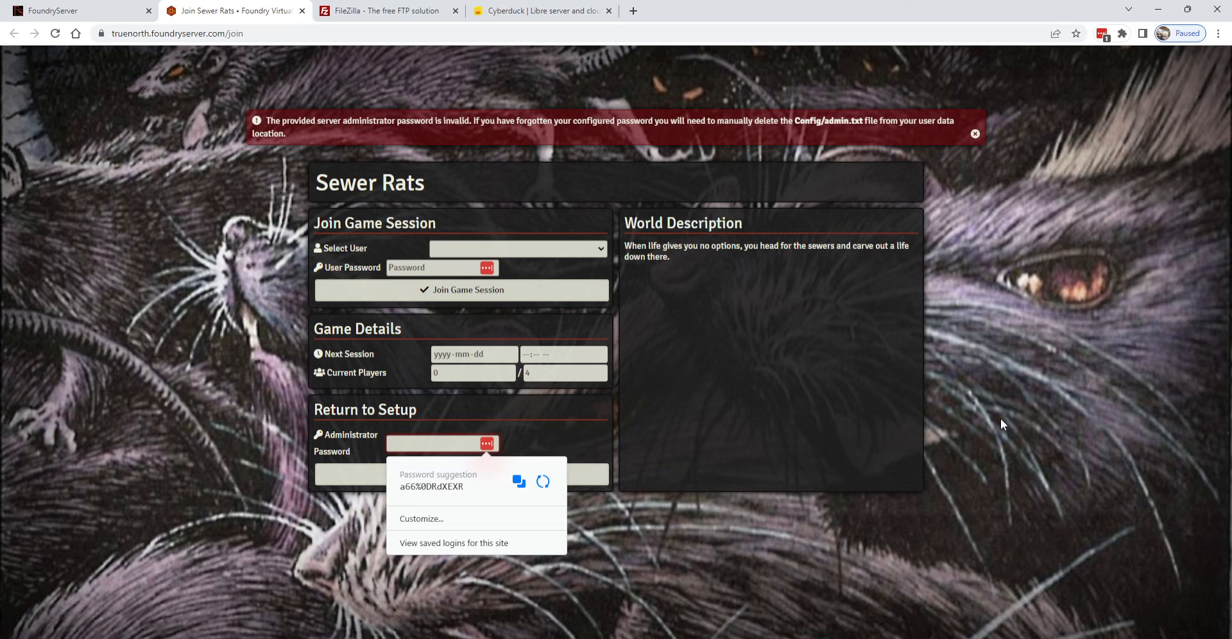
text(•••••••••••)
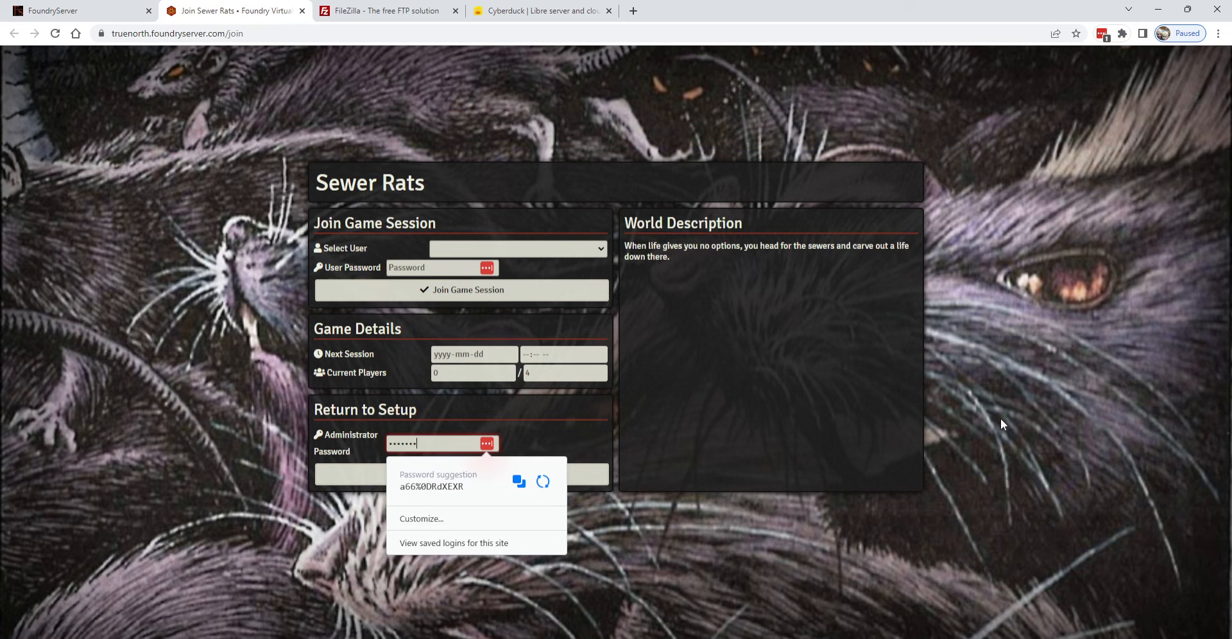
text(••)
click(364, 478)
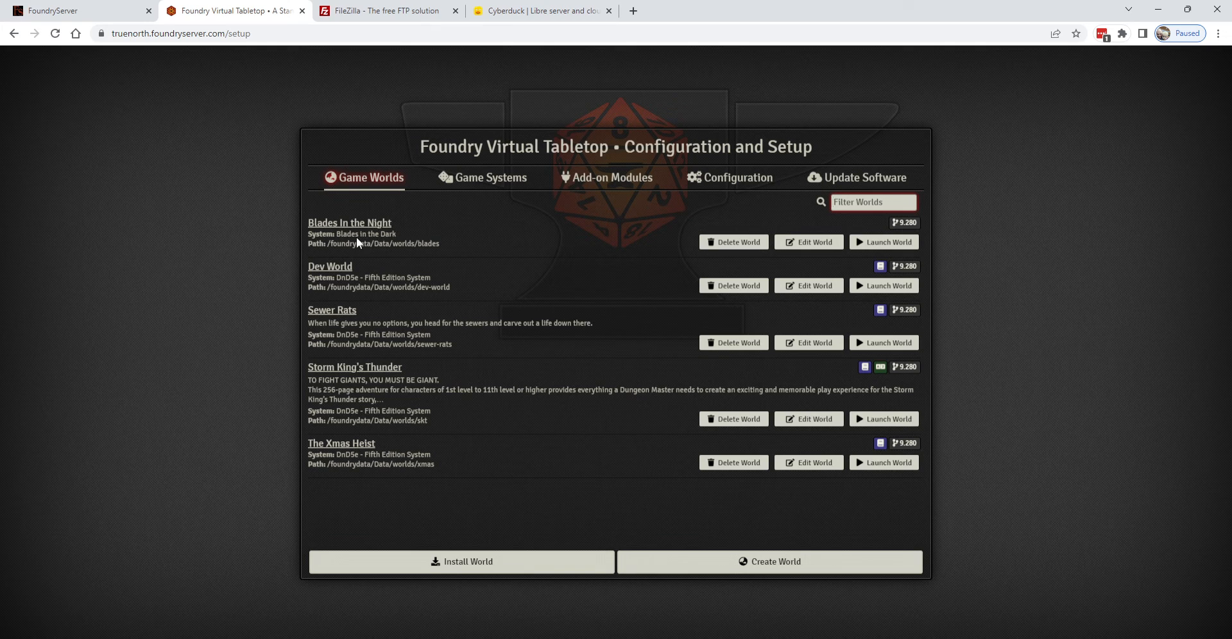
Reload Foundry setup twice past the server-unavailable error, re-enter the admin password, then return to FileZilla
click(78, 16)
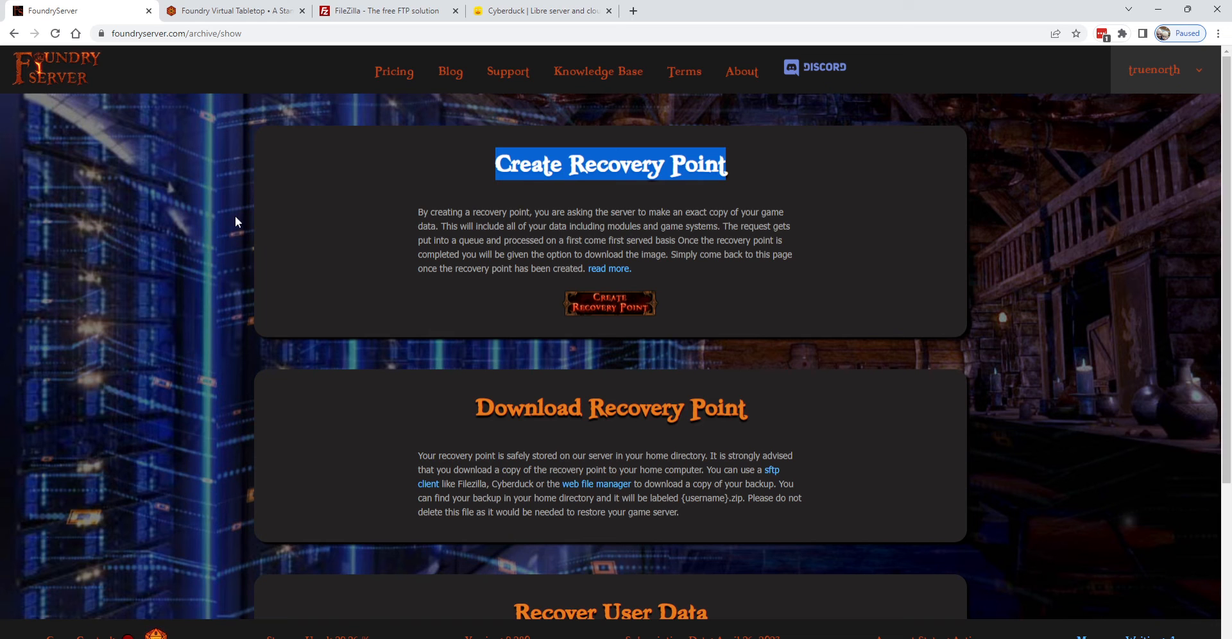
click(231, 11)
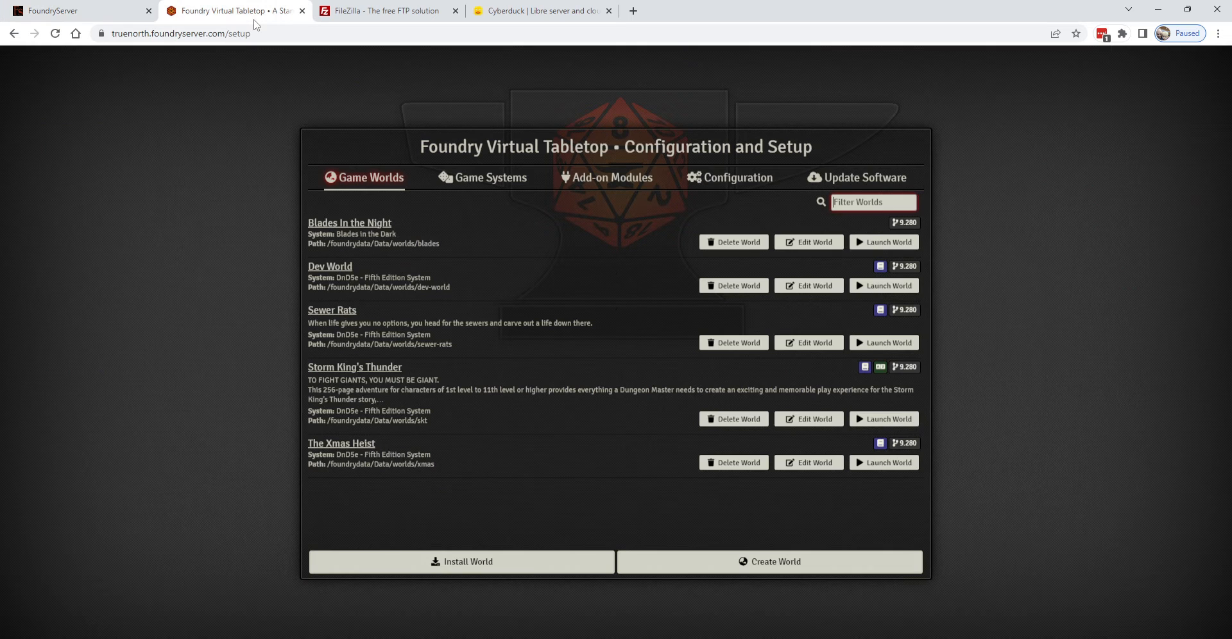
click(55, 33)
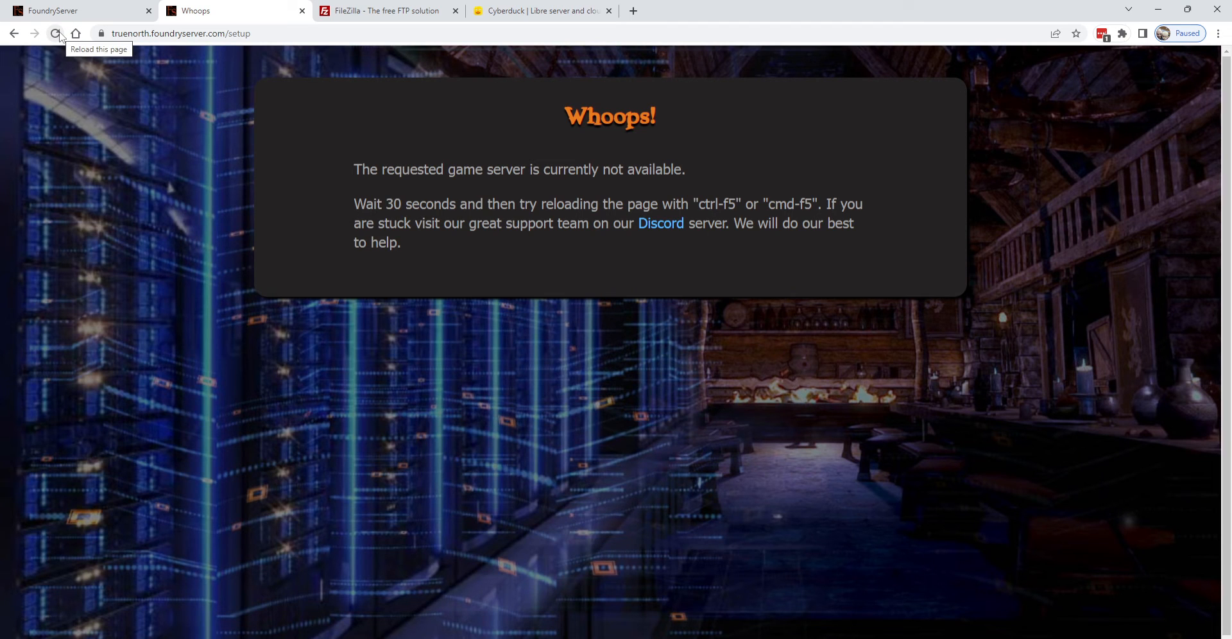
click(59, 35)
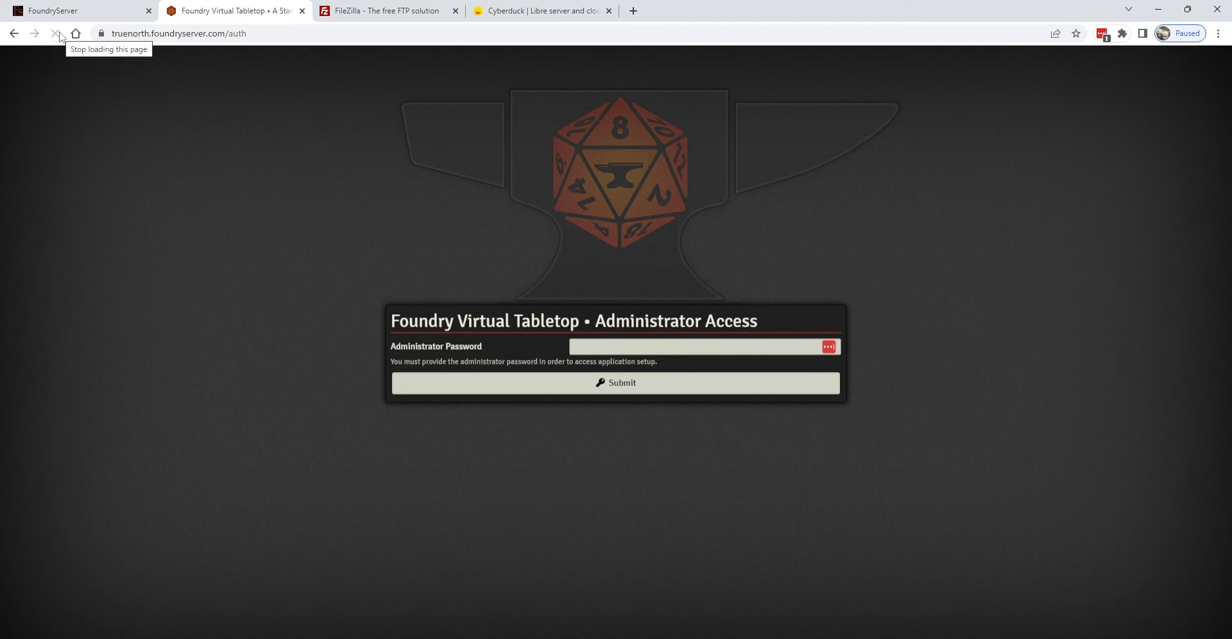
click(592, 347)
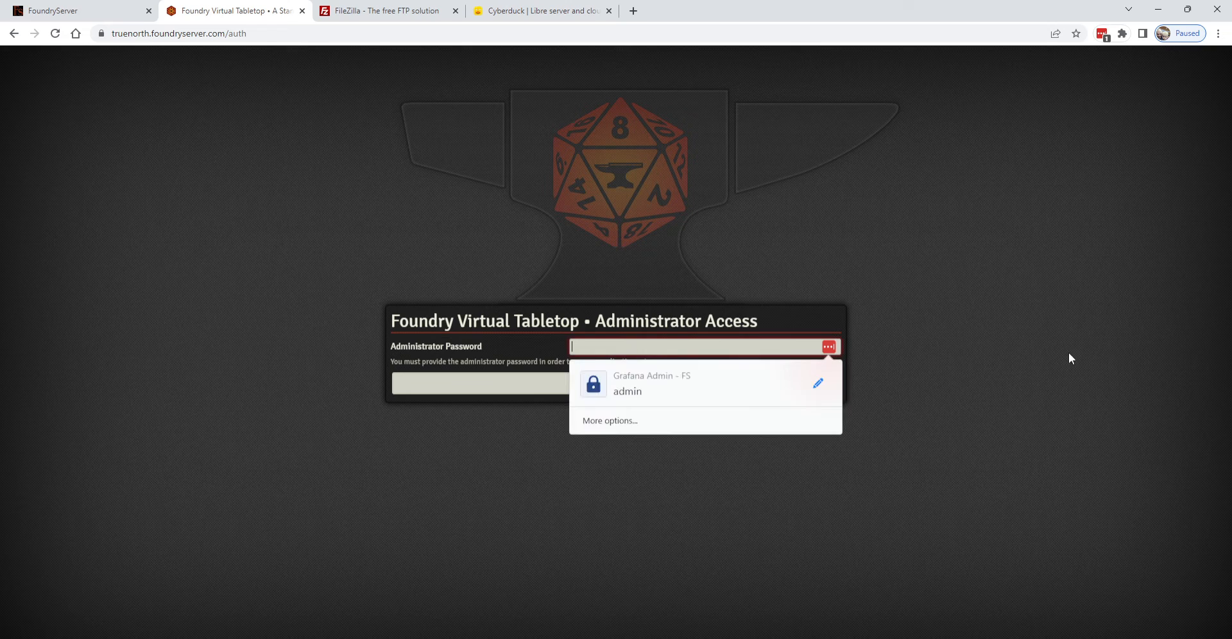
text(••••••••••)
key(Return)
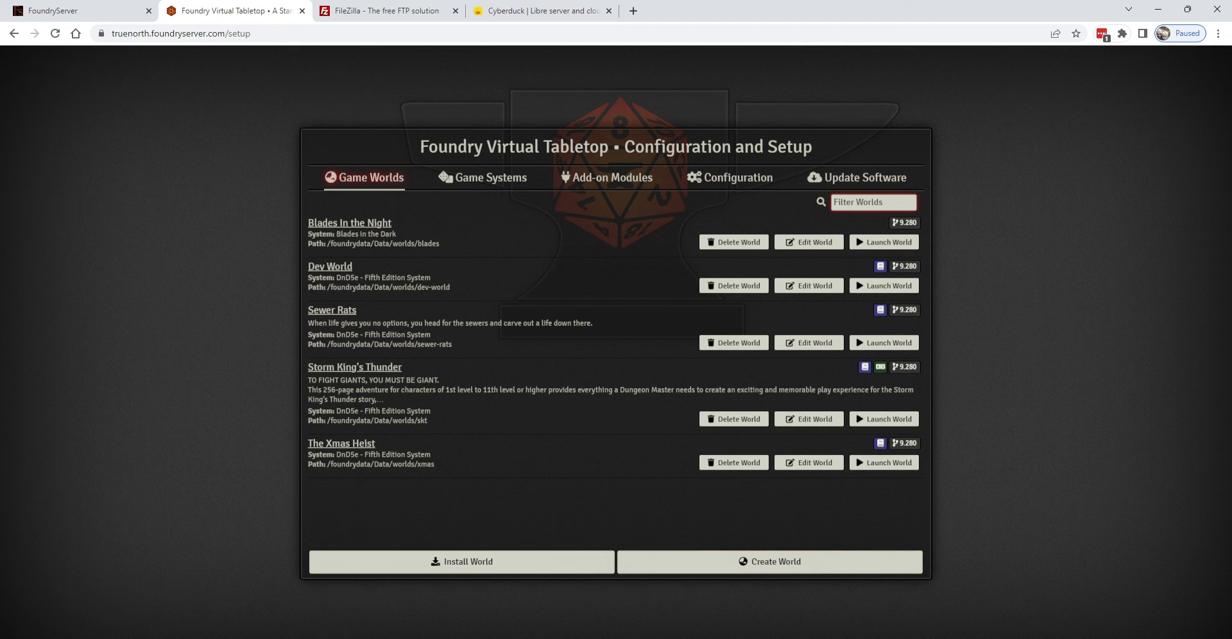
click(618, 637)
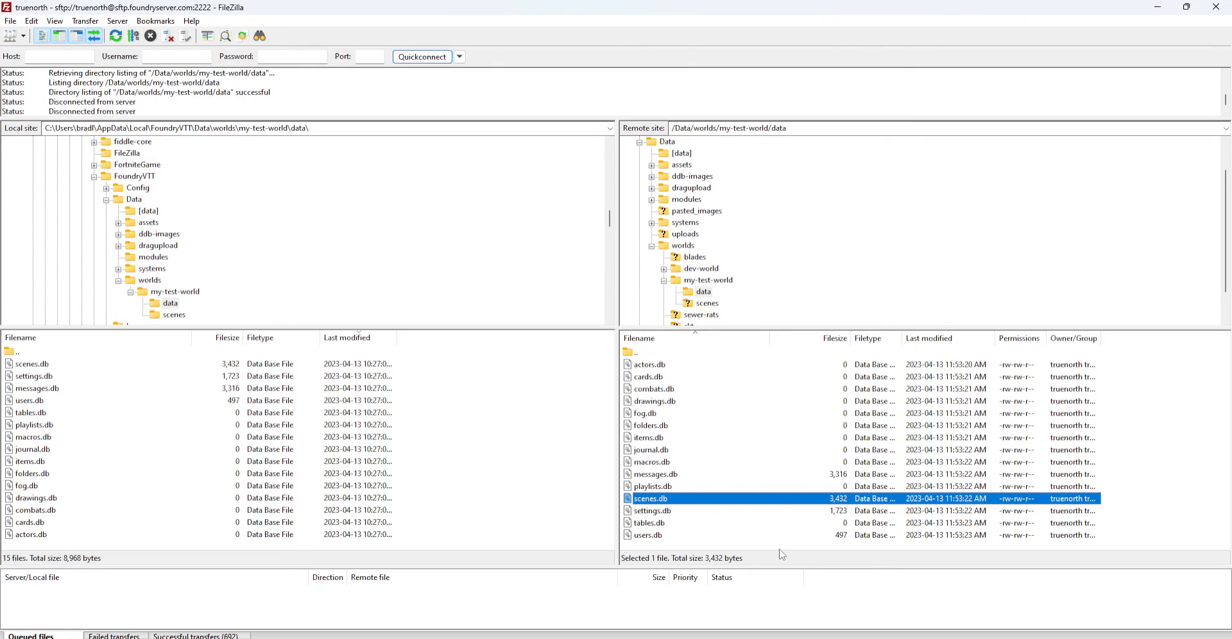
Collapse my-test-world and show /Data/worlds, selecting my-test-world beside blades, dev-world, sewer-rats, skt and xmas
click(665, 281)
click(682, 247)
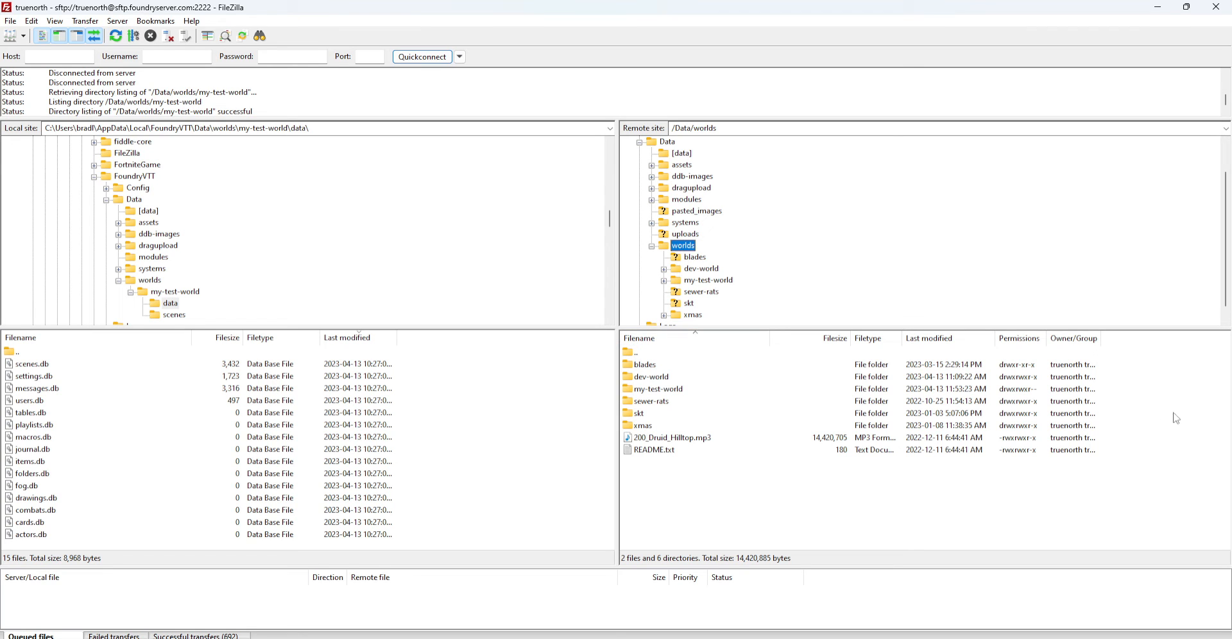
click(684, 392)
click(685, 393)
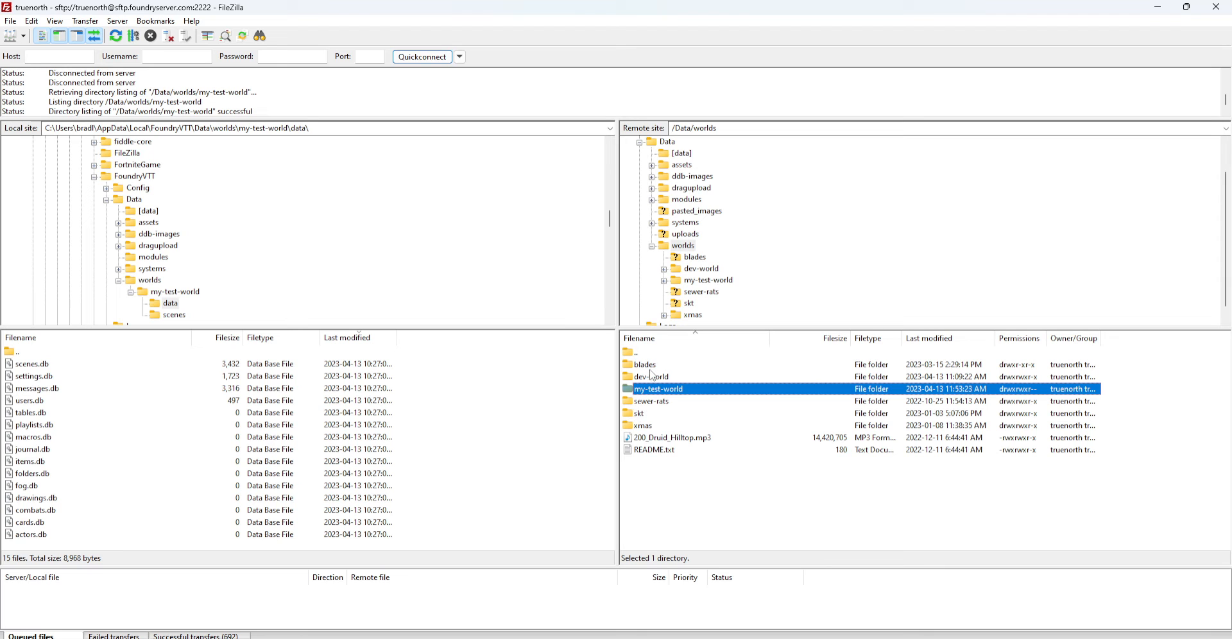
mouse_move(682, 635)
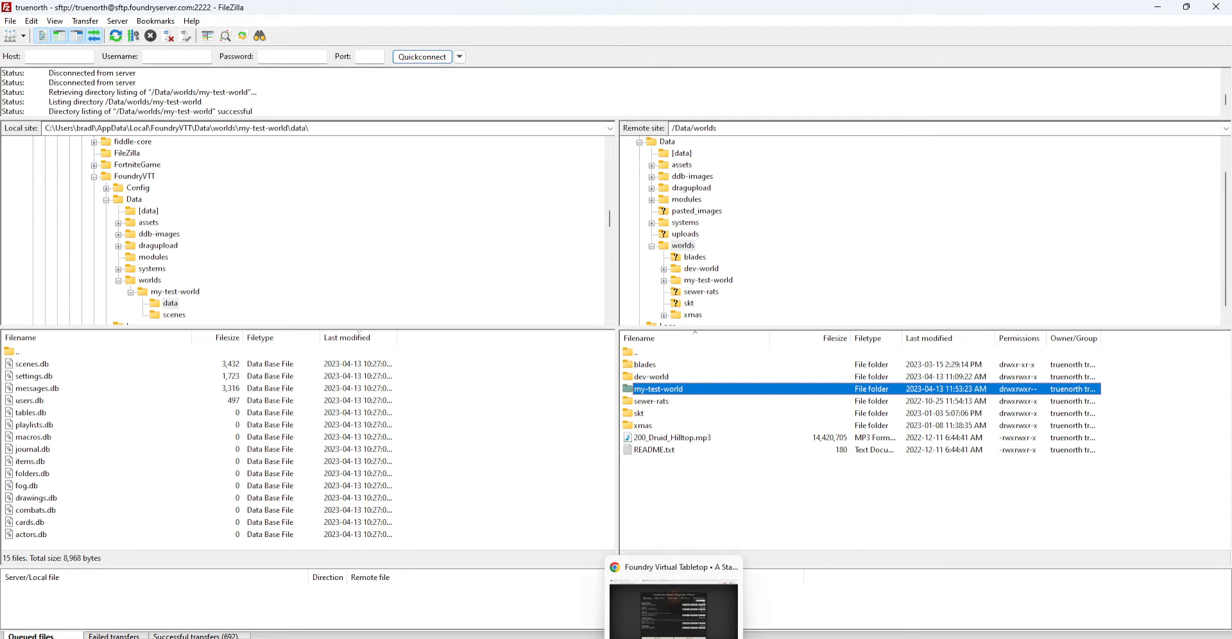
click(682, 607)
Reload the Foundry setup page and confirm Game Worlds still lists the same five worlds
click(56, 34)
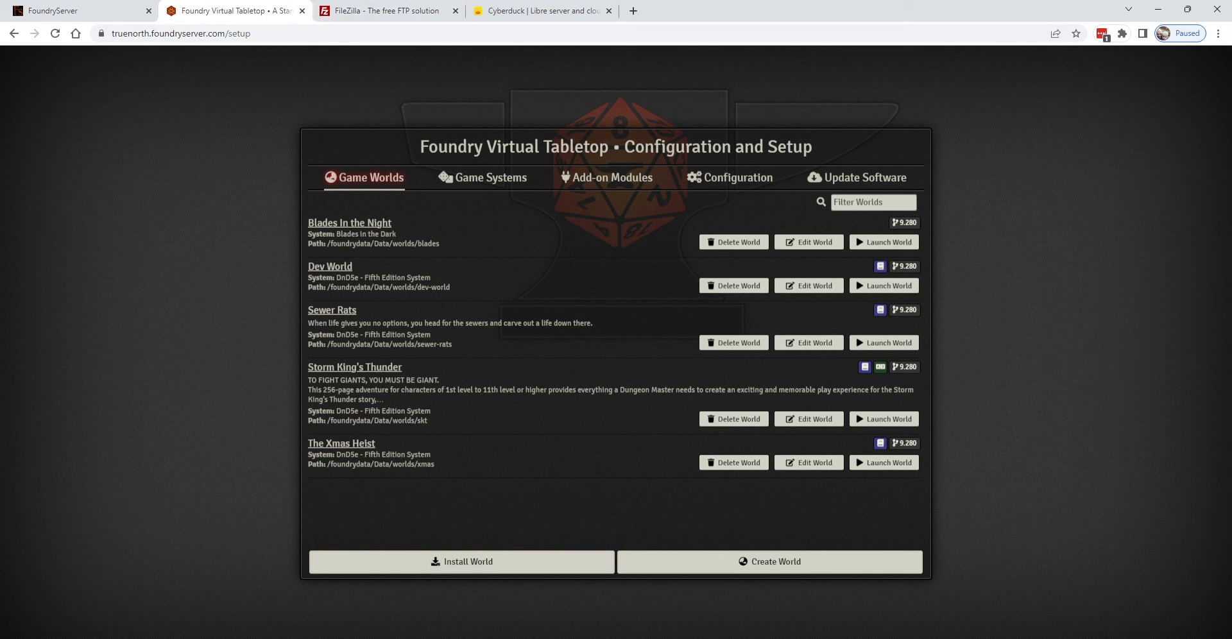
Bring FileZilla back to the front with the server side at /Data/worlds
click(617, 638)
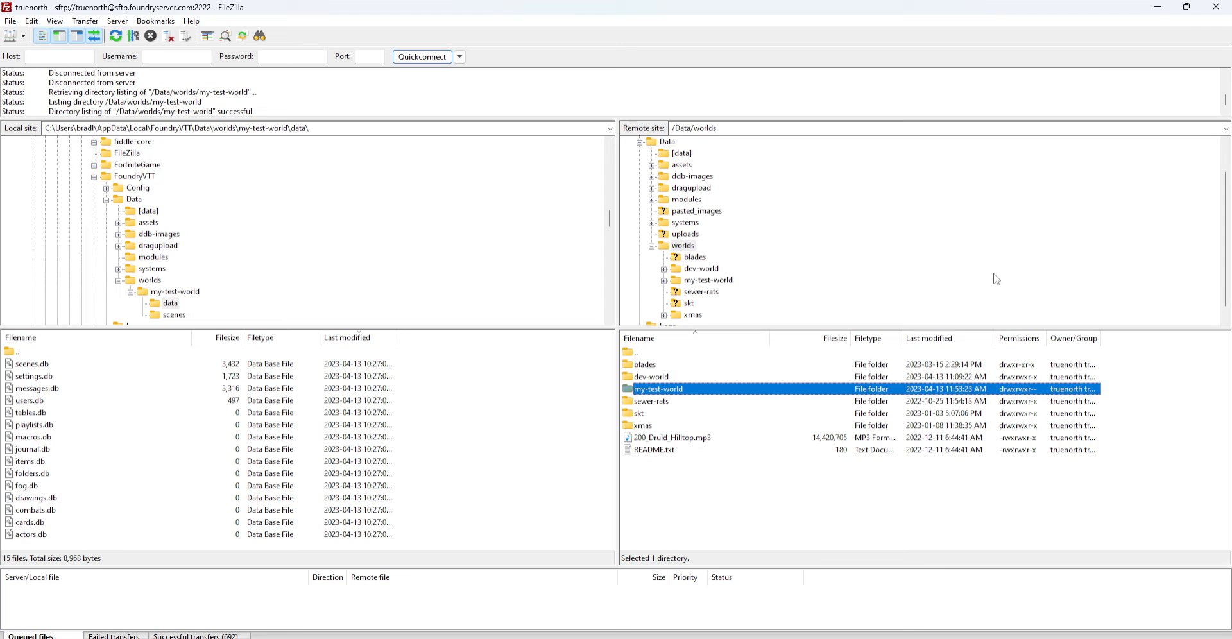
Point the local pane at the local worlds folder and the server pane at /Data/worlds
scroll(802, 270, down, 1)
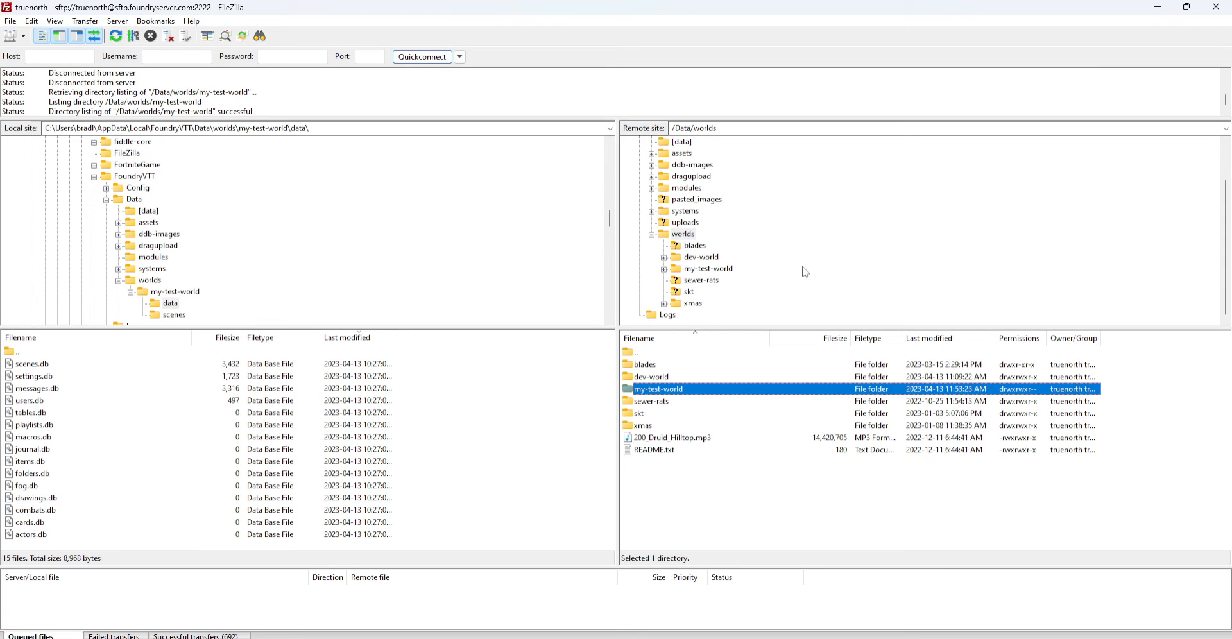
scroll(186, 283, down, 2)
scroll(186, 283, up, 1)
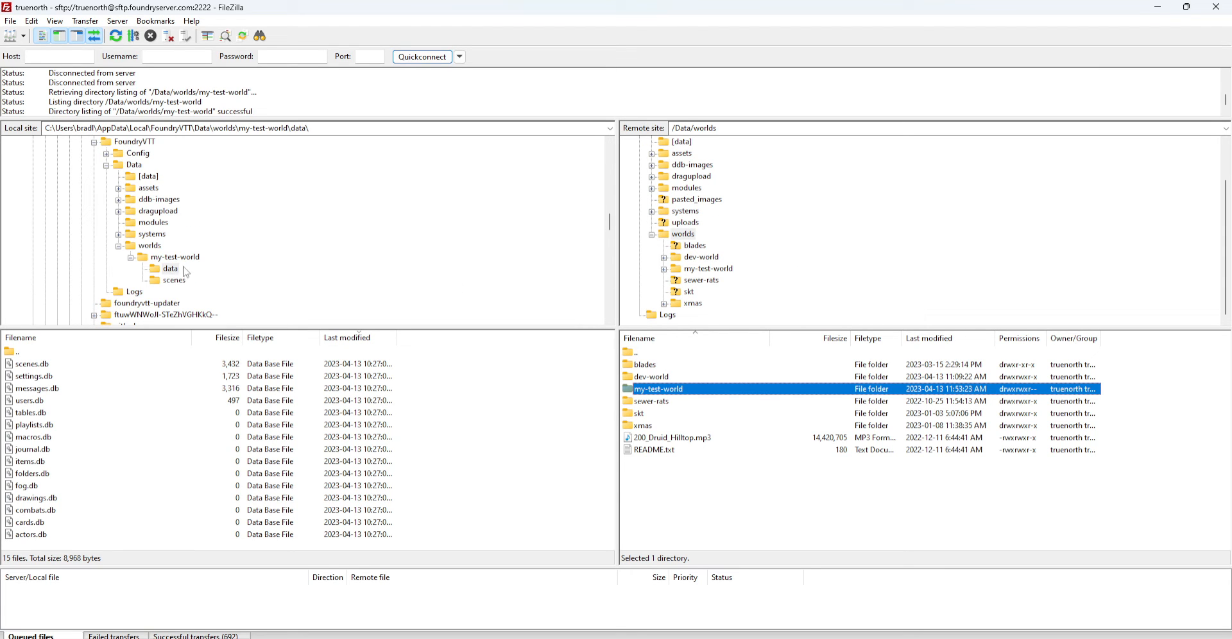
click(131, 257)
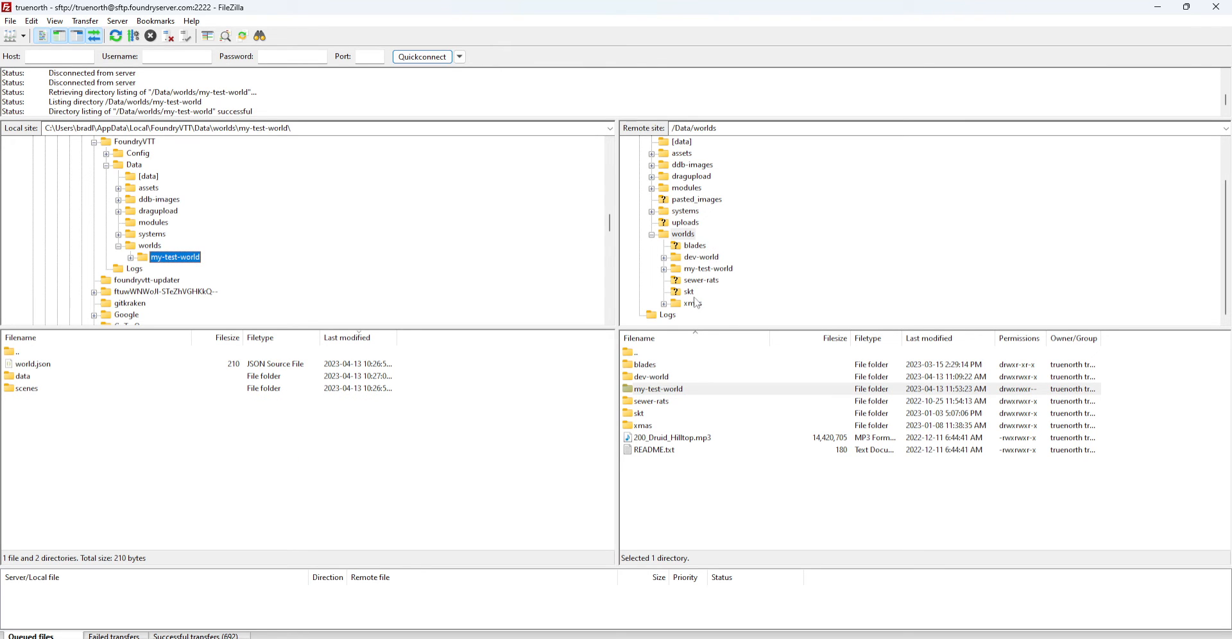
click(688, 238)
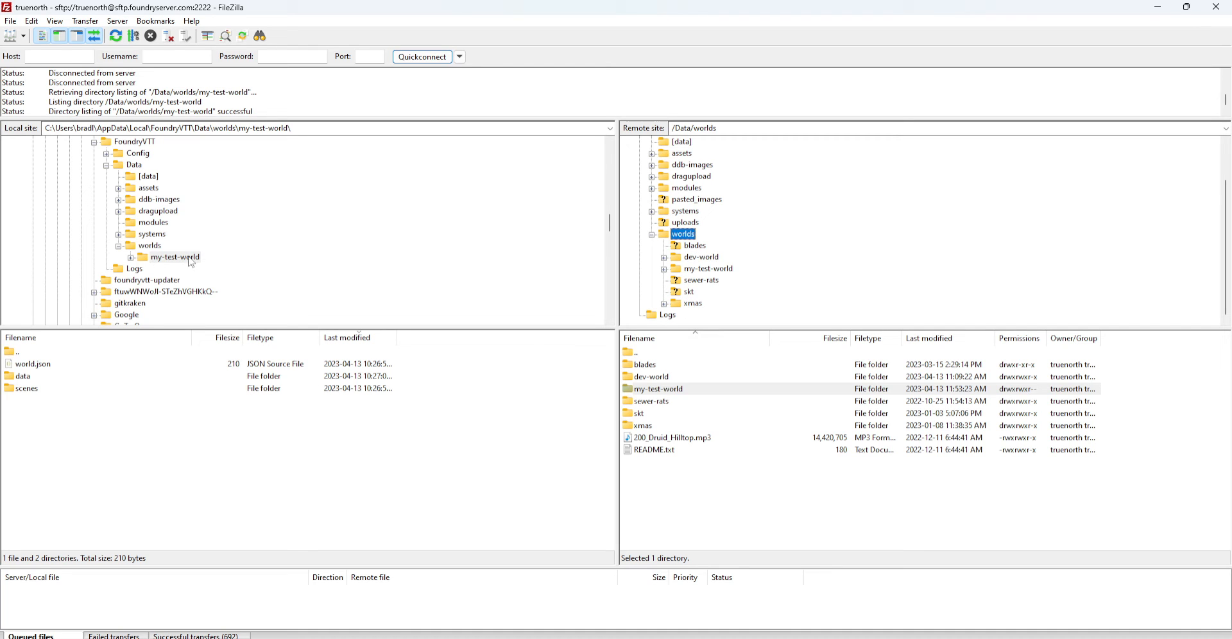
click(154, 247)
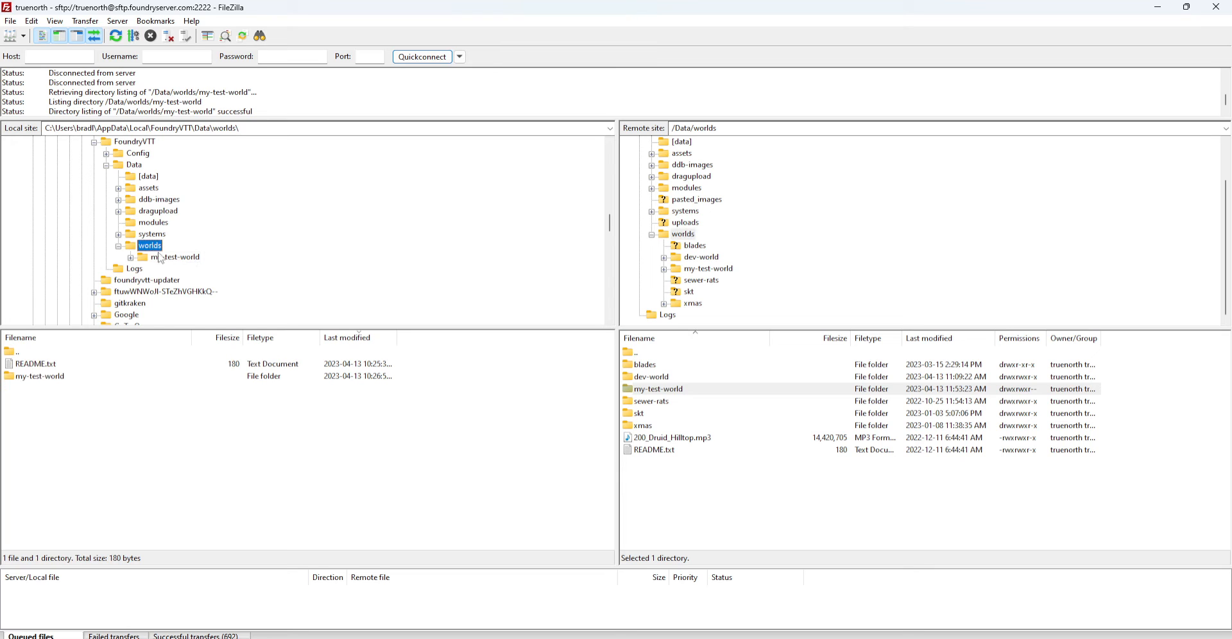
click(684, 235)
Browse the server's blades, xmas, skt, my-test-world and dev-world folders, then return to /Data/worlds
click(157, 246)
click(699, 248)
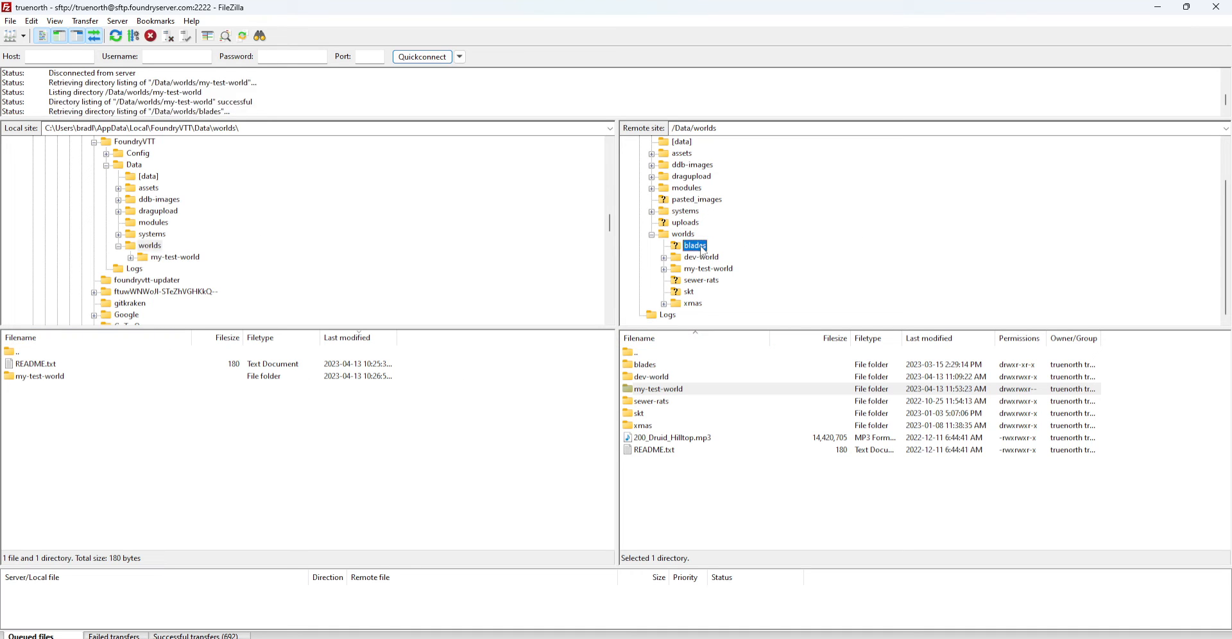
click(696, 305)
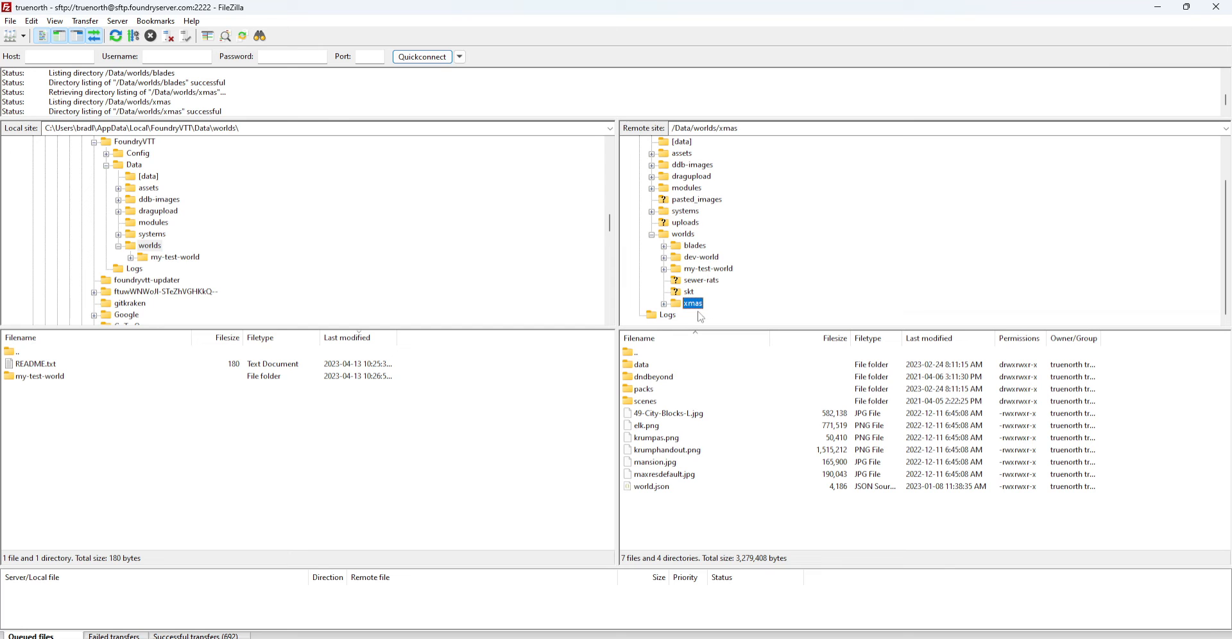
click(702, 289)
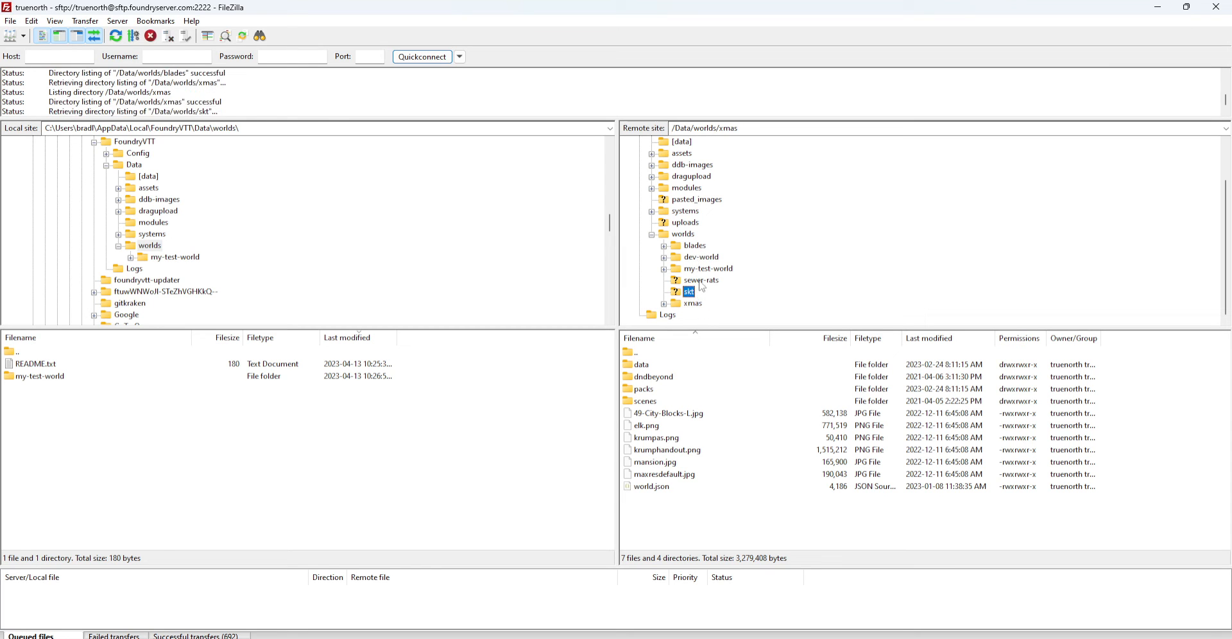
click(704, 268)
click(703, 258)
click(704, 247)
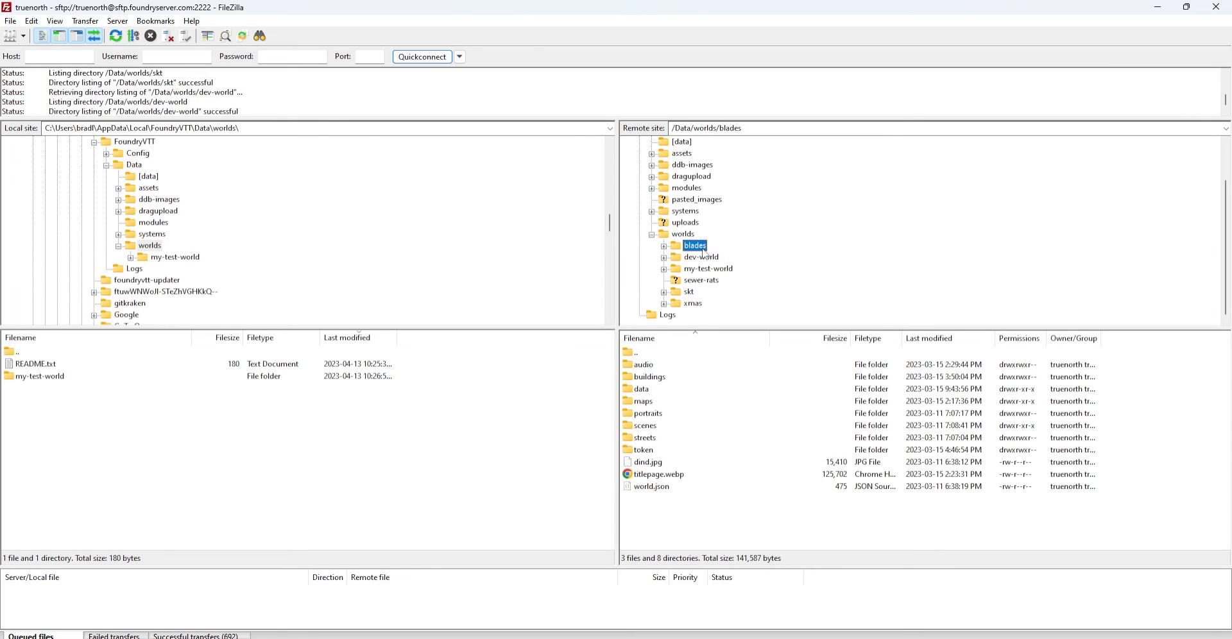
click(685, 235)
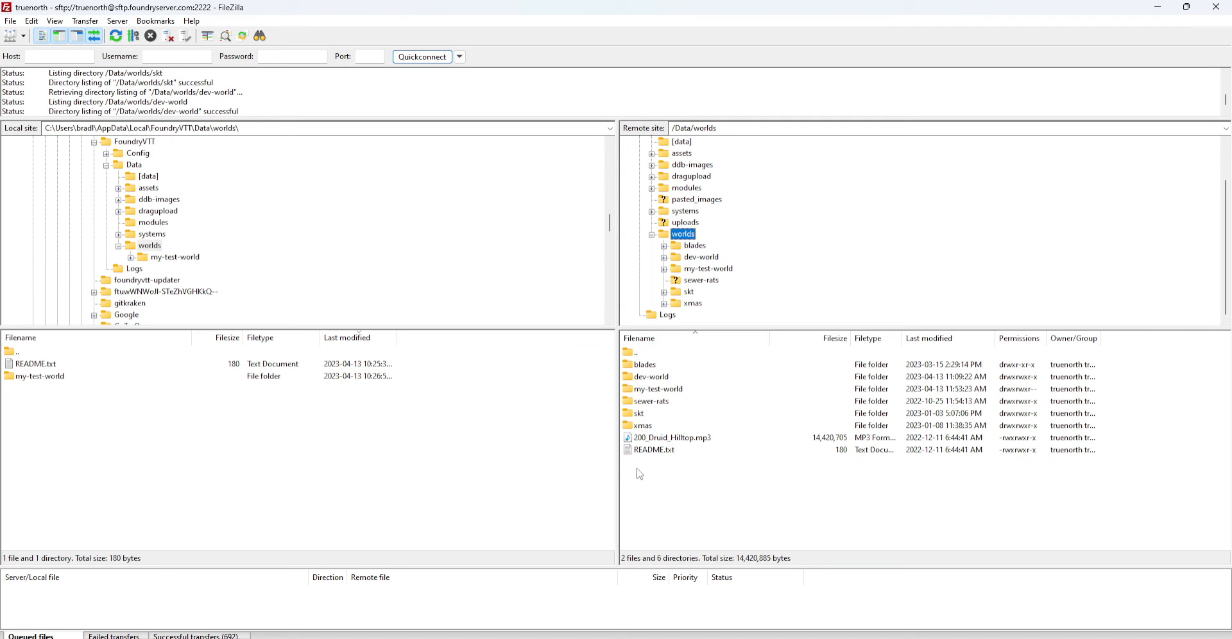
Select everything from blades to README.txt and drag it into the local worlds folder
click(662, 370)
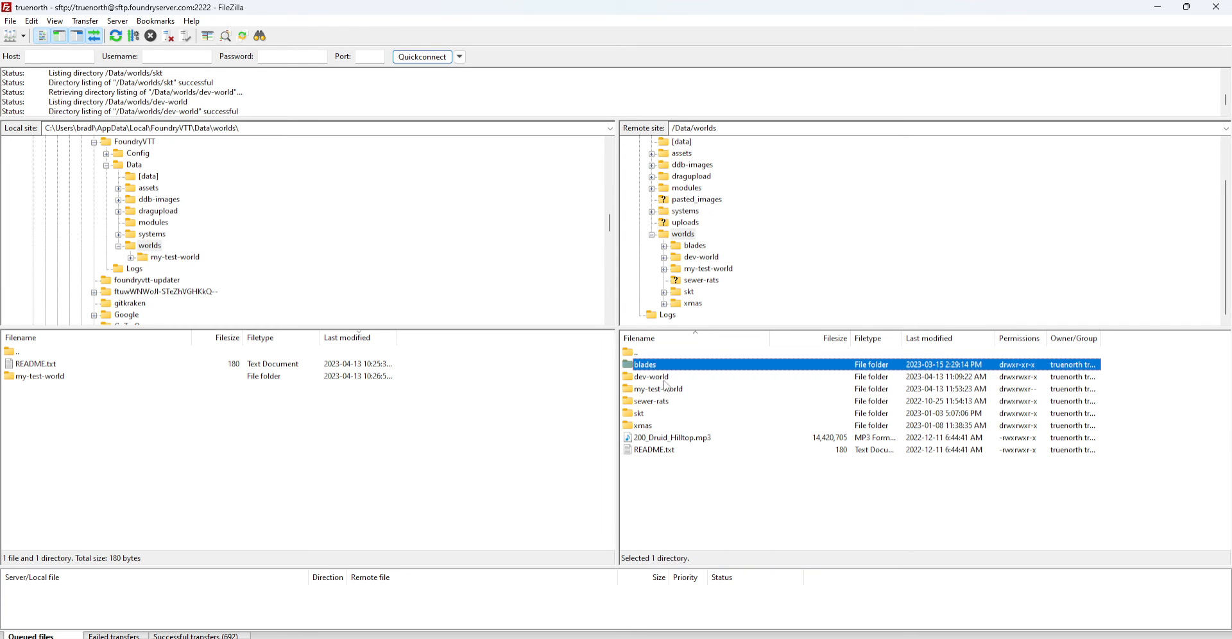
shift+click(660, 451)
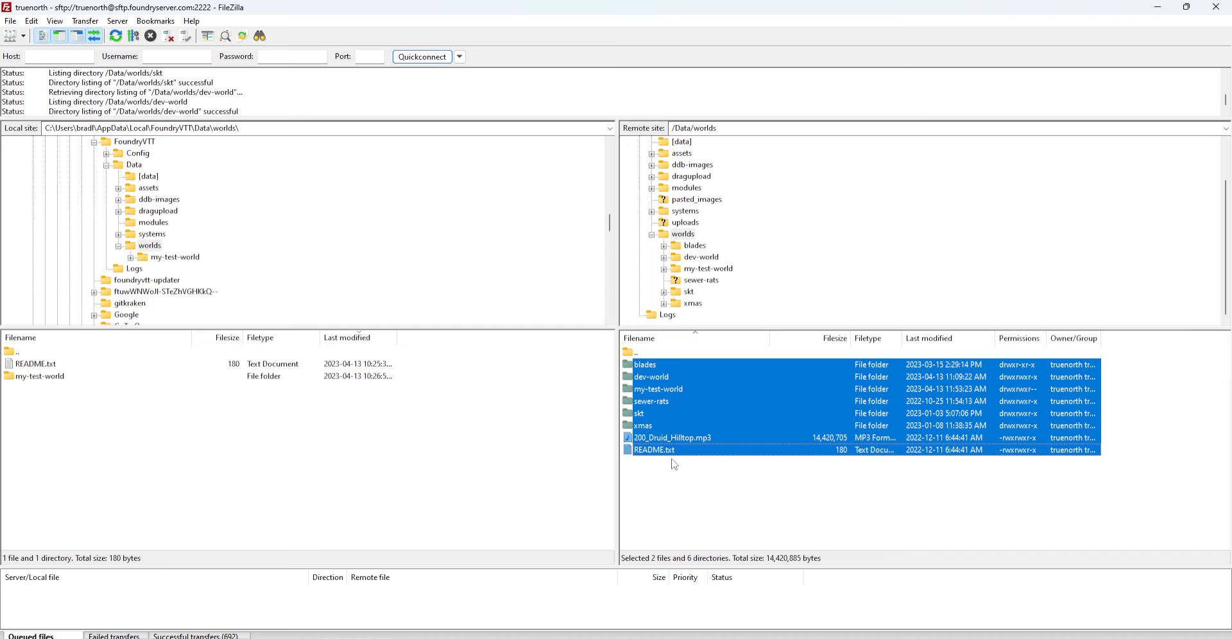
drag(689, 384, 428, 451)
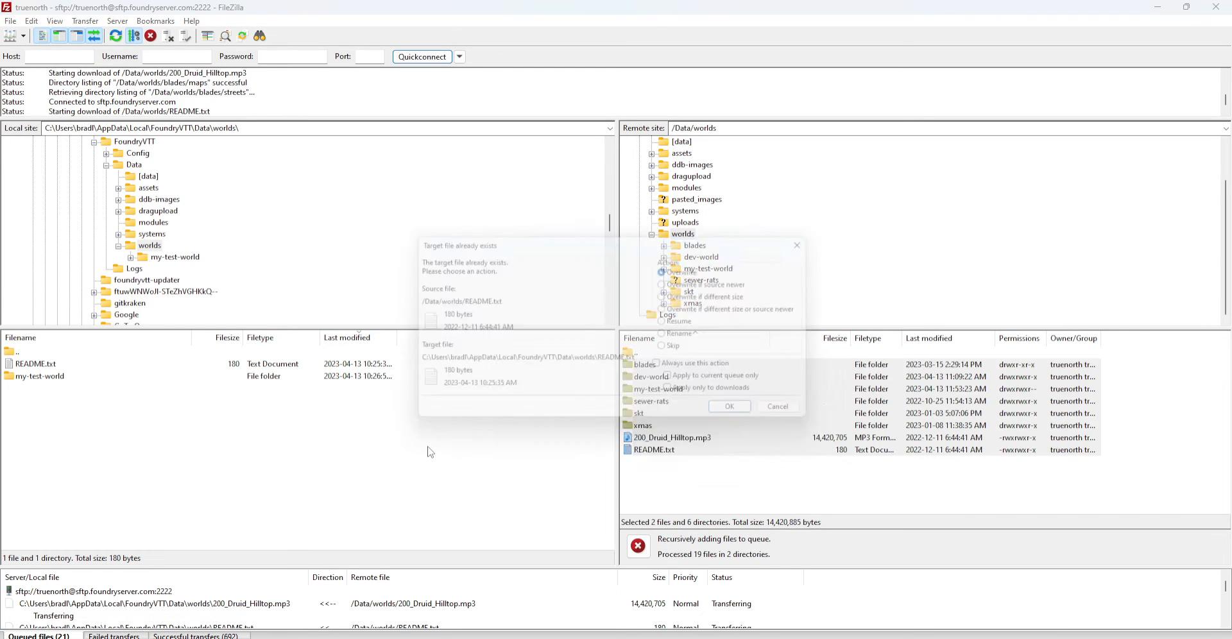
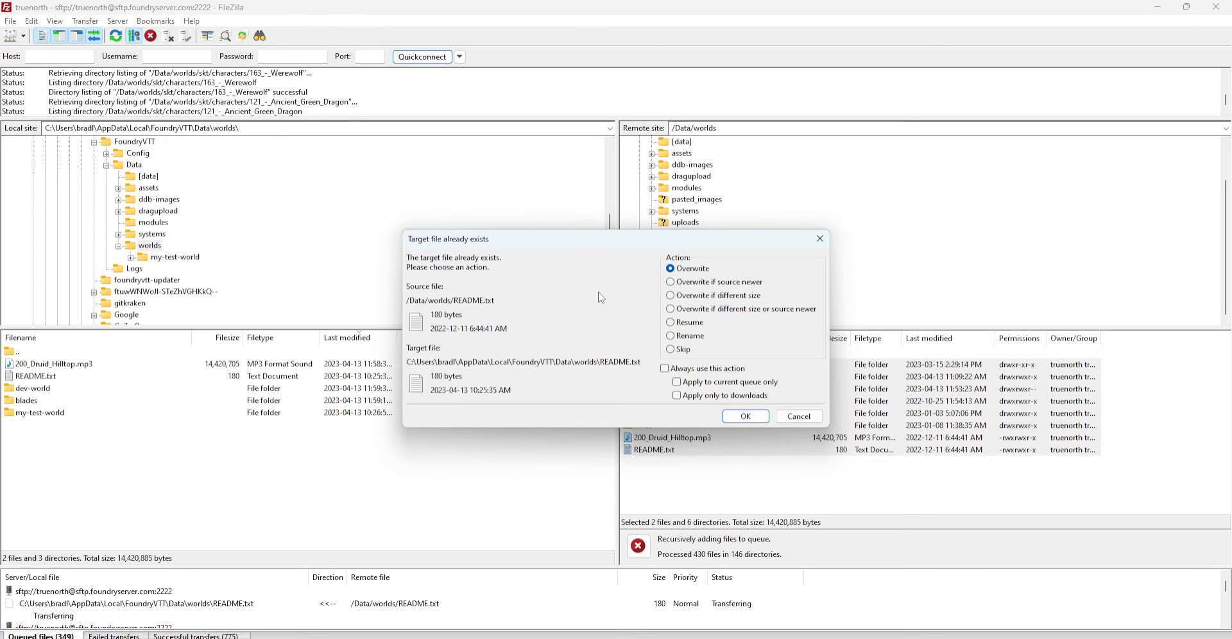
Resolve file conflicts with 'Overwrite if source newer', always applied to the current queue only
click(671, 283)
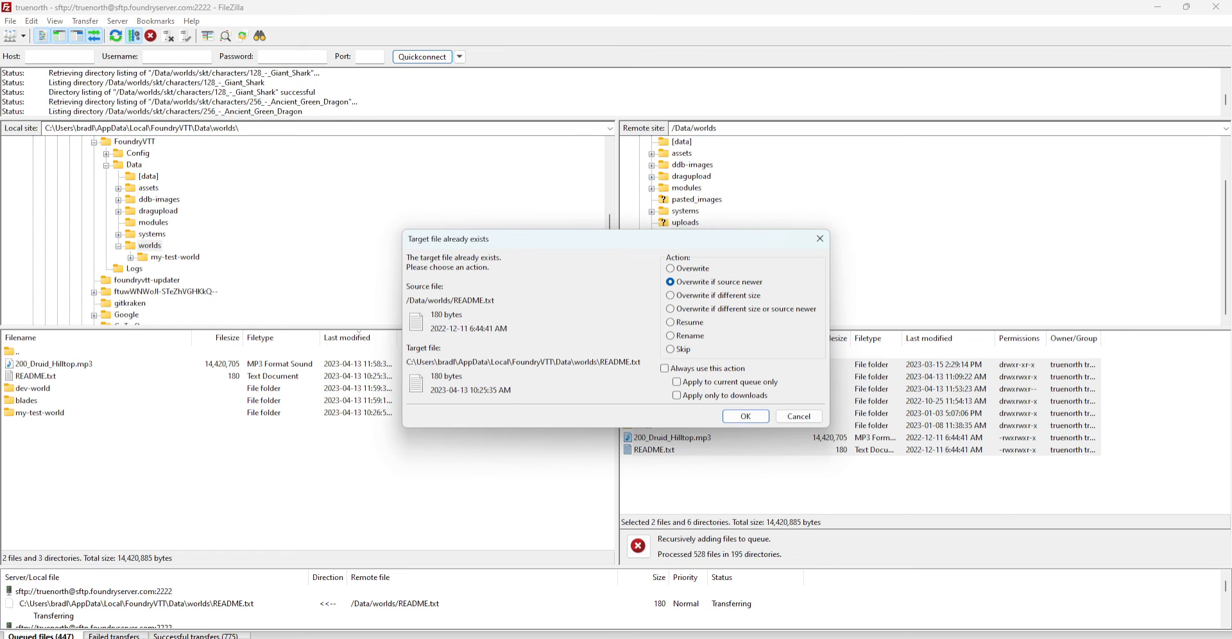
click(665, 368)
click(677, 382)
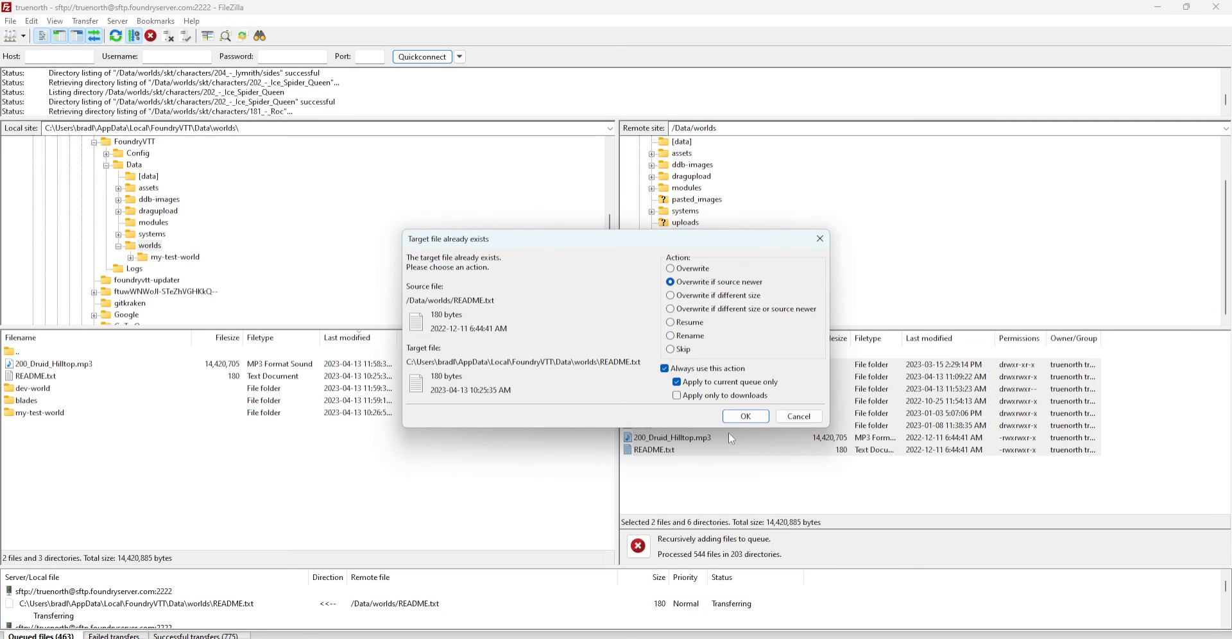
click(745, 418)
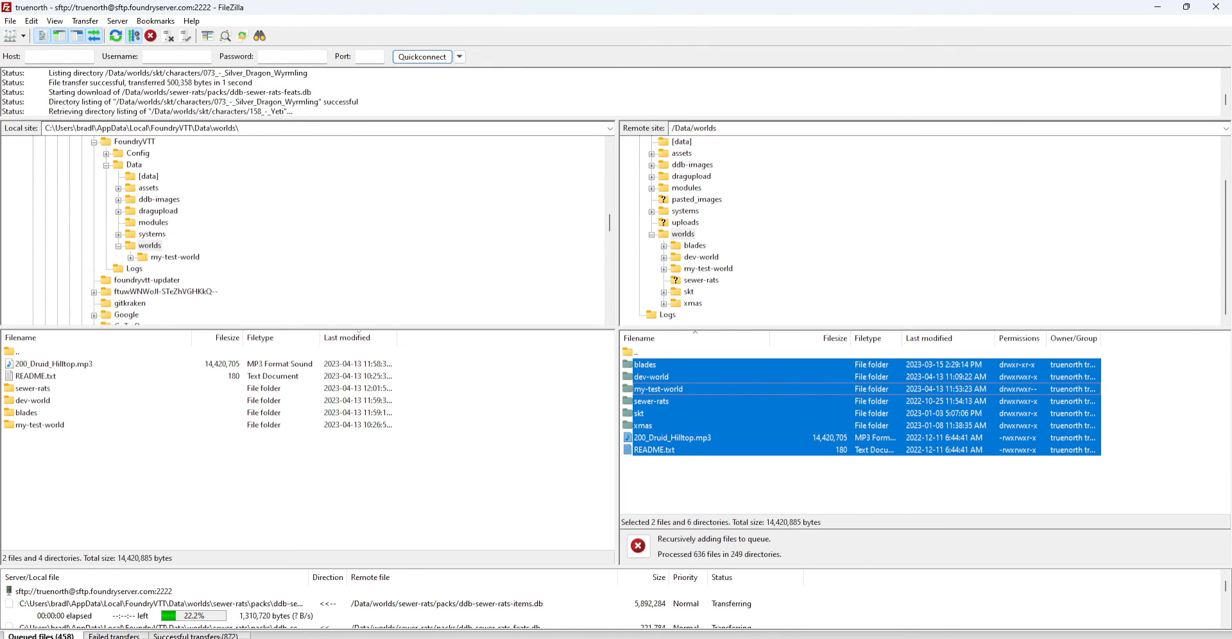
Enlarge the transfer area and review successful transfers, then the queued skt character downloads
click(199, 635)
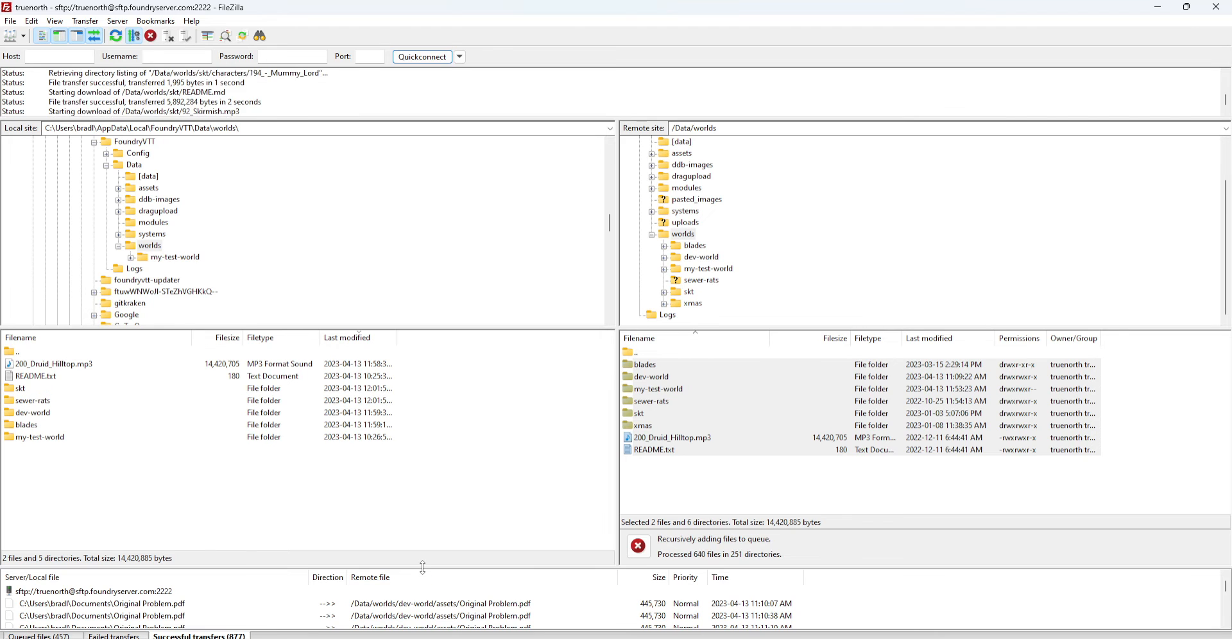
drag(423, 567, 424, 405)
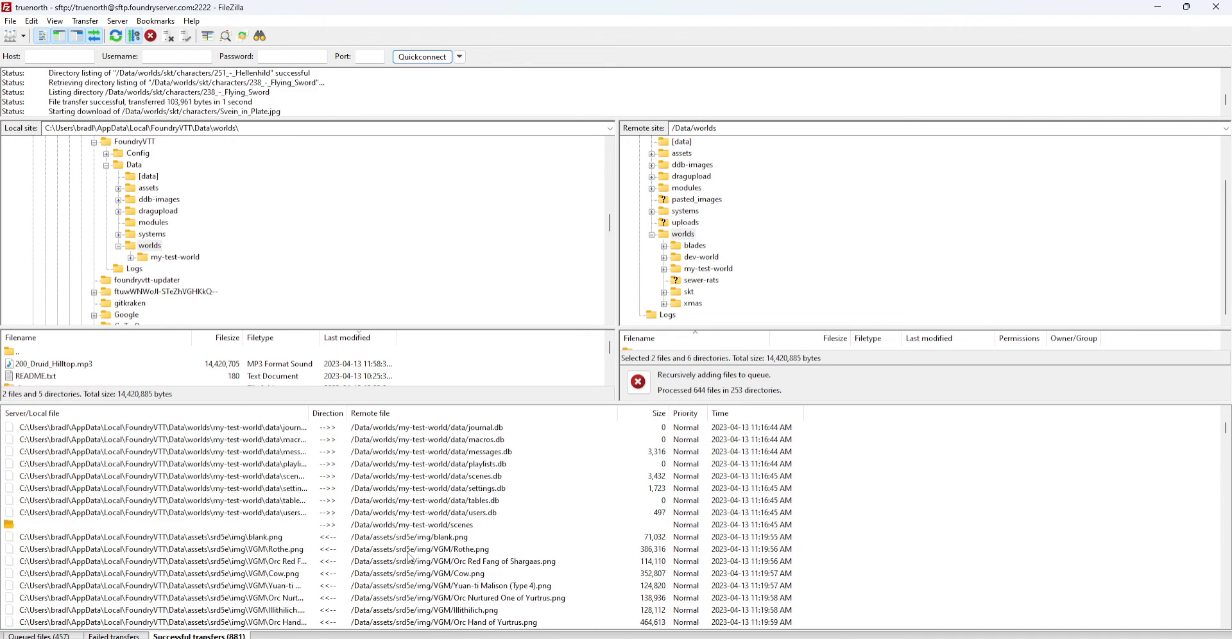
scroll(409, 557, down, 19)
click(42, 635)
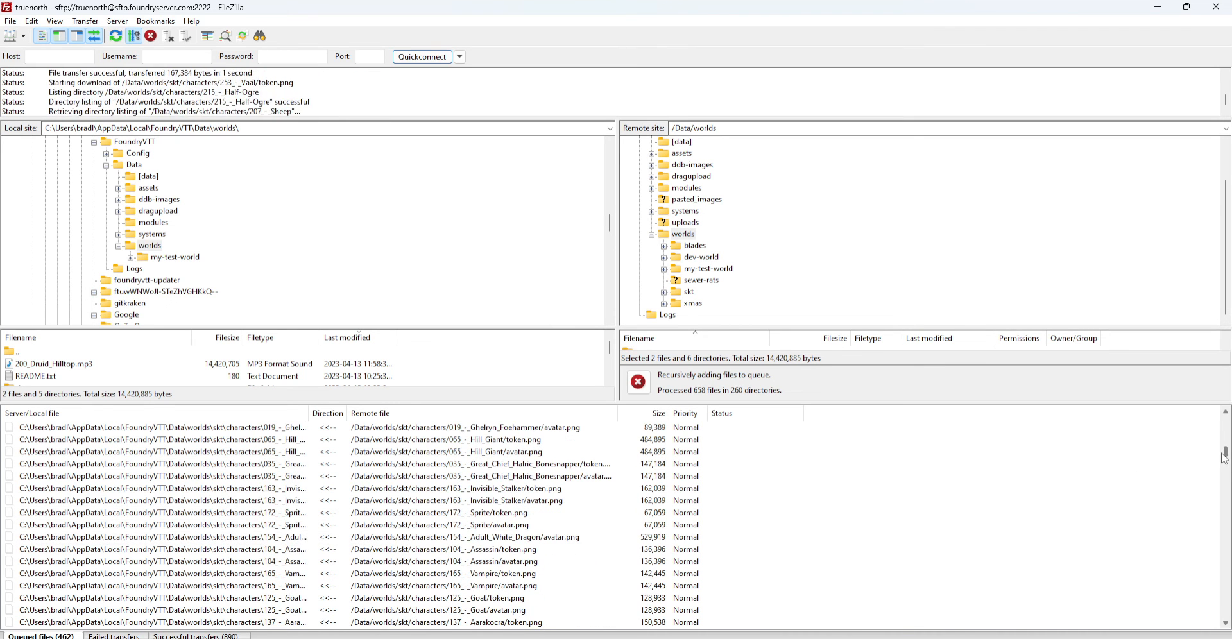
drag(1223, 453, 1224, 413)
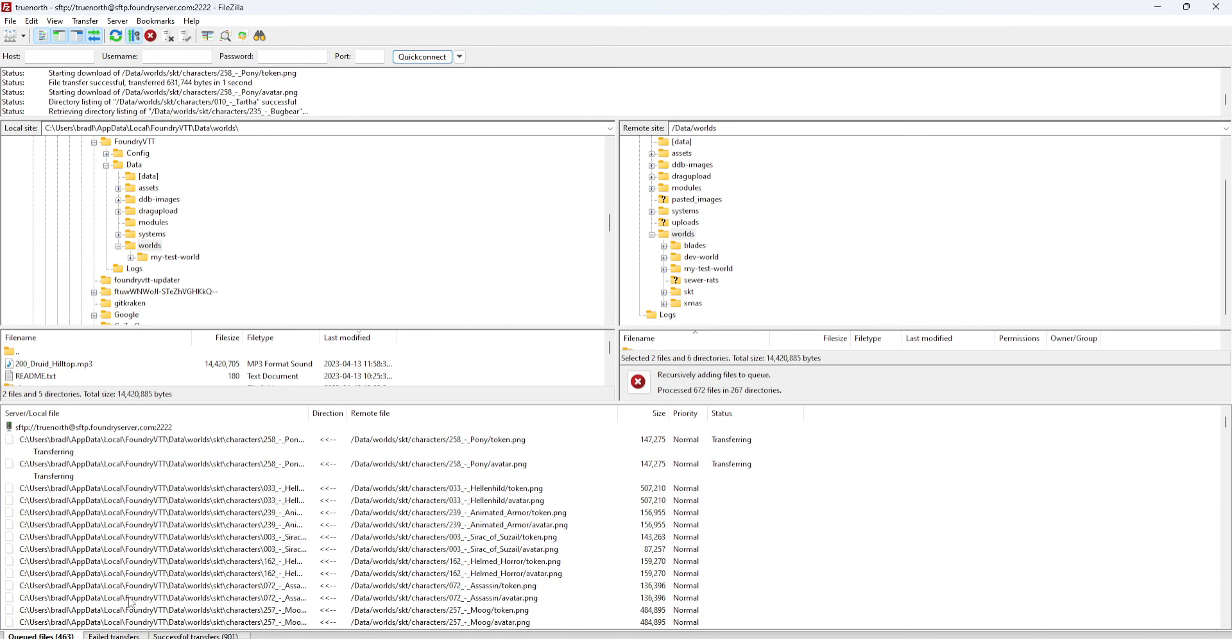
Stop and remove all queued transfers, cancel the directory listing, then shrink the transfer area
right_click(156, 427)
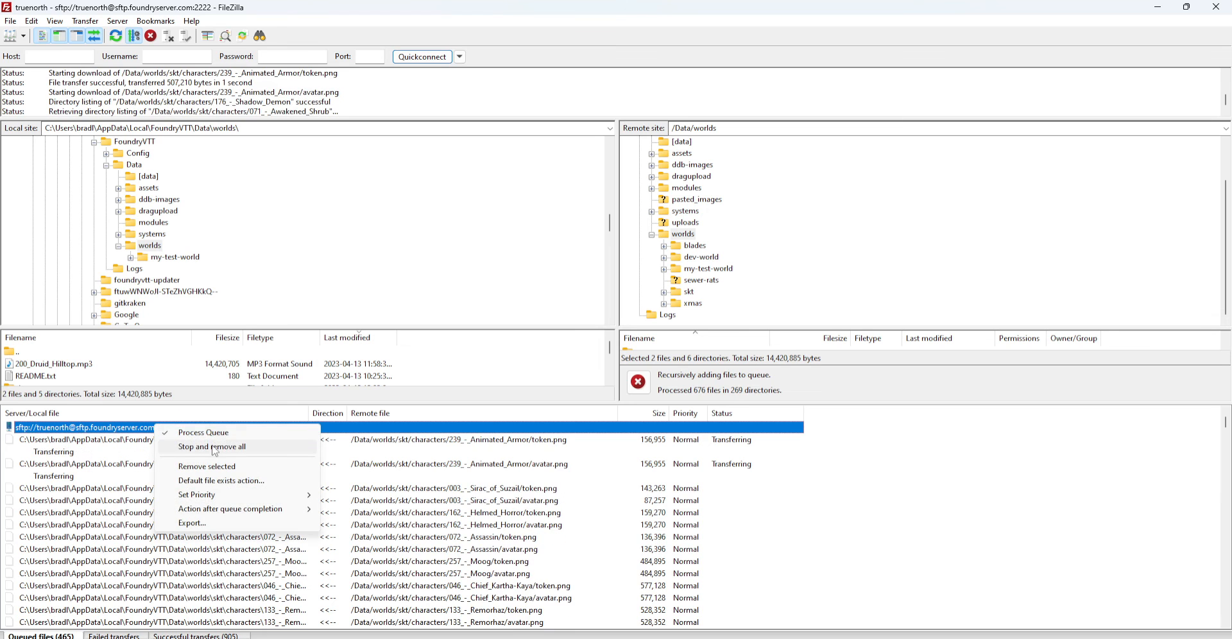
click(213, 447)
right_click(125, 428)
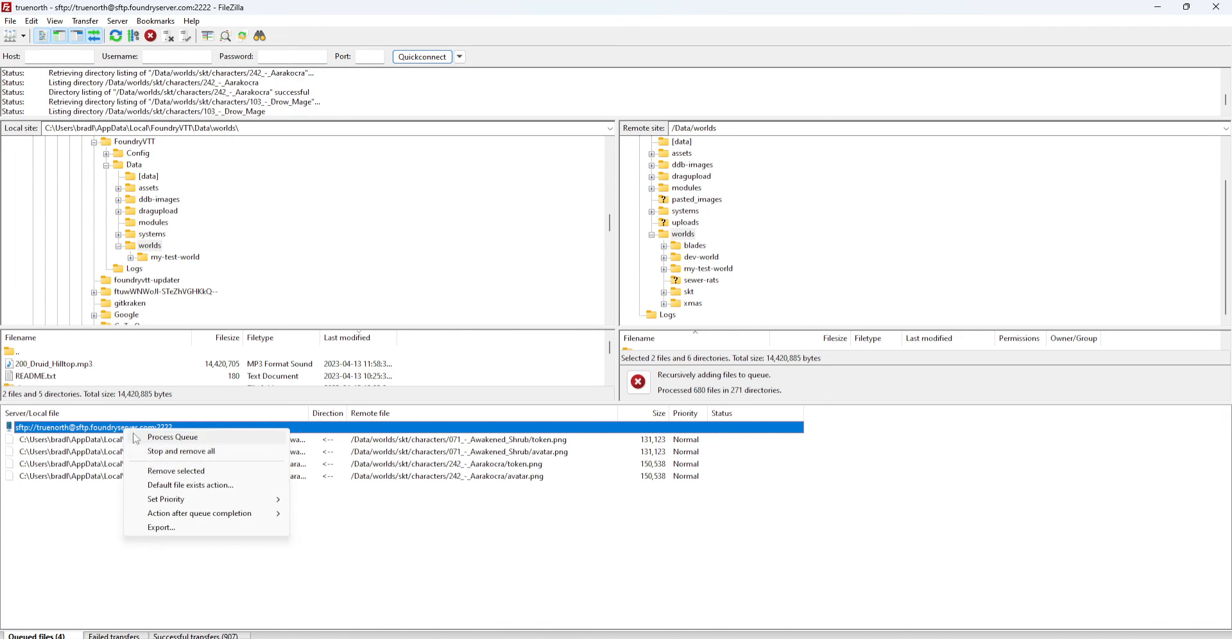
click(148, 451)
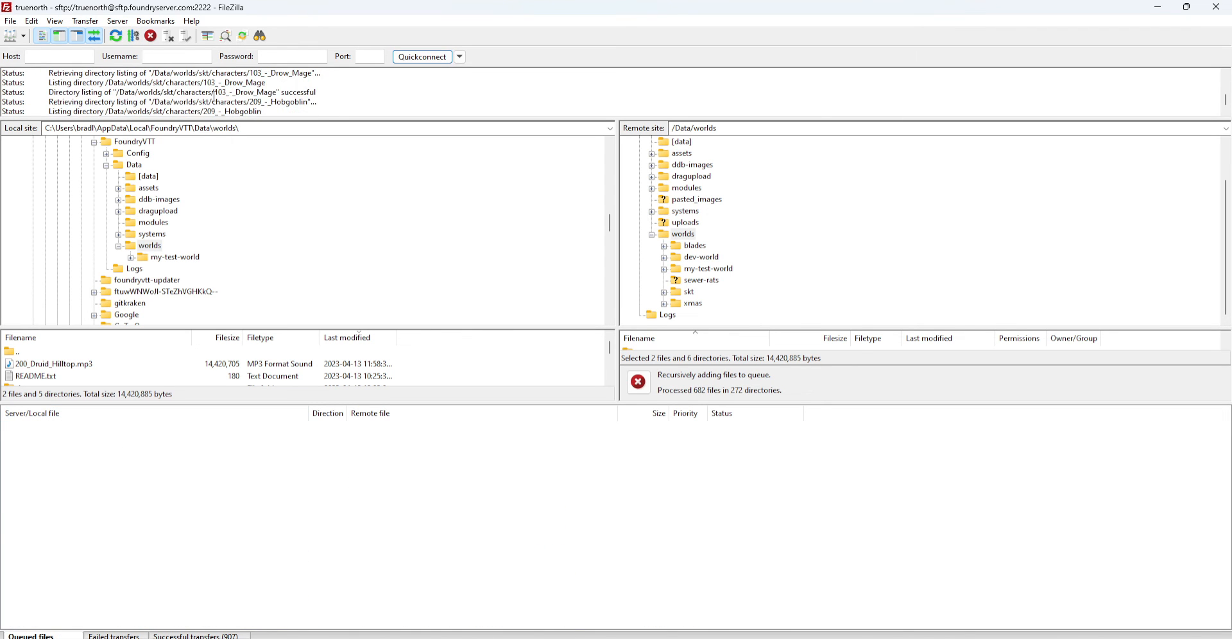
click(150, 35)
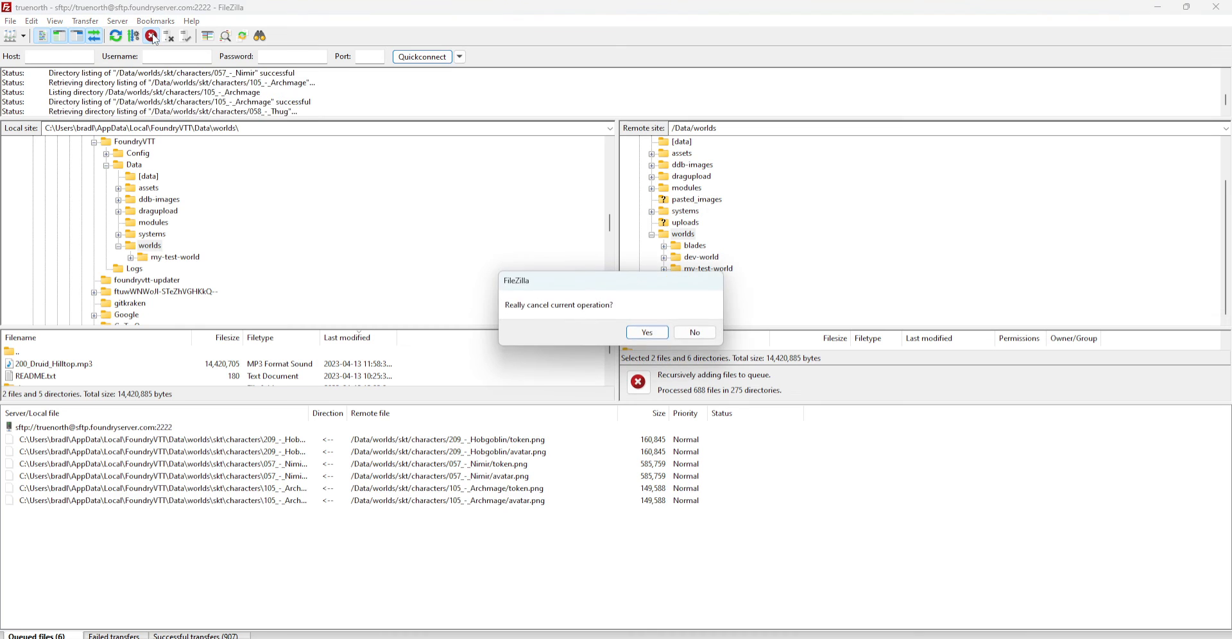
click(646, 332)
right_click(148, 428)
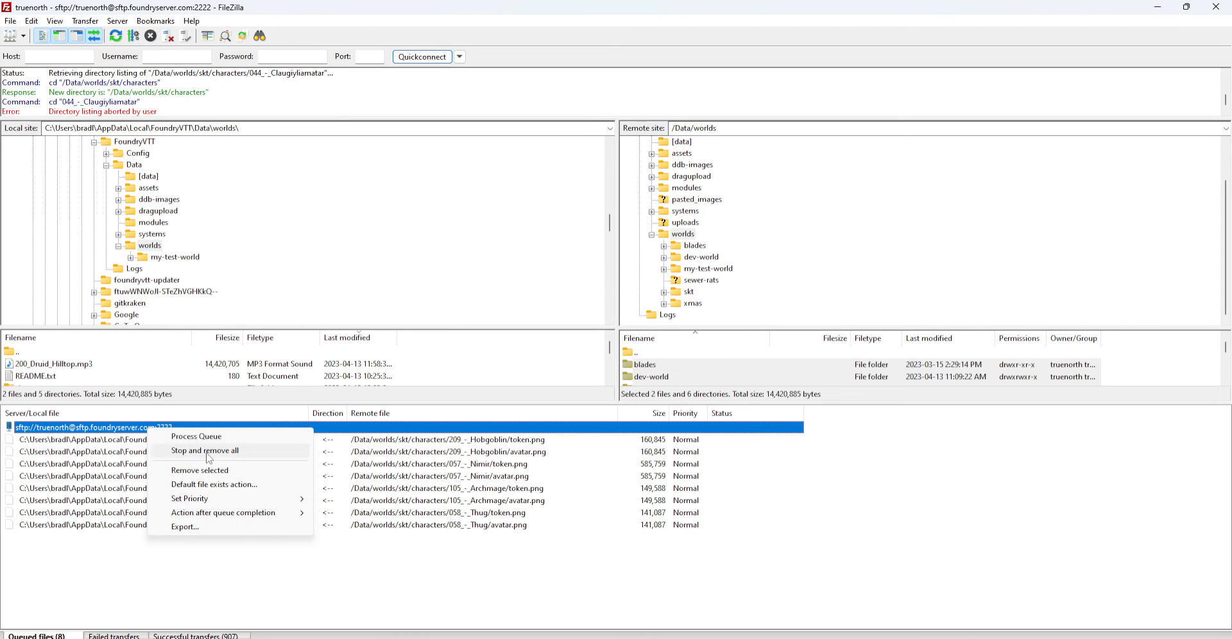
click(210, 452)
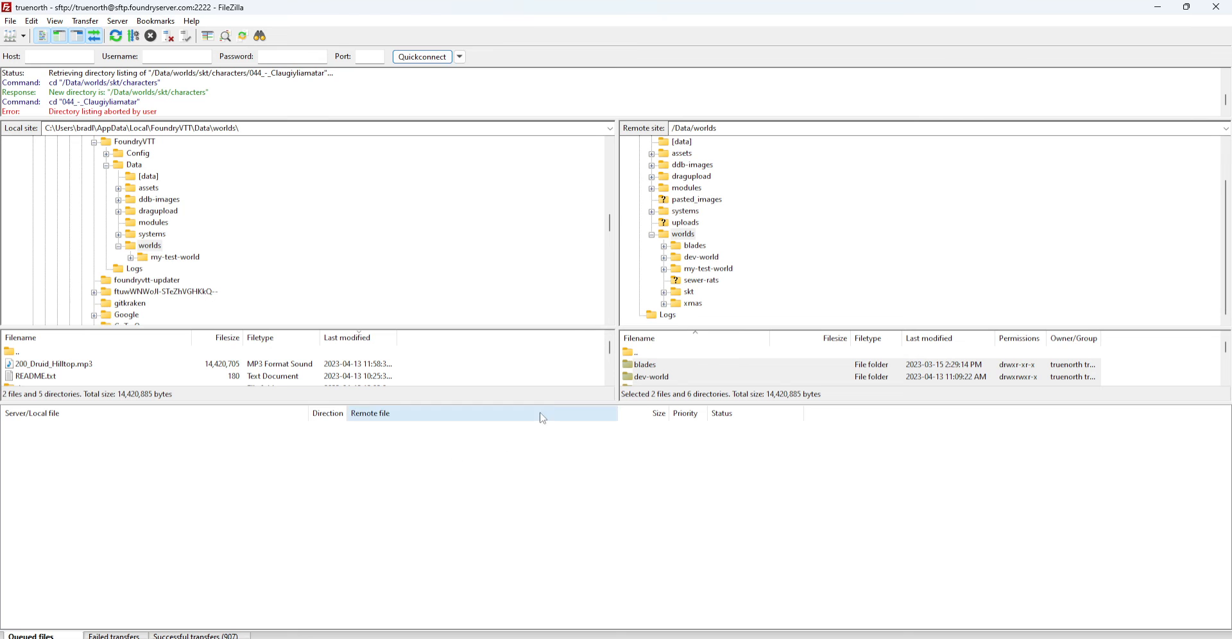
drag(544, 402, 539, 513)
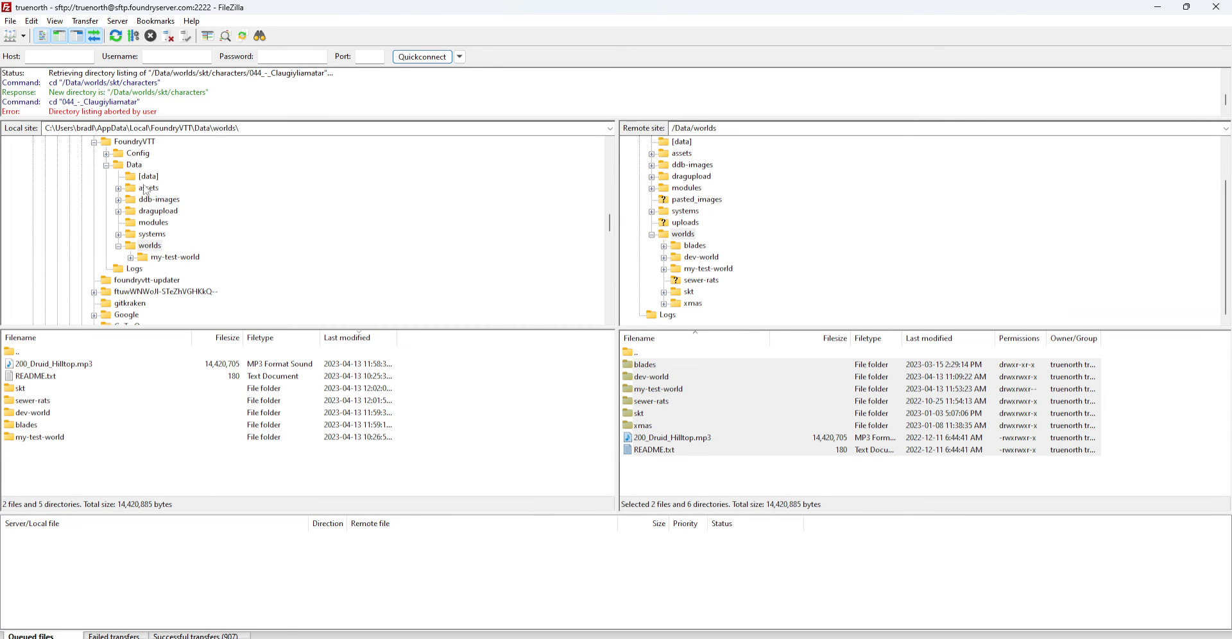
Select the local worlds folder and refresh it with F5 to show the downloaded worlds
click(131, 246)
key(F5)
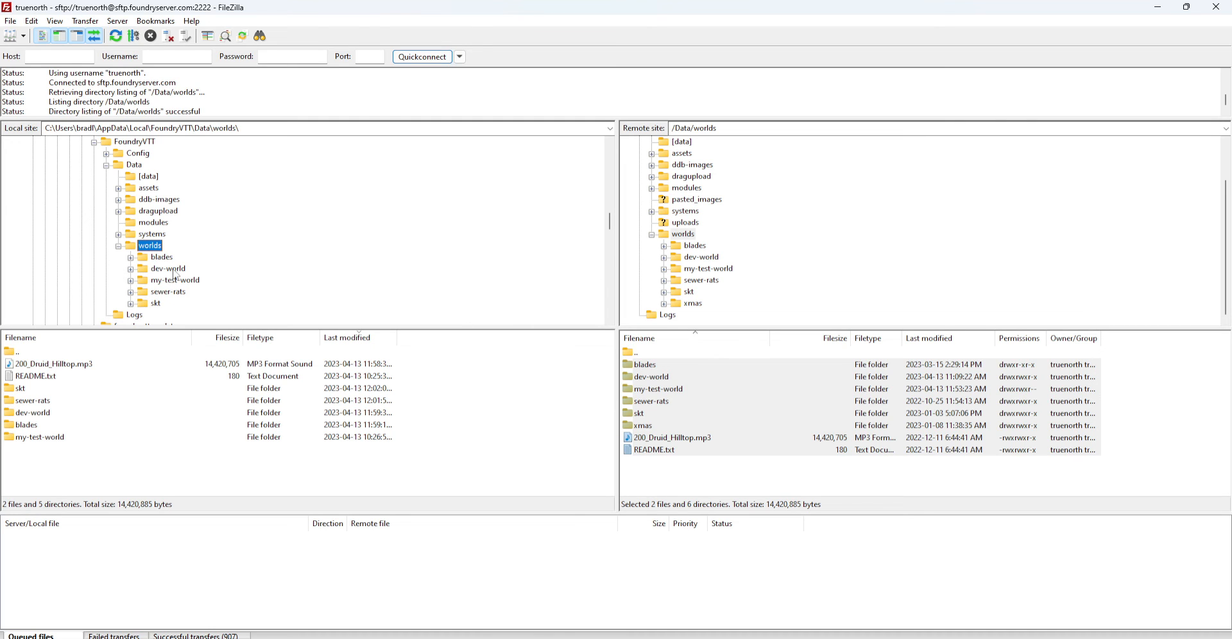
Create a new empty 'assets' folder inside the local my-test-world folder
click(130, 280)
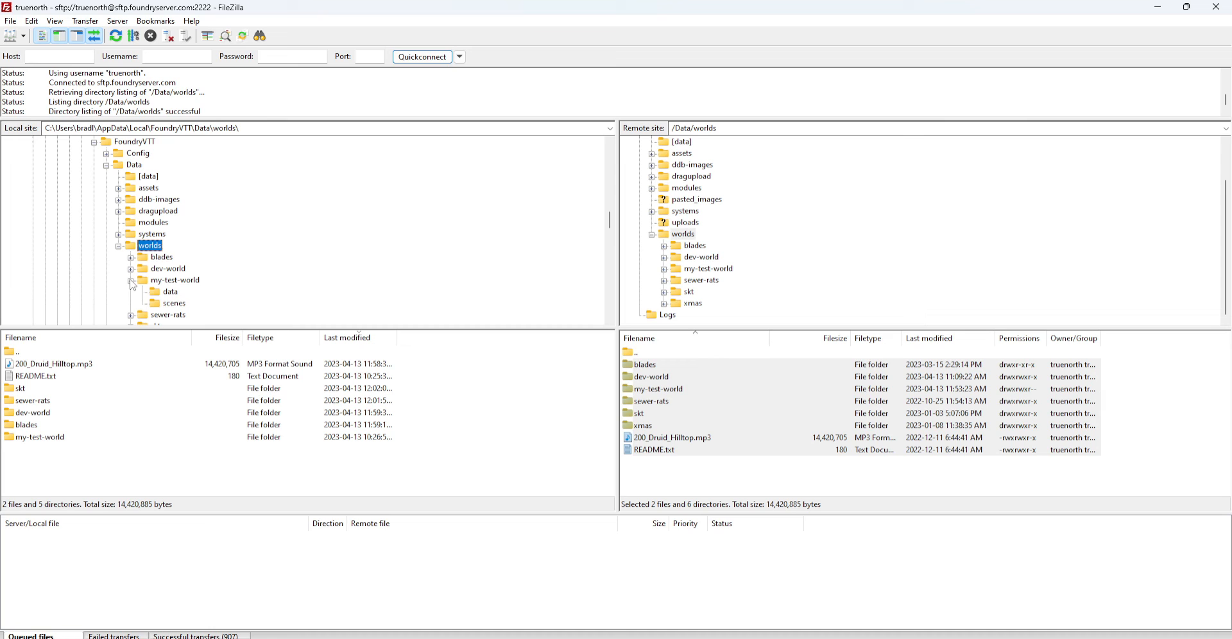
click(172, 293)
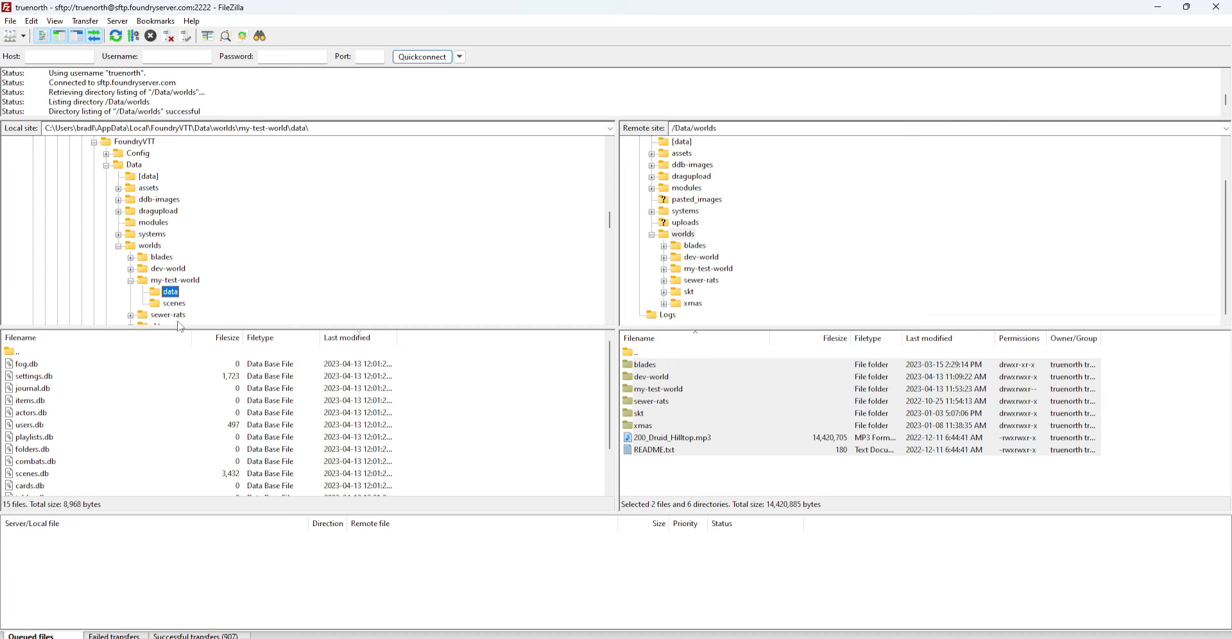
click(179, 281)
right_click(179, 281)
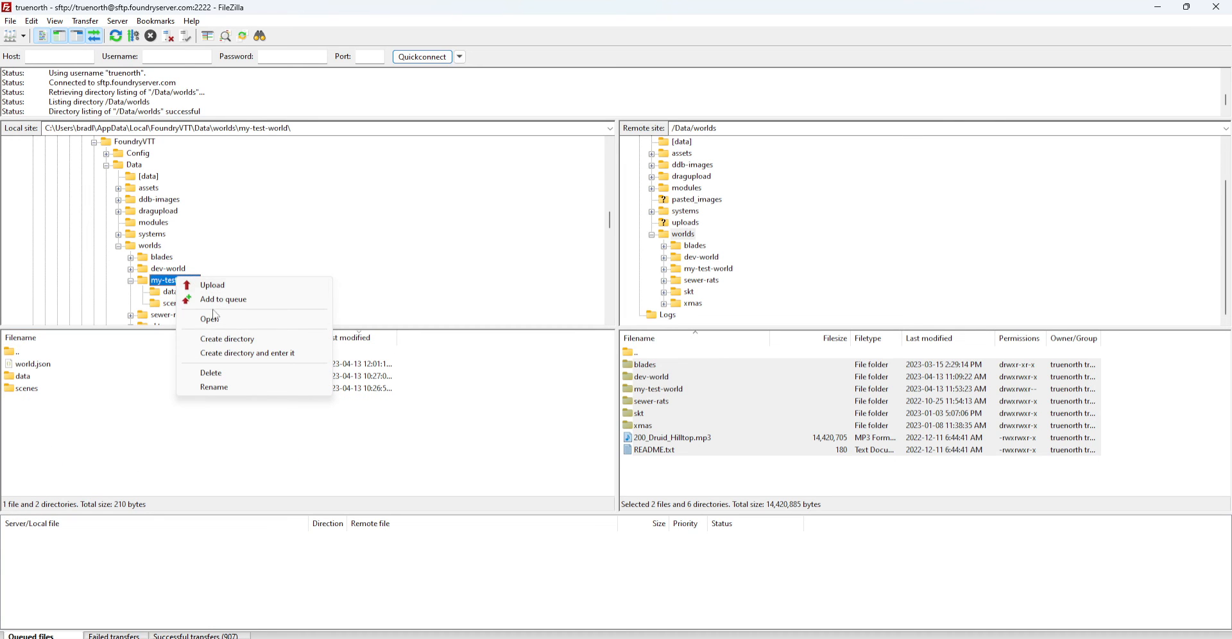
click(225, 353)
text(a)
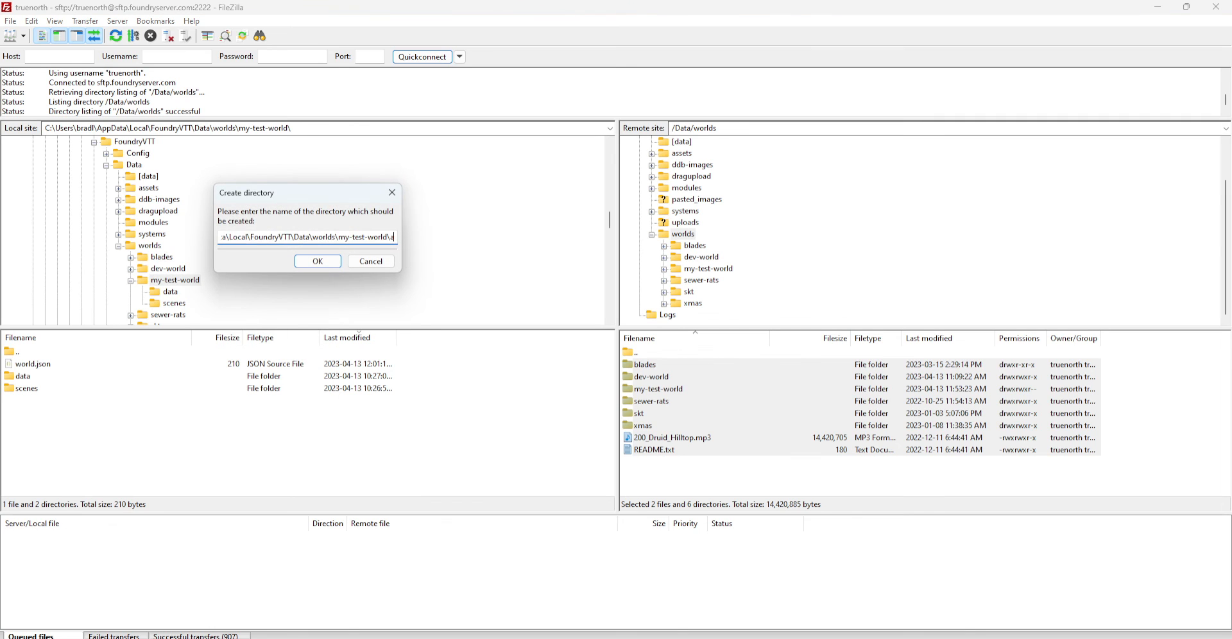
text(ssets)
key(Return)
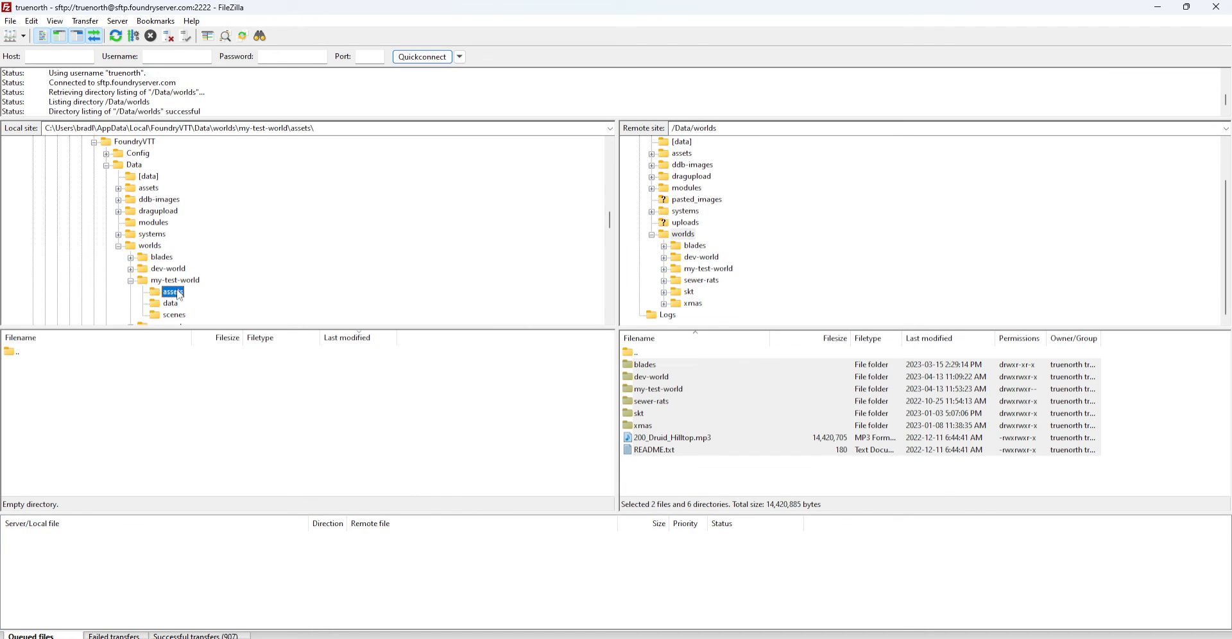
Dismiss the assets folder context menus and switch over to File Explorer
right_click(81, 407)
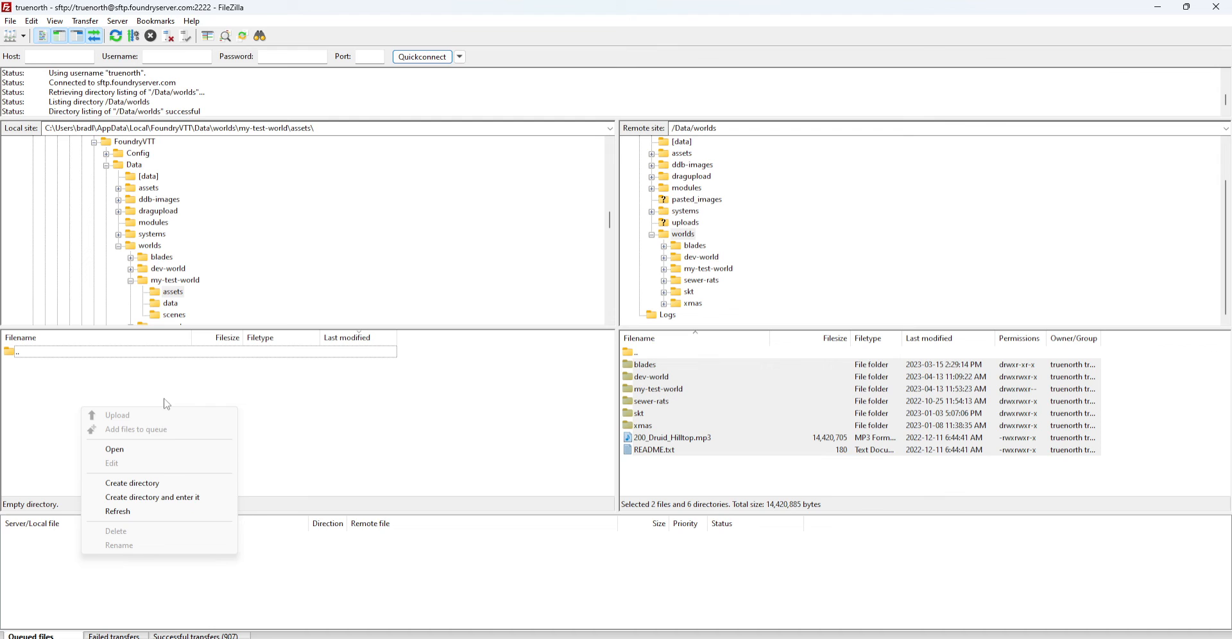
click(337, 385)
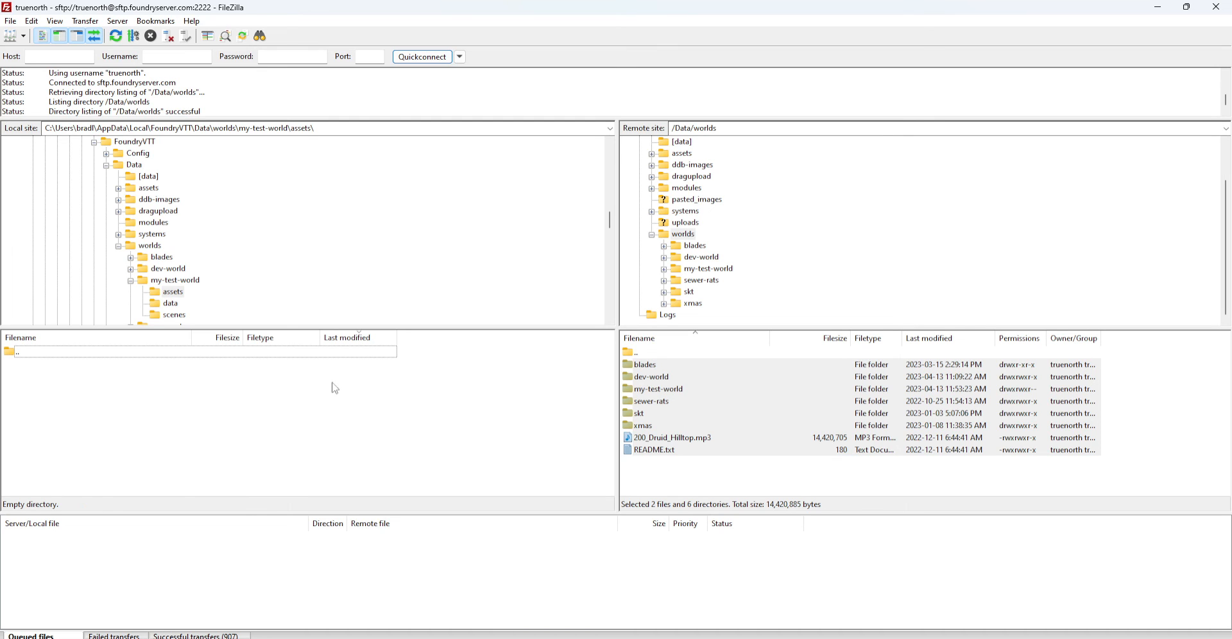
right_click(184, 292)
click(139, 414)
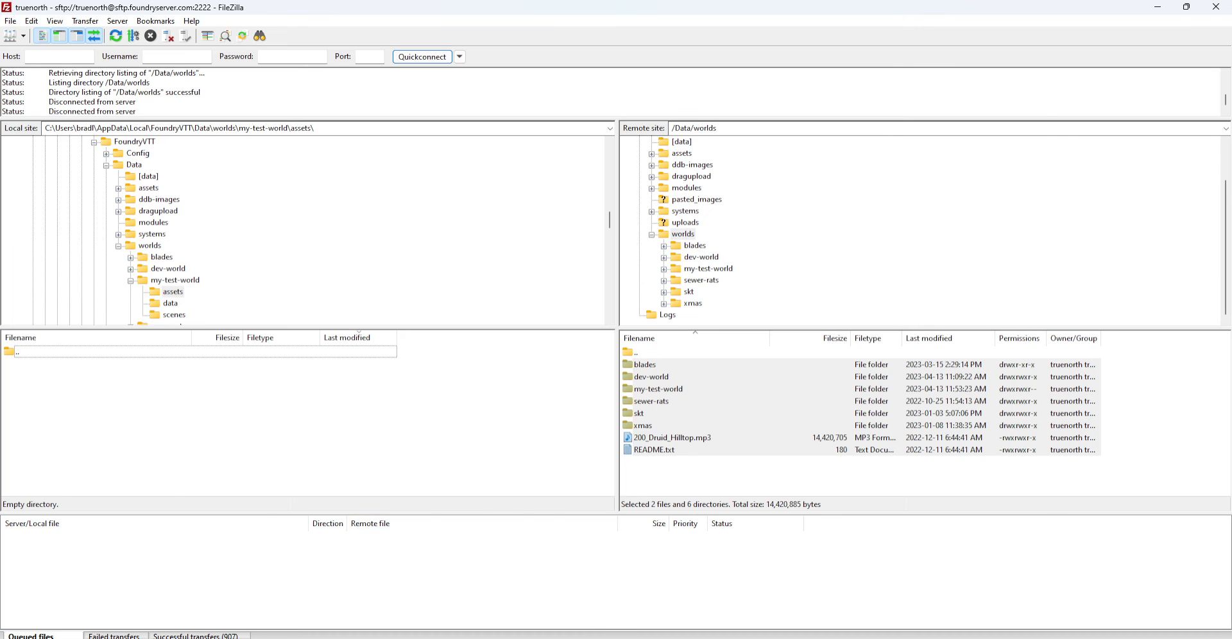
click(616, 638)
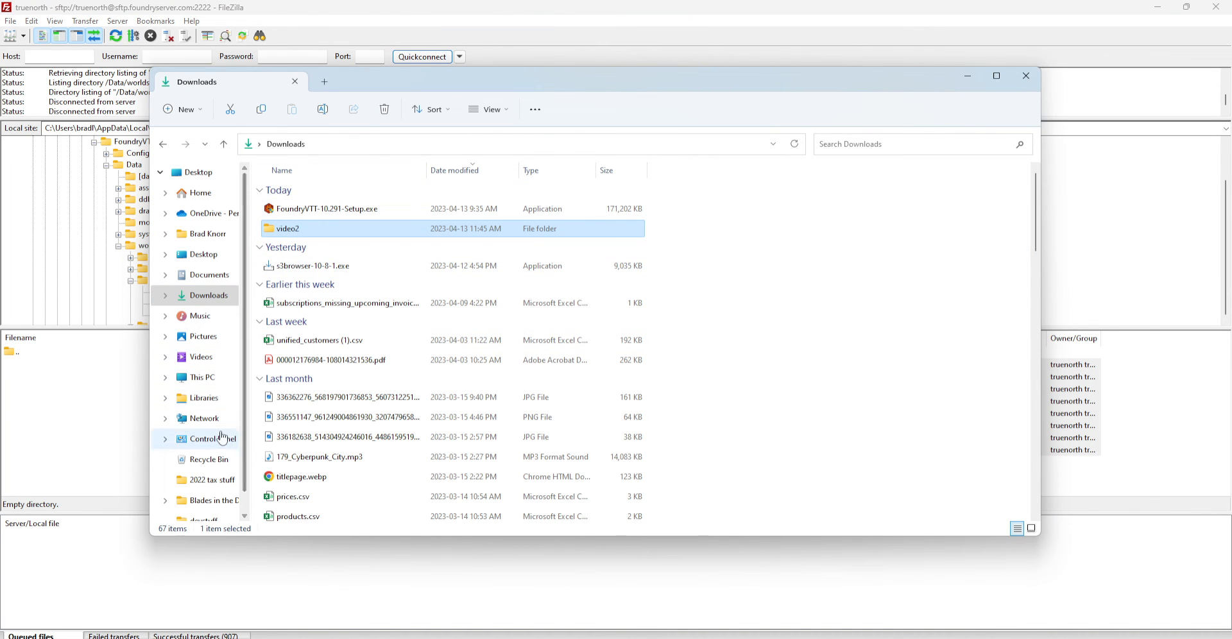
Go to the user's home folder in File Explorer's navigation pane
scroll(221, 436, down, 1)
scroll(225, 441, up, 1)
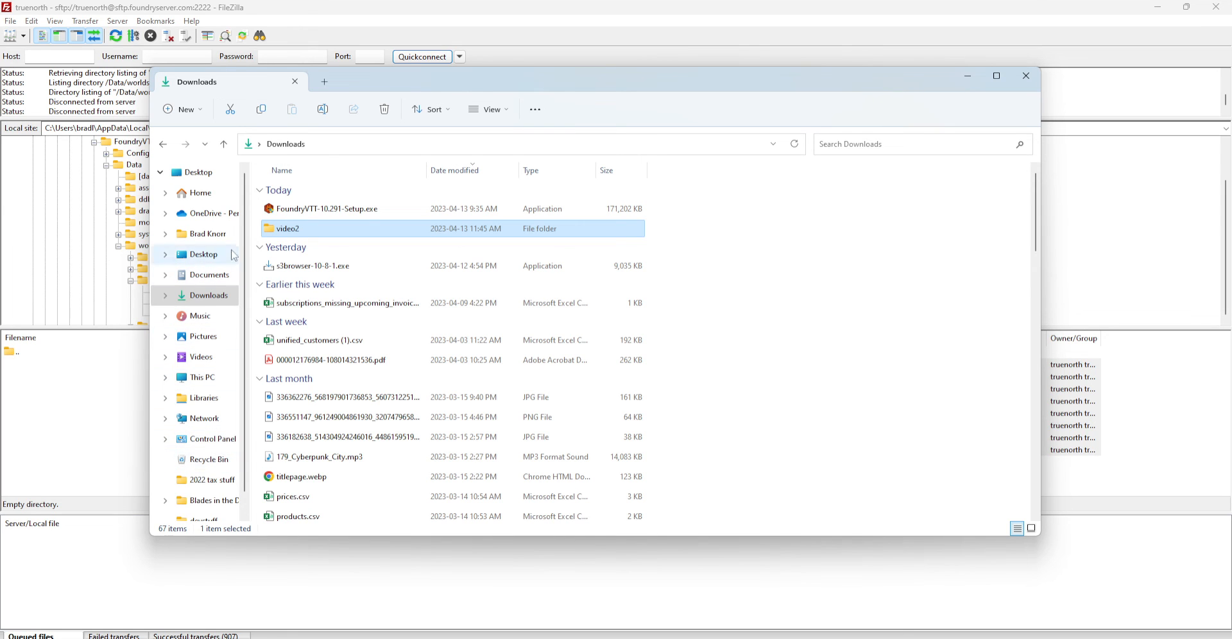
click(165, 234)
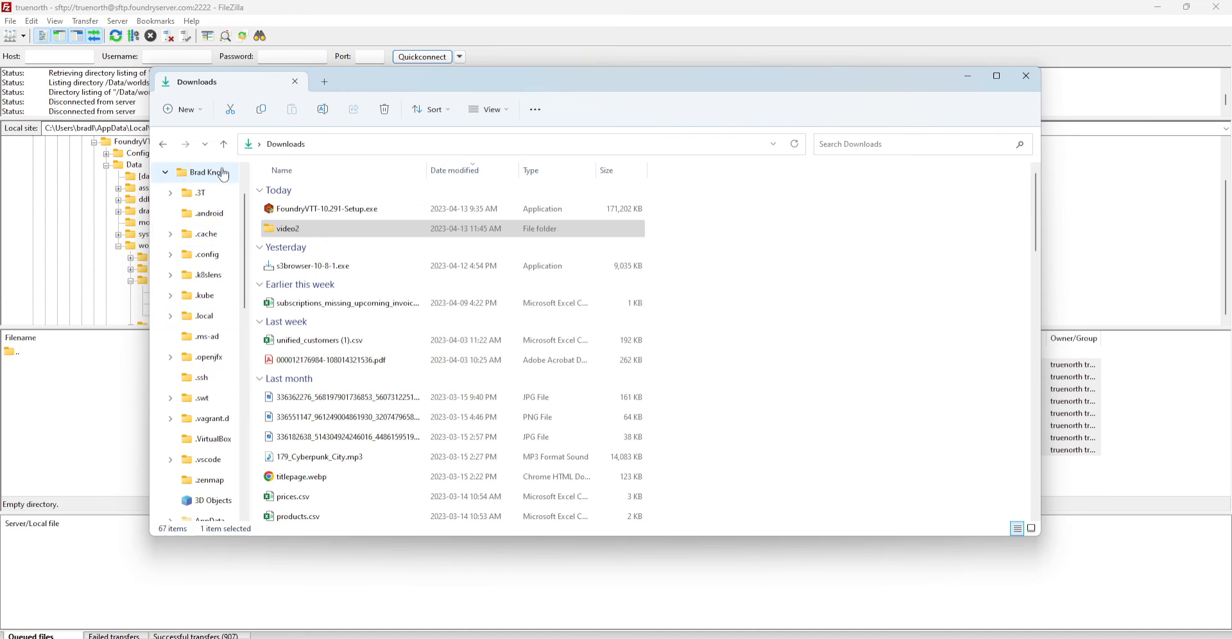
scroll(209, 406, up, 1)
scroll(208, 406, down, 3)
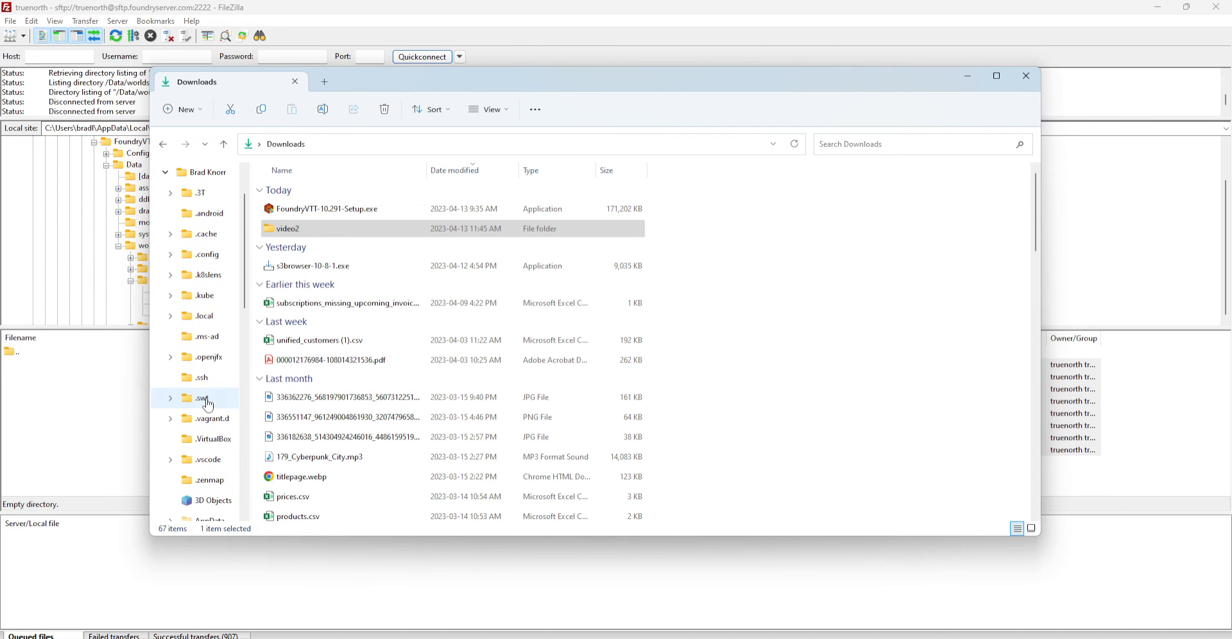
scroll(208, 406, up, 2)
scroll(208, 406, down, 10)
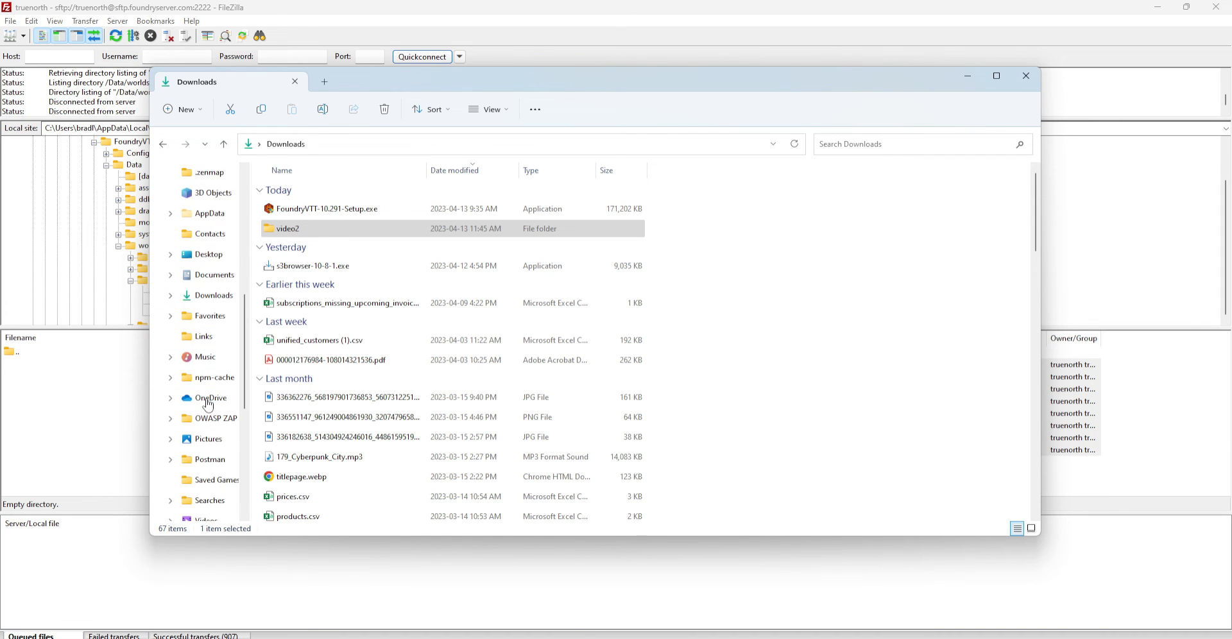
scroll(211, 407, down, 2)
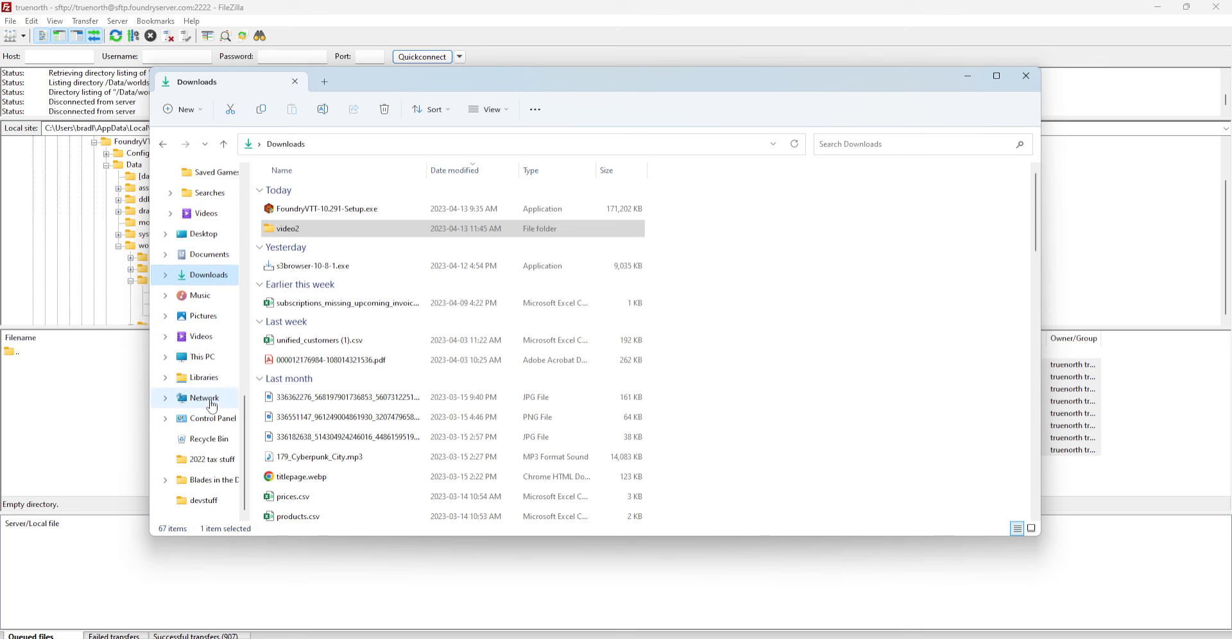
scroll(212, 406, up, 15)
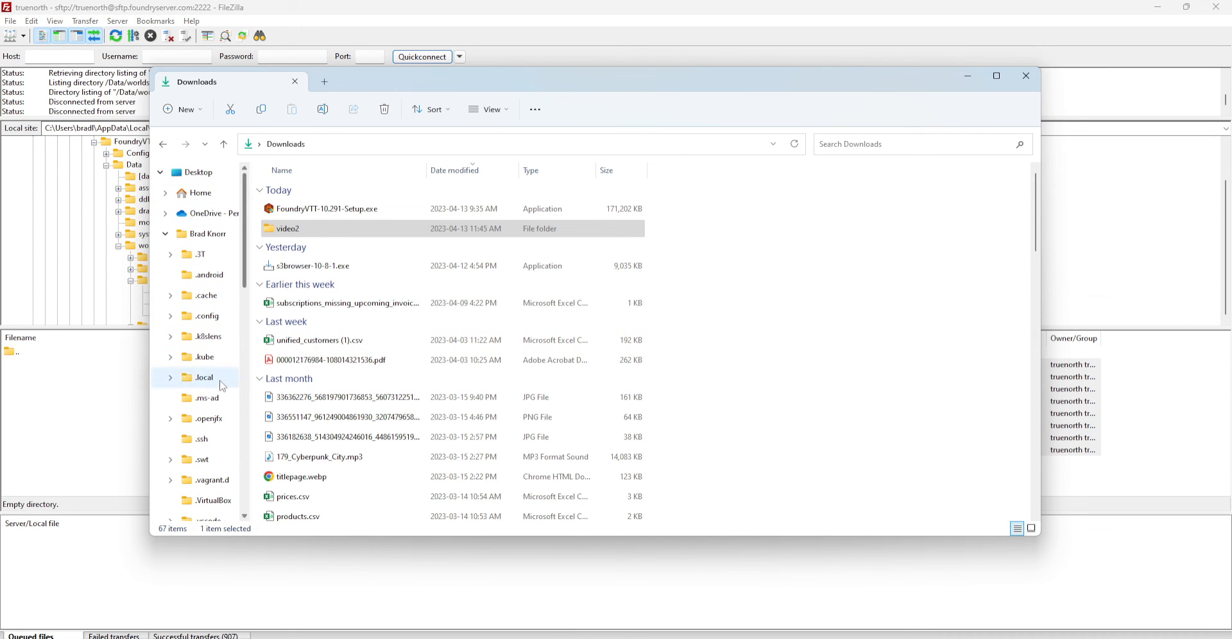
scroll(222, 385, down, 2)
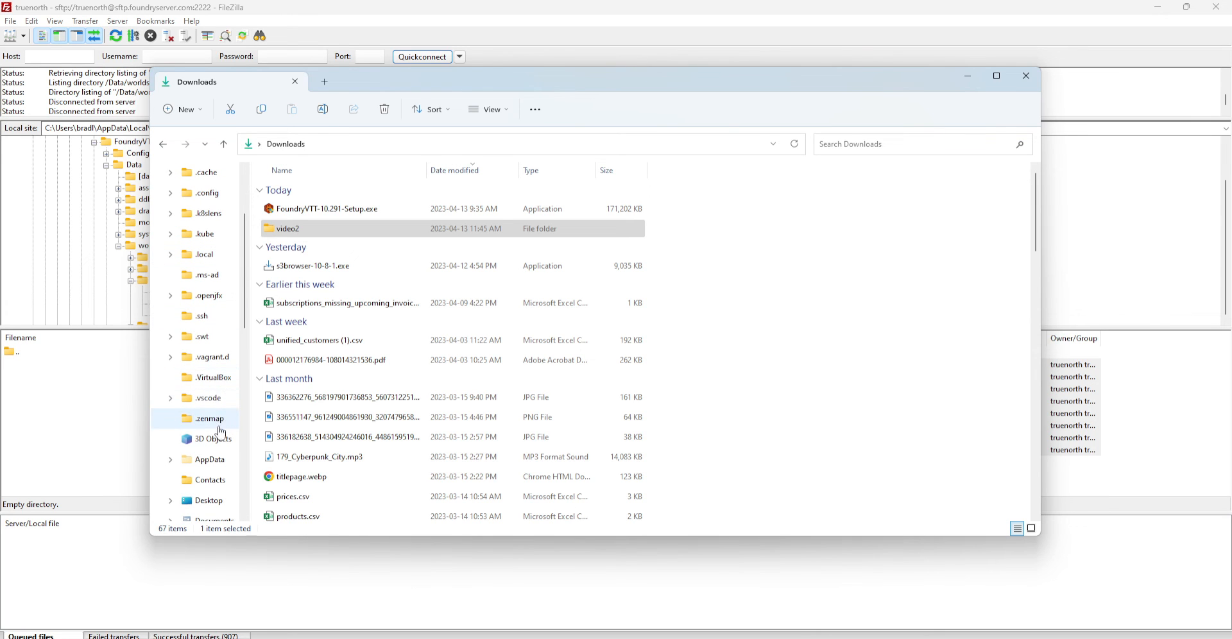
scroll(221, 383, up, 2)
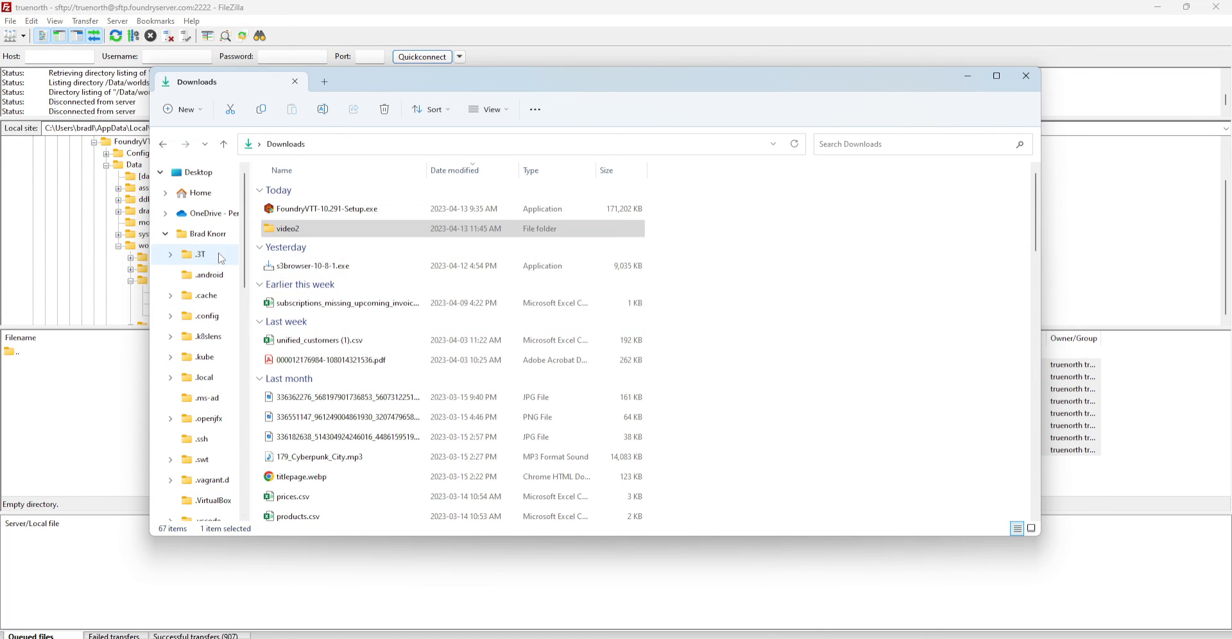
click(206, 239)
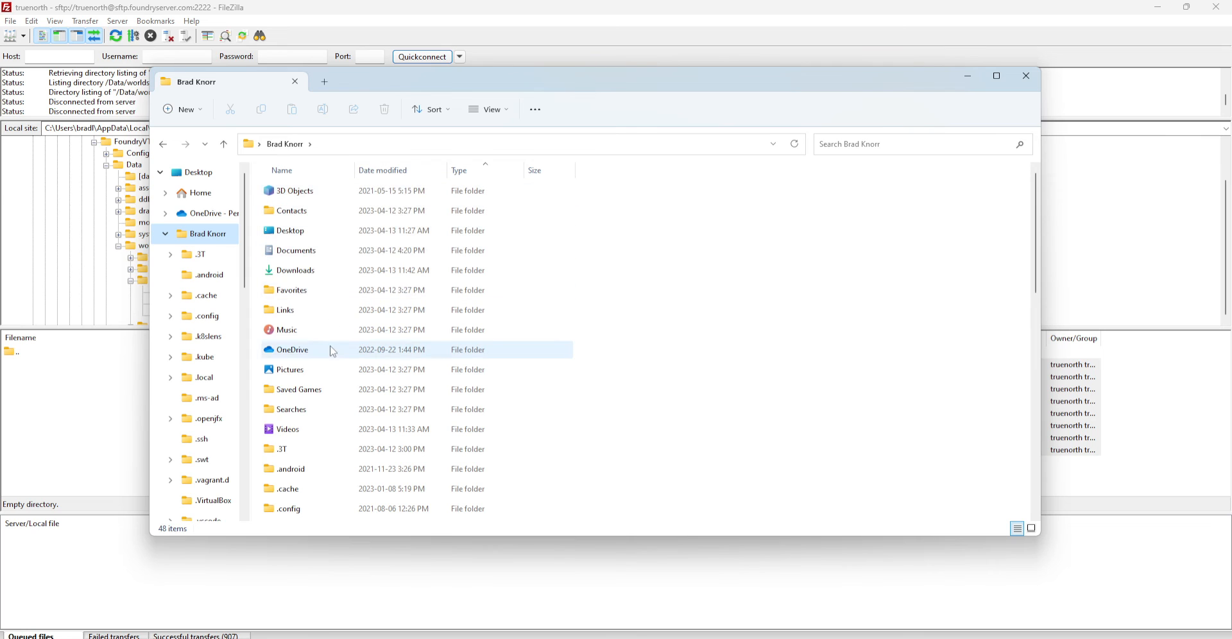
scroll(331, 350, down, 2)
scroll(331, 351, down, 4)
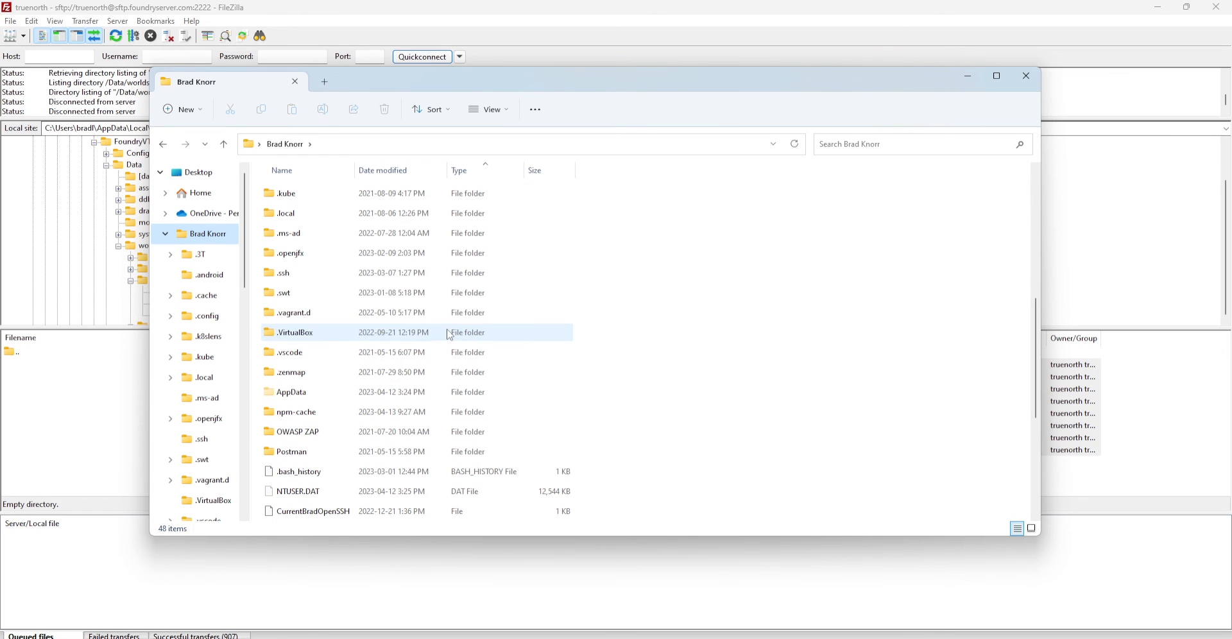
Open AppData > Local > FoundryVTT > Data > worlds > my-test-world > assets
double_click(289, 394)
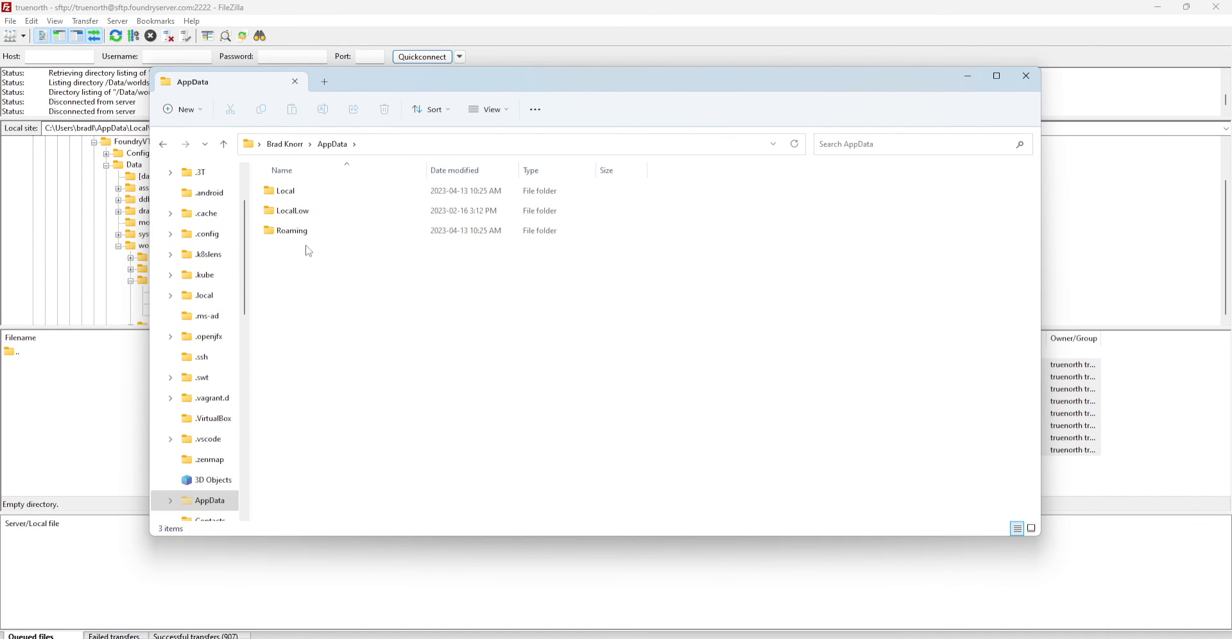
double_click(286, 191)
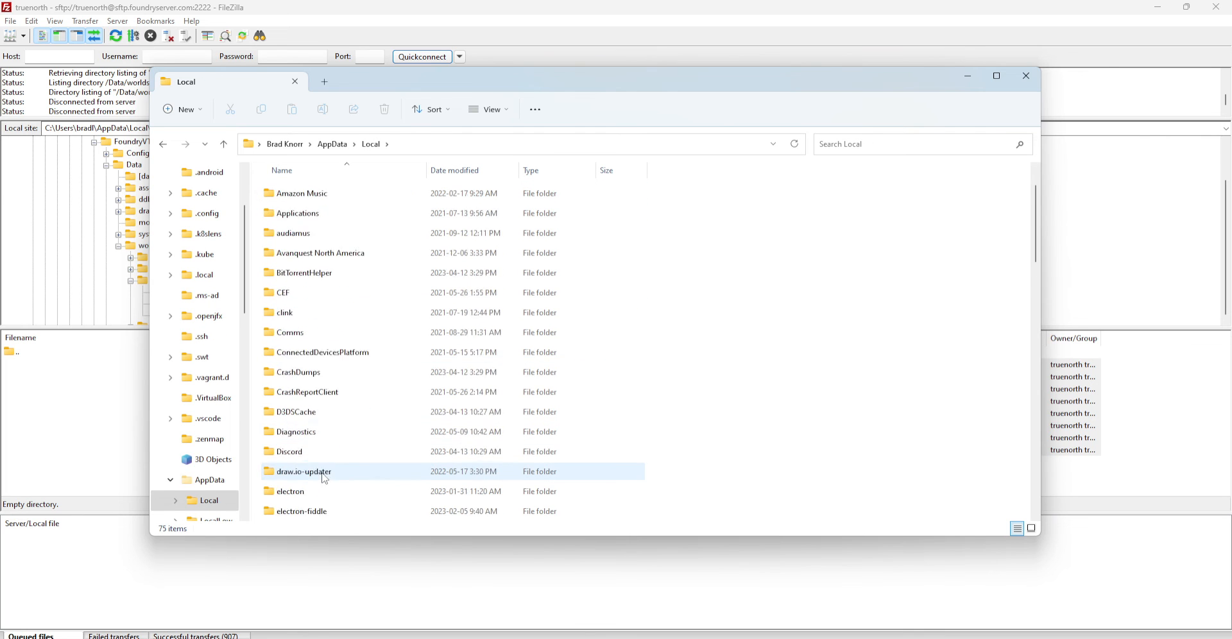
scroll(326, 479, down, 4)
double_click(302, 412)
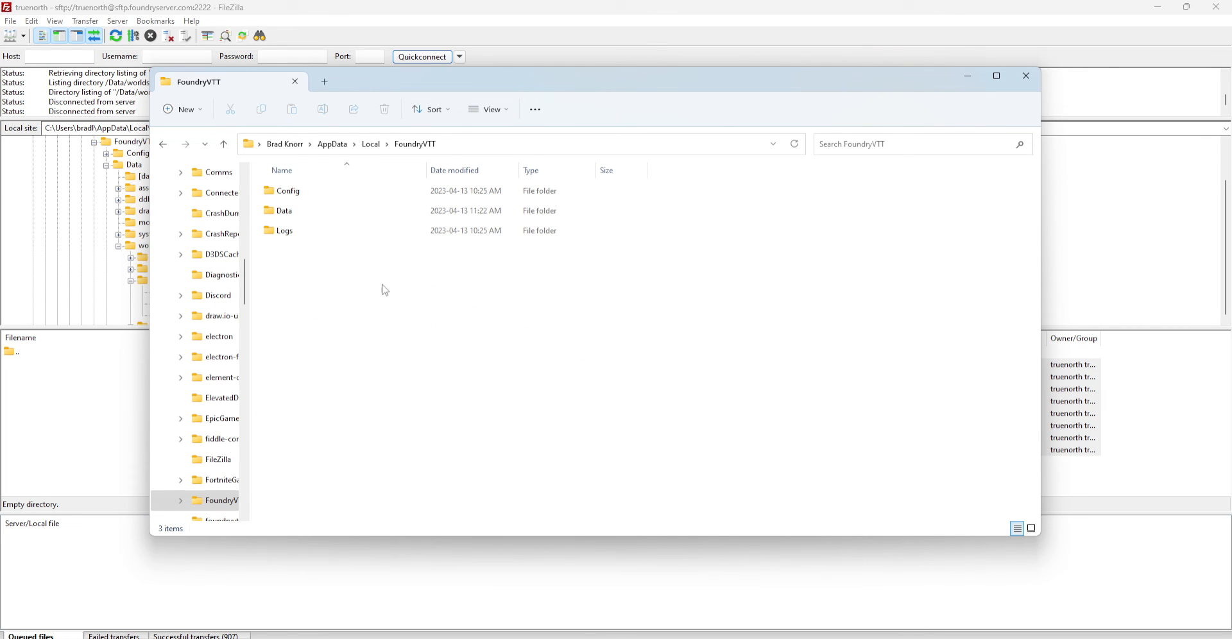
double_click(290, 212)
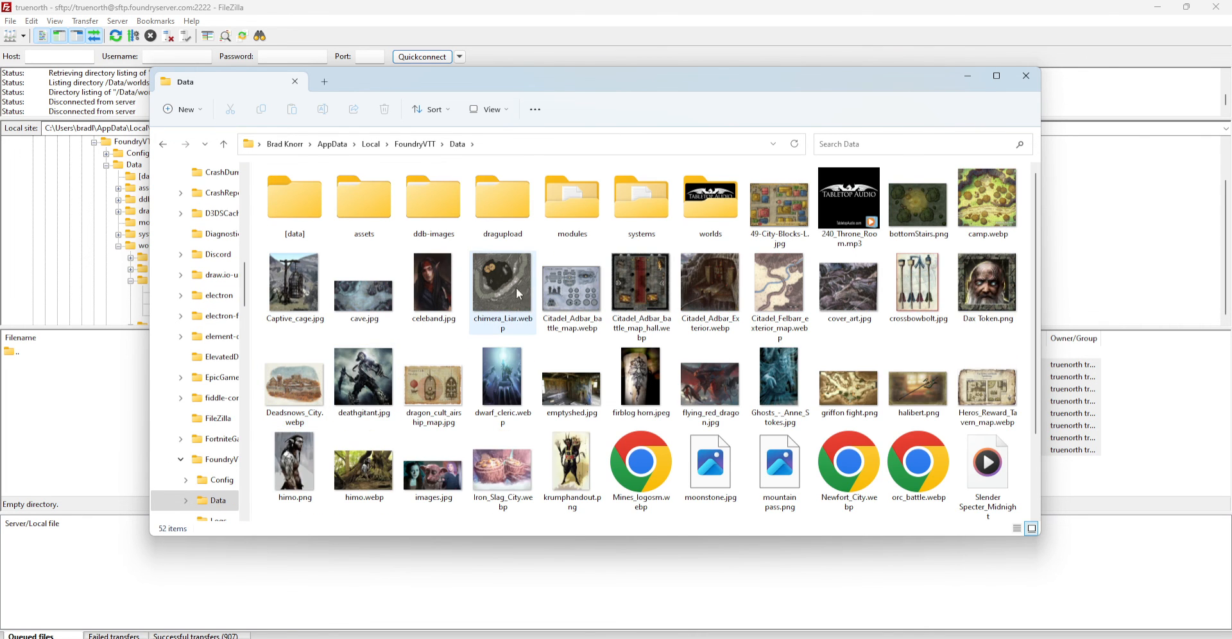
double_click(711, 204)
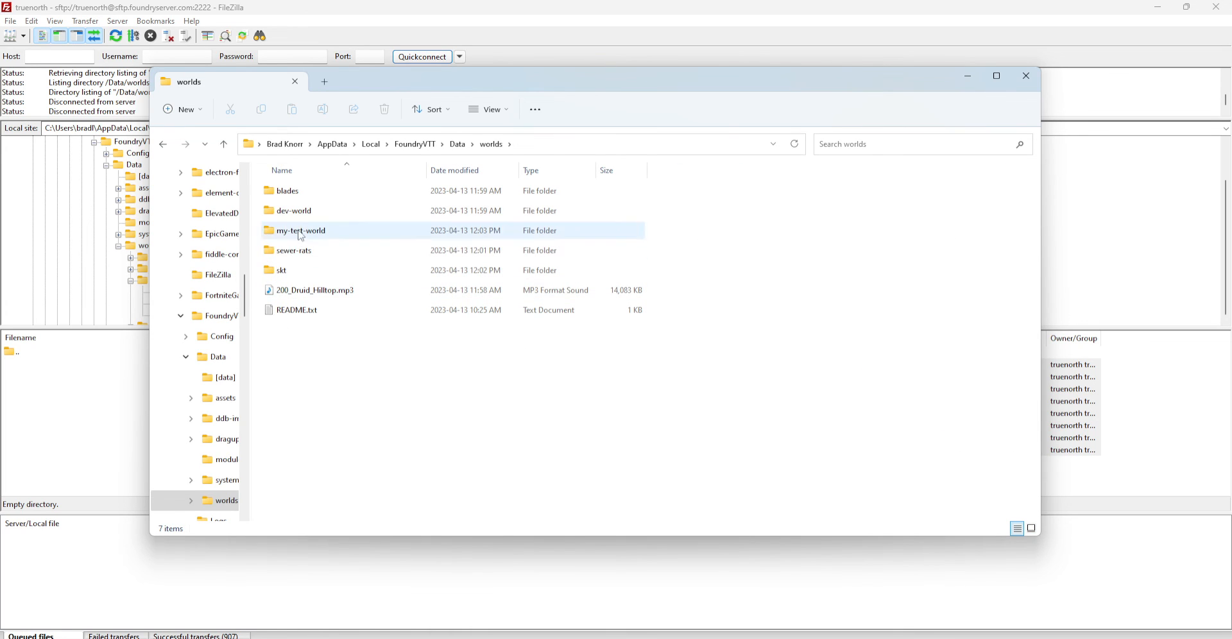
double_click(301, 232)
click(287, 193)
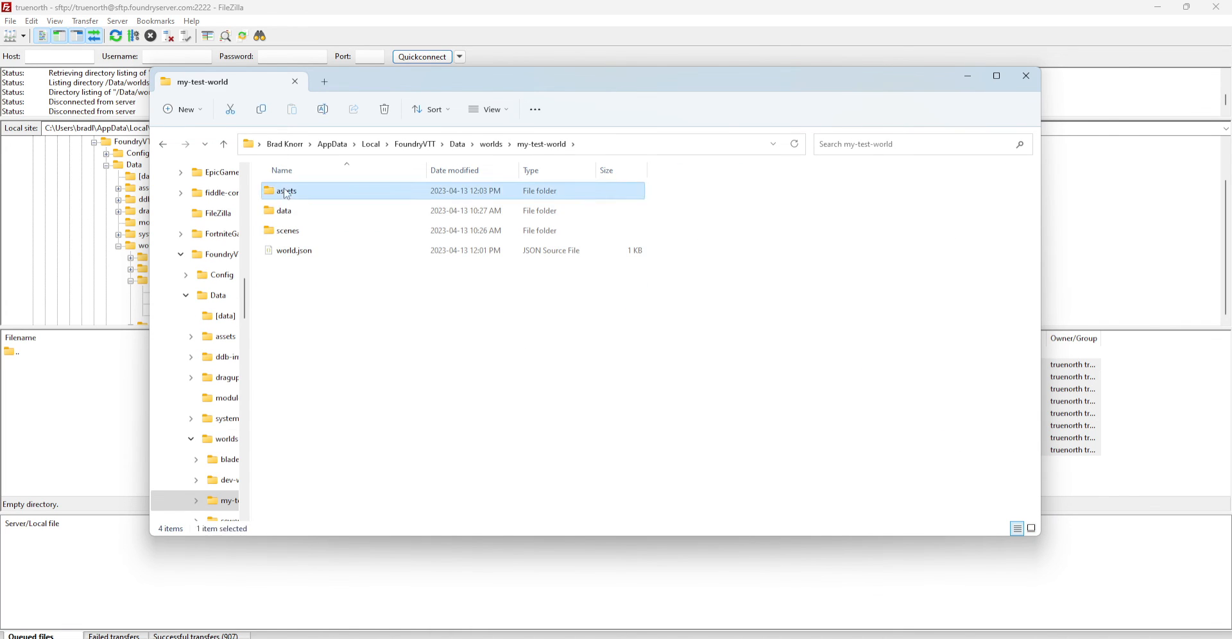
double_click(287, 193)
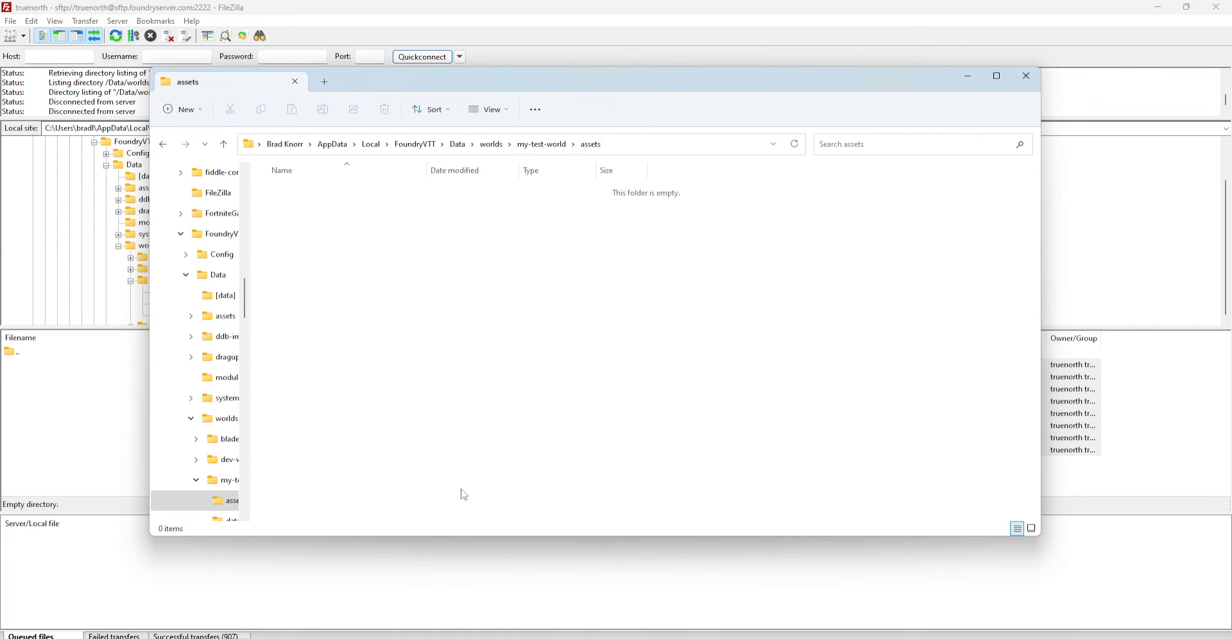
Create an empty 'New Text Document.txt' in assets, keeping the default name, then minimize Explorer
right_click(382, 281)
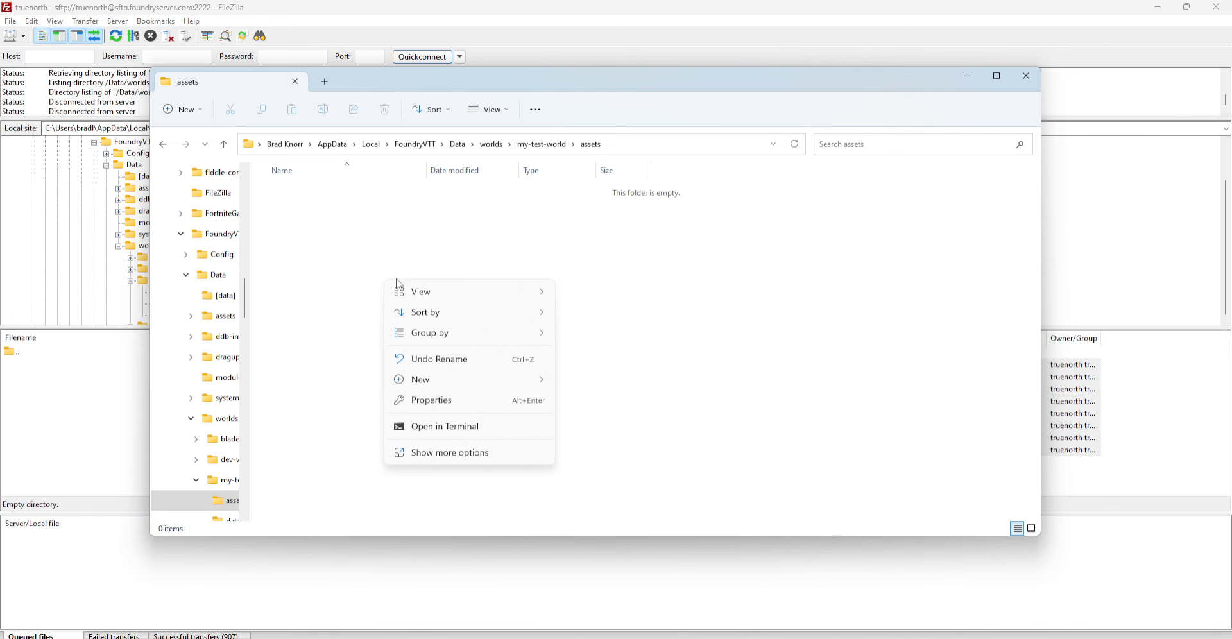
mouse_move(423, 380)
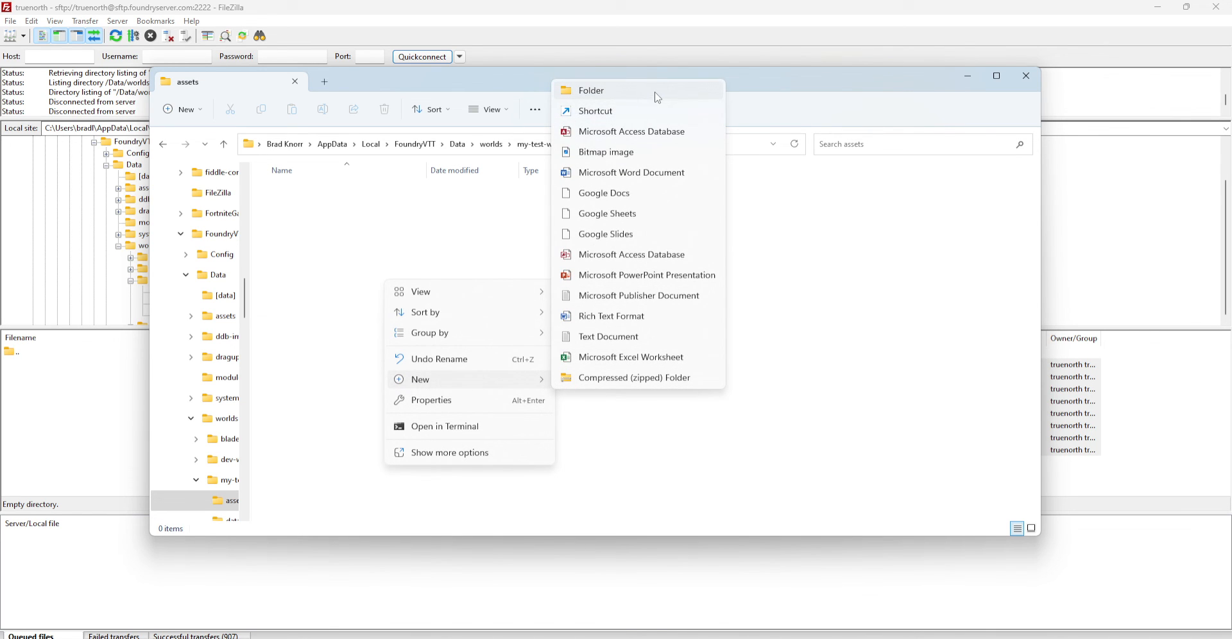
click(603, 337)
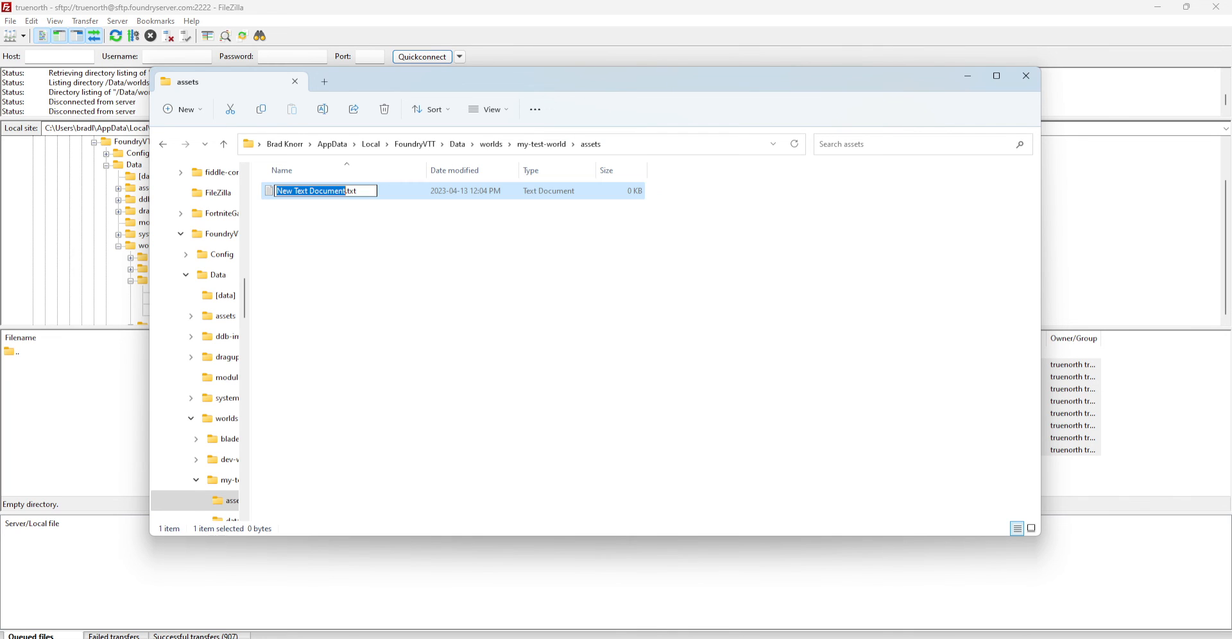
click(503, 191)
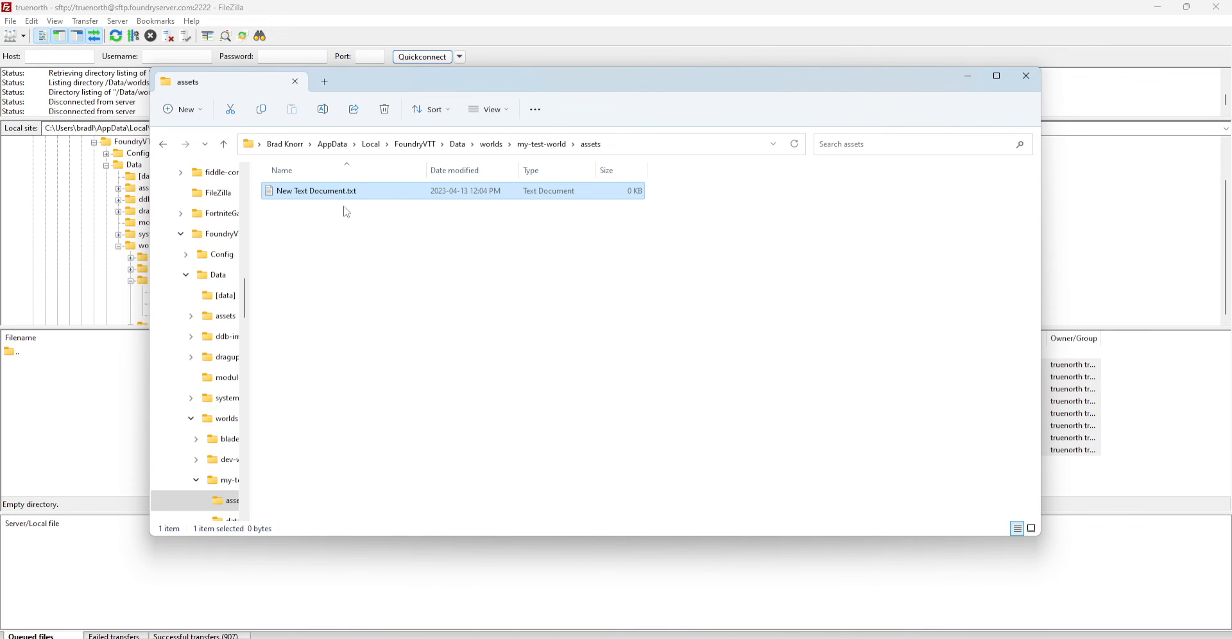
click(968, 77)
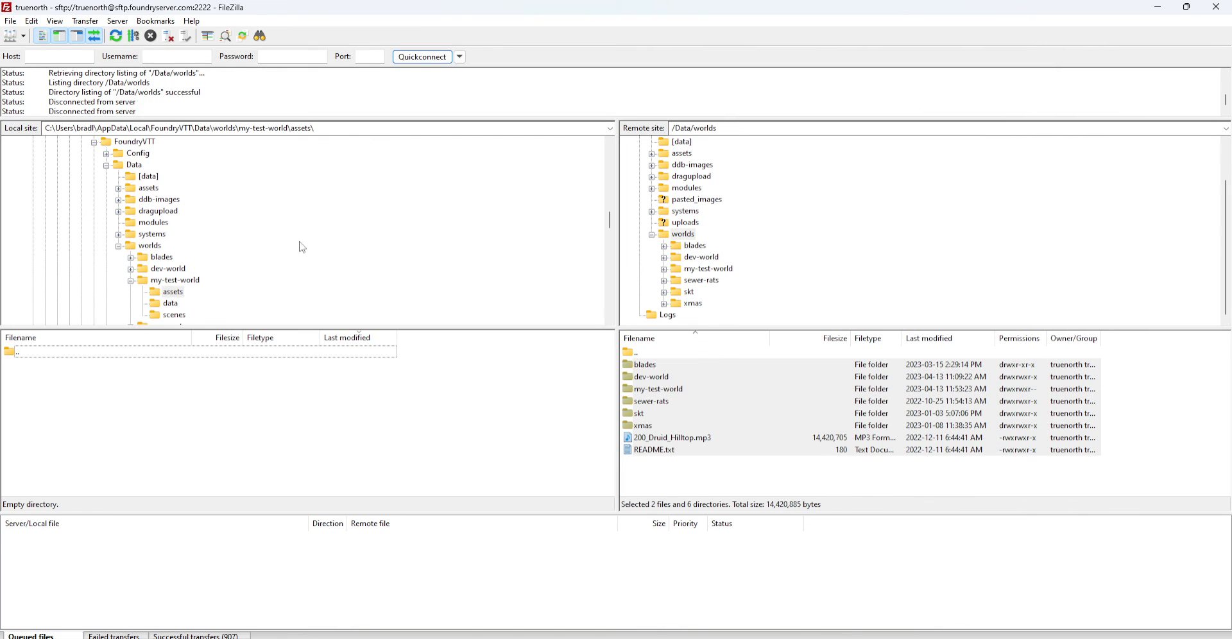
Refresh the local assets folder to show the new text file, then display my-test-world's contents
click(176, 296)
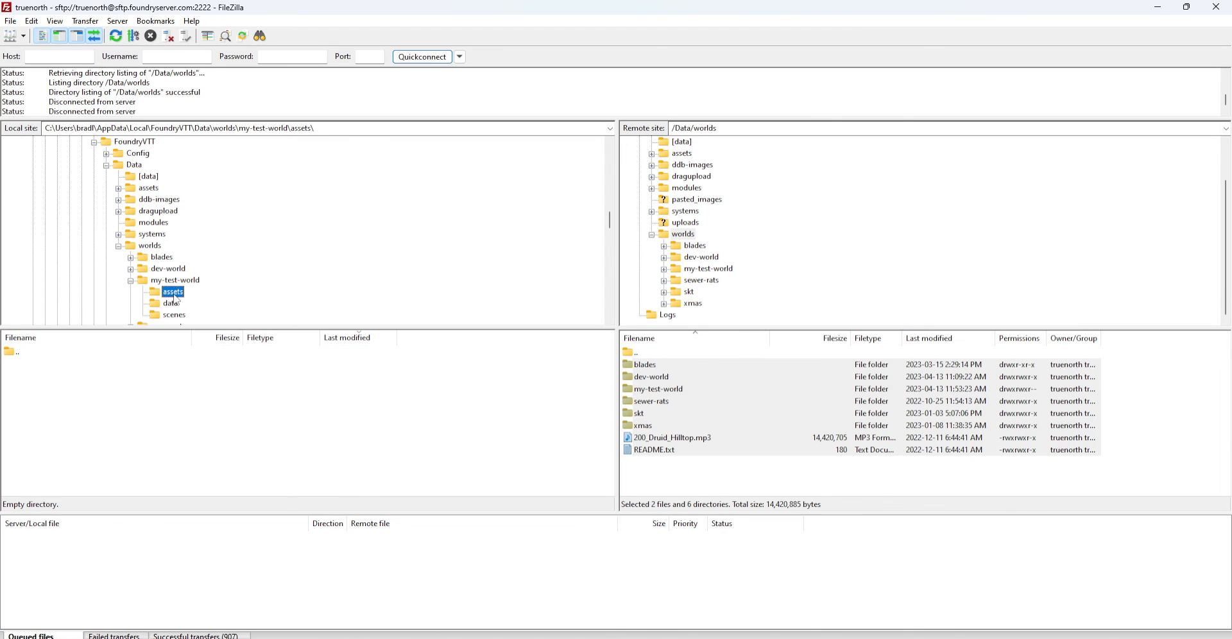
click(116, 36)
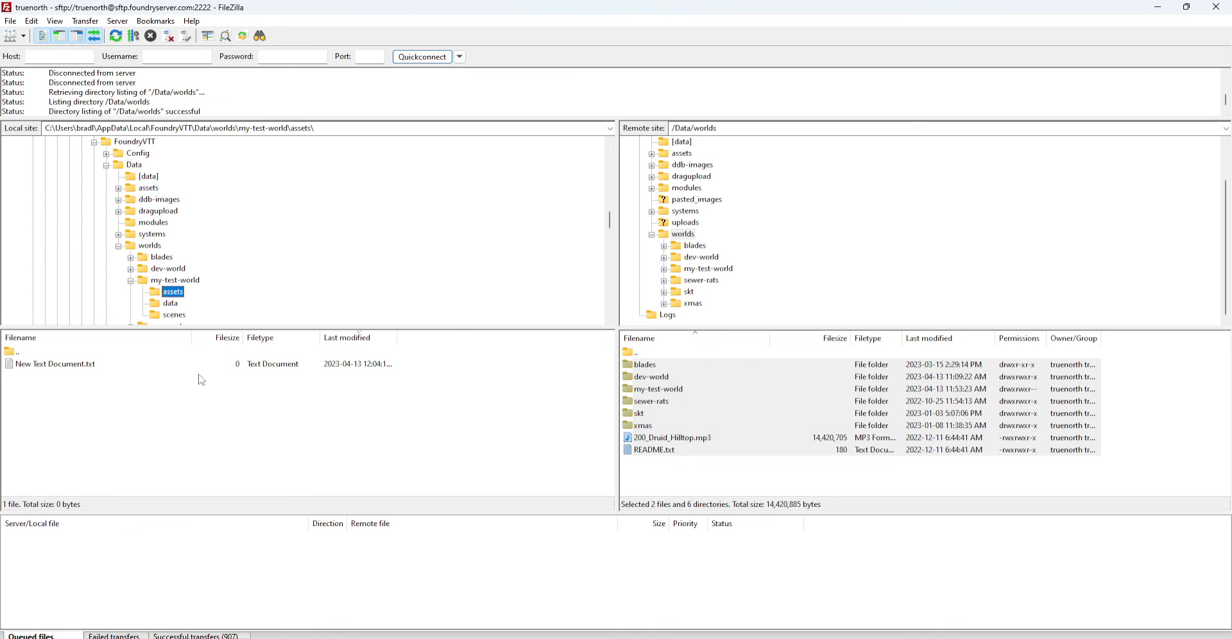
scroll(248, 288, down, 1)
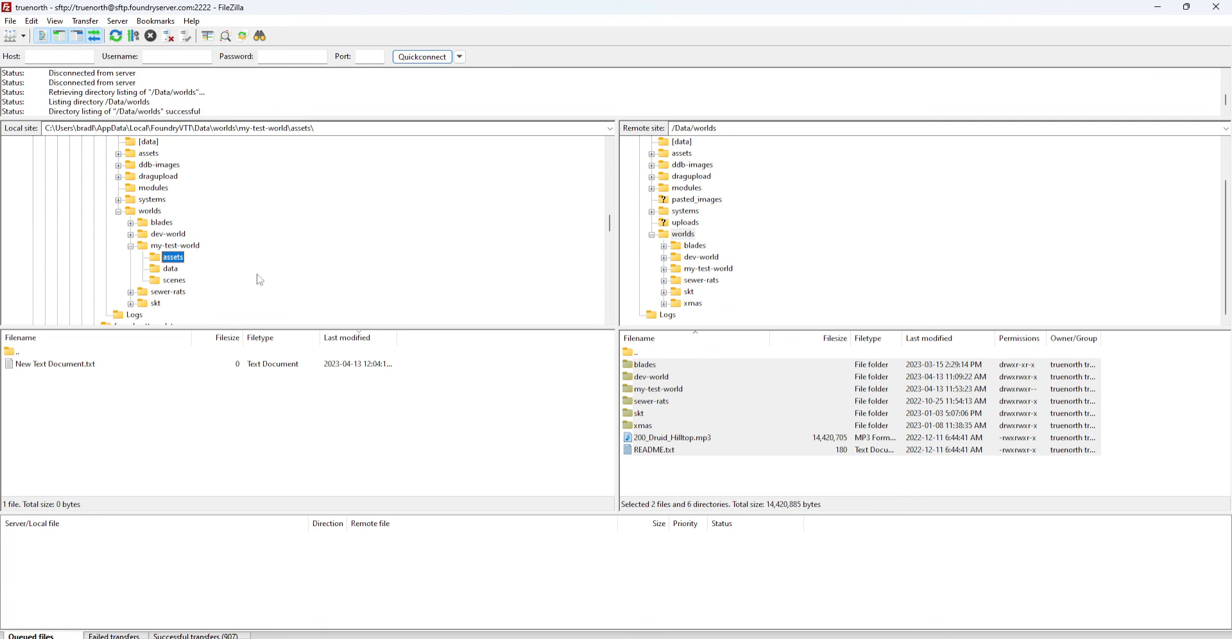
click(191, 247)
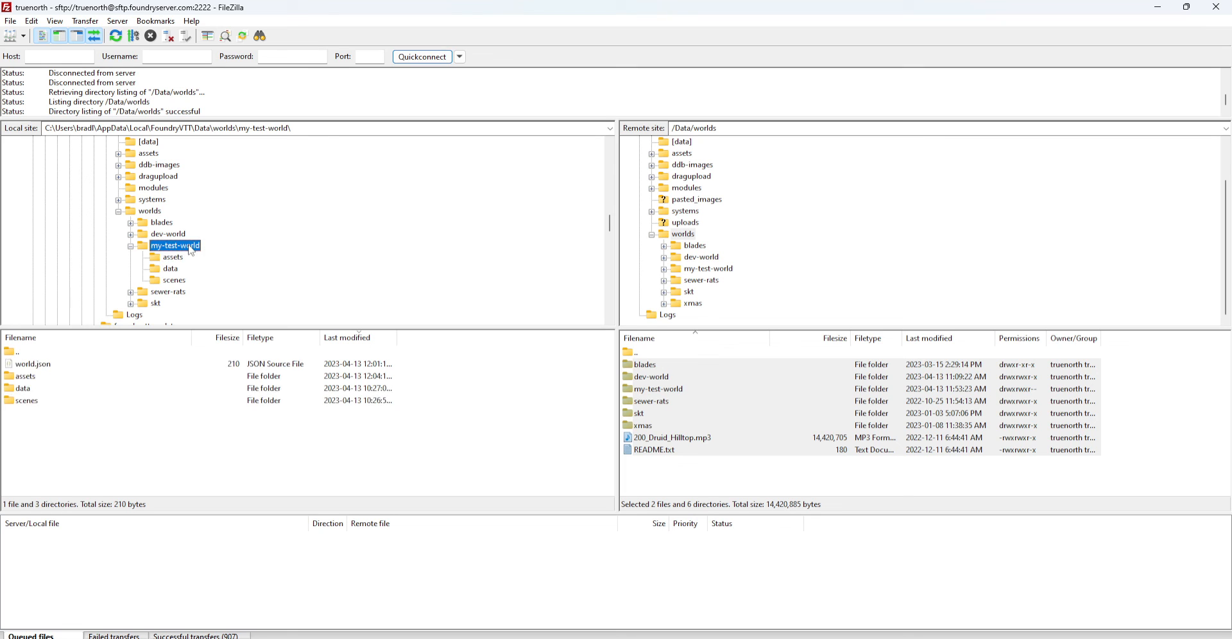
click(709, 494)
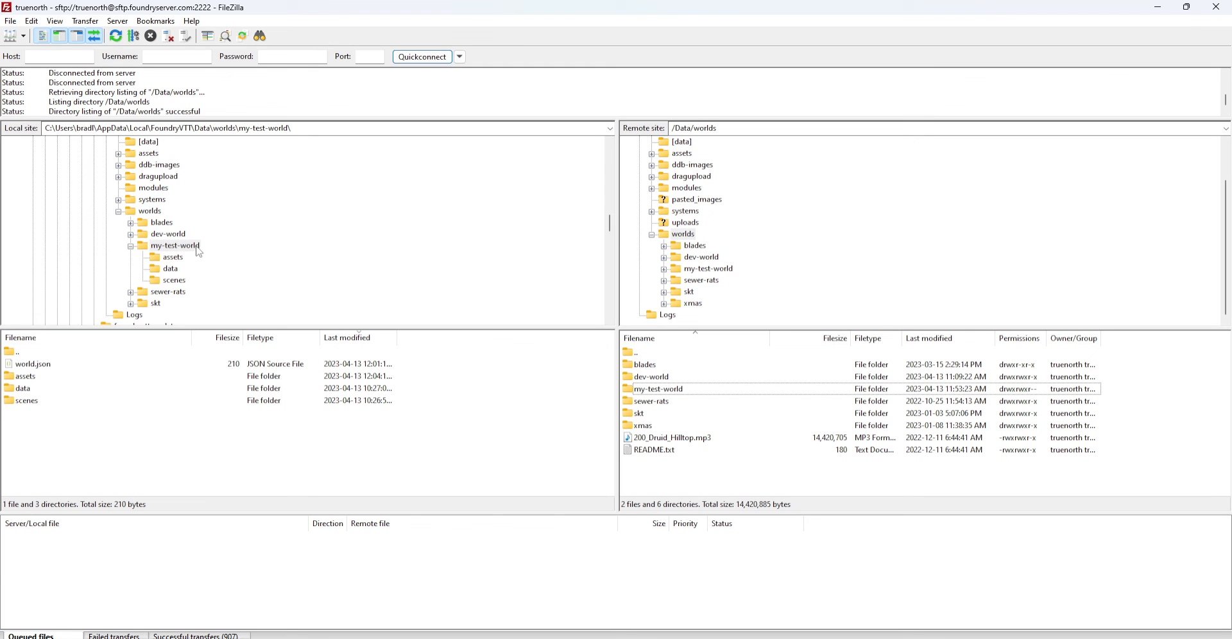
Drag my-test-world to /Data/worlds using 'Overwrite if different size or source newer', then open it remotely
drag(158, 250, 678, 485)
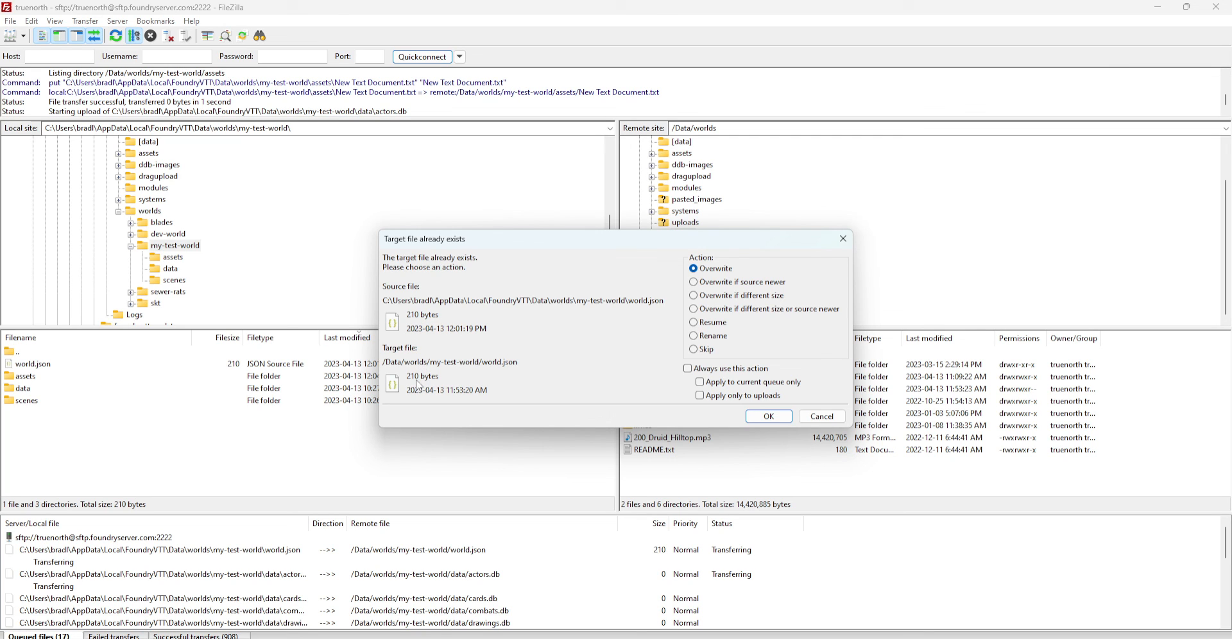
click(698, 310)
click(700, 382)
click(764, 419)
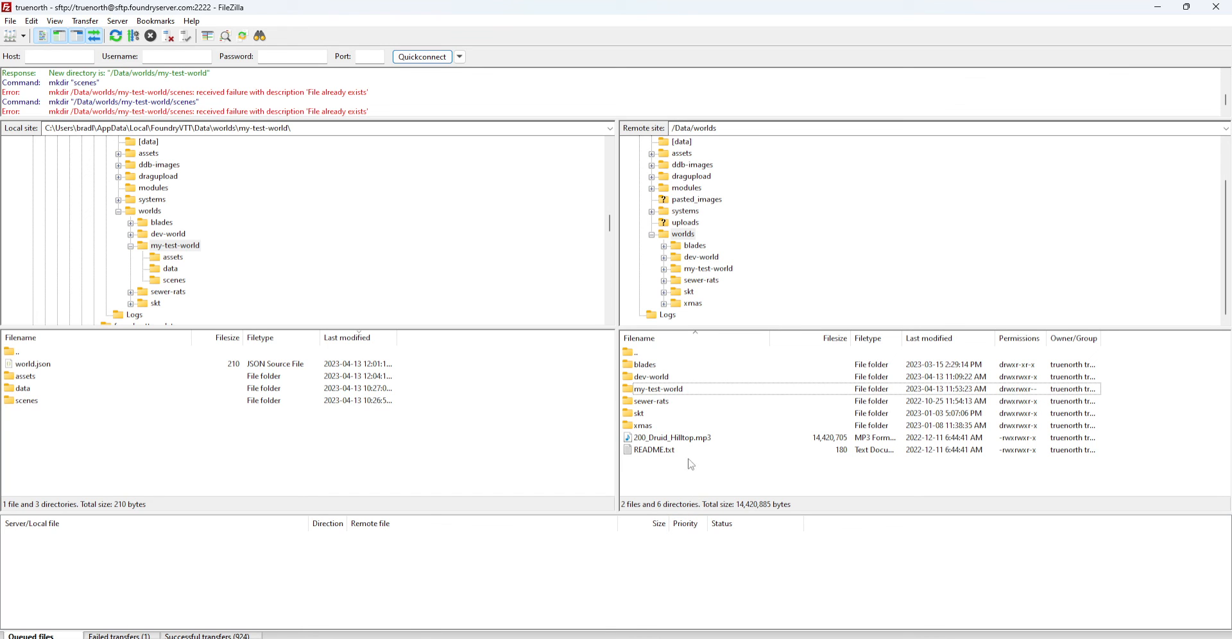
double_click(673, 389)
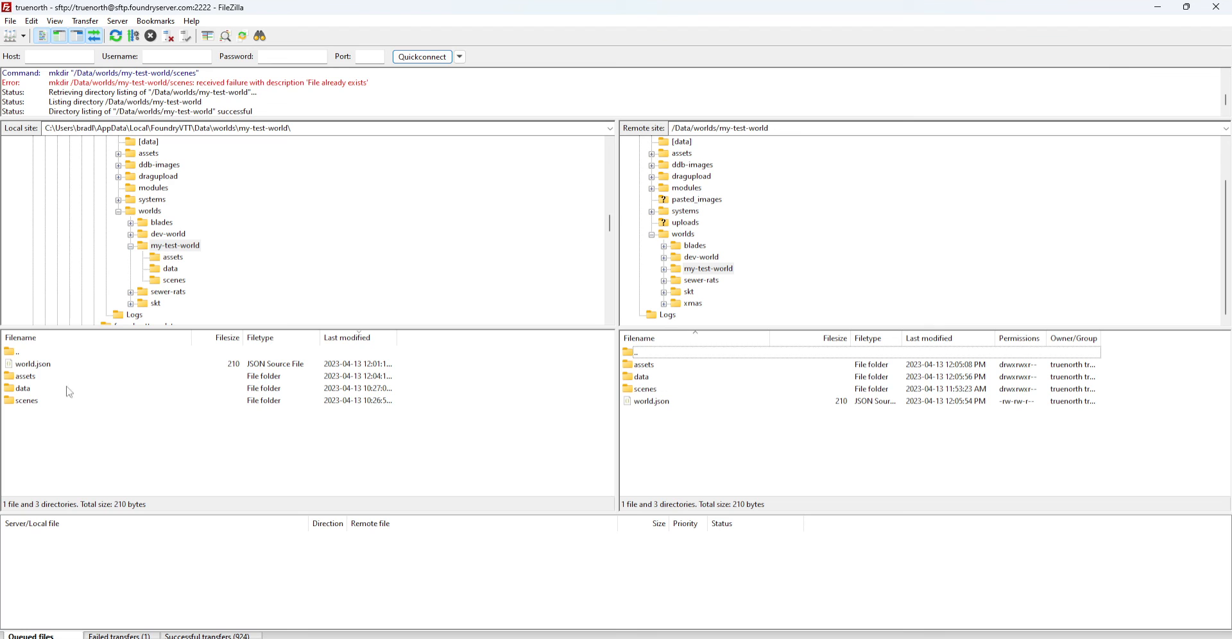
Open the remote my-test-world assets folder and verify New Text Document.txt is listed
double_click(648, 366)
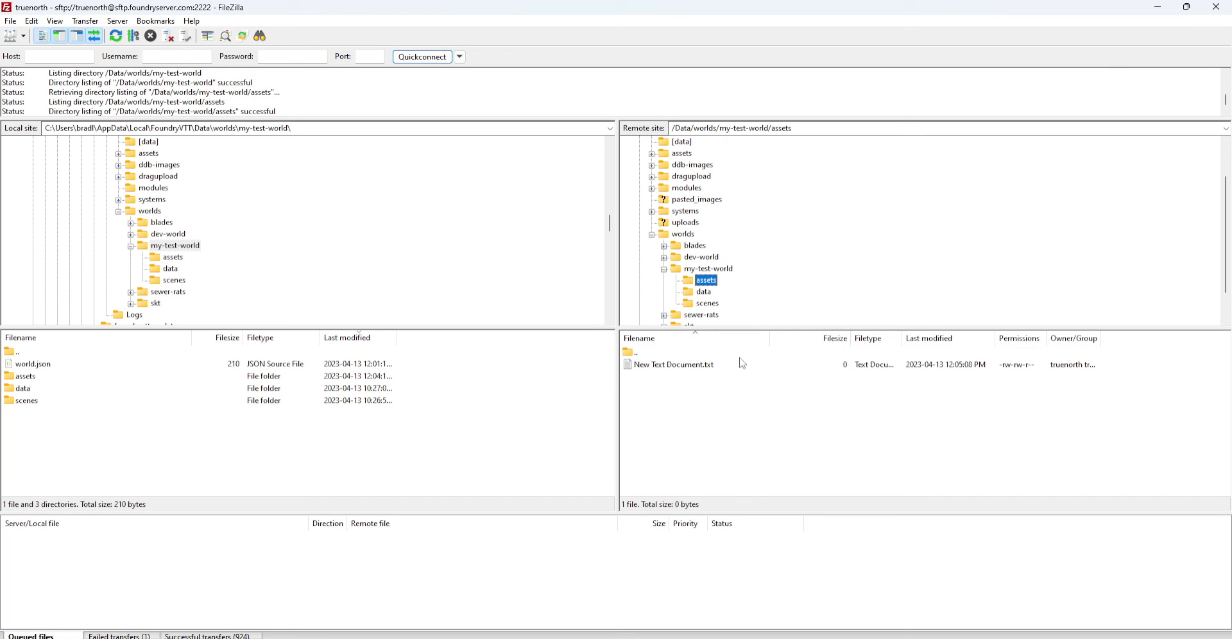
click(685, 370)
click(784, 459)
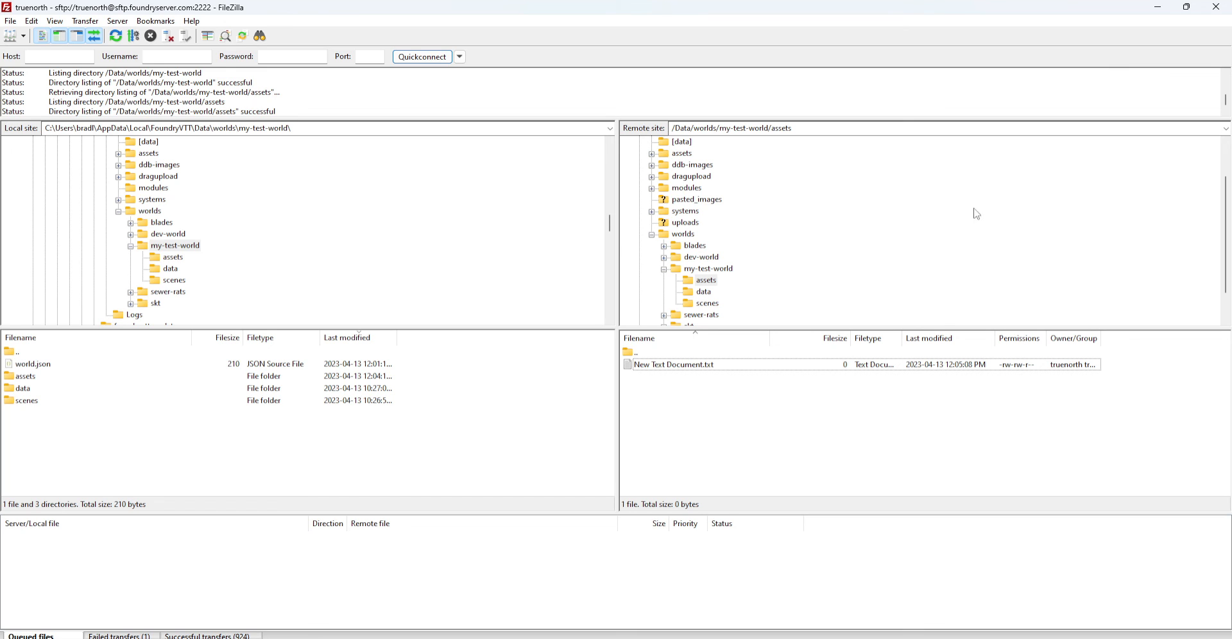
scroll(872, 295, up, 2)
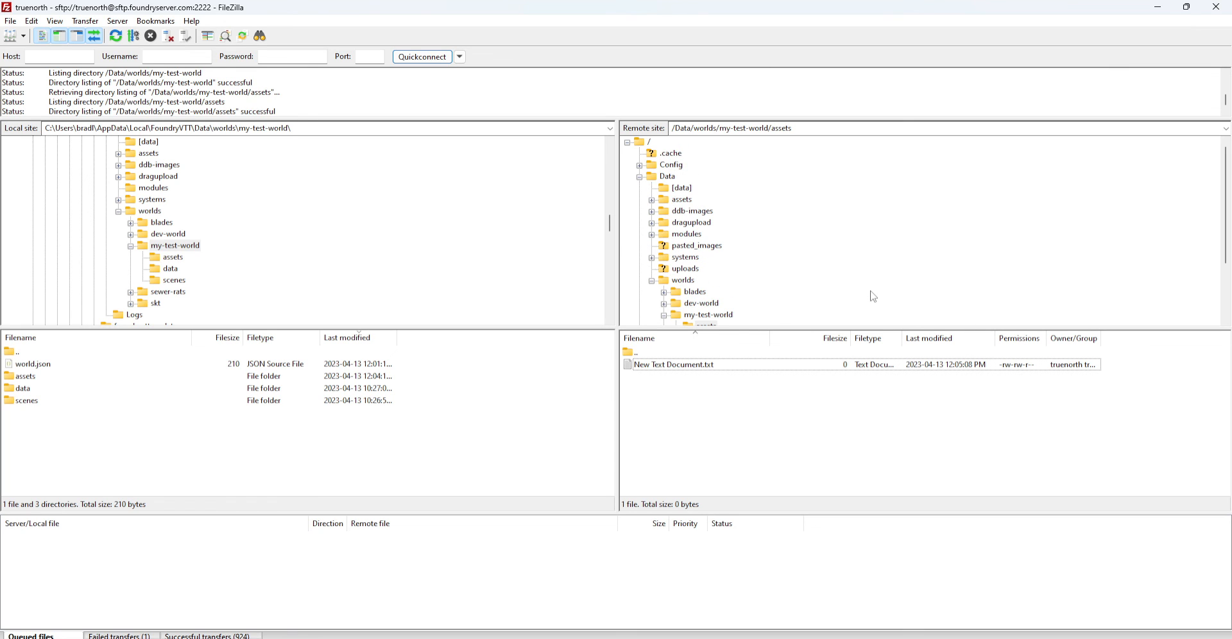
Browse the server's Data, root and Config folders, checking admin.txt, then open Logs with debug.log and error.log
click(640, 177)
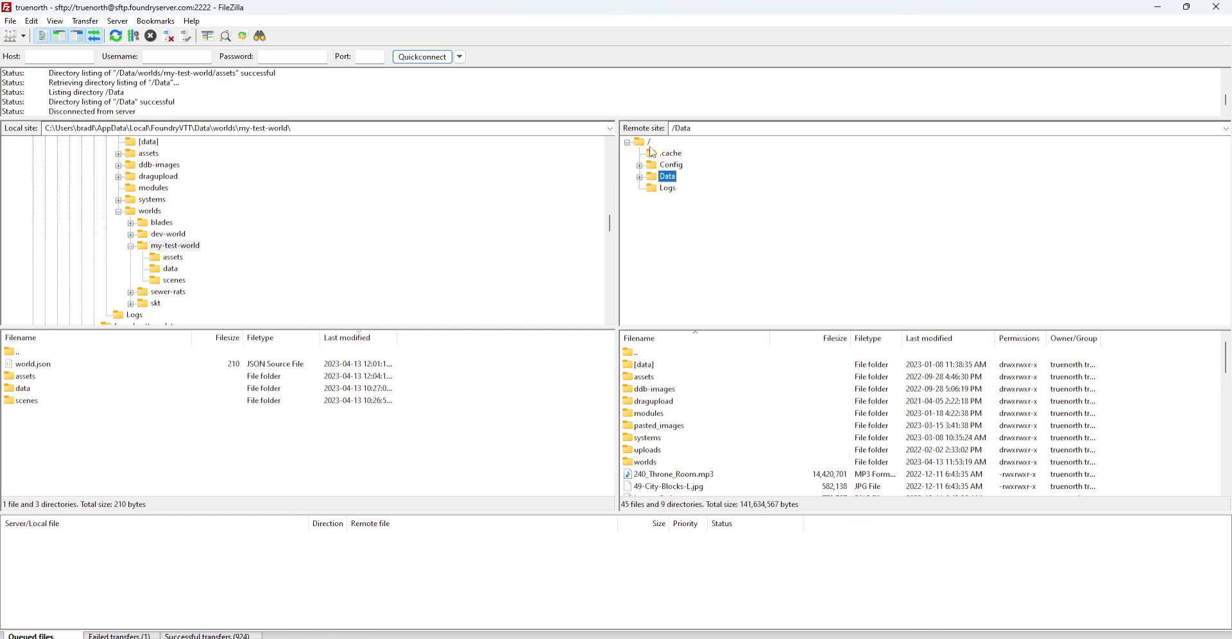
click(647, 143)
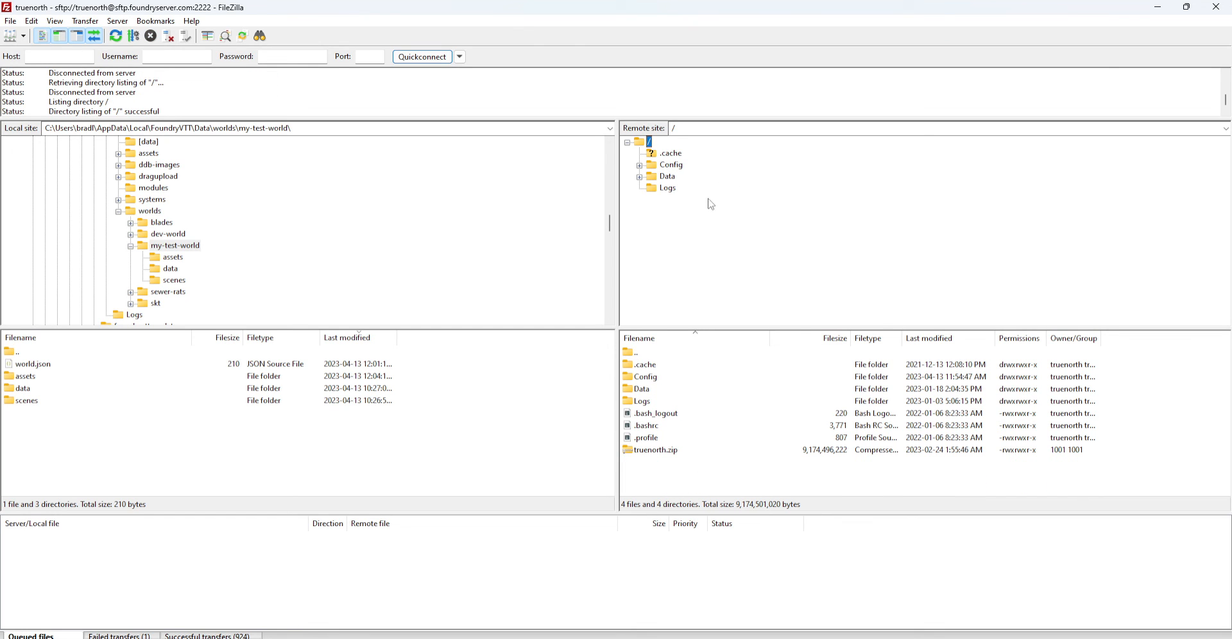
click(670, 168)
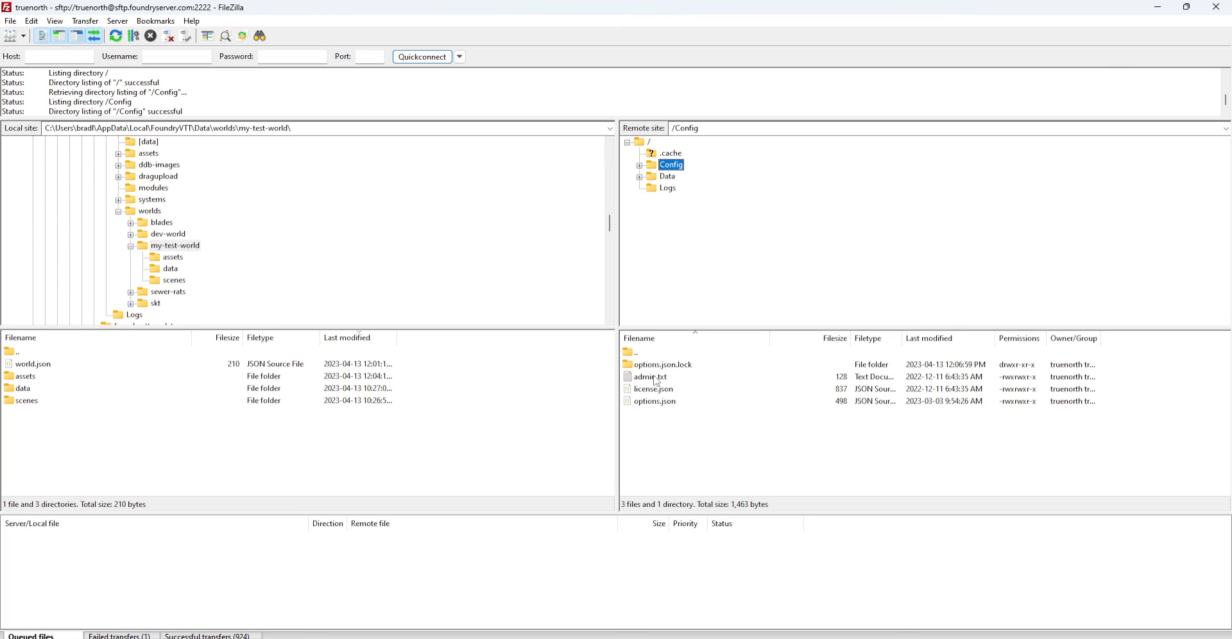
click(659, 378)
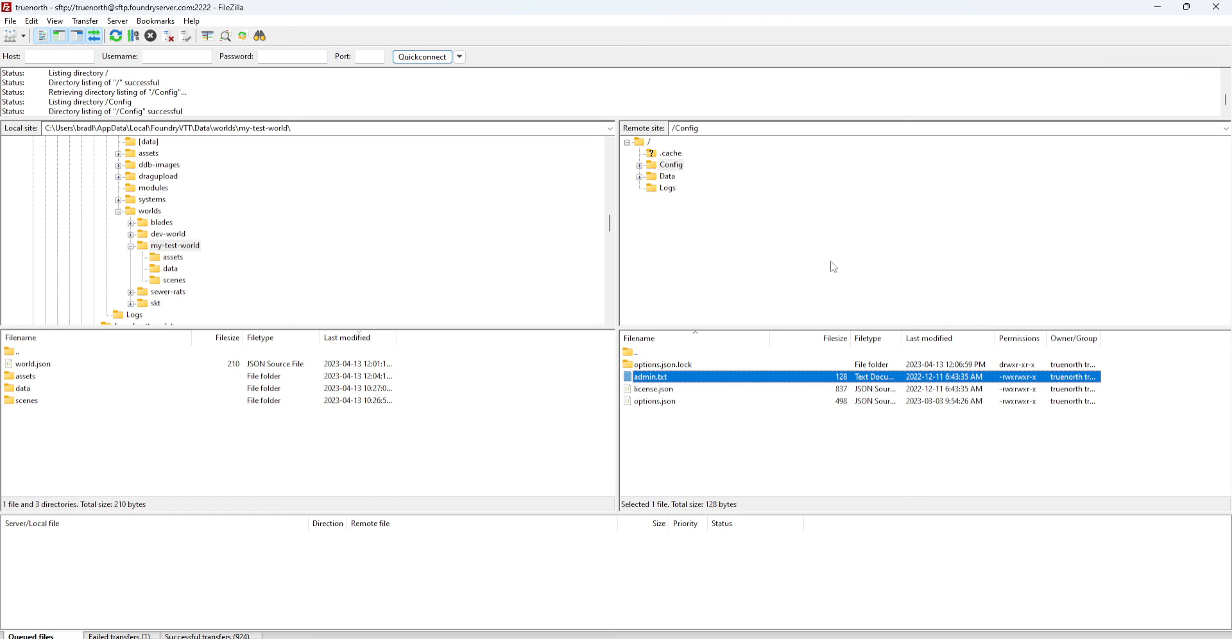
click(672, 189)
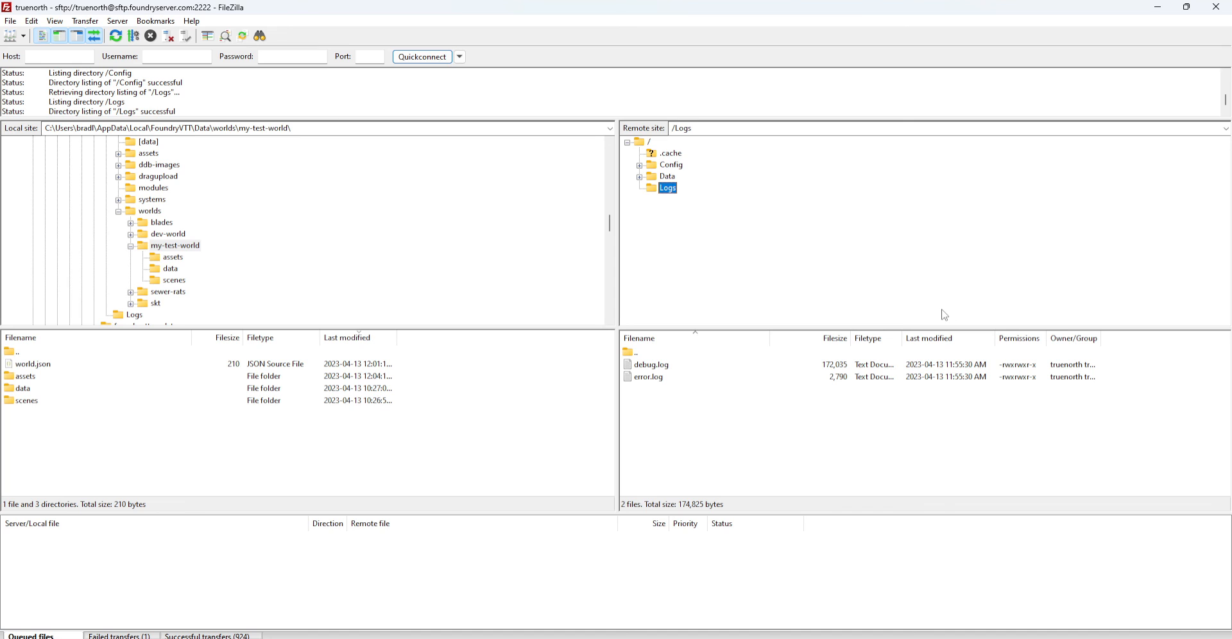